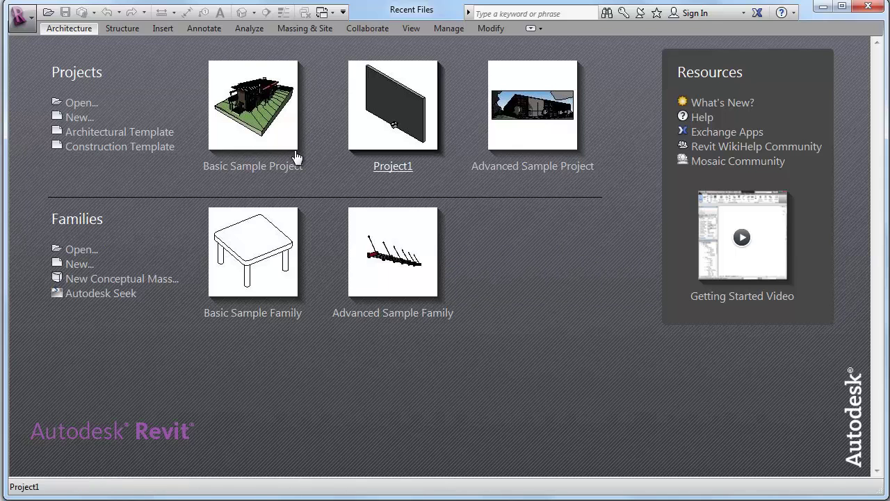
- Open rac_basic_sample_project from the Recent Files page to its Aerial 3D view
click(254, 108)
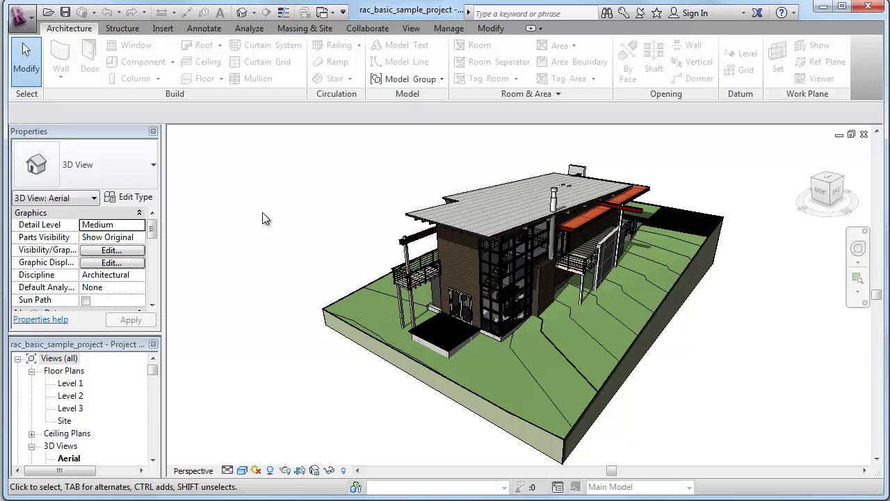
- Open the Level 1 floor plan, then the Level 2 floor plan
click(71, 383)
double_click(71, 383)
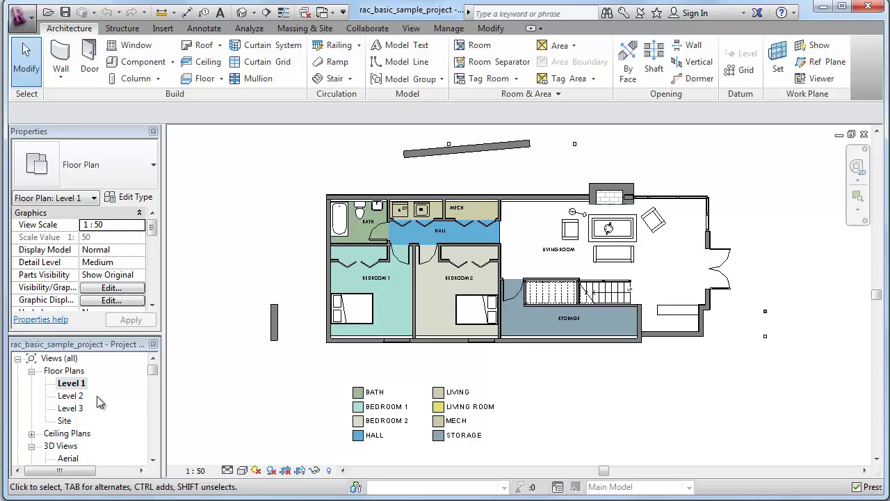
double_click(70, 395)
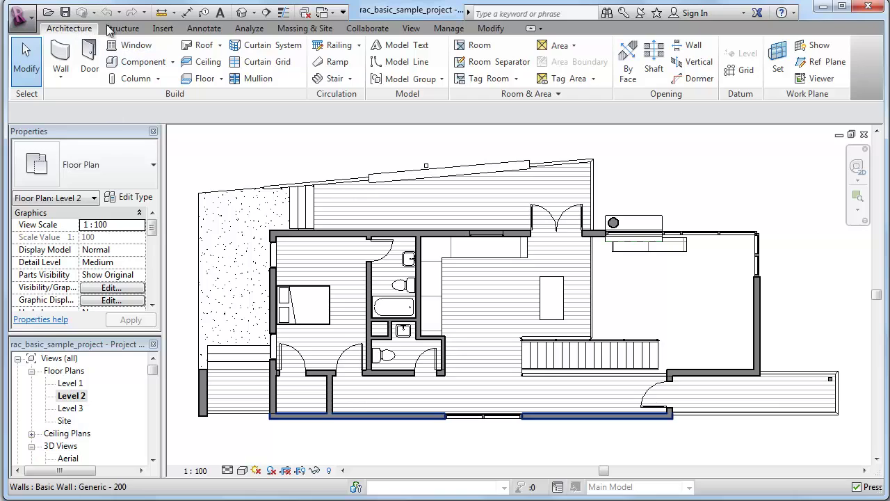
- Pan and zoom the default 3D site view, then return to Level 1
click(242, 13)
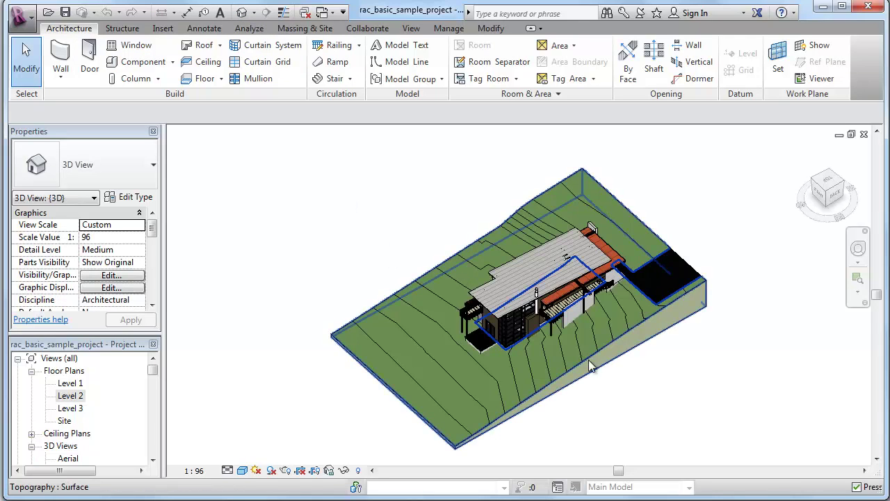
mouse_move(735, 353)
mouse_down()
mouse_move(716, 335)
mouse_move(588, 391)
mouse_up()
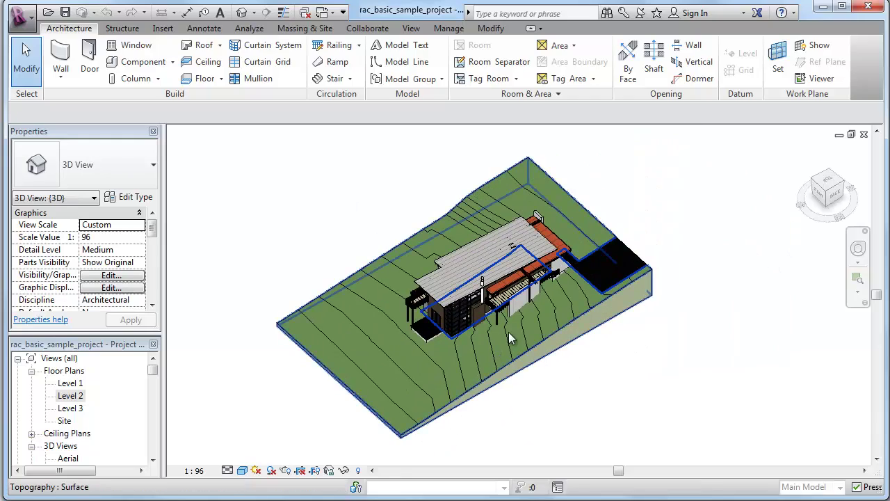
click(508, 333)
scroll(522, 345, up, 2)
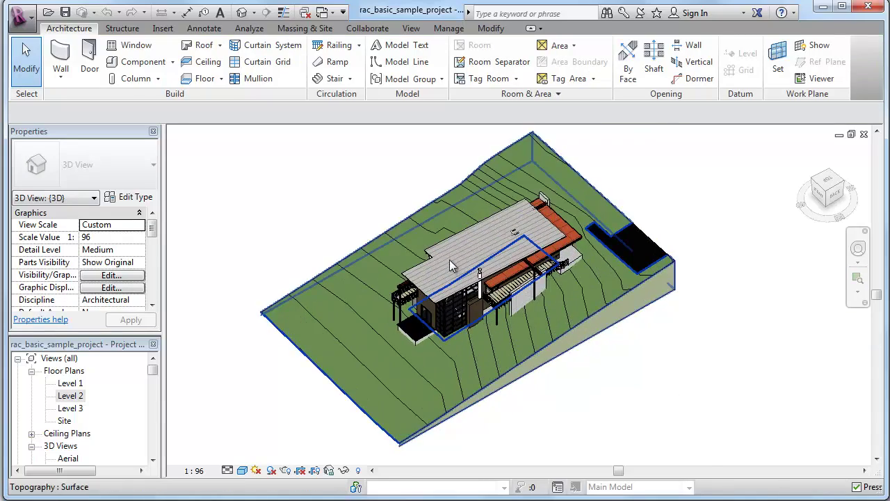
scroll(458, 237, up, 3)
scroll(499, 344, down, 2)
scroll(499, 344, down, 2)
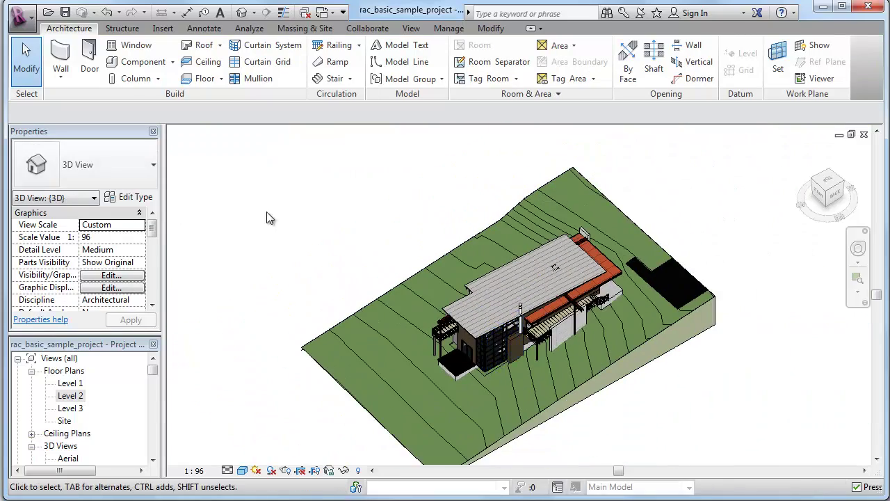
scroll(706, 419, up, 1)
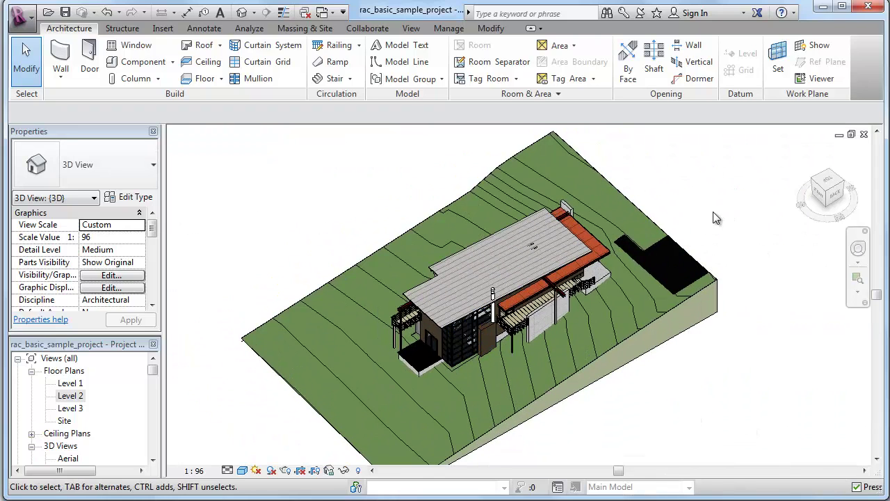
scroll(626, 347, up, 1)
scroll(626, 334, up, 2)
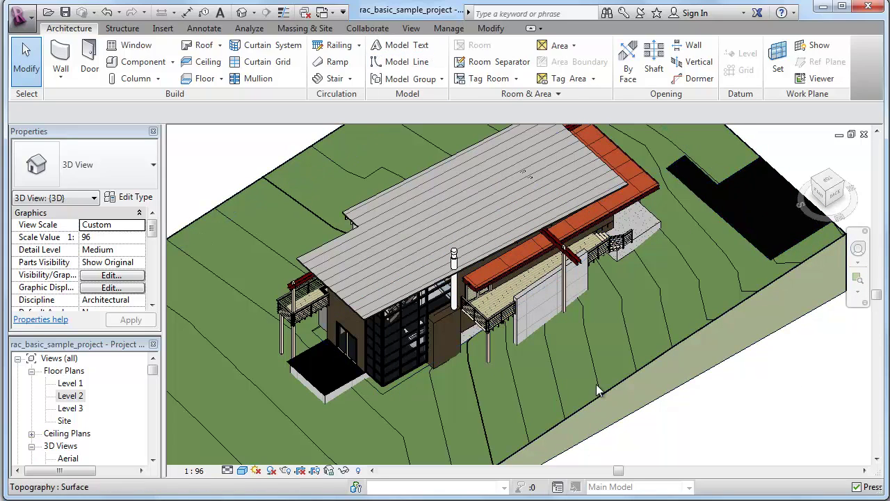
double_click(72, 383)
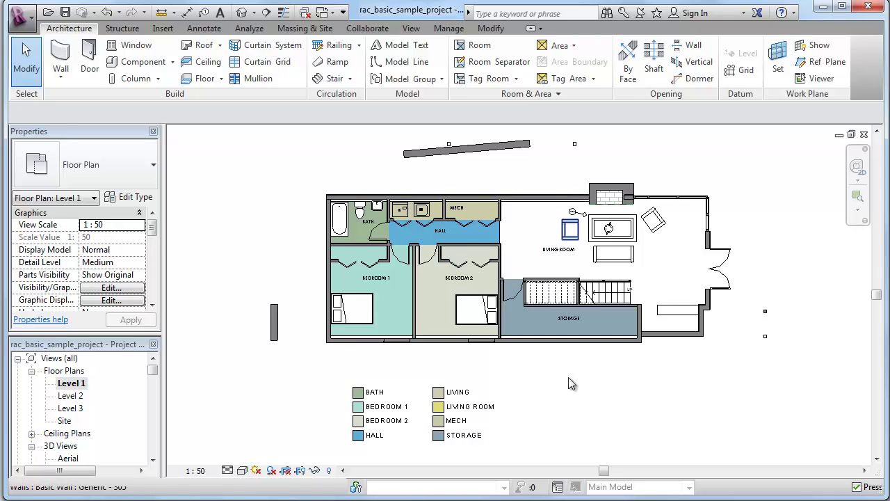
- Set the Level 1 room colour scheme to (none) through the legend's Edit Scheme
click(404, 410)
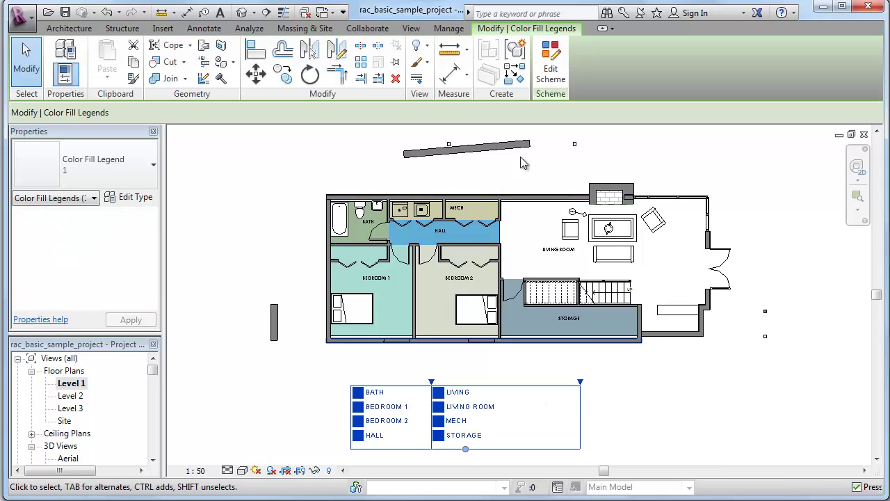
click(550, 66)
click(179, 144)
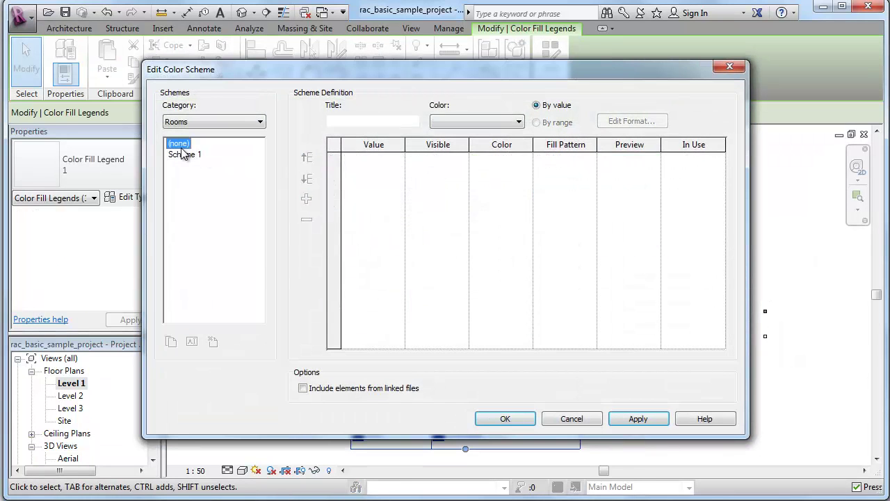
click(505, 418)
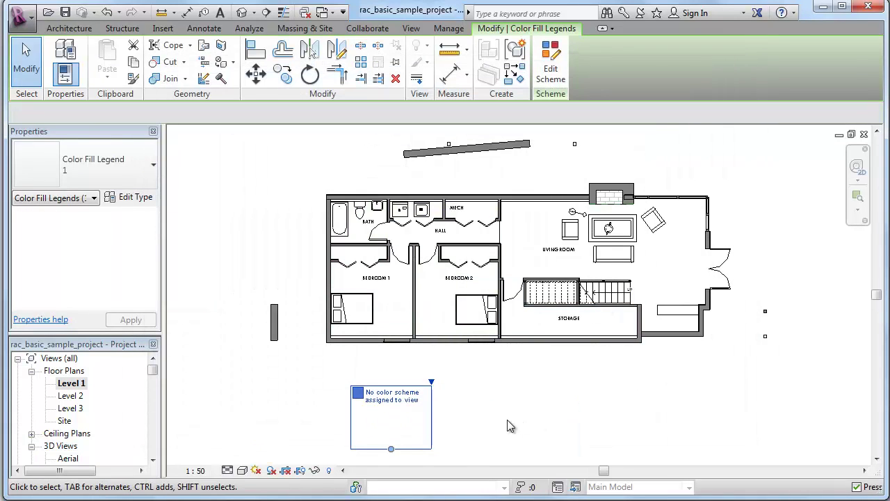
click(493, 389)
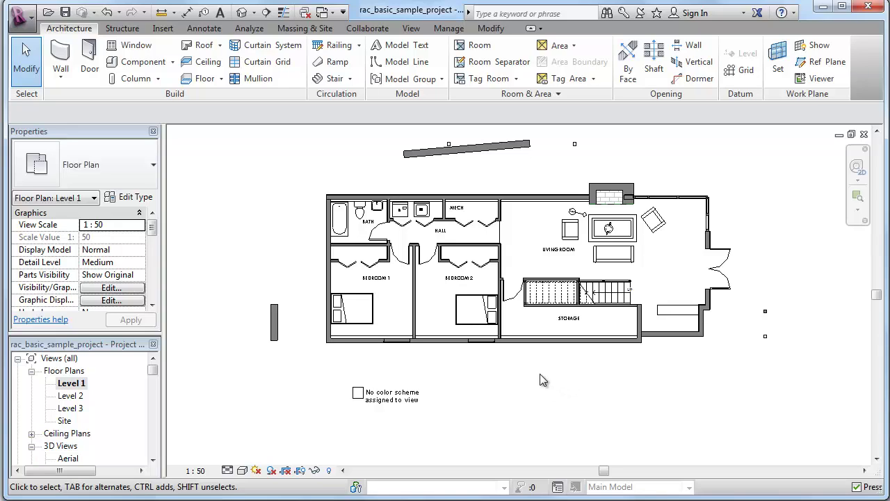
- Turn off the Walls cut pattern visibility in VG overrides and review the plan
key(v)
key(g)
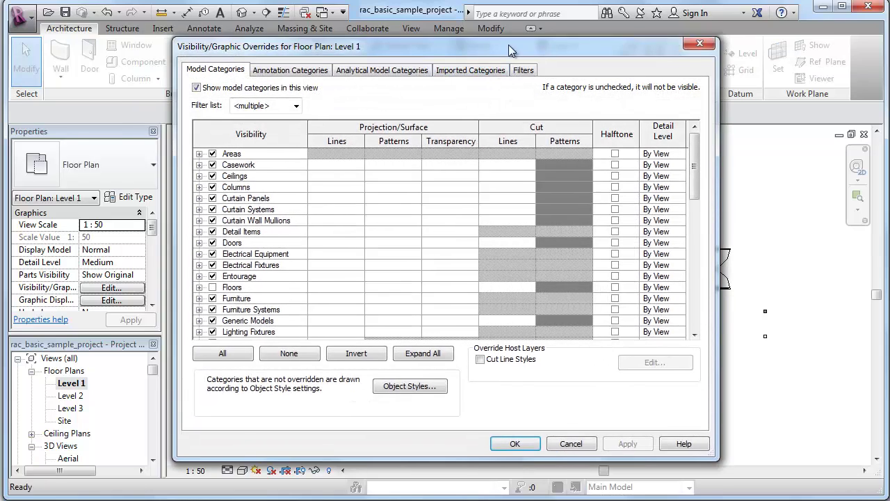
drag(508, 44, 439, 43)
click(177, 252)
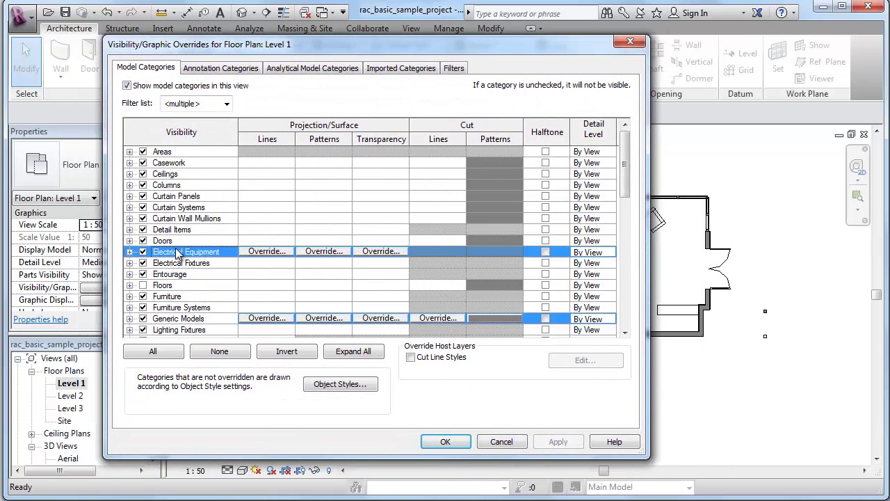
key(w)
click(504, 319)
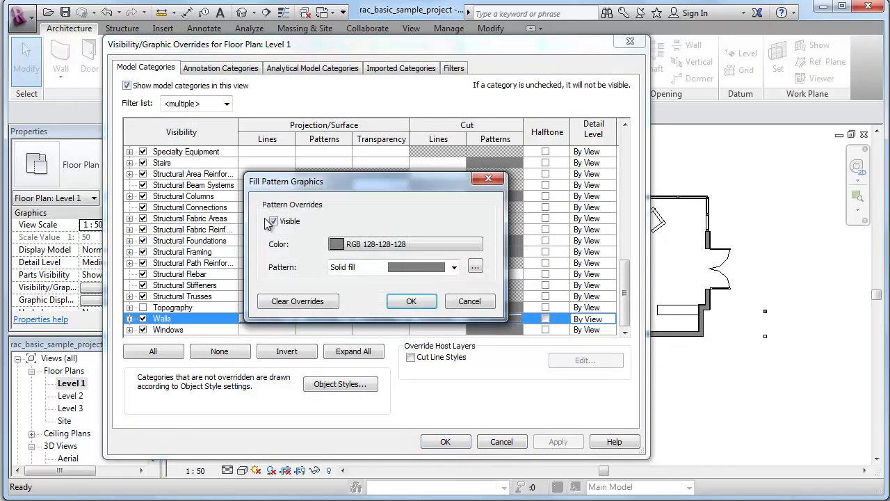
click(273, 222)
click(411, 300)
click(445, 442)
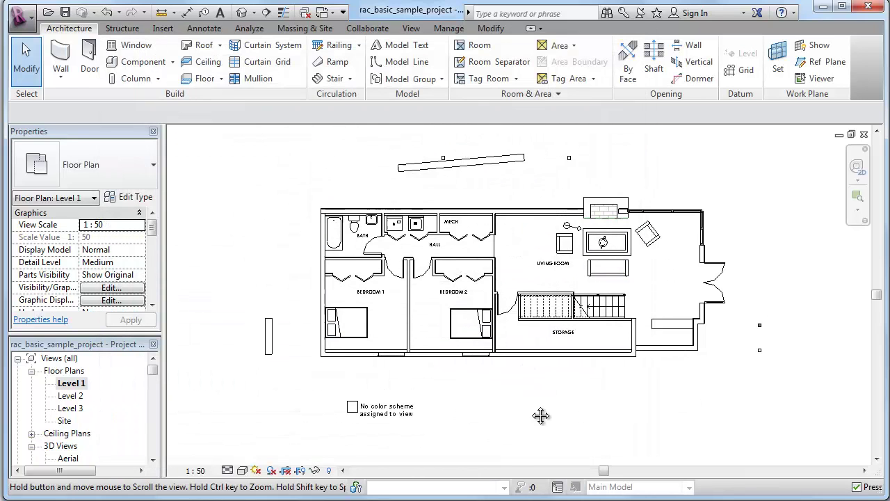
scroll(540, 413, up, 2)
scroll(538, 292, up, 1)
scroll(553, 266, up, 1)
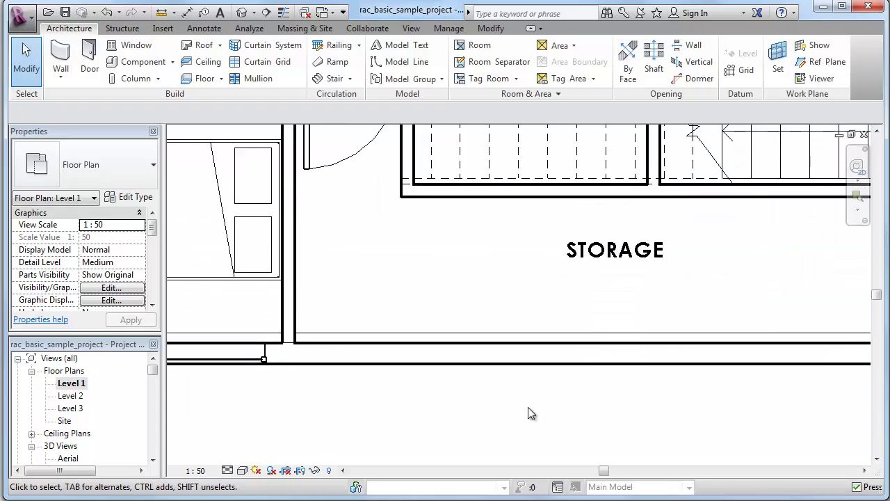
scroll(528, 407, down, 1)
scroll(527, 382, down, 1)
scroll(528, 381, down, 1)
scroll(529, 382, down, 1)
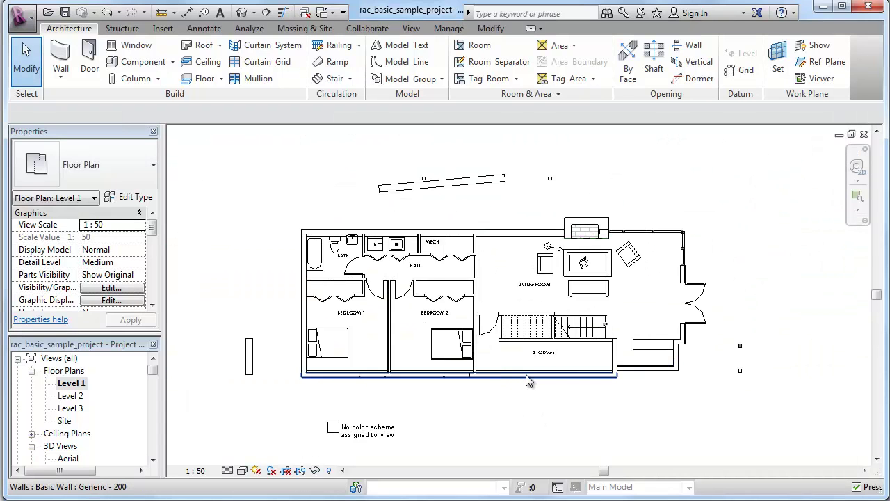
drag(466, 414, 482, 414)
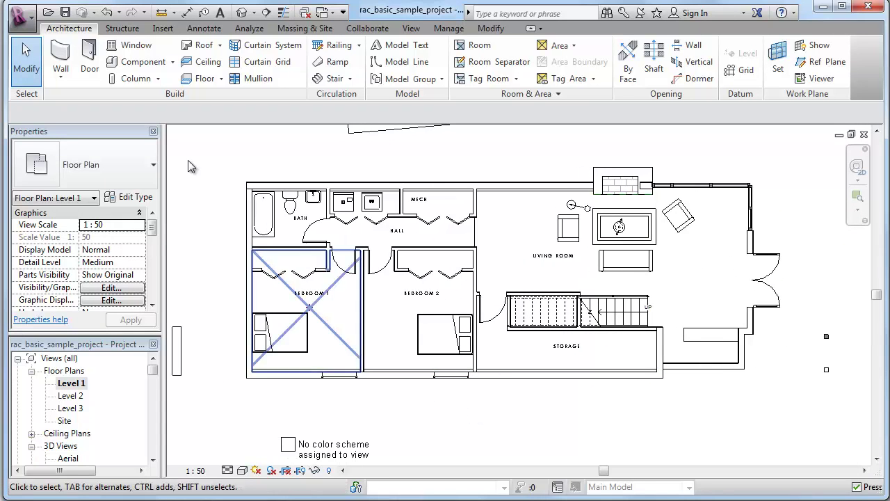
- Export Level 1 as a DWG into a new Desktop folder named TEST, then close Revit
click(22, 18)
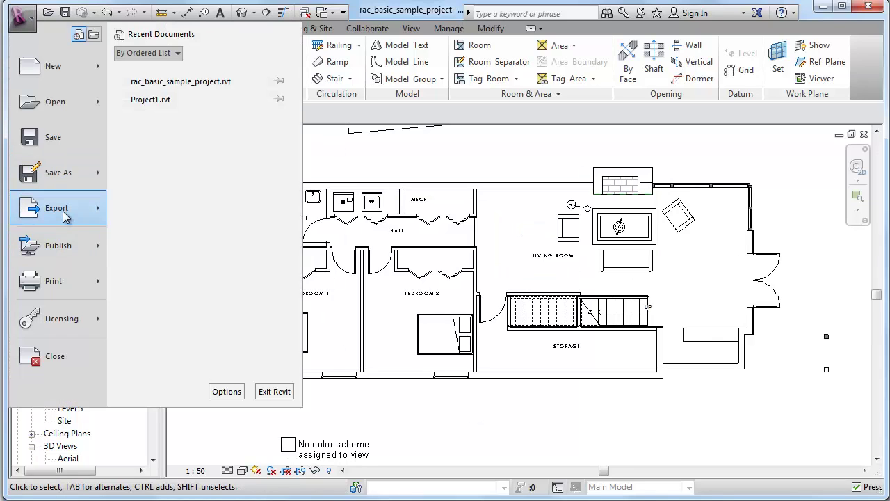
mouse_move(199, 69)
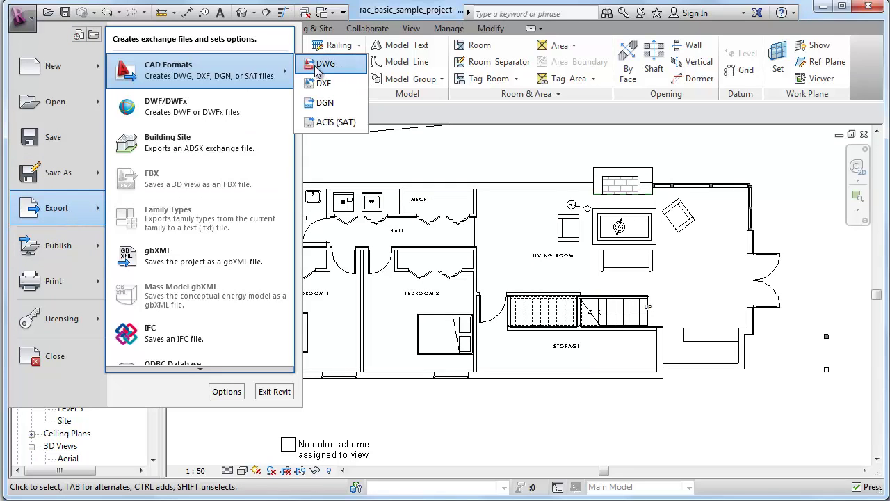
click(321, 64)
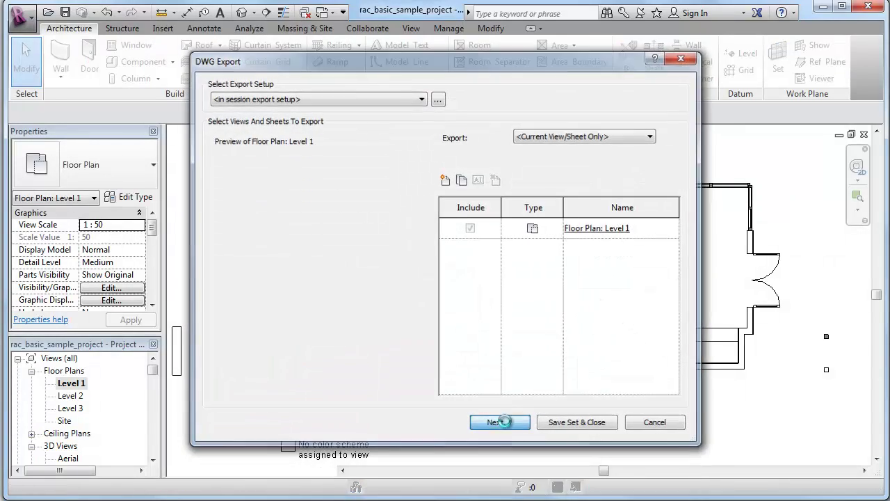
click(506, 421)
click(244, 347)
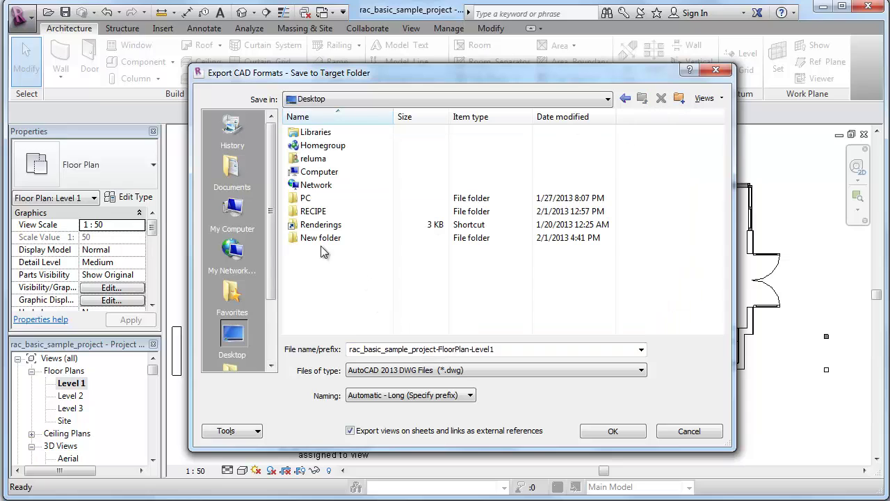
click(325, 240)
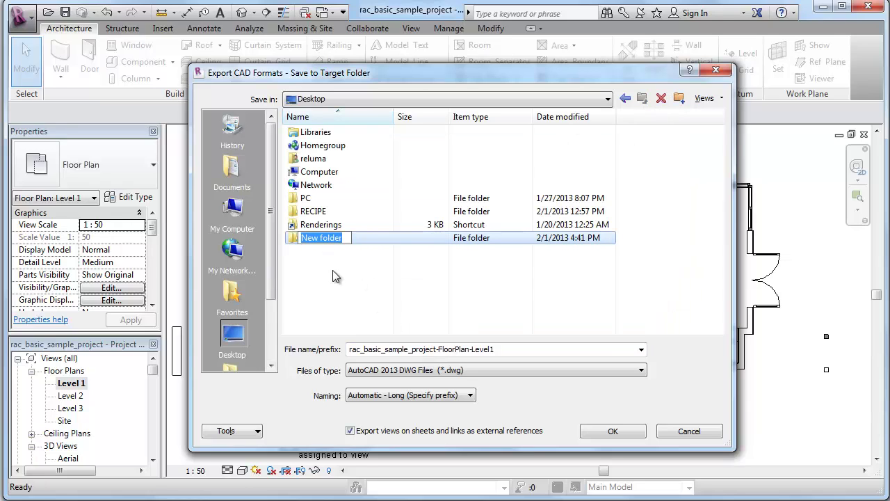
text(TEST)
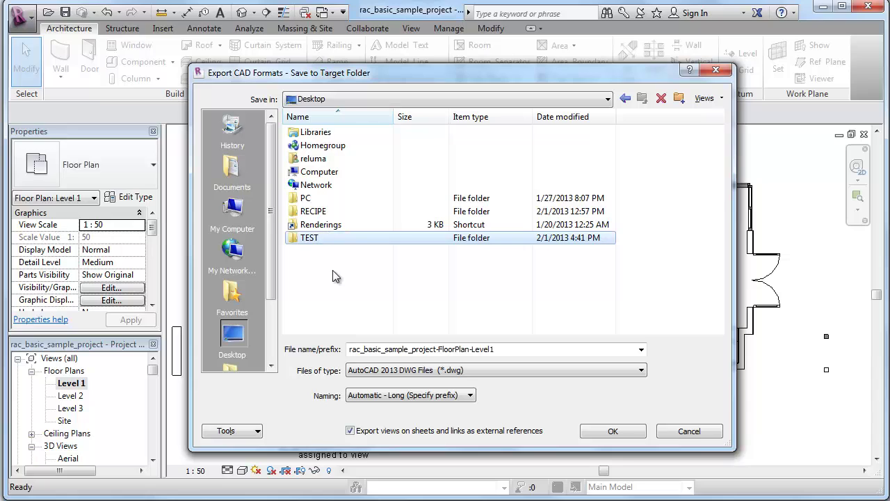
double_click(314, 238)
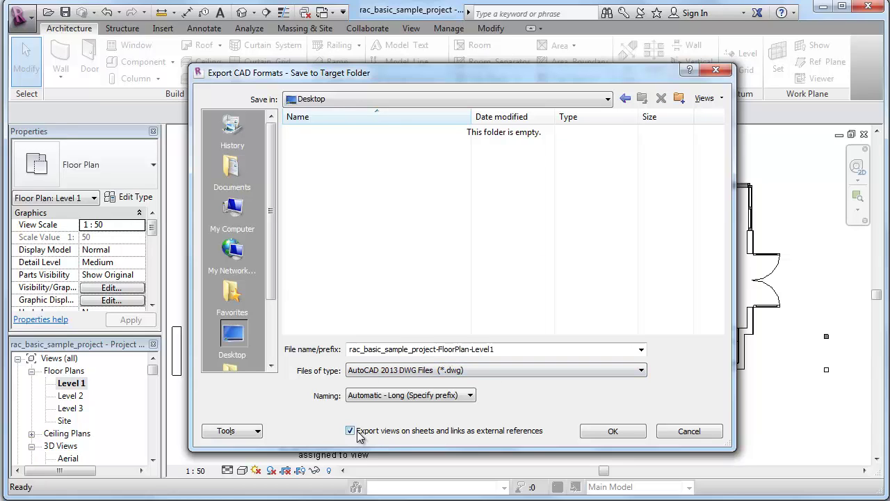
click(611, 431)
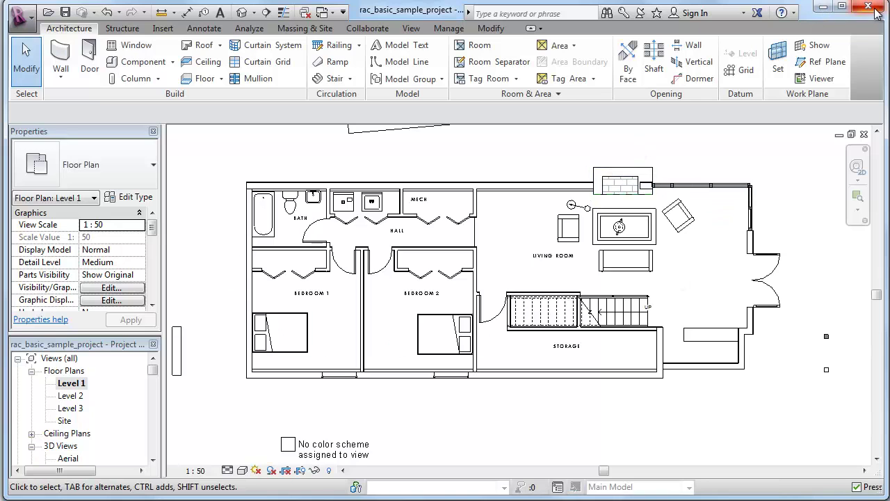
key(alt+F4)
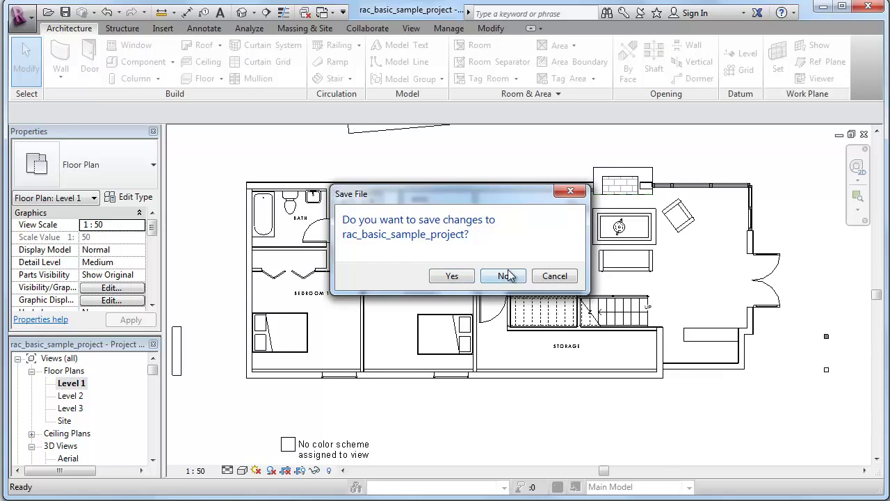
- Decline saving changes to rac_basic_sample_project when Revit closes
click(505, 276)
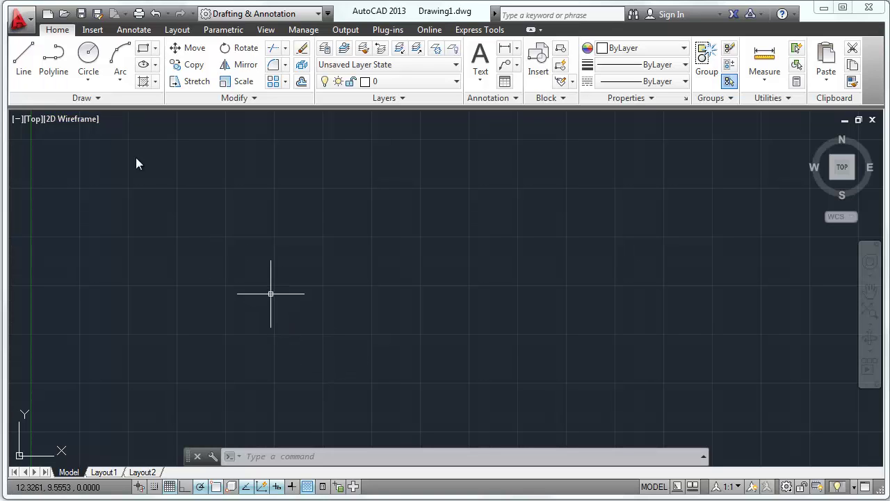
- Bring up the open-drawing dialog with Ctrl+O and browse into the Desktop TEST folder
click(26, 22)
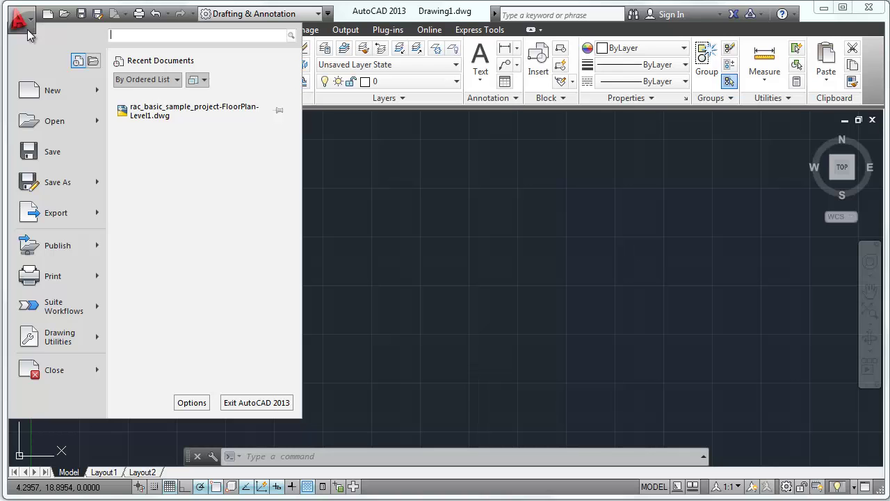
key(Escape)
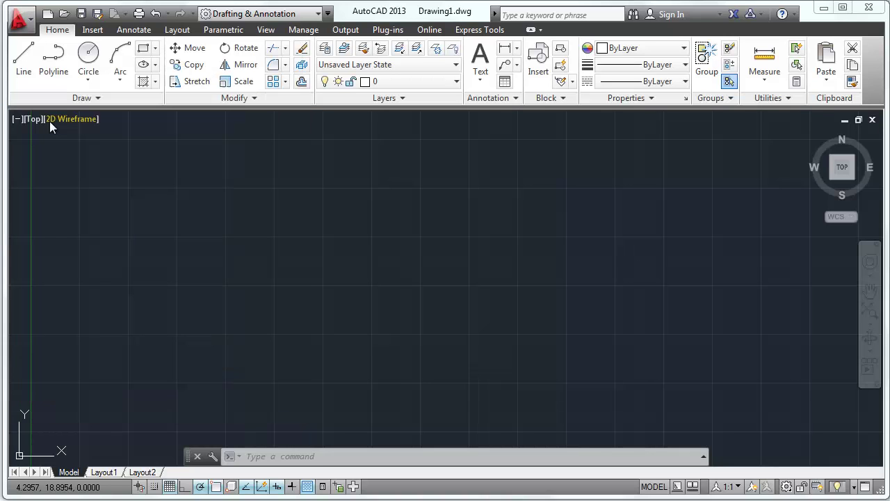
key(ctrl+o)
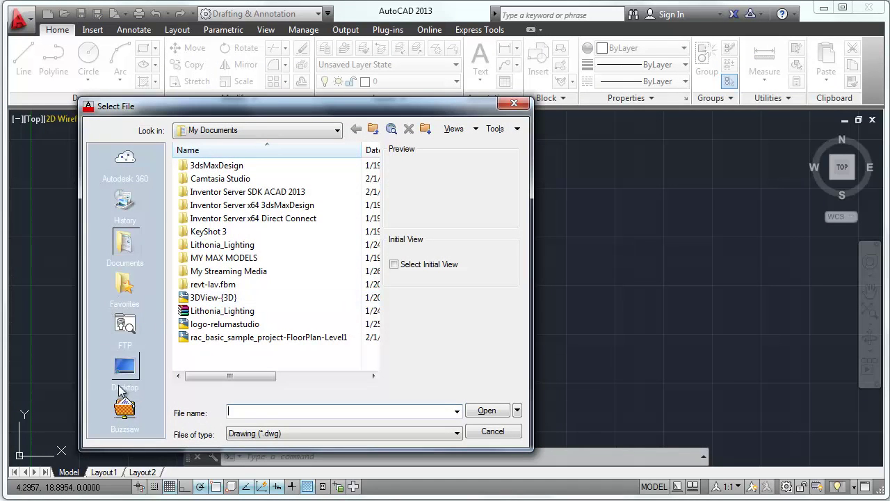
click(125, 372)
double_click(199, 257)
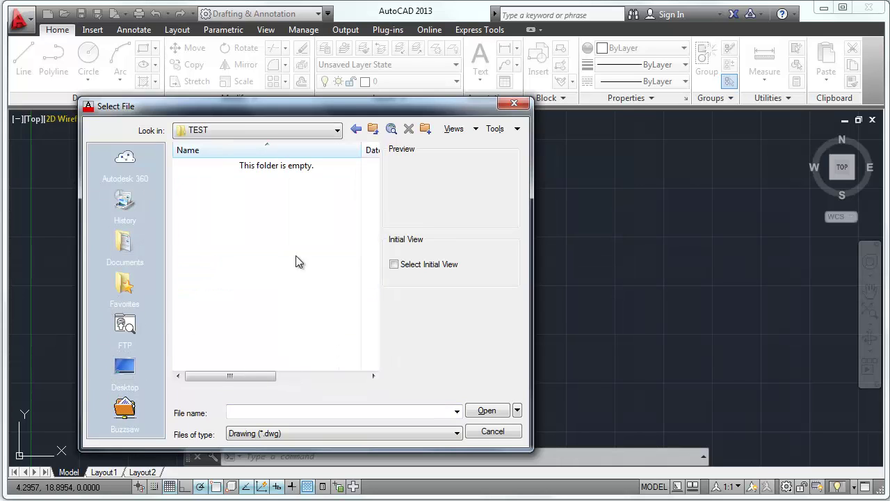
click(280, 434)
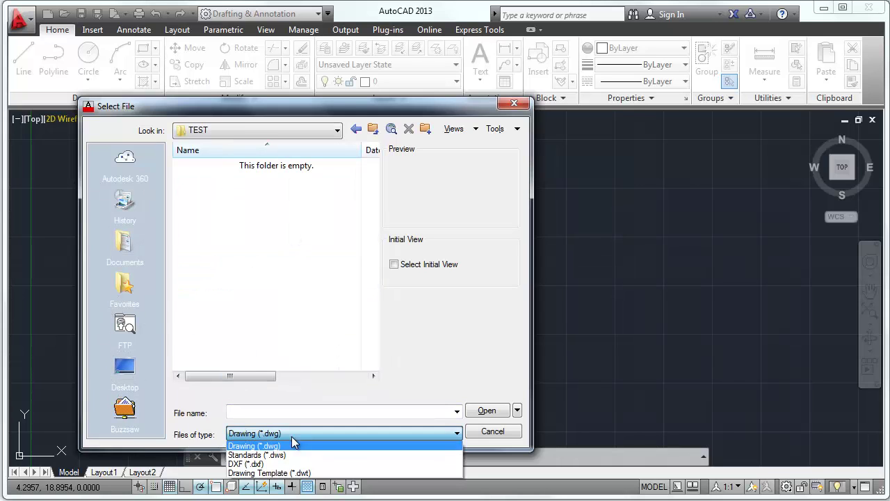
click(276, 471)
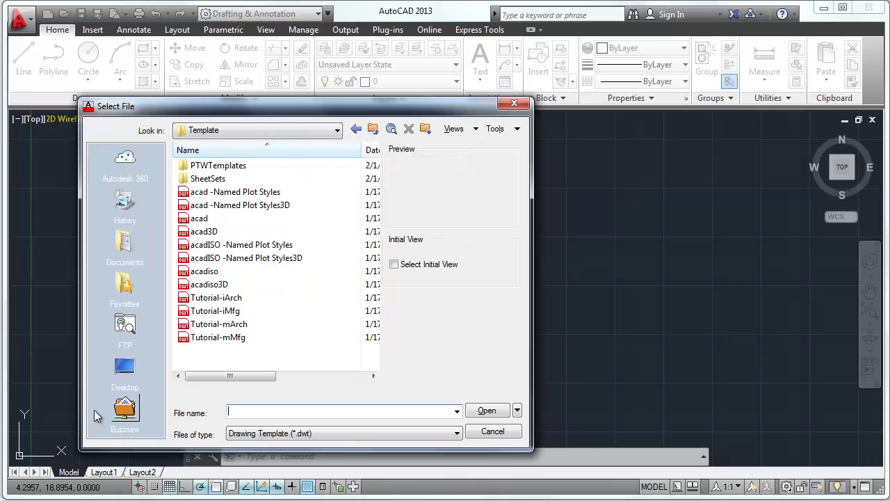
- Re-enter the TEST folder and set Files of type to Drawing (*.dwg)
click(125, 369)
click(206, 258)
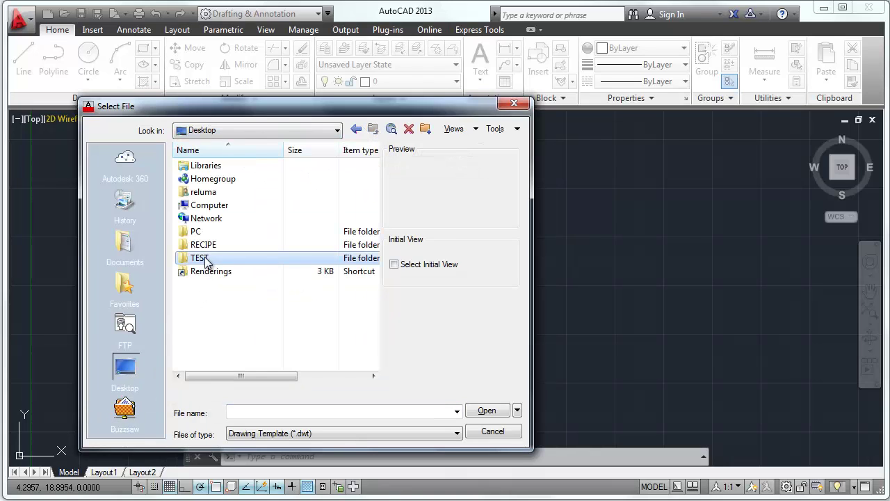
double_click(237, 256)
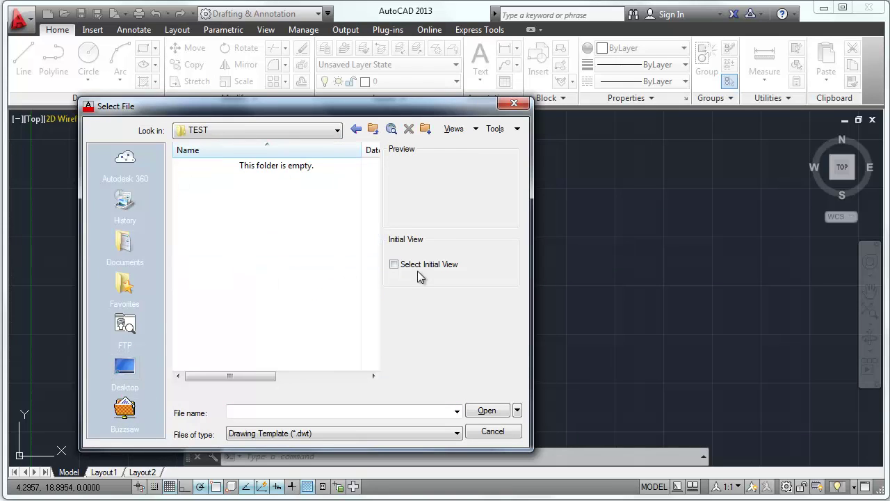
click(371, 432)
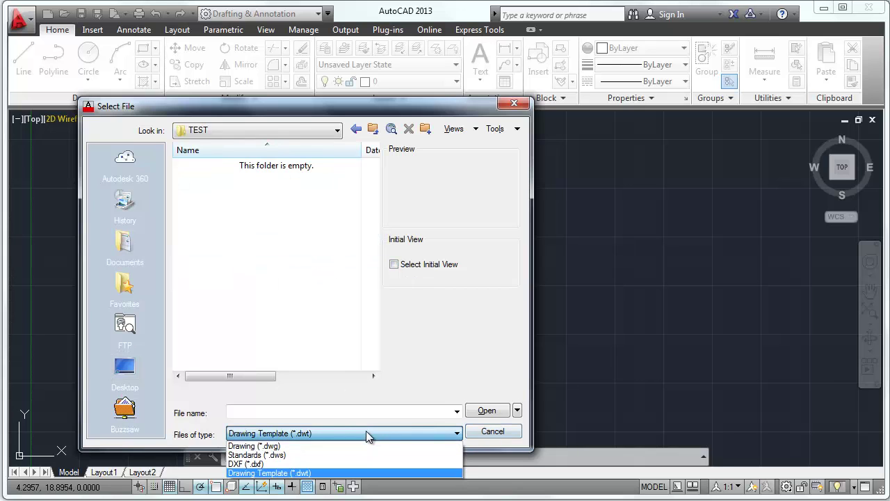
click(313, 444)
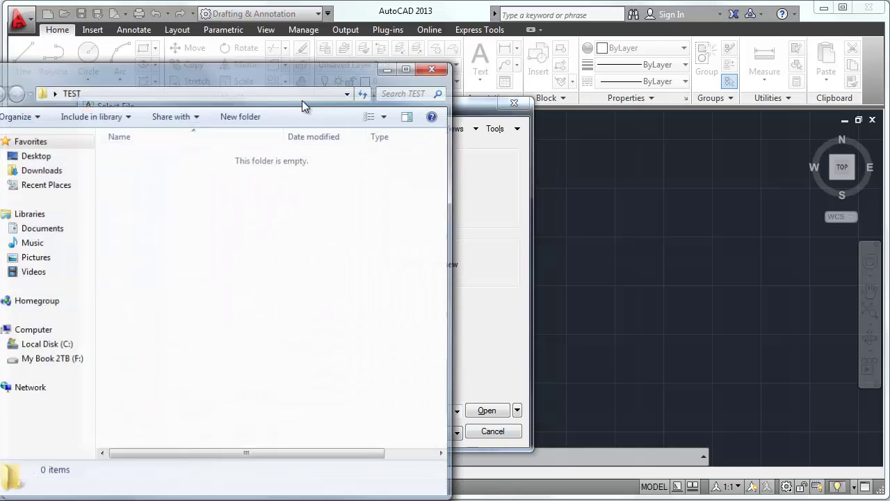
- Drag the TEST Explorer window aside to confirm the folder is empty
drag(206, 72, 393, 36)
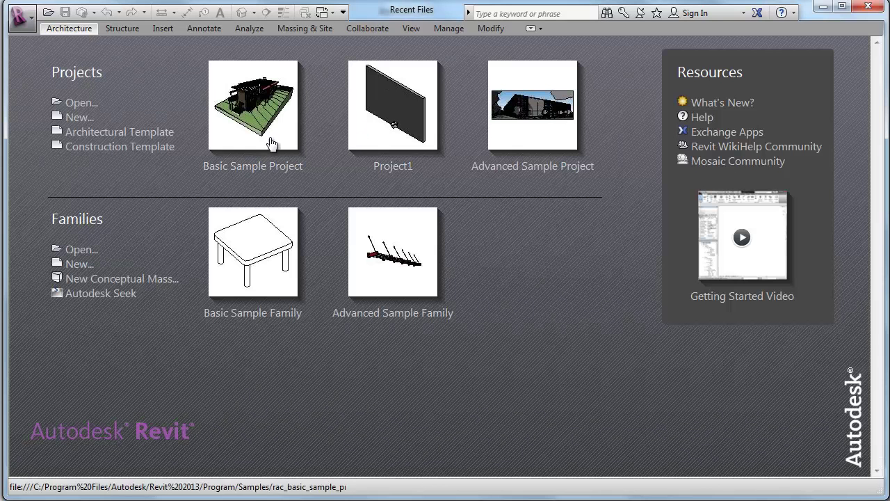
- Reopen the Basic Sample Project on Level 1 and choose (none) for the legend's colour scheme
click(260, 109)
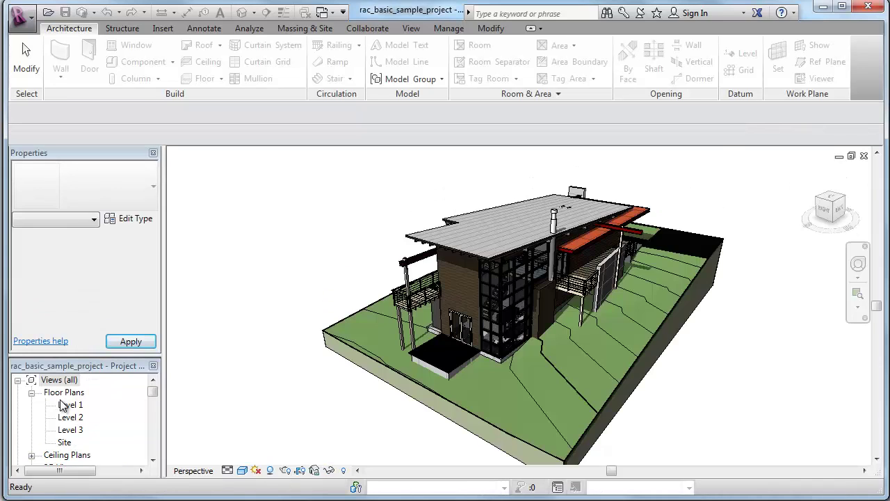
double_click(71, 384)
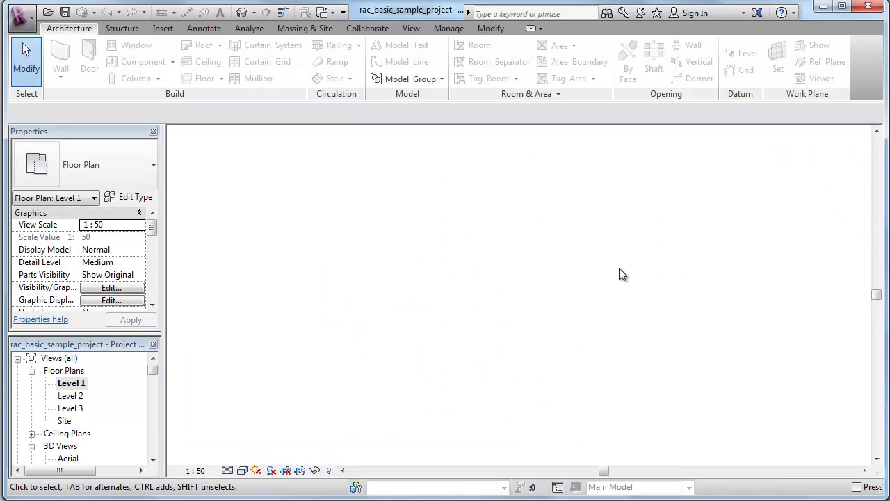
click(494, 430)
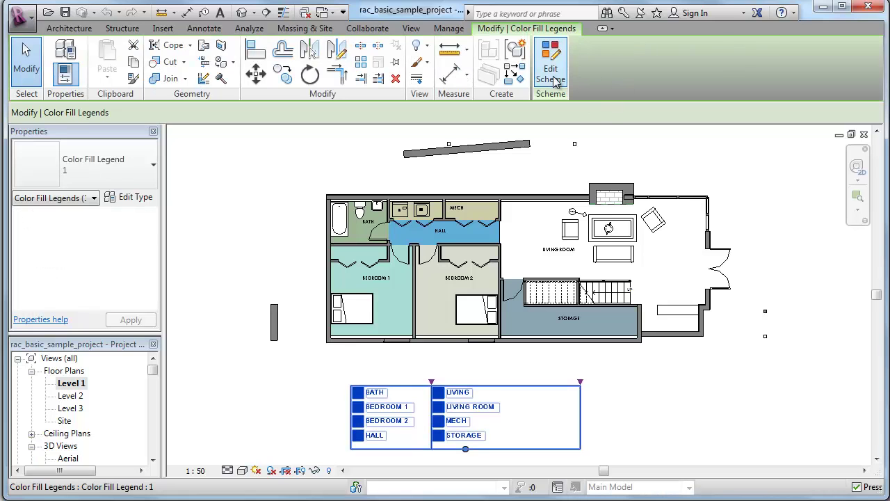
click(550, 62)
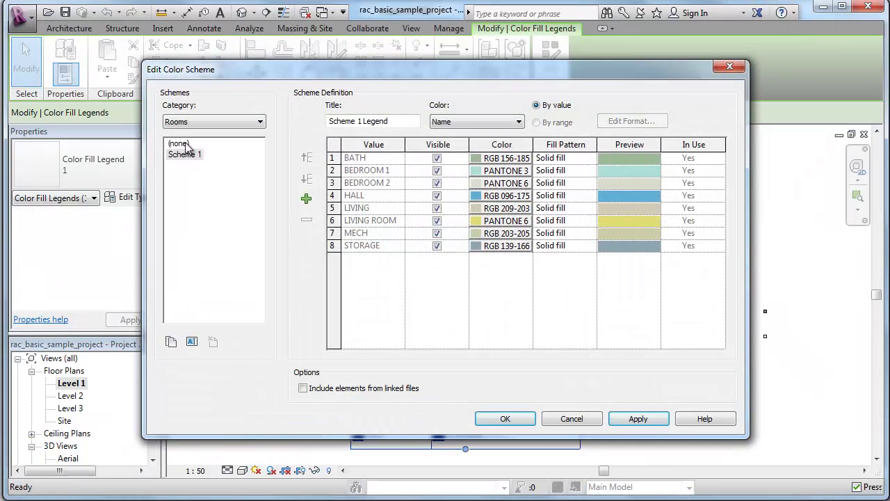
click(186, 144)
- Confirm the (none) scheme, then hide the Walls cut pattern in VG overrides
click(506, 418)
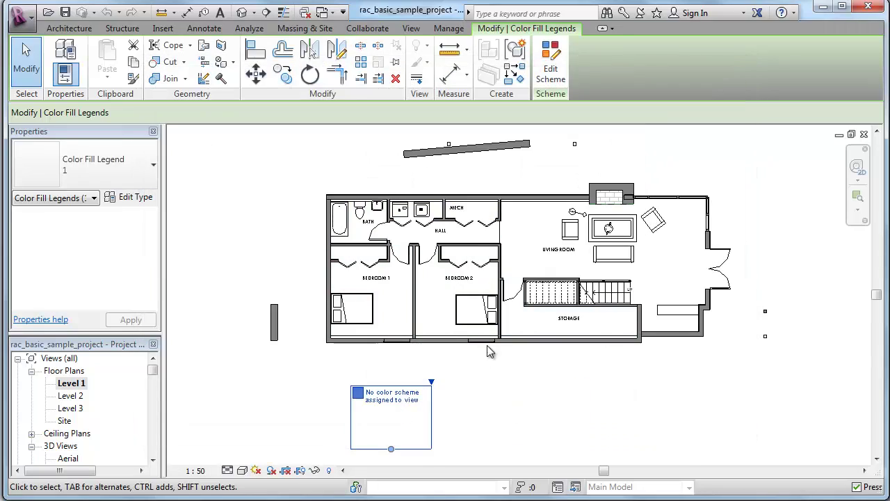
click(528, 380)
key(v)
key(g)
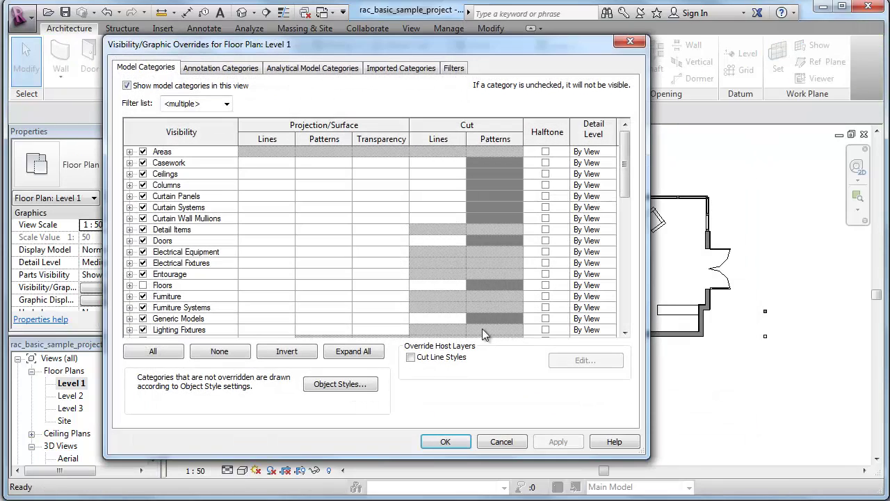
click(624, 301)
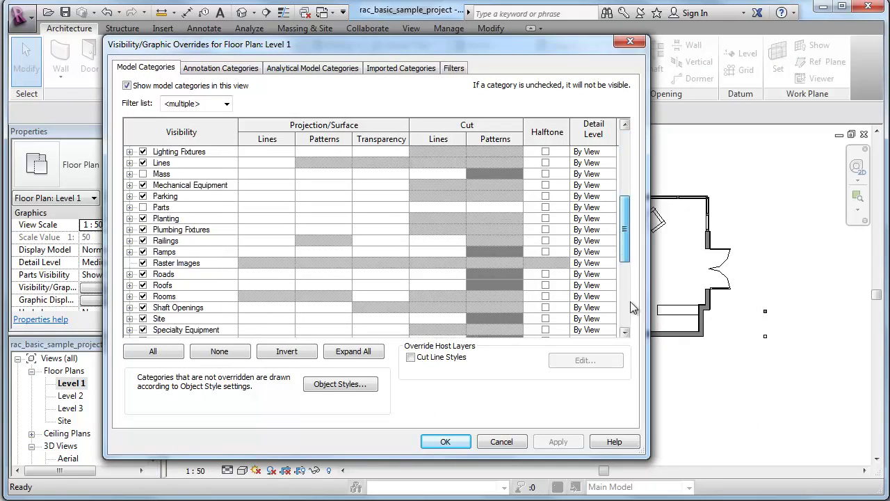
click(175, 320)
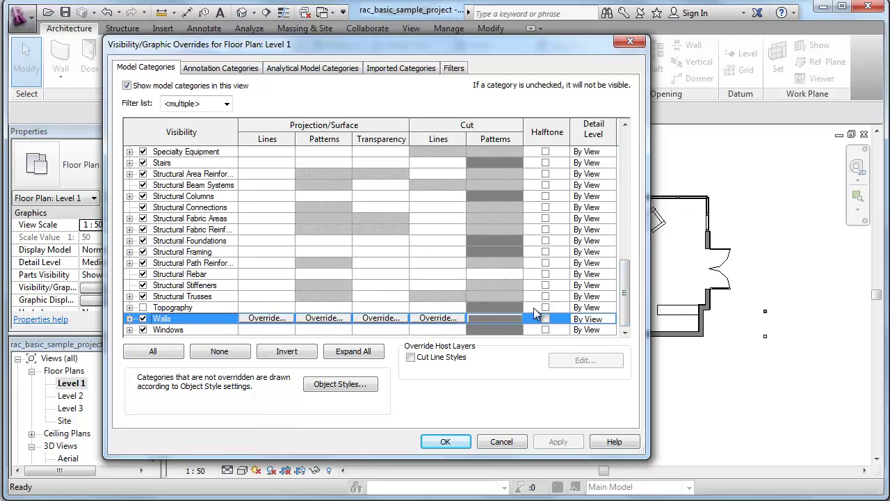
click(493, 317)
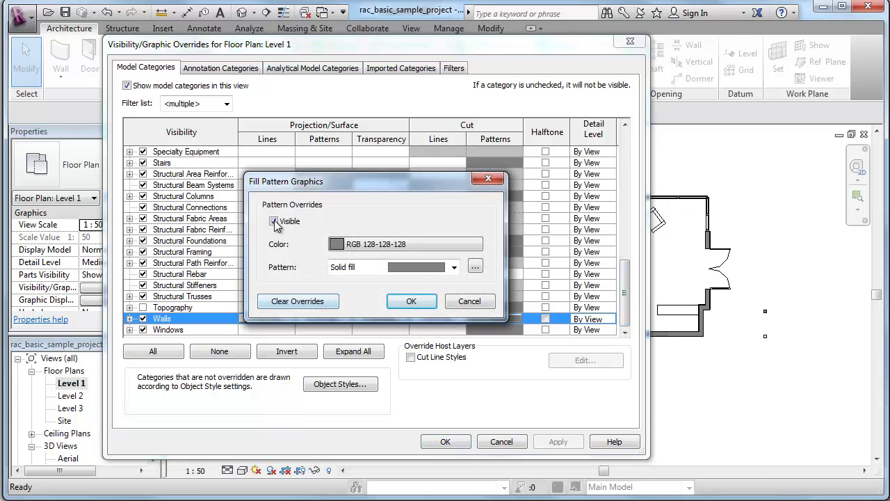
click(410, 301)
click(445, 440)
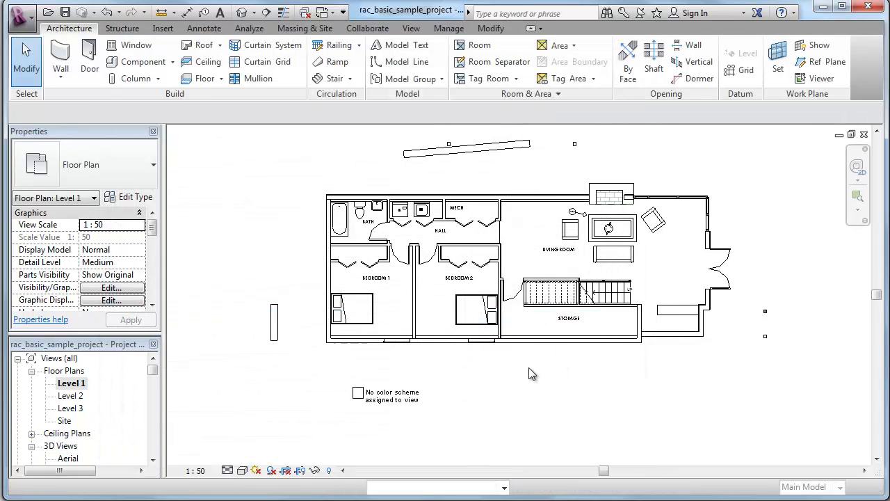
scroll(543, 381, up, 1)
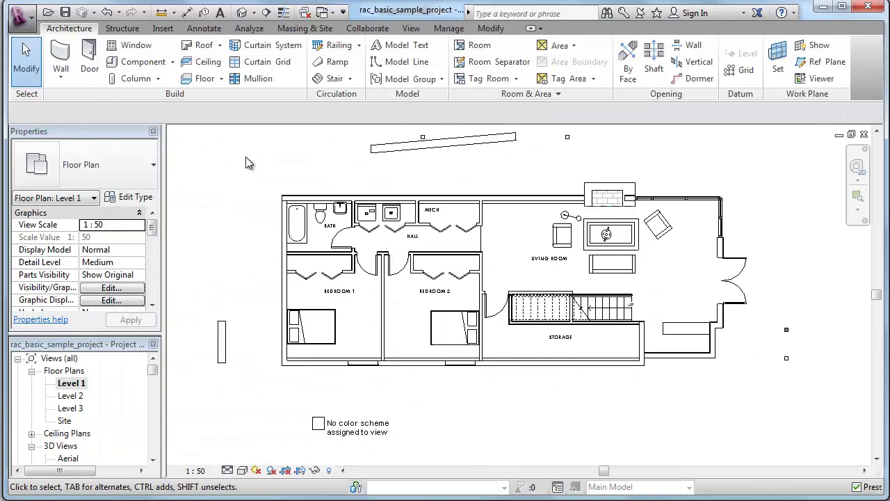
- Export Level 1 as a DWG to Desktop\TEST without external references for sheets and links
click(20, 14)
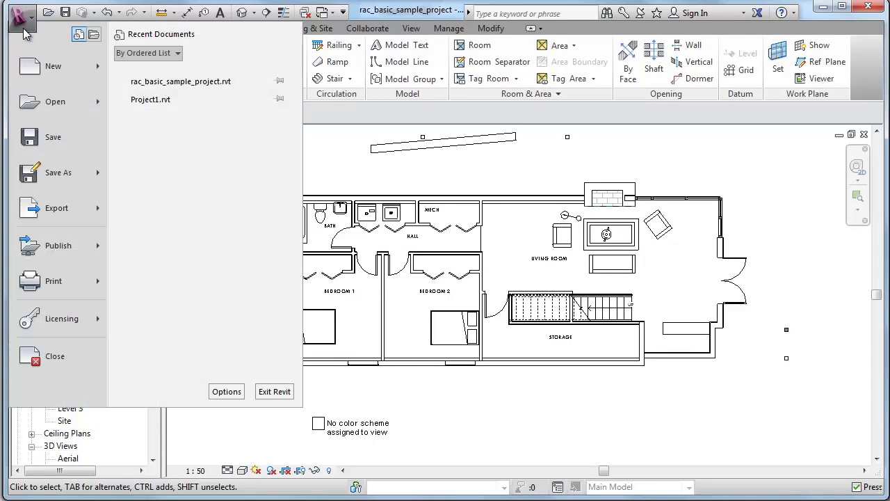
click(56, 213)
mouse_move(200, 70)
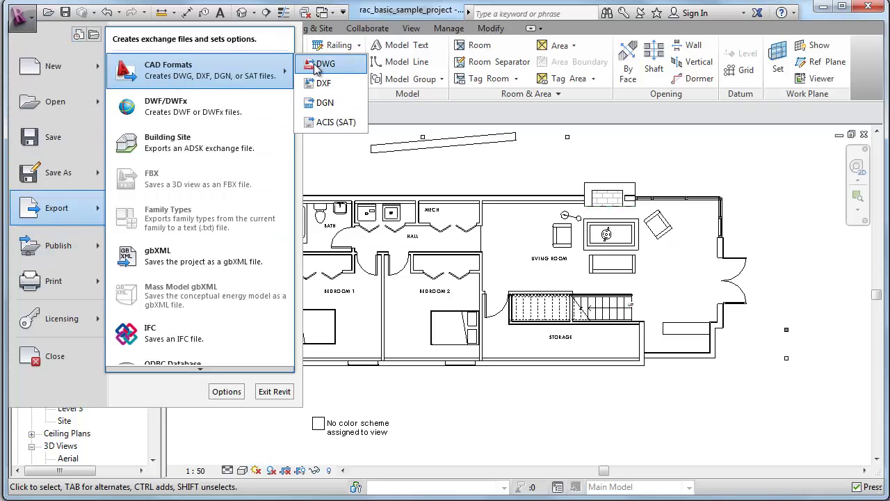
click(323, 62)
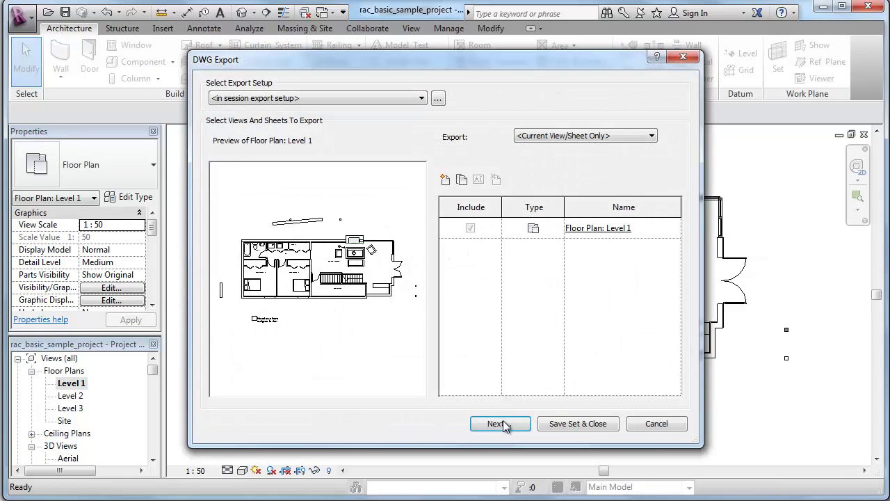
click(504, 423)
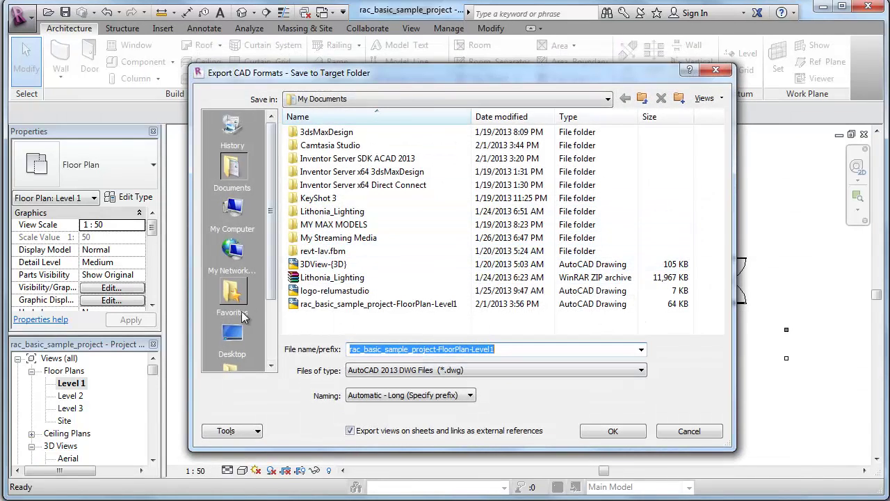
click(225, 354)
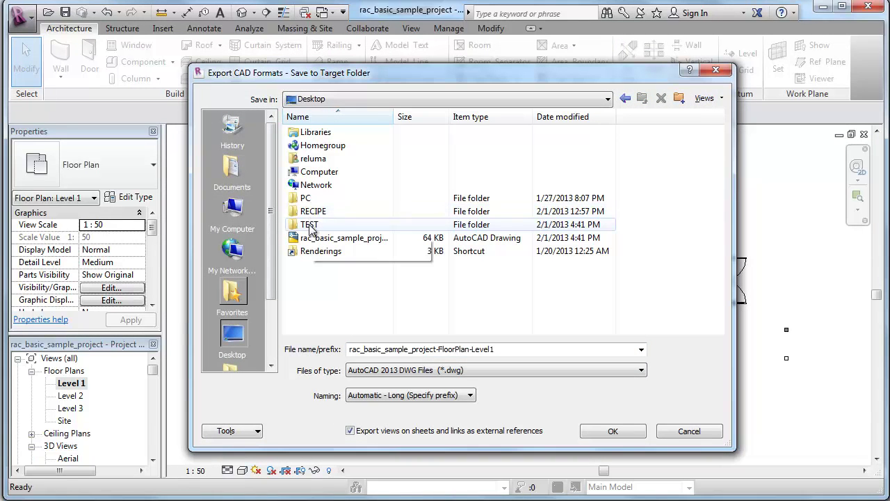
double_click(310, 225)
click(523, 348)
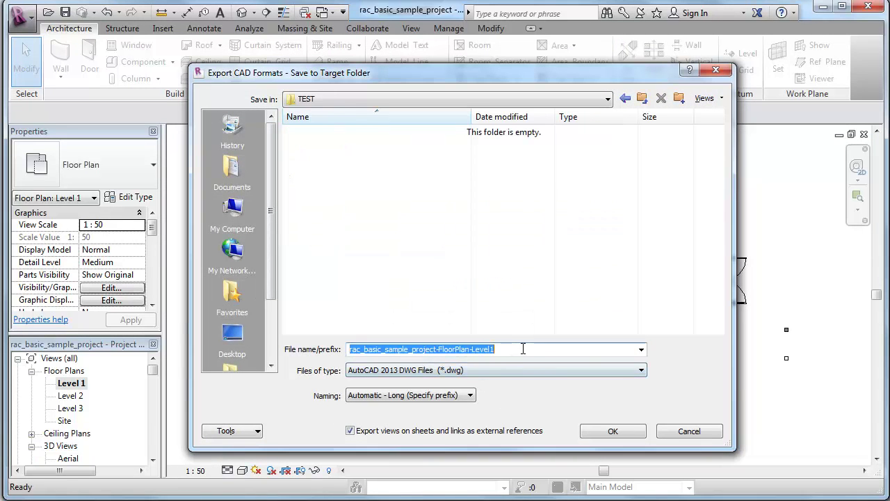
click(352, 432)
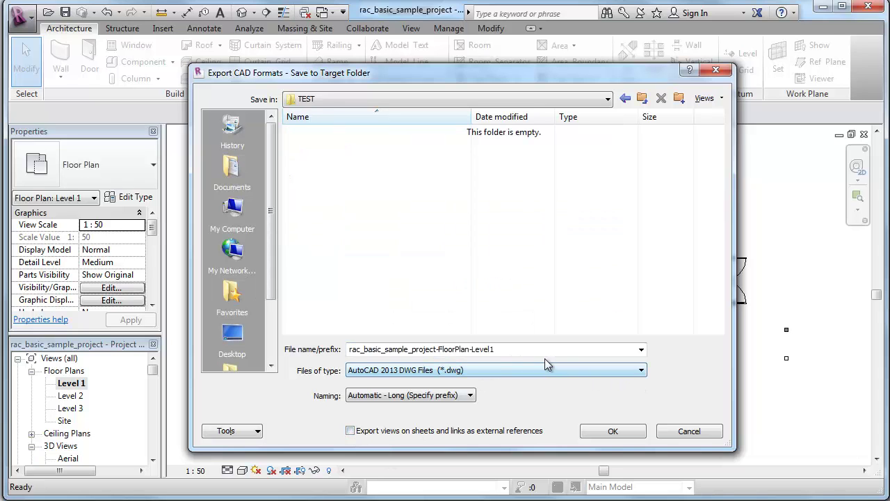
click(610, 432)
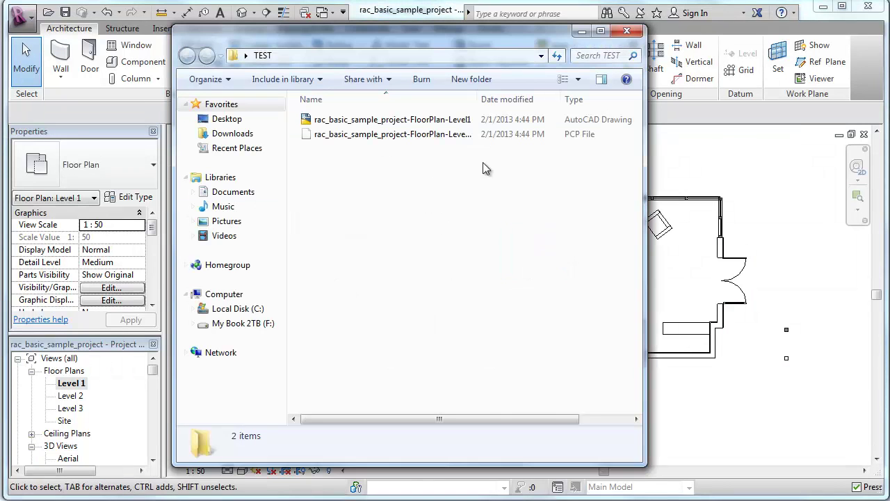
- Check the 63.6 KB Level1 DWG and its PCP in TEST, then quit Revit without saving
drag(468, 29, 468, 162)
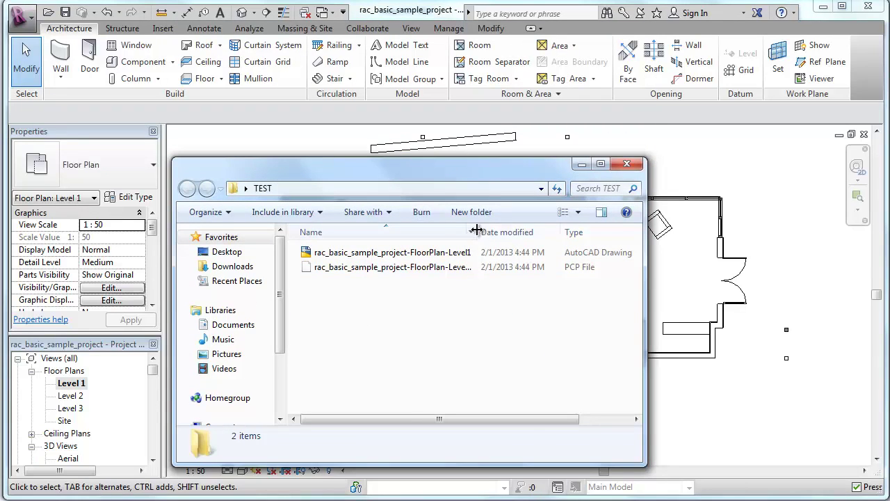
drag(476, 230, 546, 230)
click(326, 252)
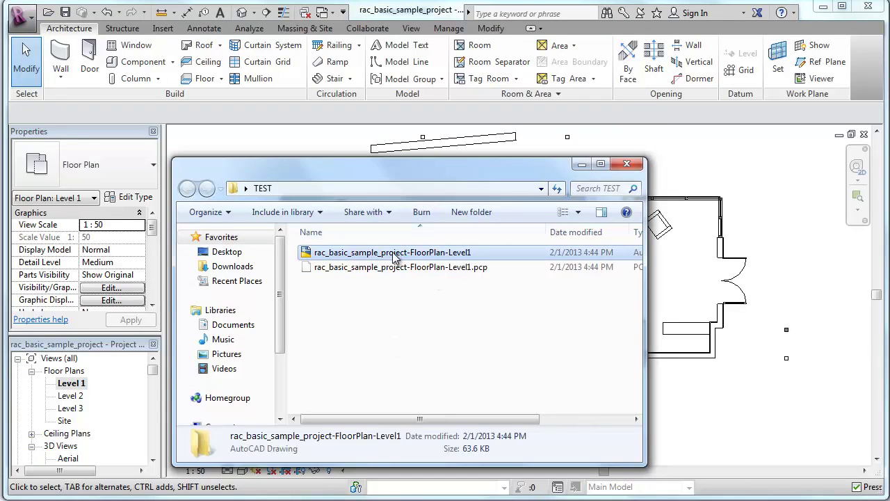
click(394, 332)
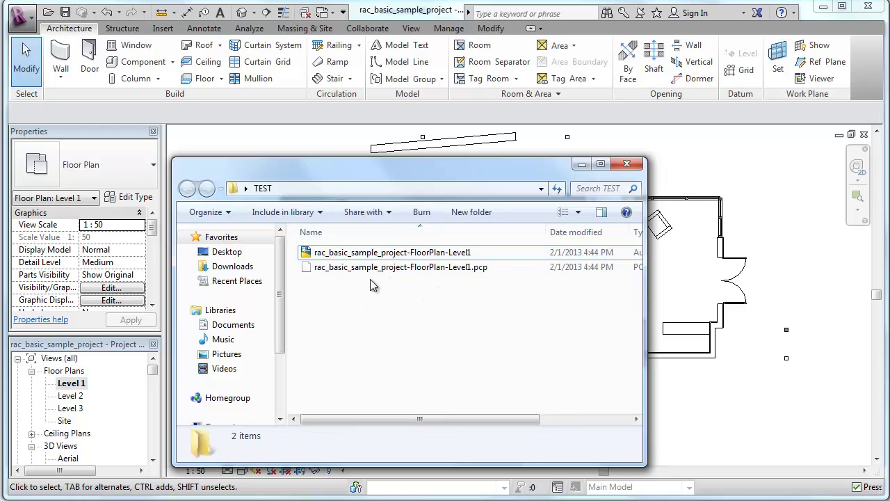
click(868, 7)
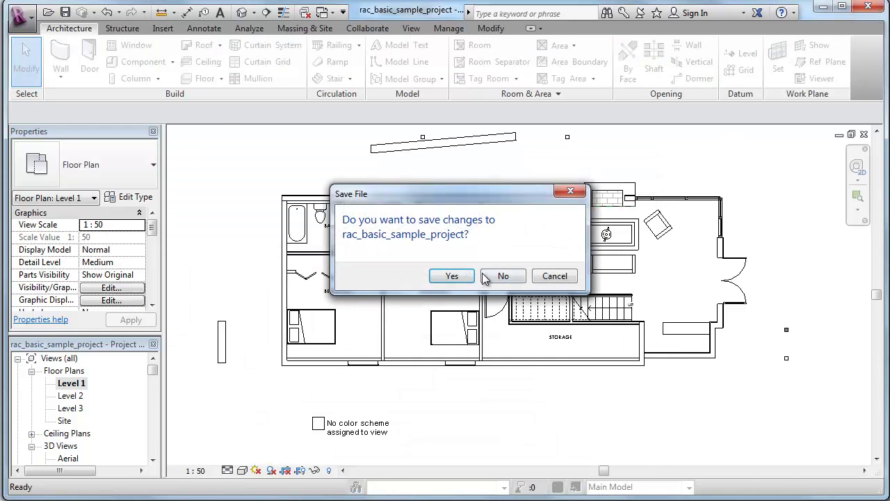
click(485, 278)
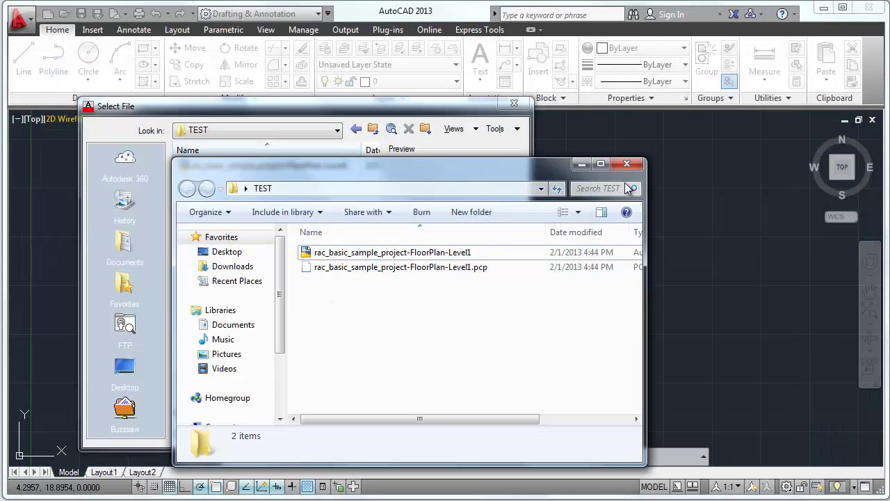
- Open rac_basic_sample_project-FloorPlan-Level1 from TEST in AutoCAD and frame the plan in view
click(627, 168)
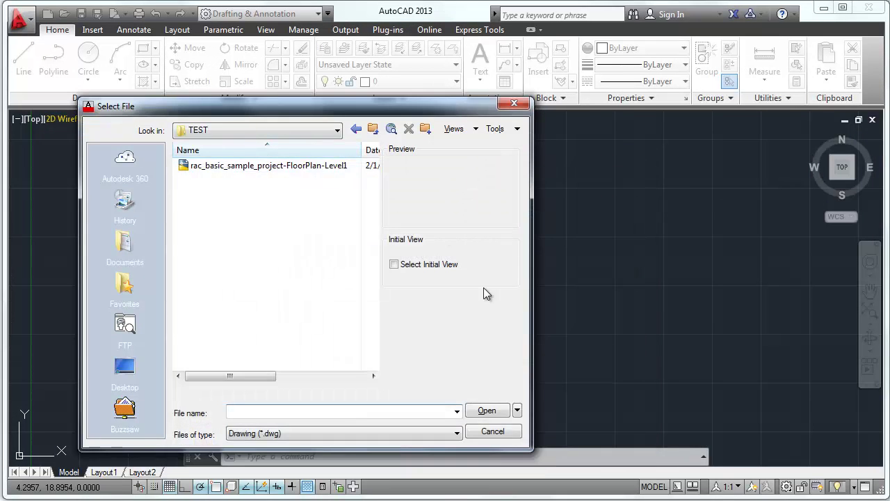
click(234, 167)
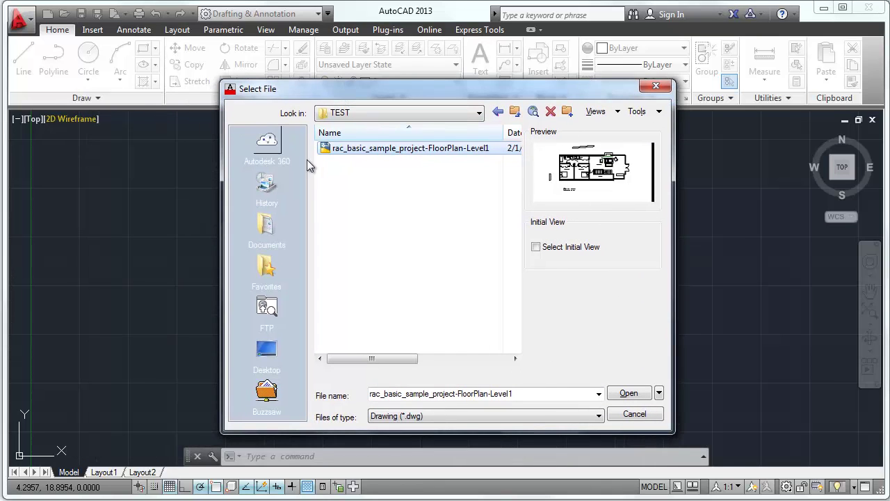
click(629, 394)
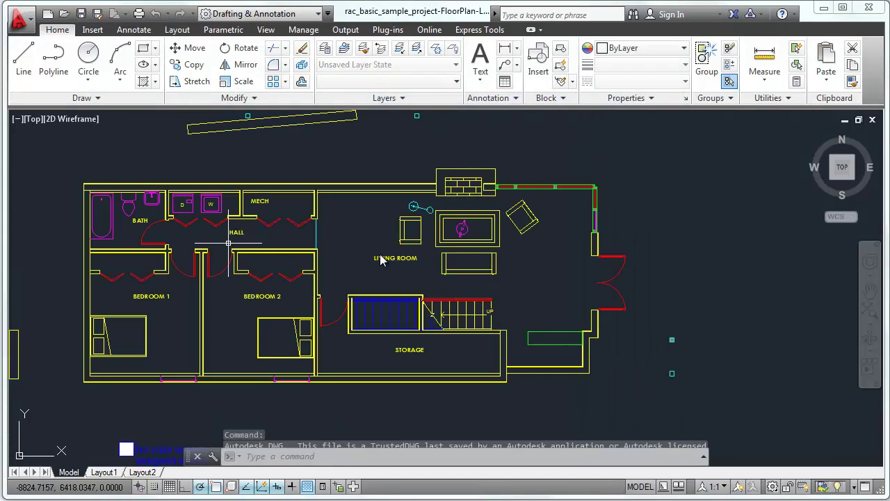
mouse_move(230, 249)
mouse_down()
mouse_move(323, 263)
mouse_move(341, 193)
mouse_move(406, 194)
mouse_up()
scroll(324, 263, down, 2)
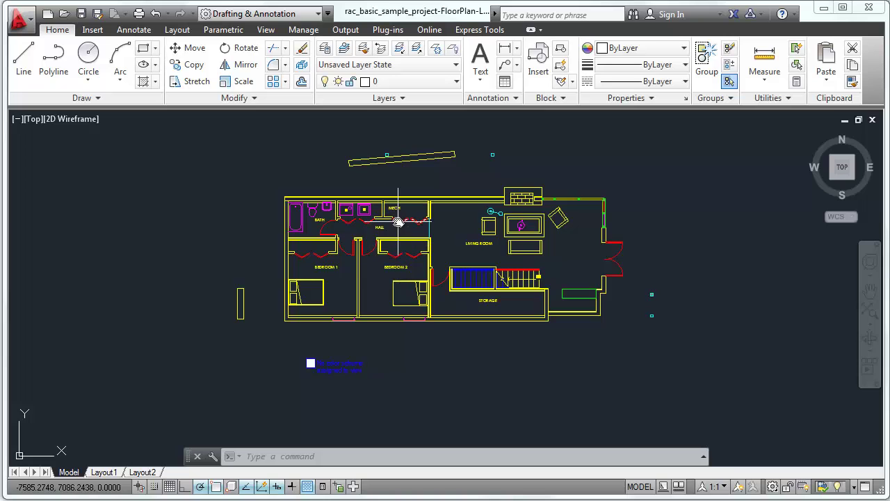
- Erase the colour-scheme legend, the right-side marker points and the slanted rectangle
key(Escape)
text(e)
key(Return)
click(442, 407)
click(260, 351)
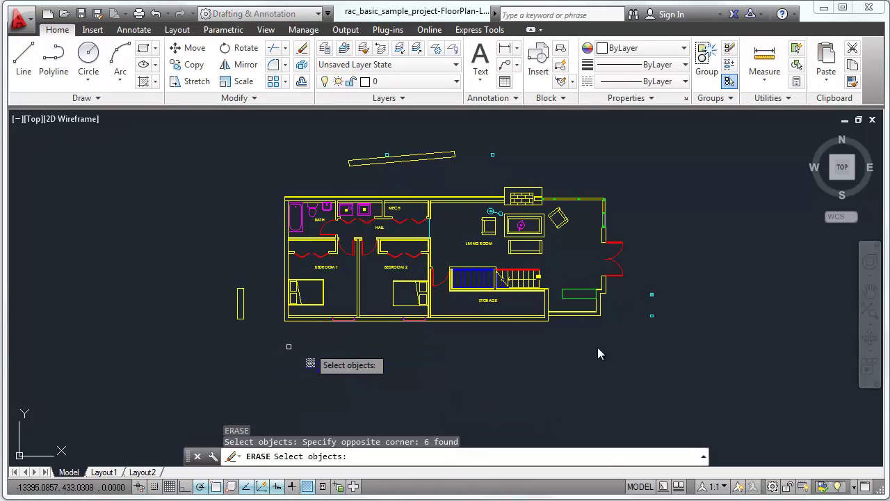
click(721, 369)
click(646, 281)
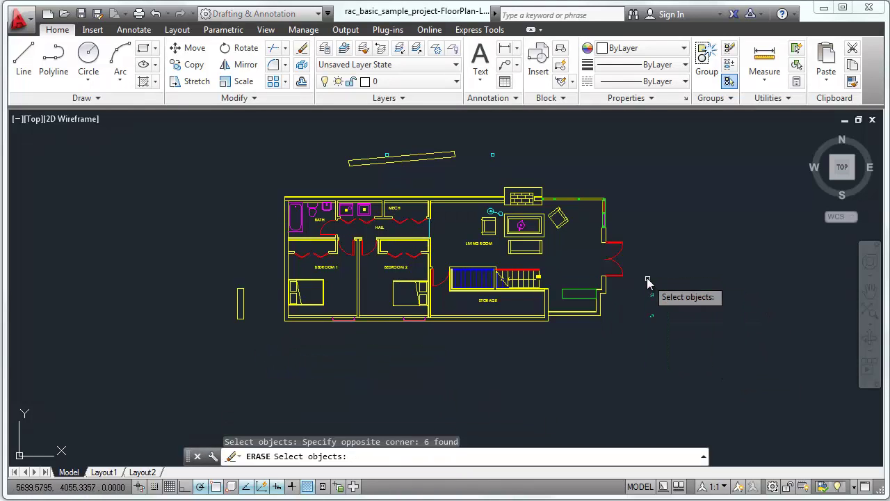
click(474, 167)
click(375, 155)
key(Return)
- Erase the small bar left of the plan and pan around the cleaned plan
key(Return)
click(251, 334)
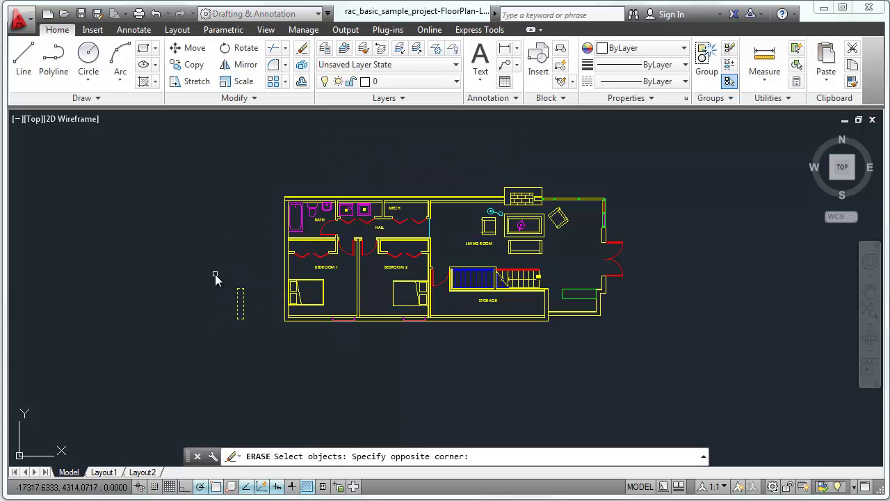
click(215, 274)
key(Return)
scroll(490, 228, up, 2)
scroll(417, 264, down, 1)
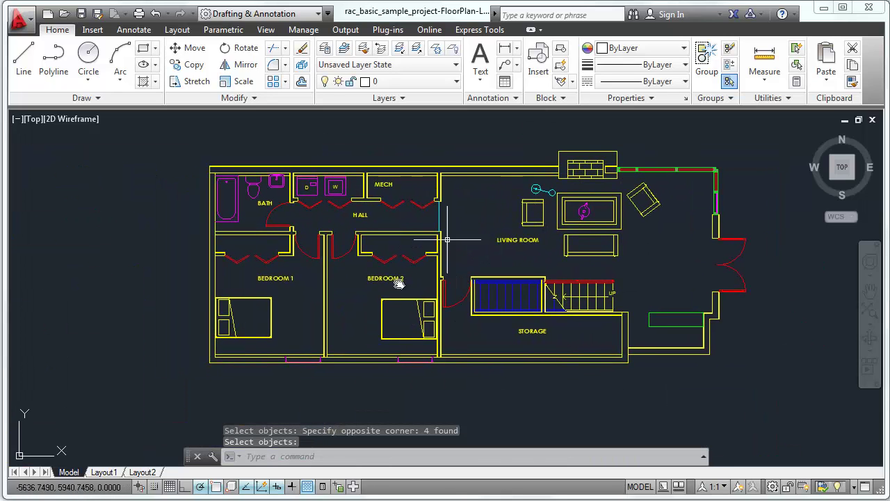
scroll(362, 299, up, 1)
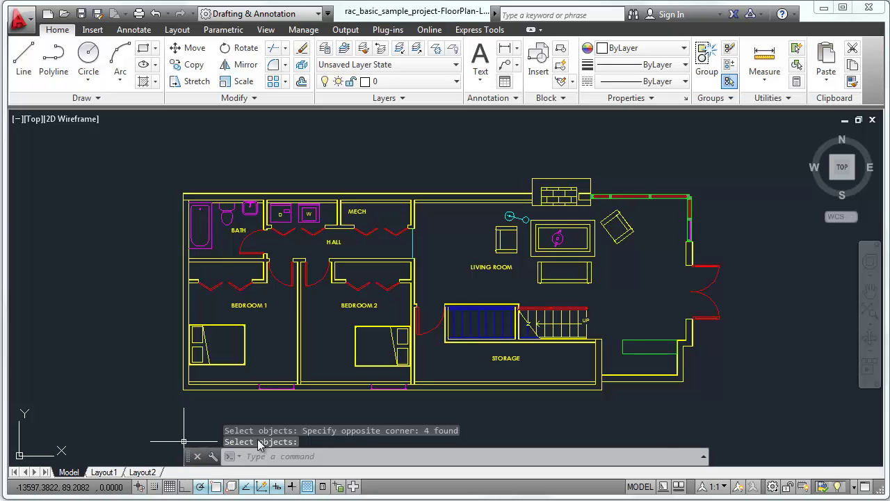
drag(515, 263, 541, 252)
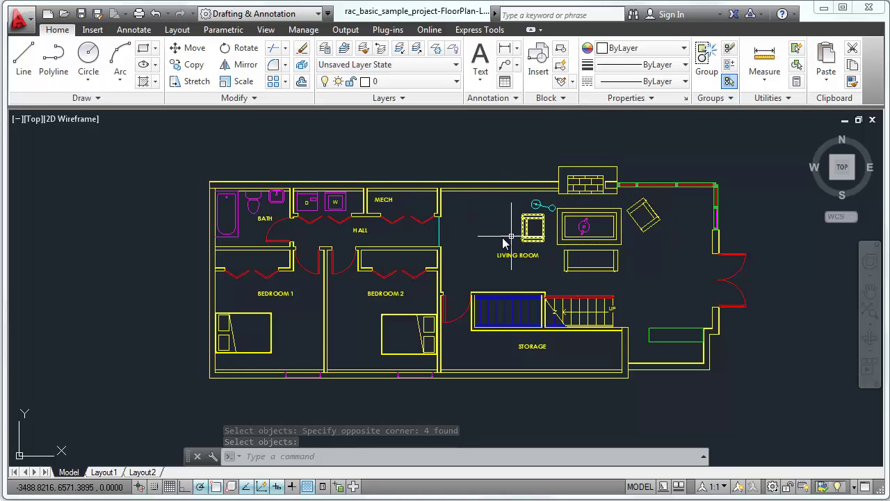
mouse_move(489, 235)
mouse_down()
mouse_move(481, 225)
mouse_move(500, 250)
mouse_move(494, 265)
mouse_up()
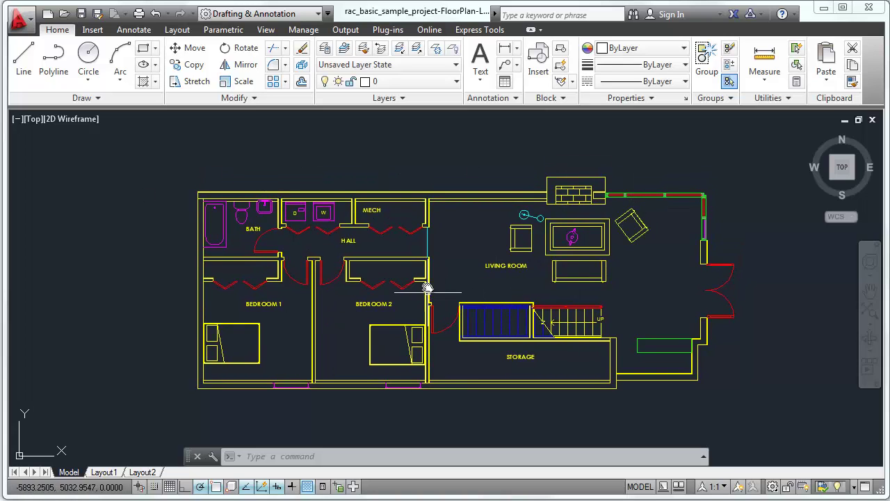
mouse_move(562, 242)
mouse_down()
mouse_move(497, 237)
mouse_move(547, 228)
mouse_up()
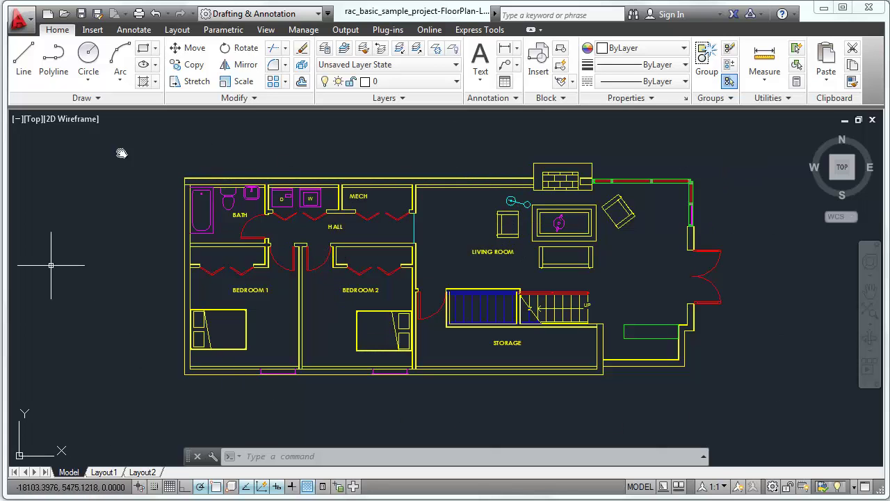
drag(396, 148, 401, 147)
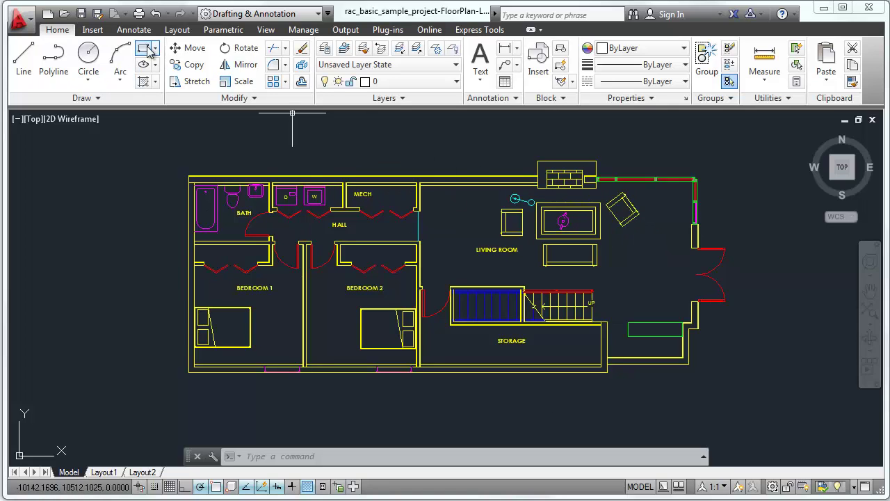
- Browse the Plot dialog's plotter list to TIFF Version 6, leaving Send To OneNote 2010 selected
click(139, 14)
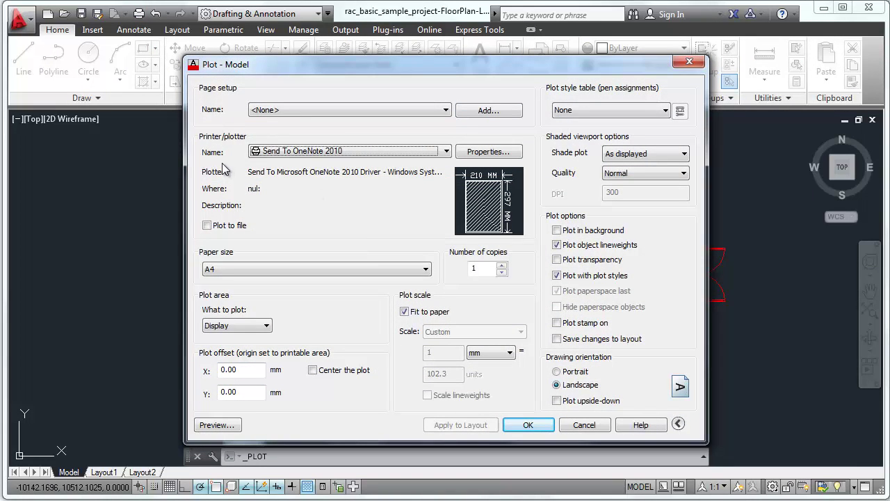
click(295, 153)
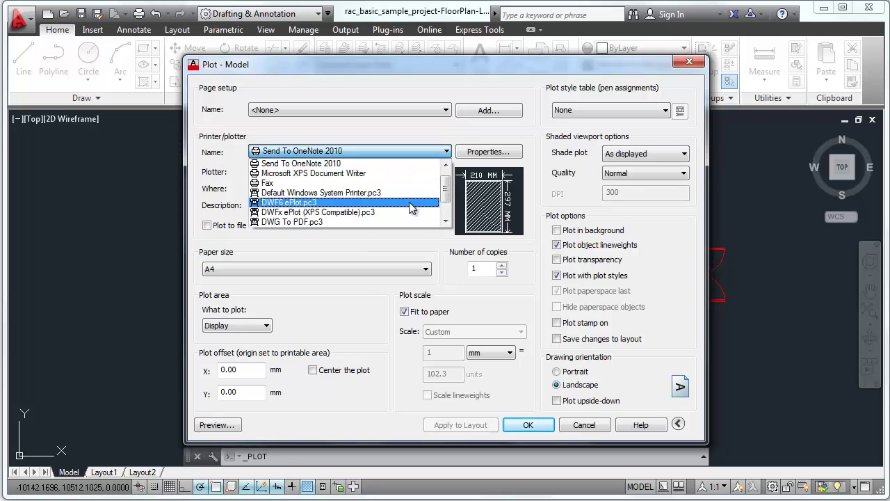
scroll(446, 200, down, 1)
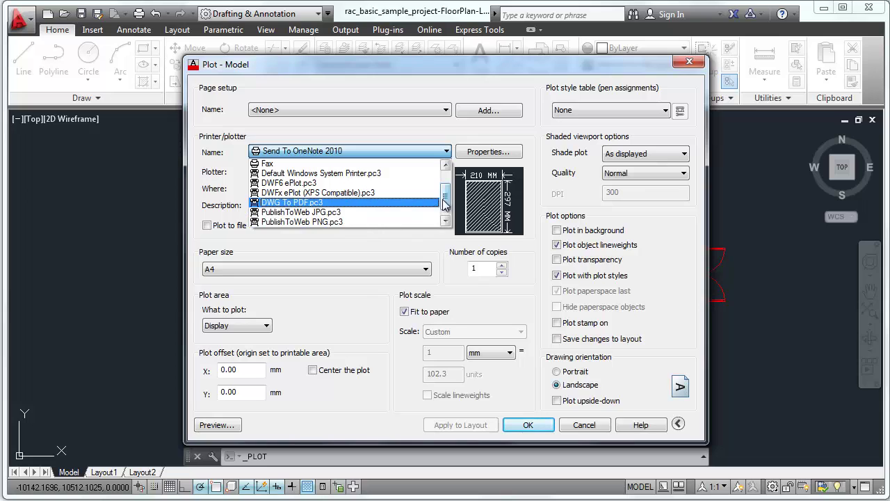
drag(444, 202, 448, 210)
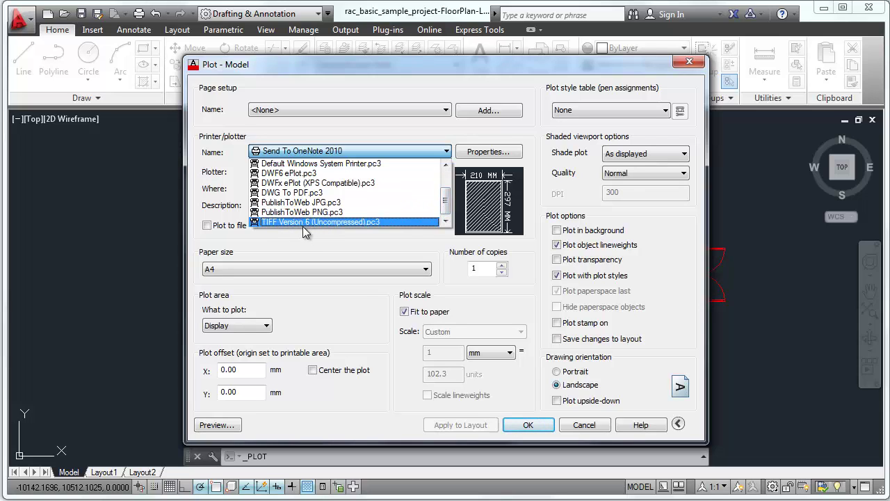
scroll(449, 198, up, 2)
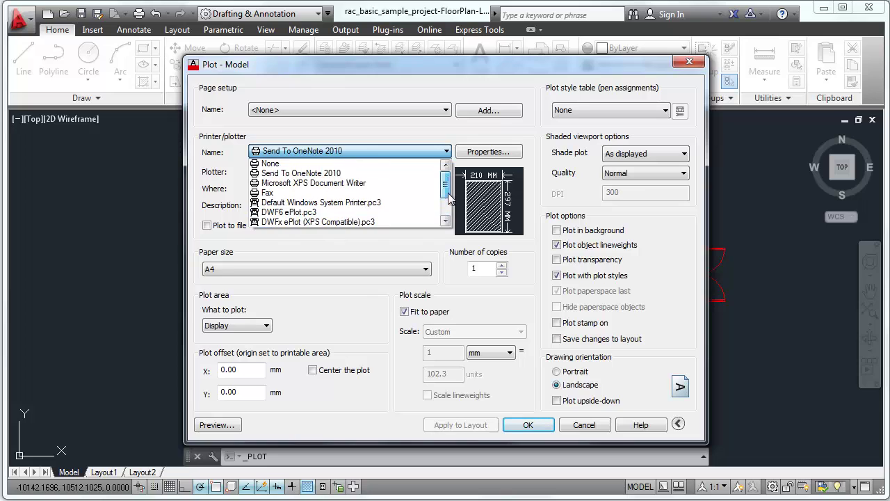
scroll(449, 198, down, 2)
scroll(448, 198, up, 2)
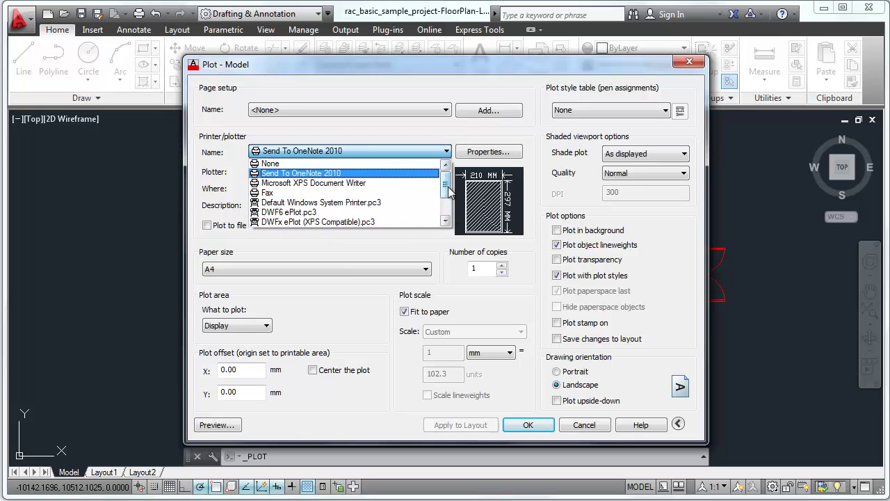
scroll(448, 187, down, 2)
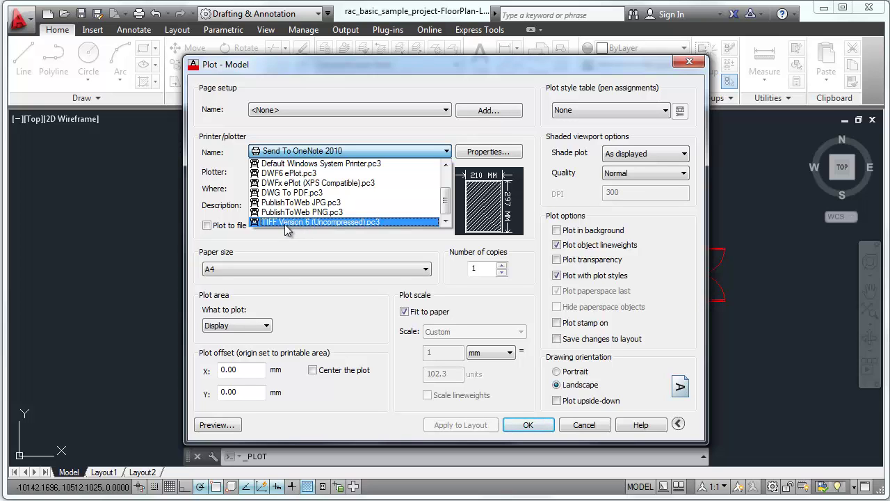
scroll(320, 209, up, 1)
scroll(320, 208, up, 2)
click(364, 79)
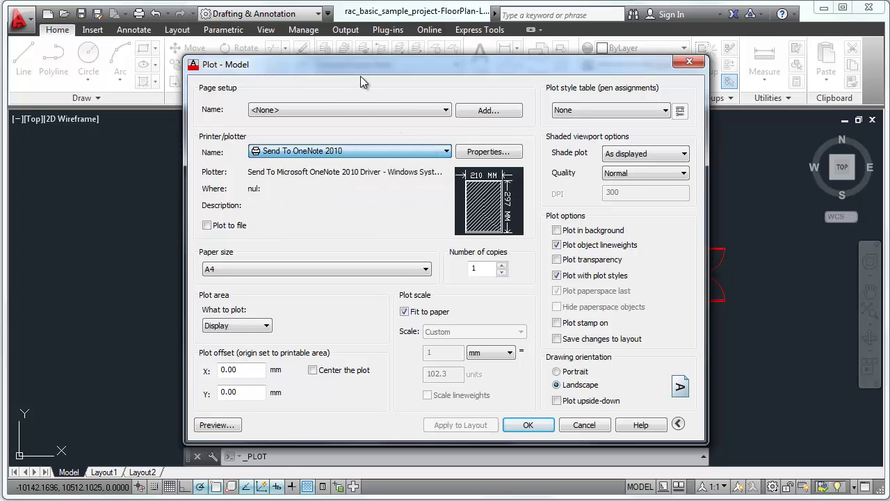
click(583, 424)
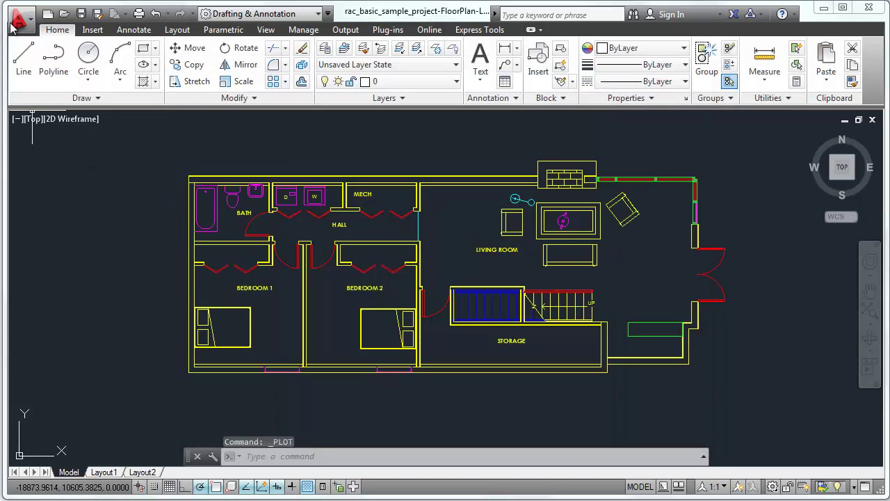
- Open Print > Manage Plotters and select the Add-A-Plotter Wizard in the Plotters folder
click(20, 21)
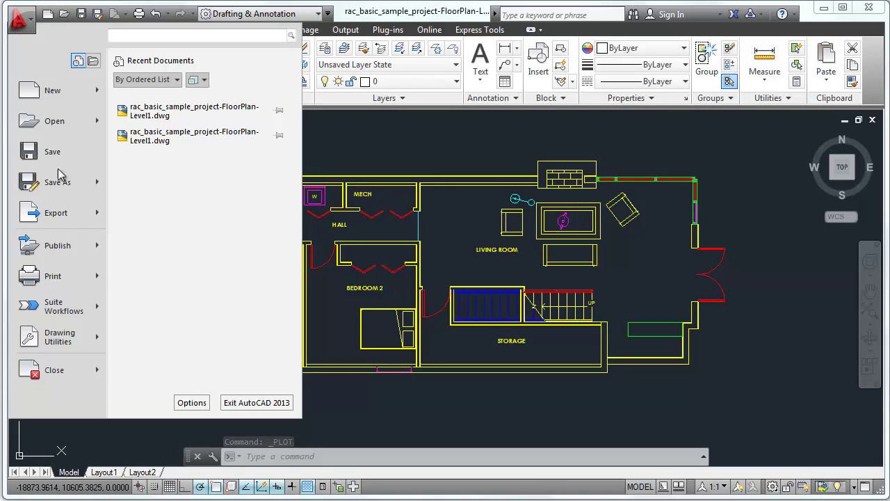
mouse_move(53, 276)
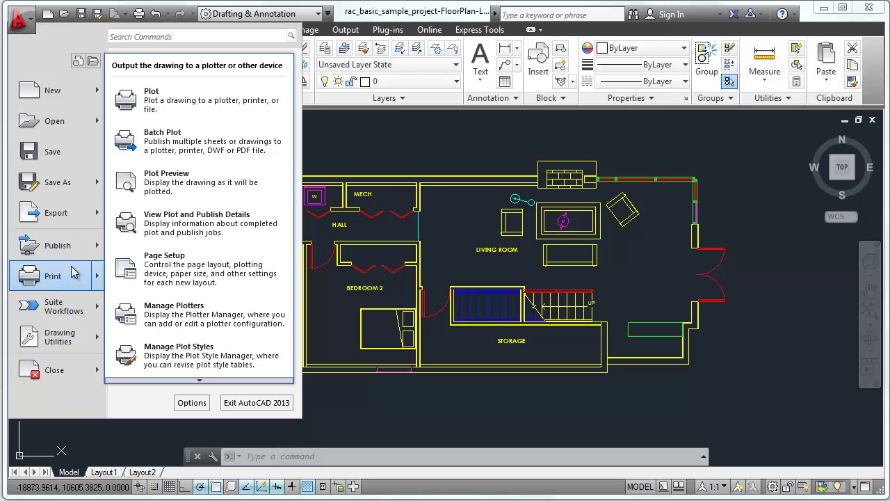
click(194, 314)
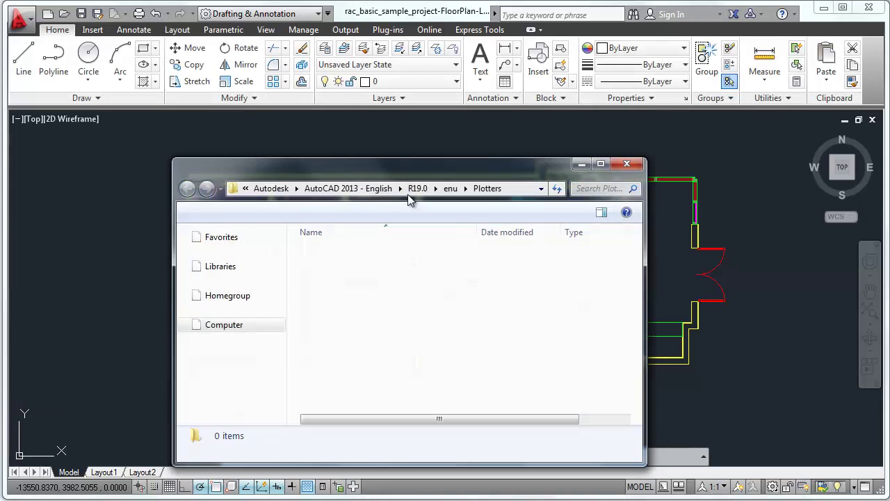
drag(400, 165, 422, 62)
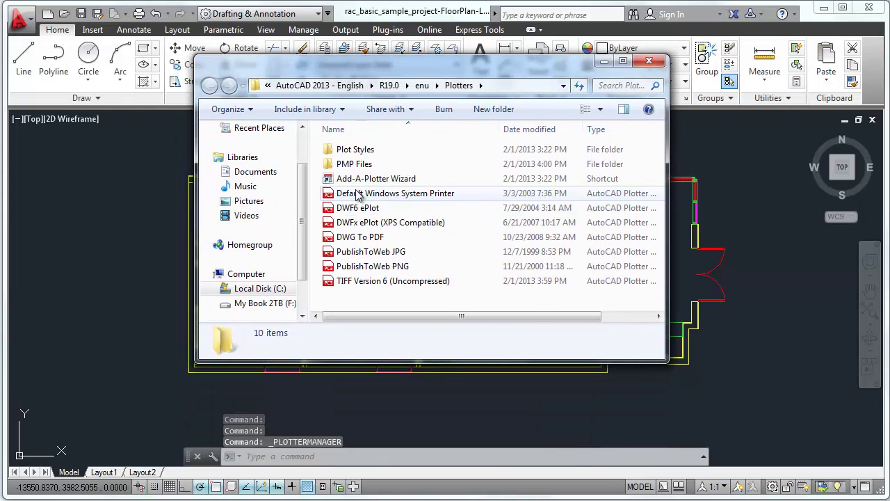
click(383, 179)
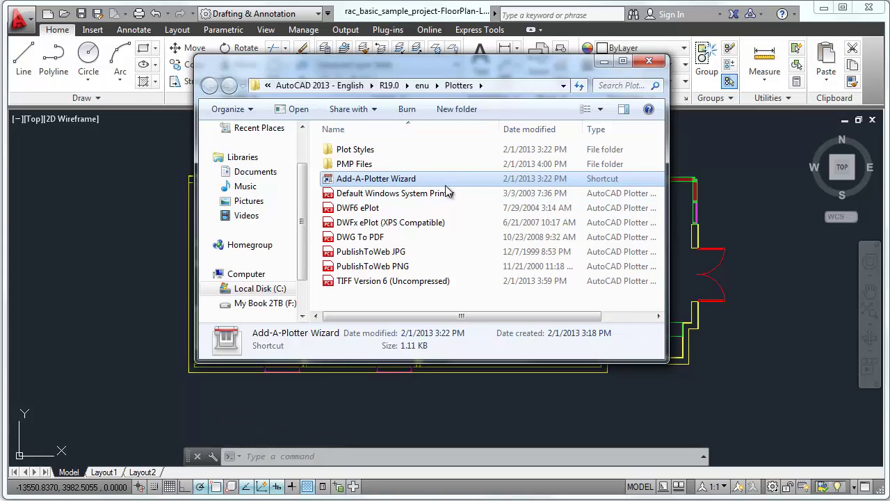
double_click(434, 180)
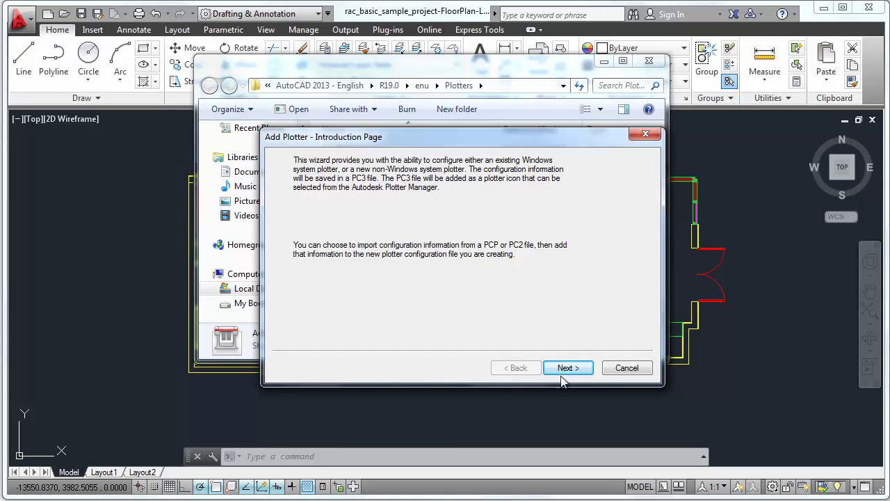
click(567, 369)
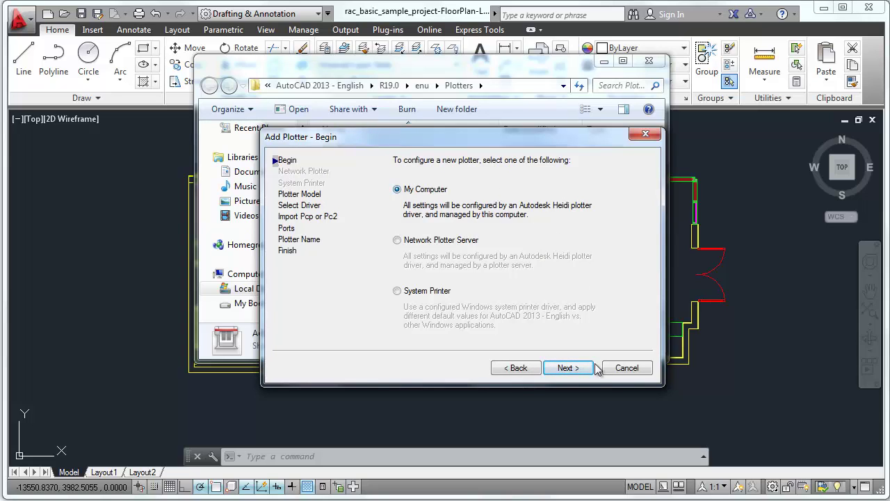
click(570, 368)
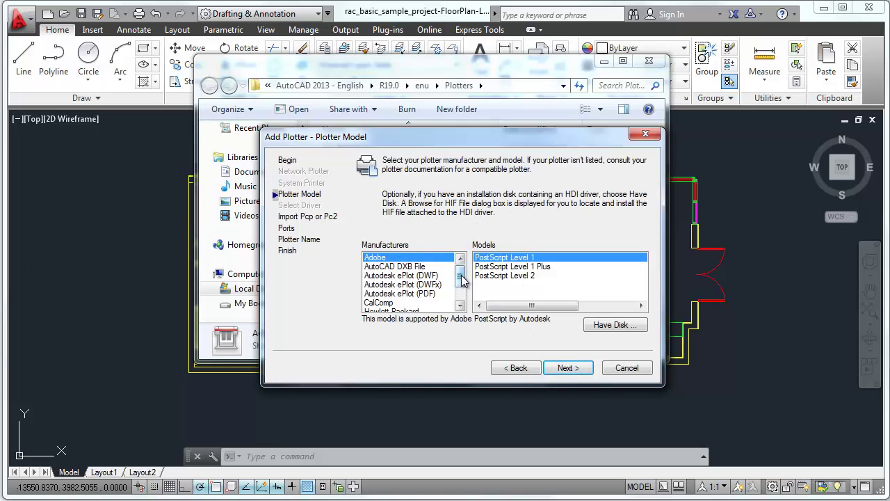
scroll(460, 284, down, 1)
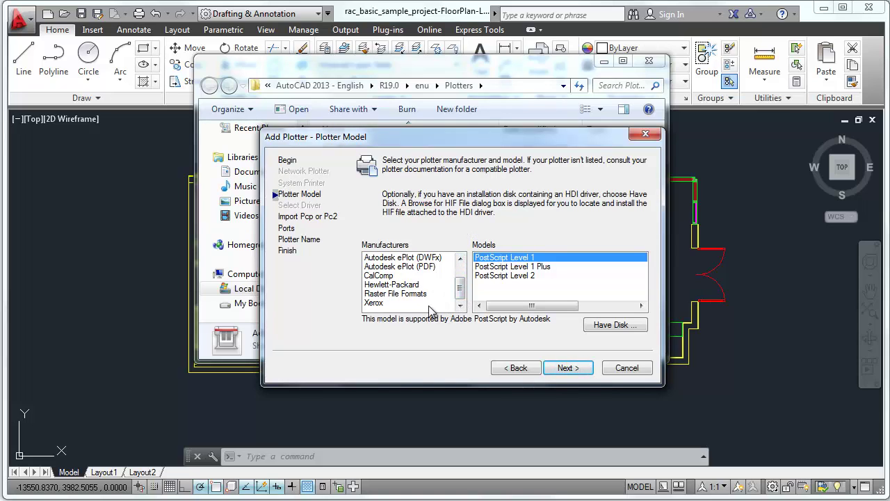
click(400, 298)
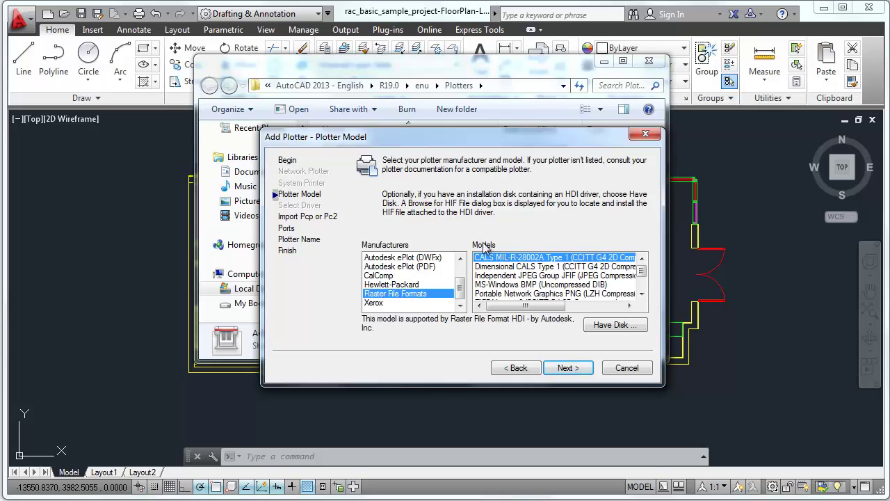
drag(641, 273, 642, 281)
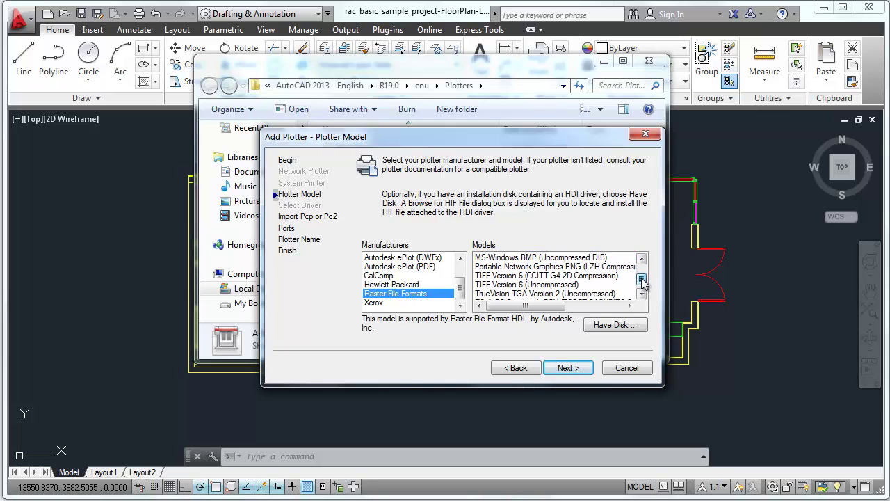
click(508, 275)
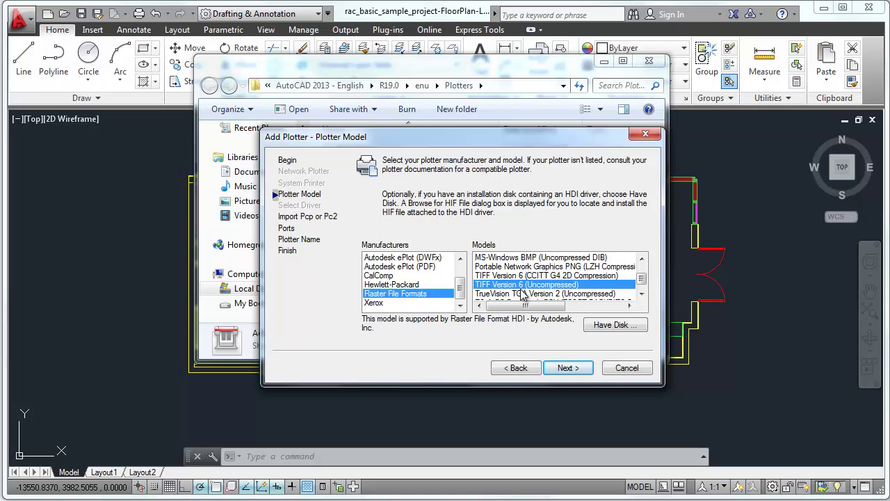
click(571, 375)
click(573, 369)
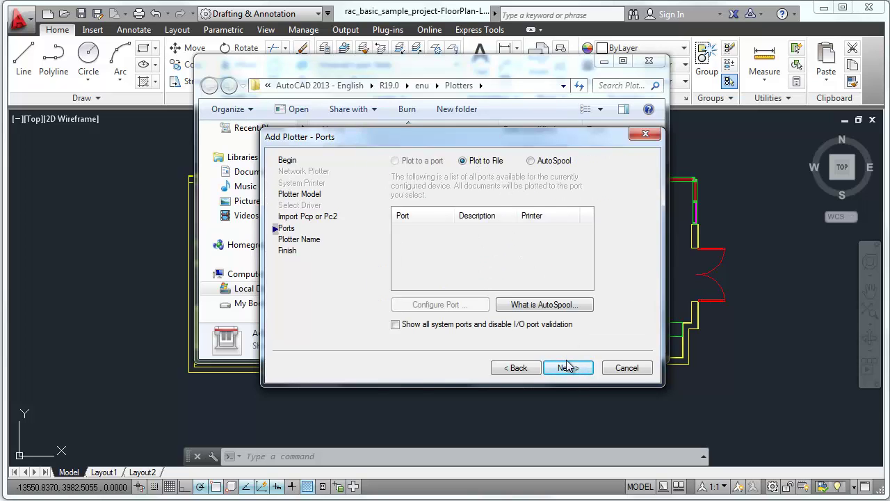
click(568, 367)
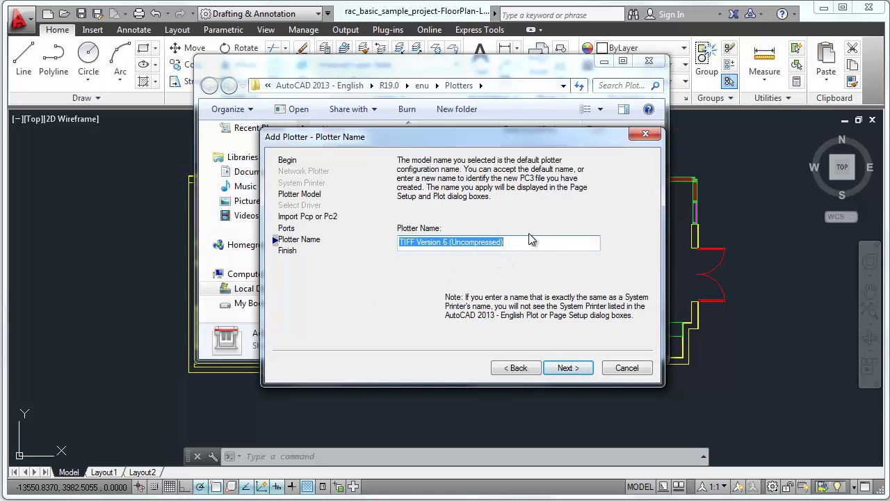
click(573, 369)
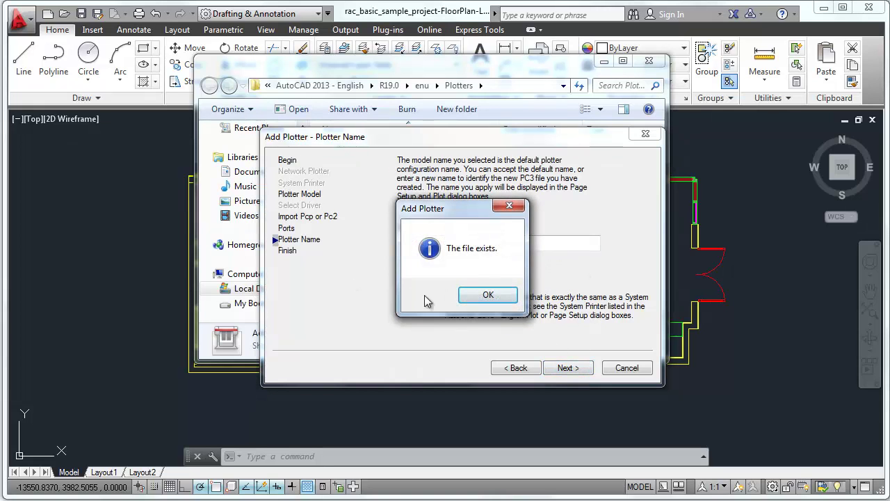
click(491, 301)
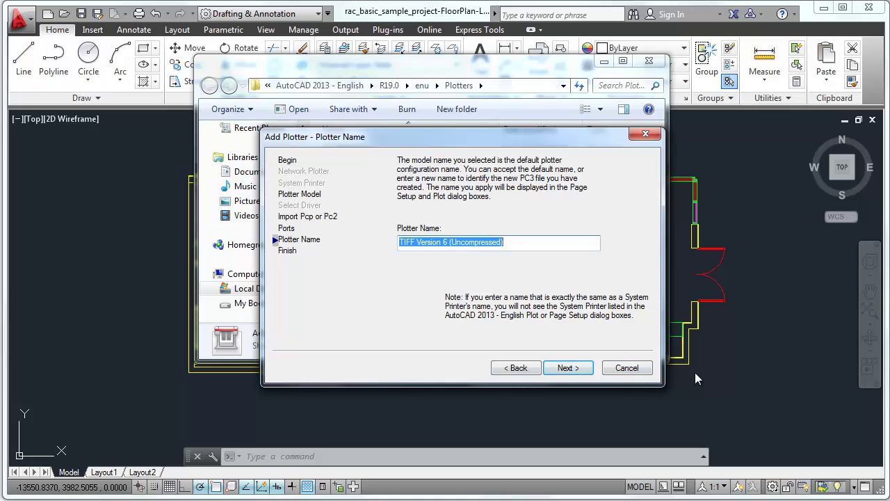
click(636, 372)
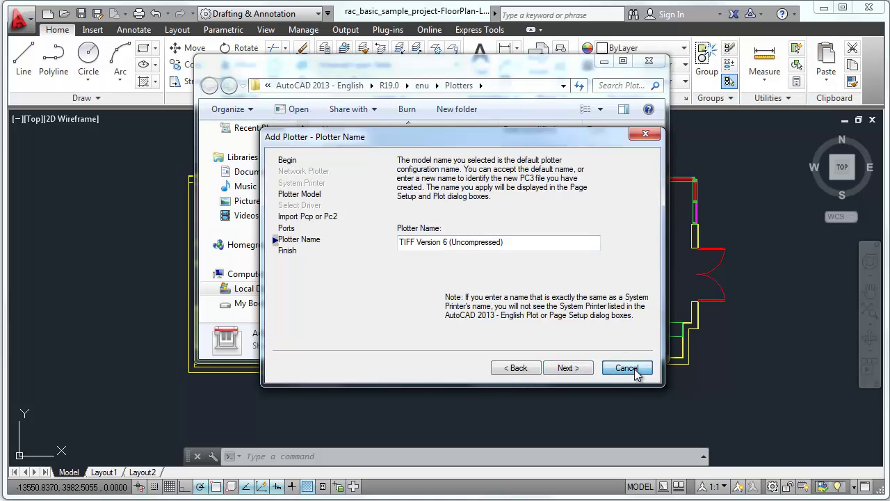
click(636, 372)
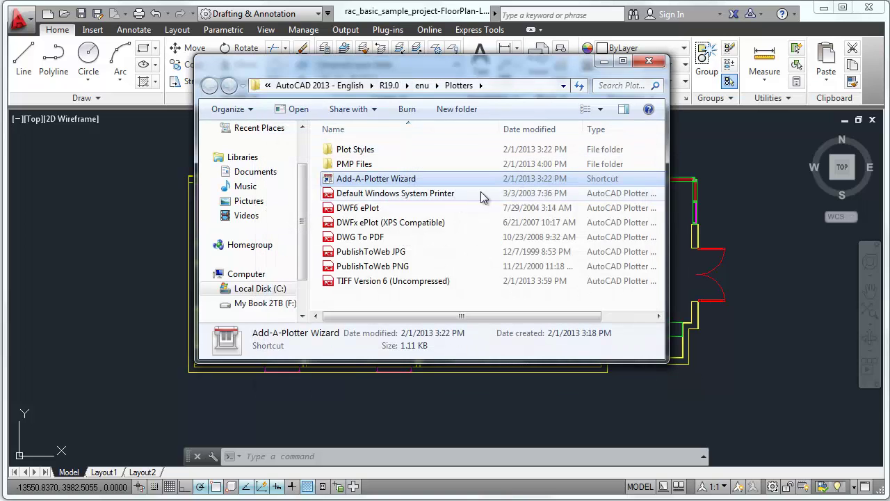
- Close the Plotters folder, reopen Plot and try TIFF Version 6, cancelling the paper prompt
click(656, 64)
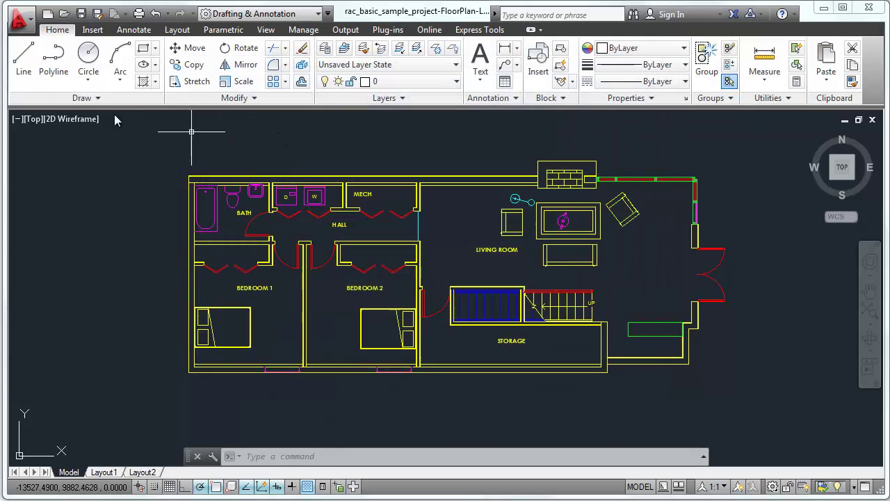
click(140, 14)
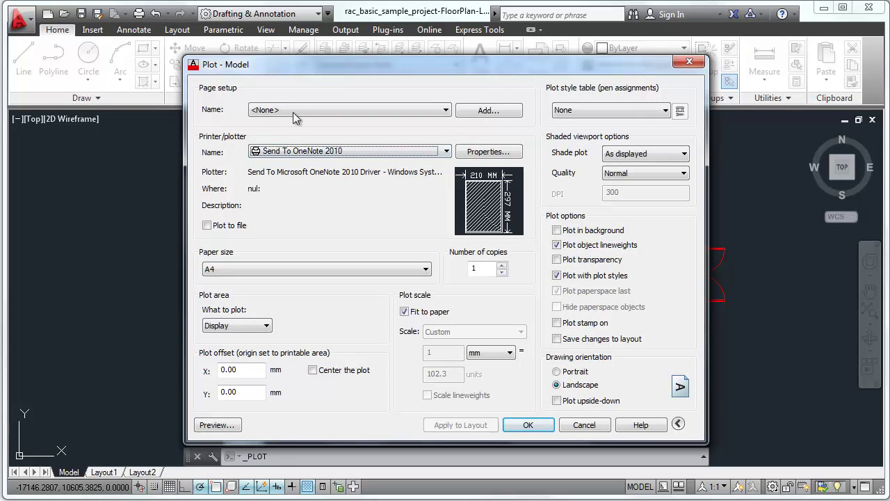
click(687, 64)
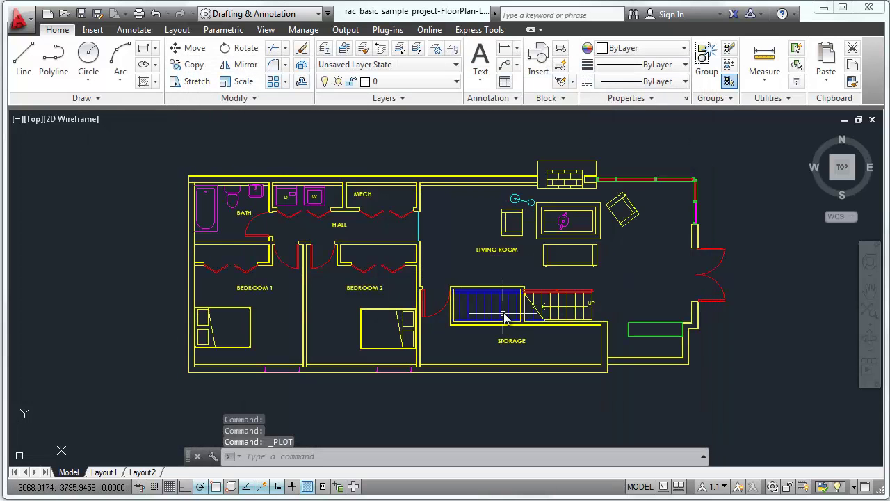
click(138, 14)
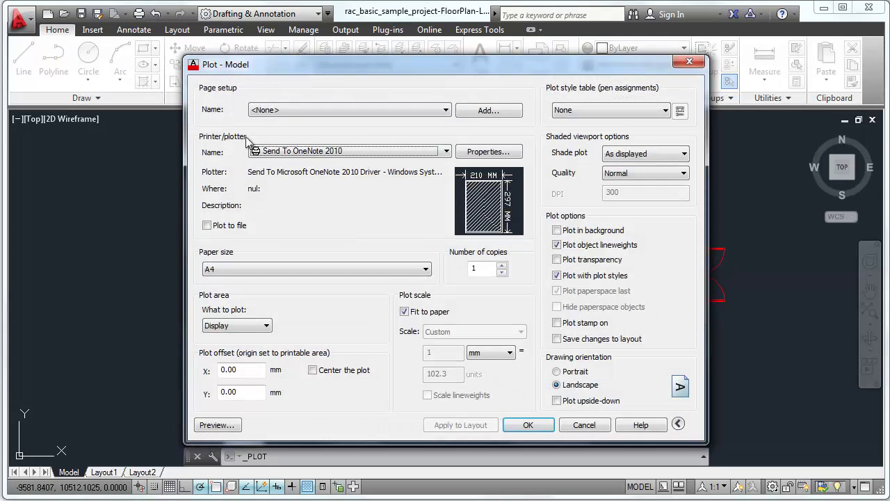
click(304, 151)
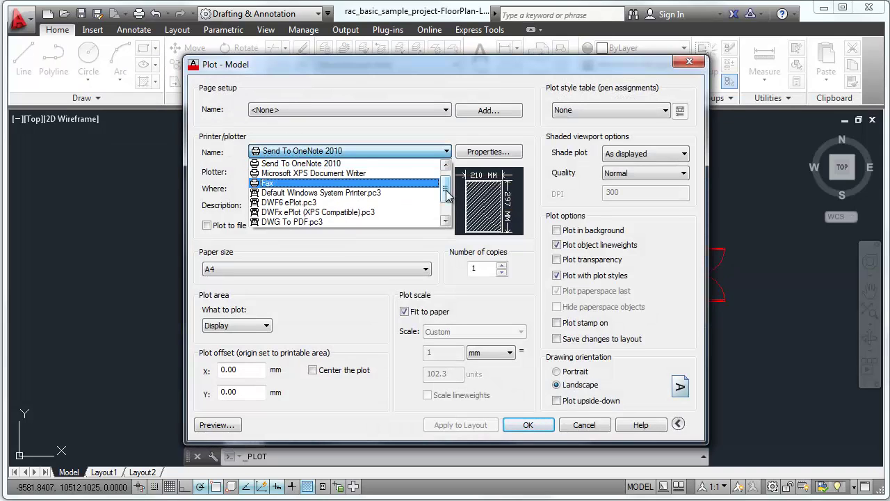
drag(447, 197, 448, 230)
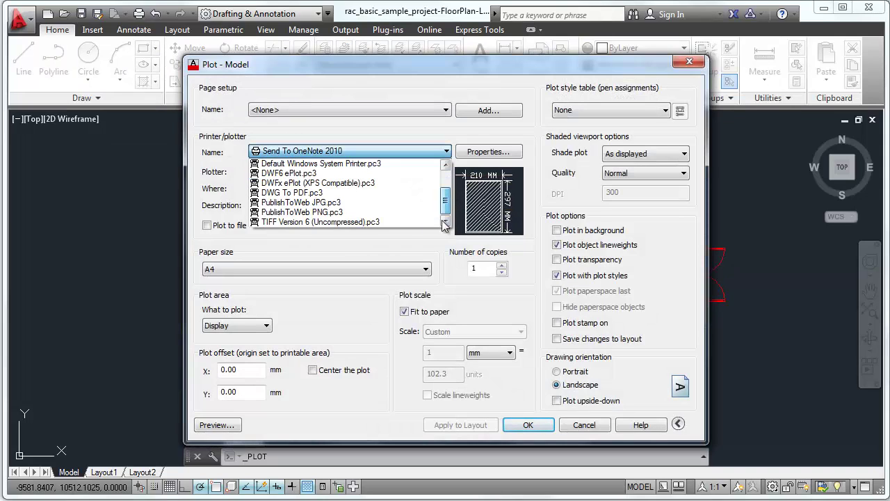
click(292, 223)
drag(397, 133, 421, 143)
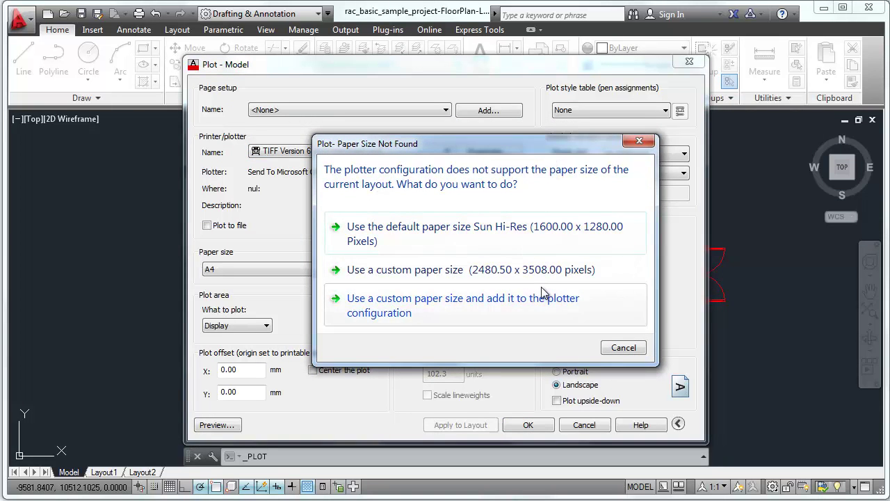
click(631, 353)
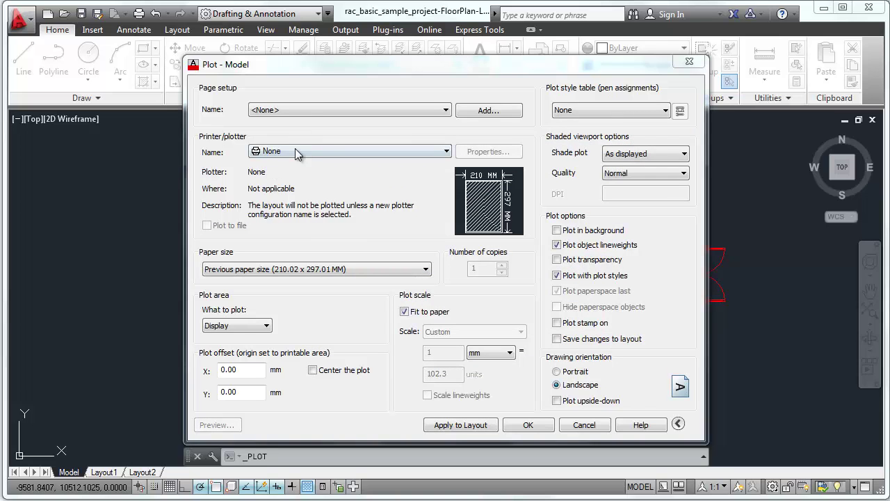
- Select TIFF Version 6 (Uncompressed).pc3 again and accept Sun Hi-Res 1600 × 1280 pixel paper
click(296, 153)
scroll(327, 209, down, 2)
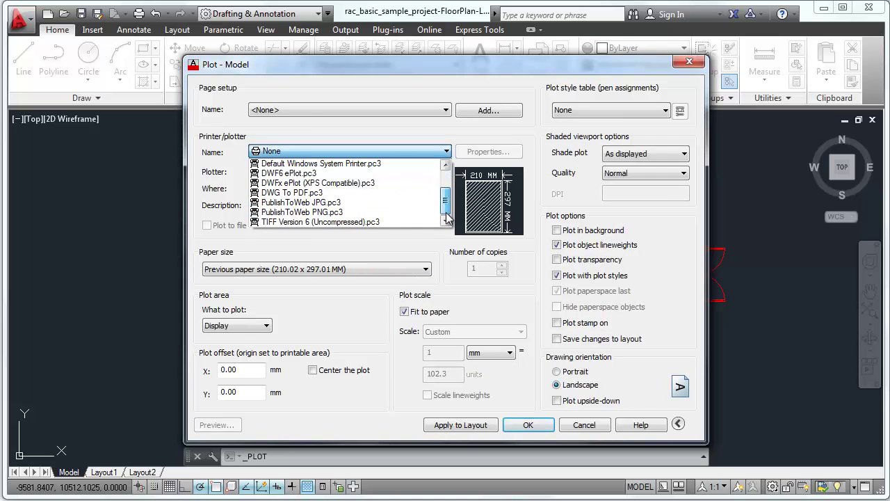
click(331, 222)
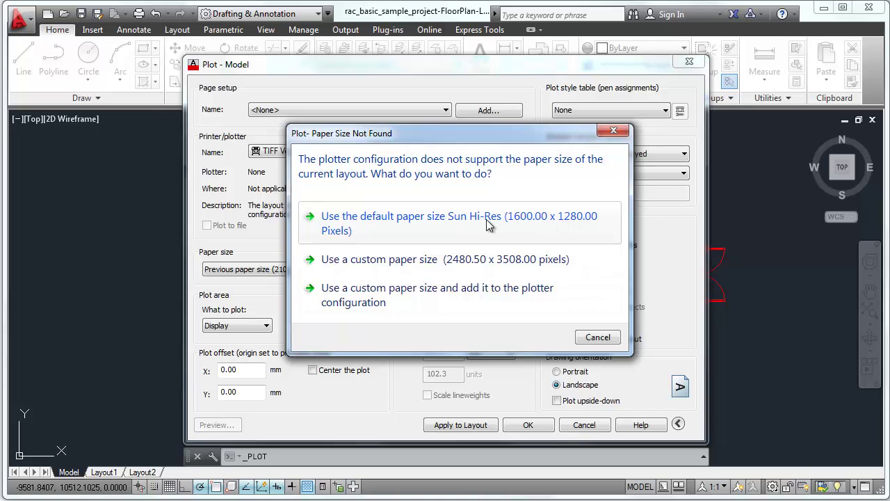
click(428, 222)
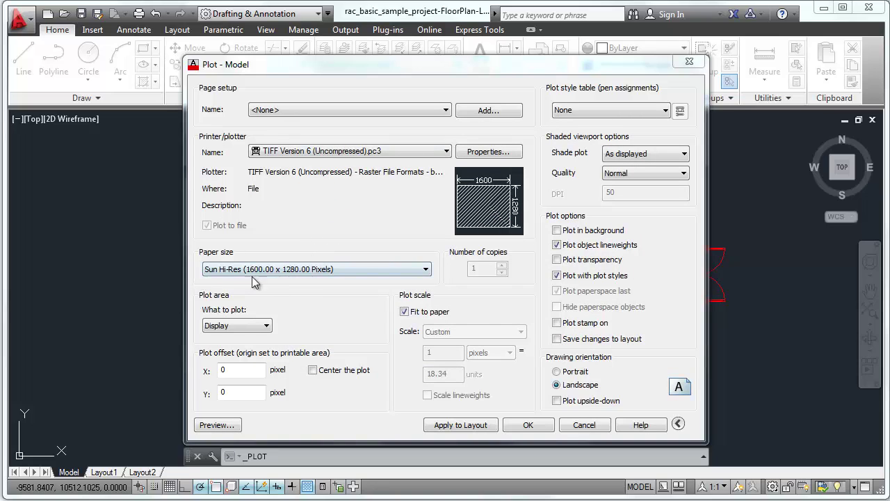
- In the TIFF plotter's Custom Paper Sizes, add a new size from scratch and reach Media Bounds
click(491, 151)
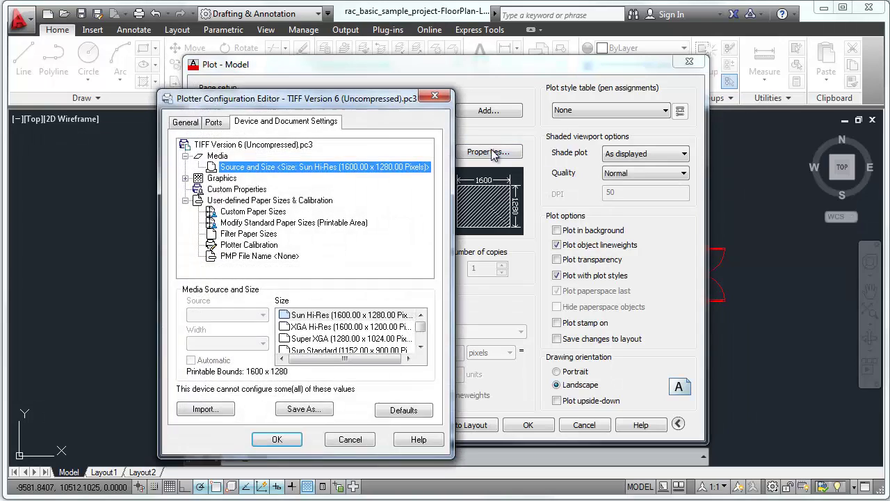
drag(336, 97, 477, 76)
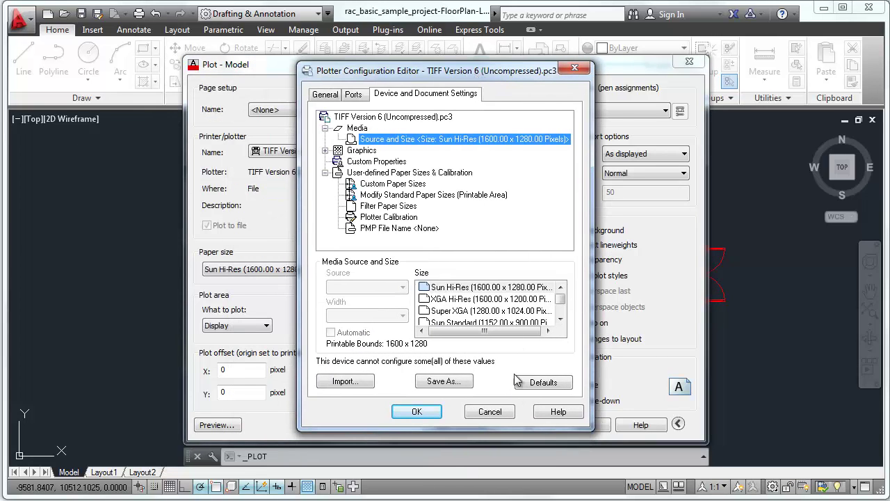
click(387, 184)
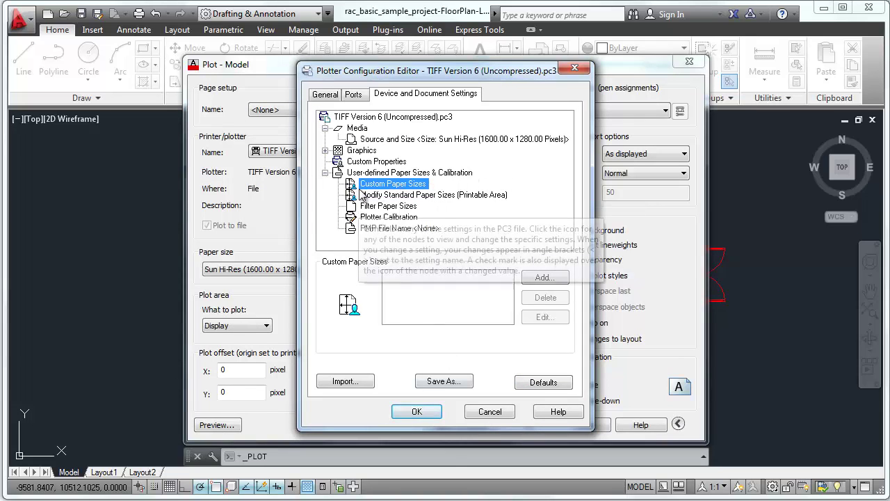
click(545, 278)
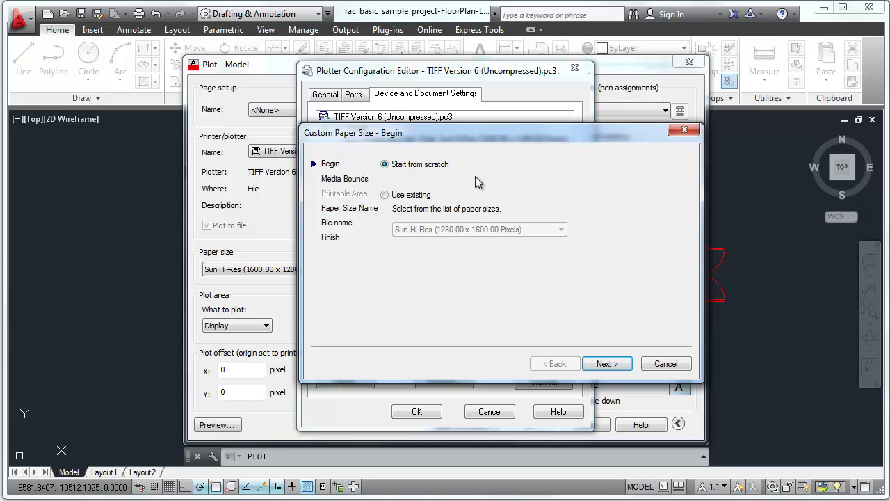
click(607, 367)
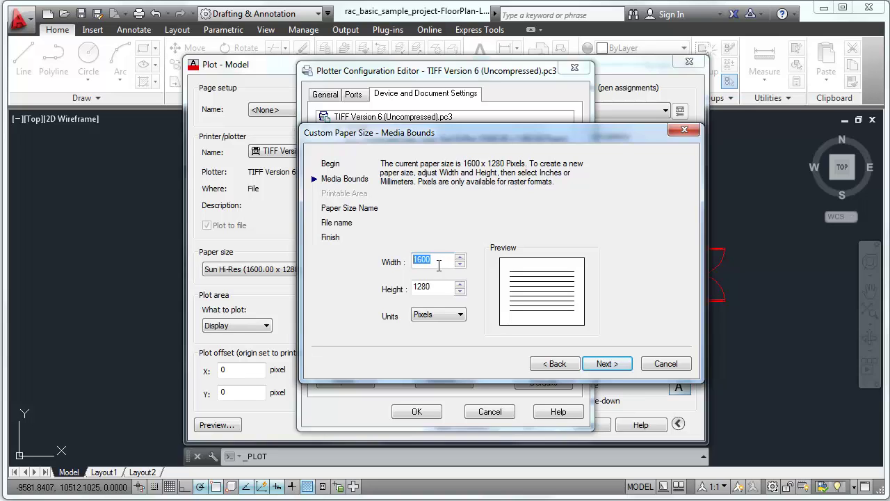
- Replace 1600 × 1280 with 4000 and 4000, then mistakenly change the width to 8000
click(440, 260)
drag(442, 259, 378, 263)
drag(445, 287, 388, 291)
double_click(427, 259)
text(4000)
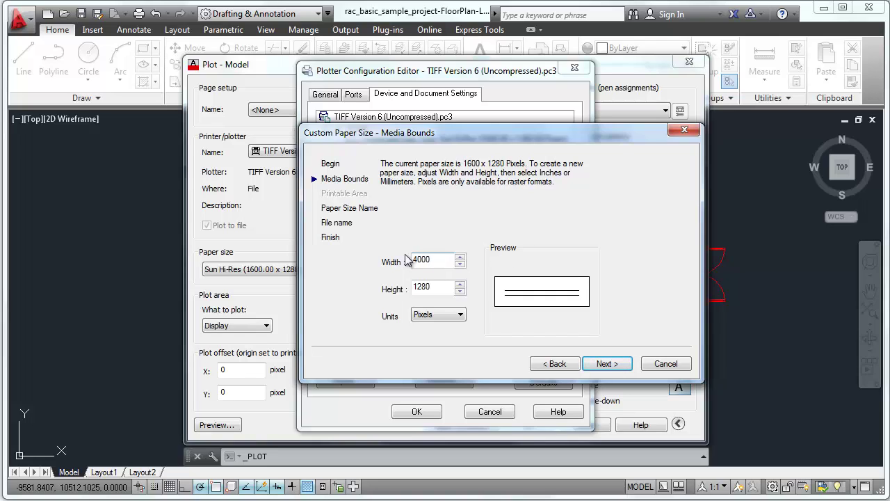
key(Tab)
text(4000)
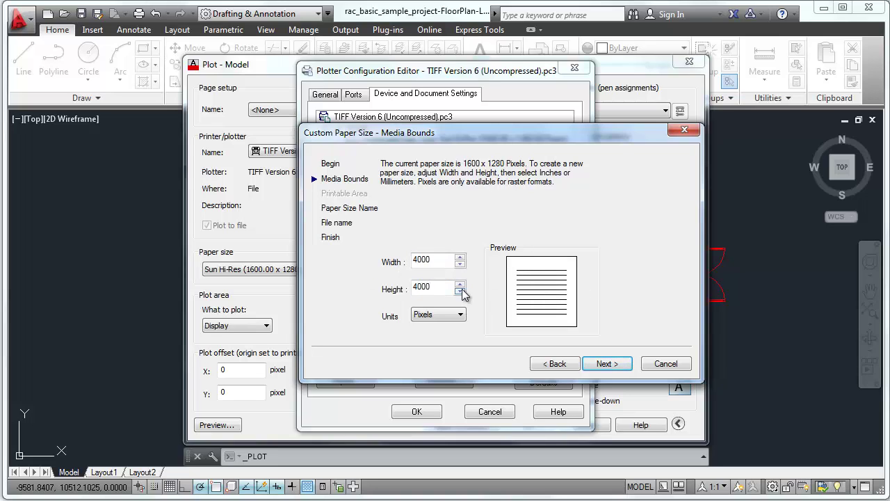
double_click(414, 259)
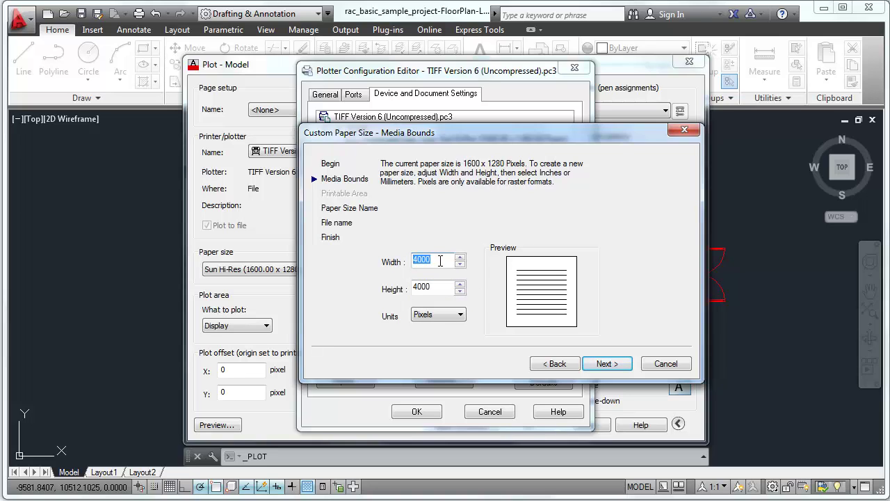
text(8000)
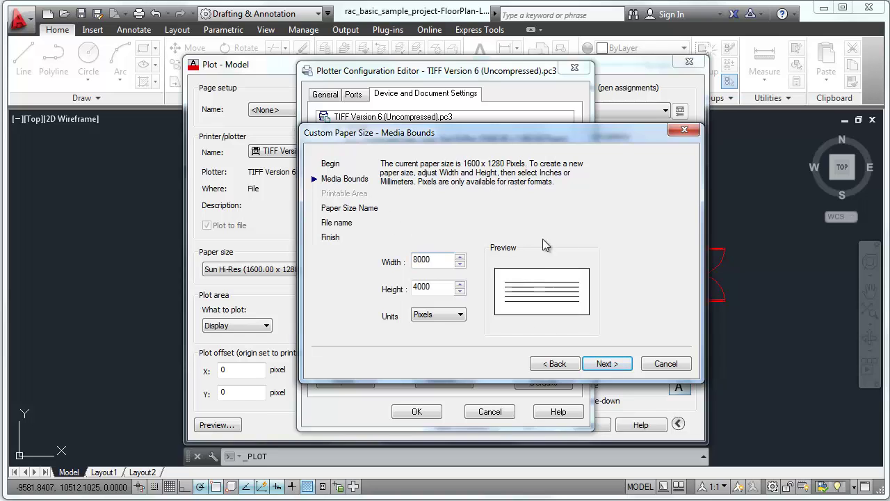
- Set the width back to 4000 pixels and continue to the Paper Size Name step
click(426, 259)
key(Tab)
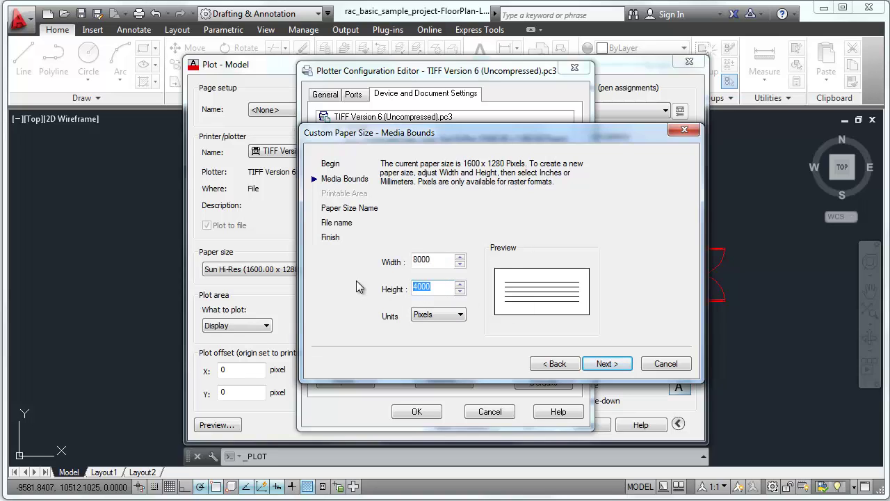
key(shift+Tab)
key(shift+Home)
text(4)
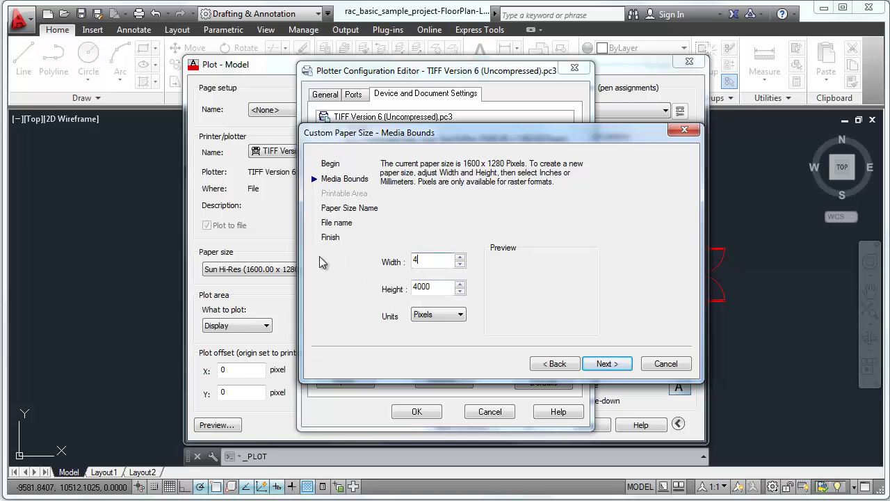
text(000)
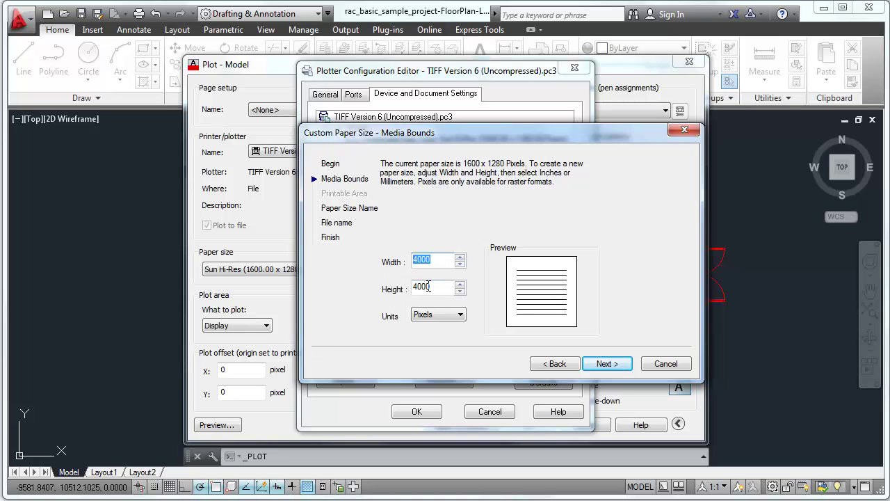
key(Tab)
key(shift+Tab)
click(445, 259)
drag(413, 260, 438, 260)
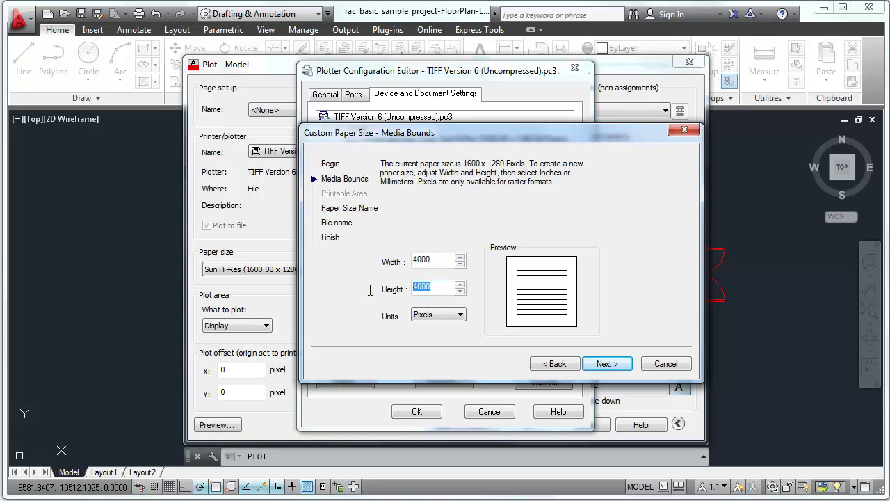
click(438, 260)
drag(438, 259, 368, 262)
click(601, 368)
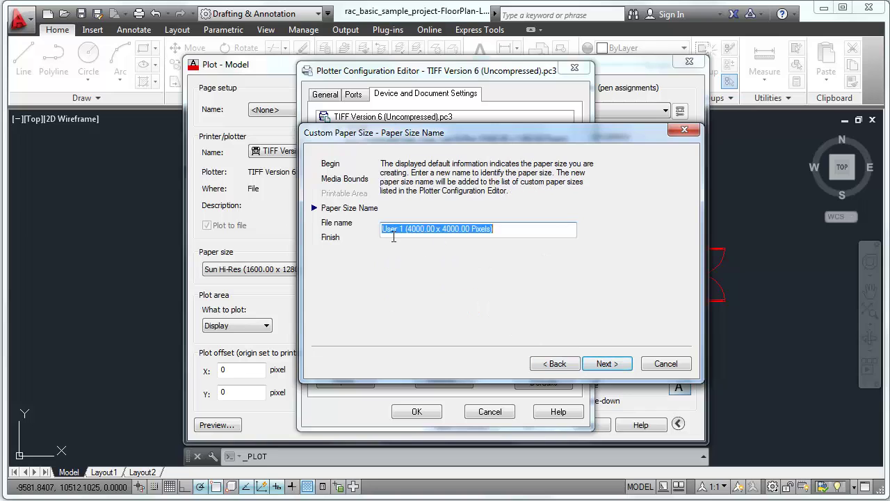
- Name the size PAPER 4000x4000, dismiss the file-exists message, and cancel the wizard
drag(405, 229, 327, 244)
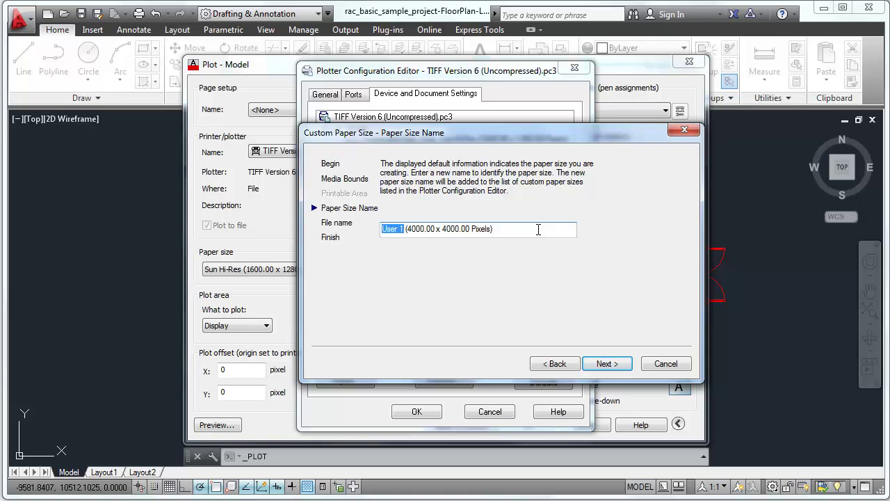
text(PAPER)
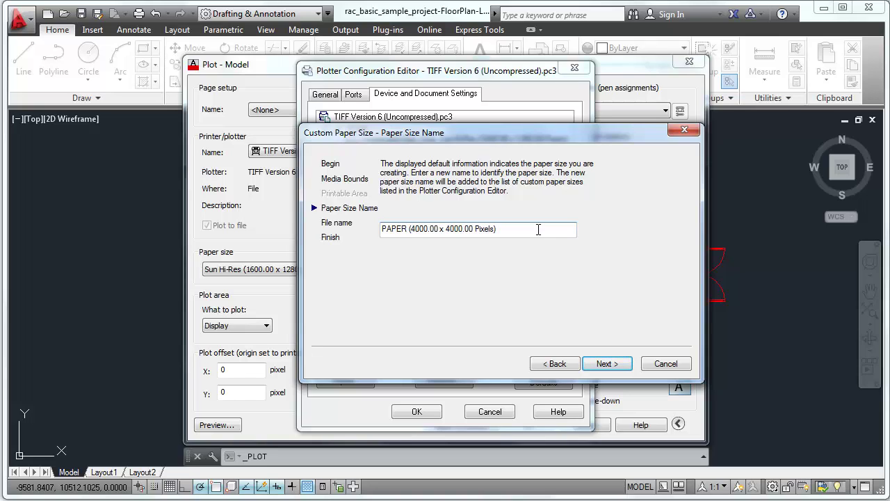
text( 4000x40)
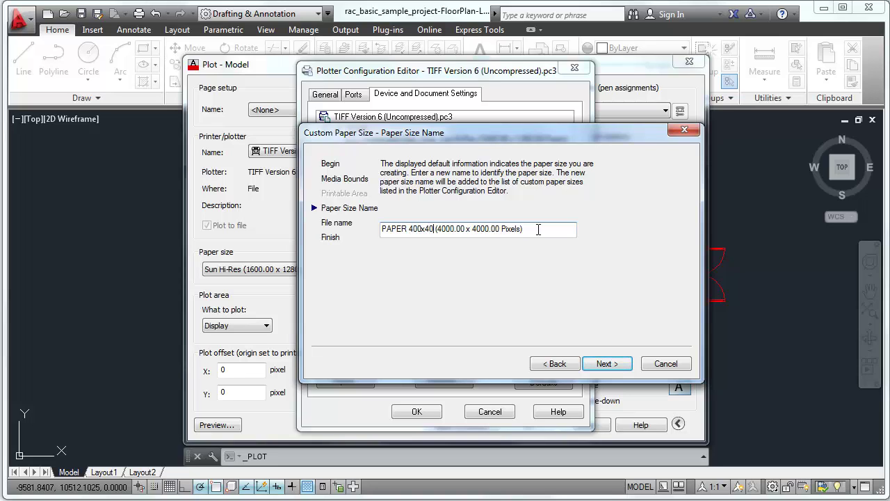
text(0)
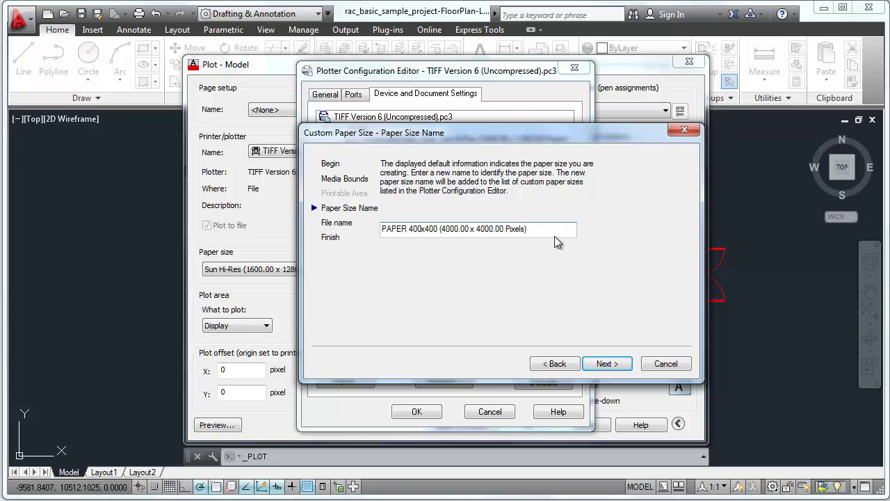
text(0 (4)
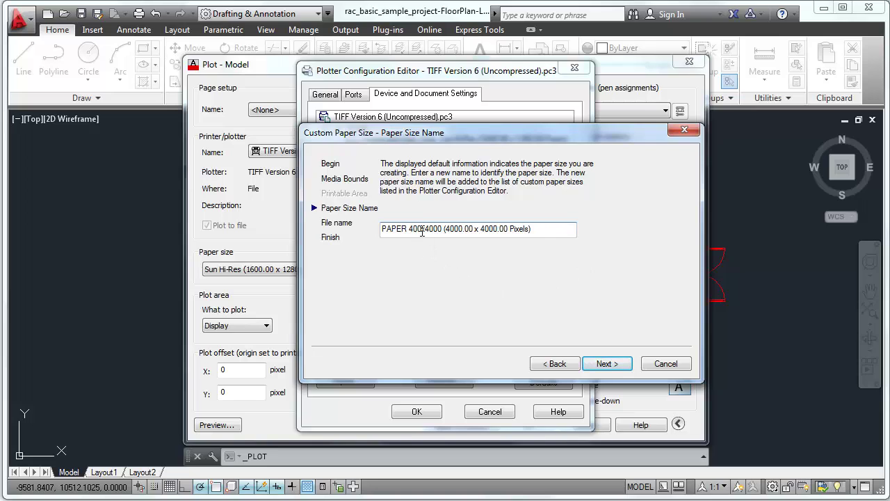
text(0)
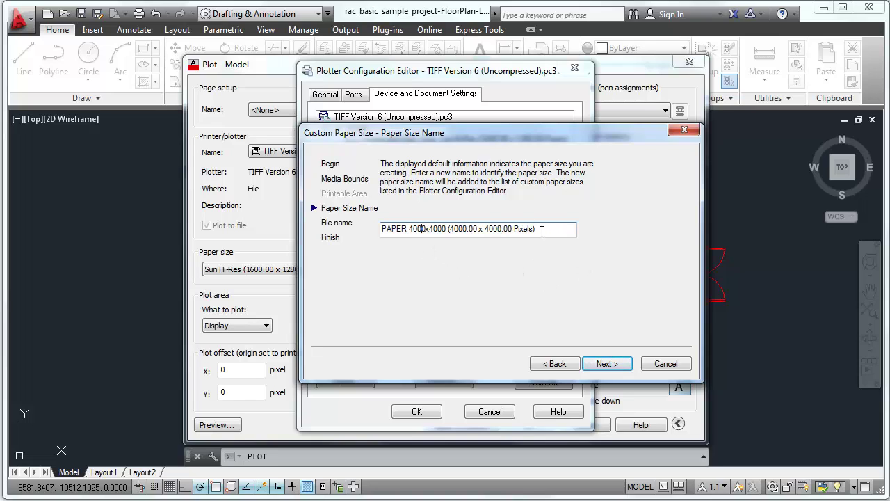
click(608, 364)
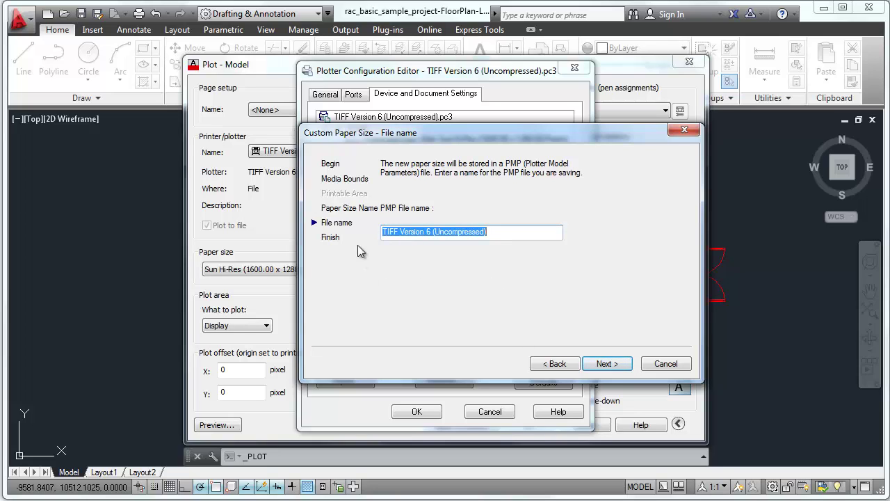
click(608, 364)
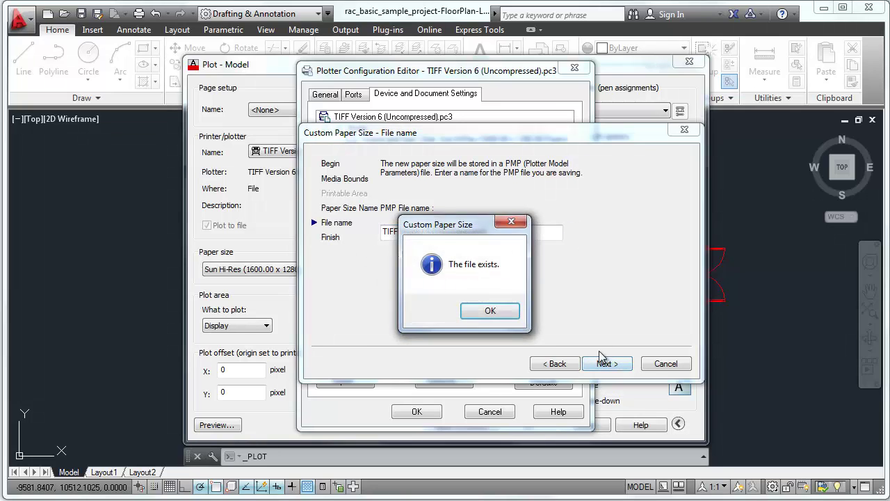
click(486, 318)
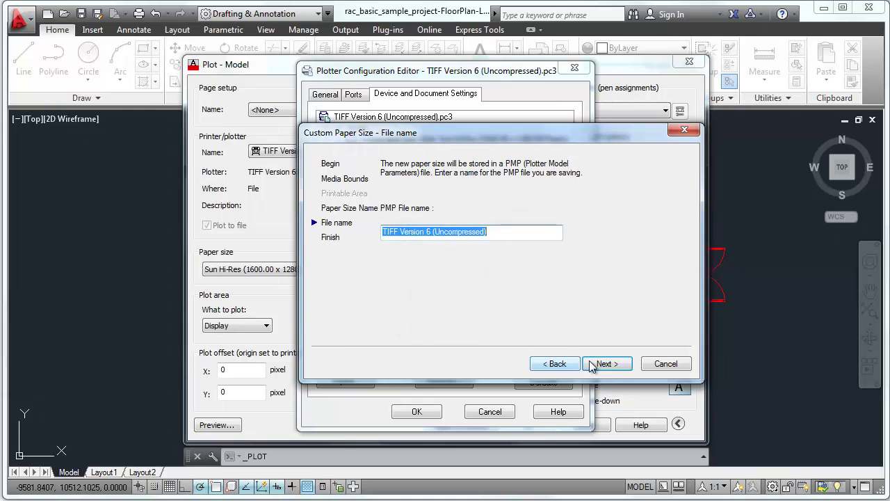
click(668, 368)
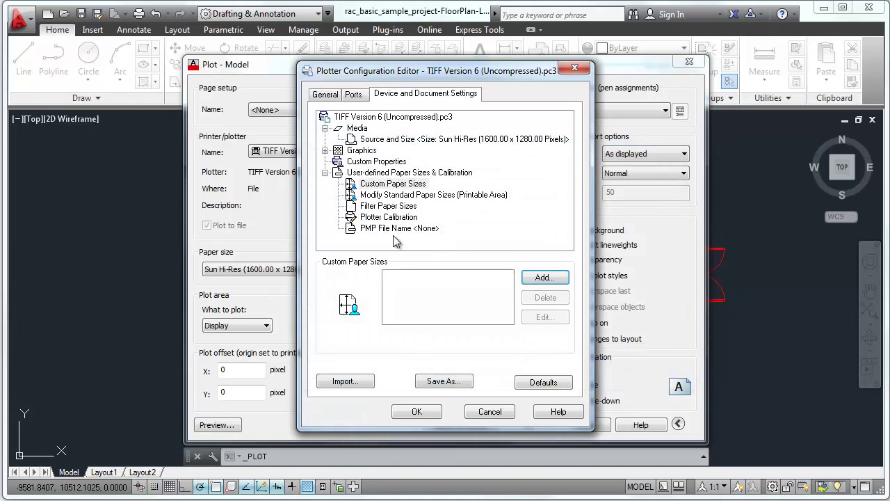
- Close the configuration editor, confirm the paper list is unchanged, and reopen the plotter properties
click(417, 411)
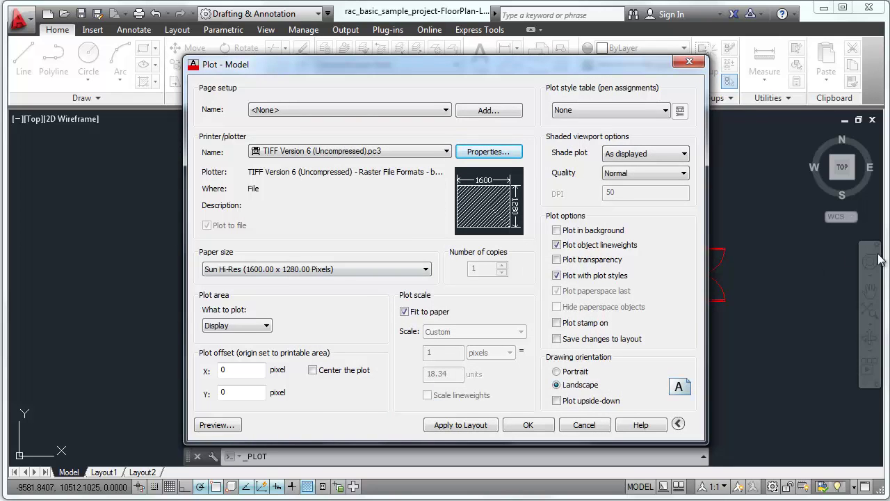
click(317, 269)
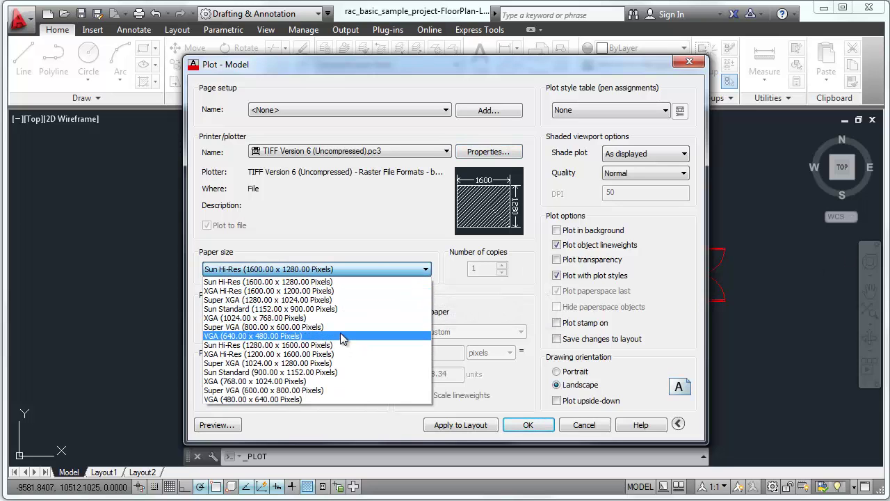
click(401, 195)
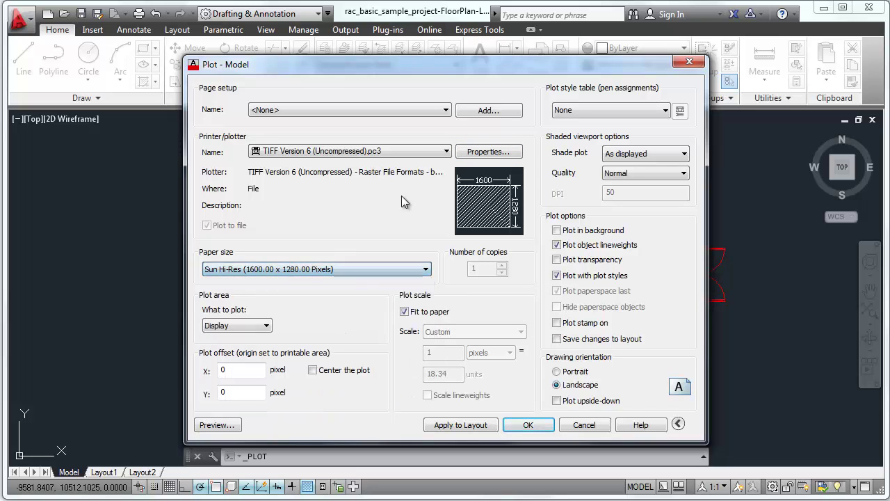
click(488, 151)
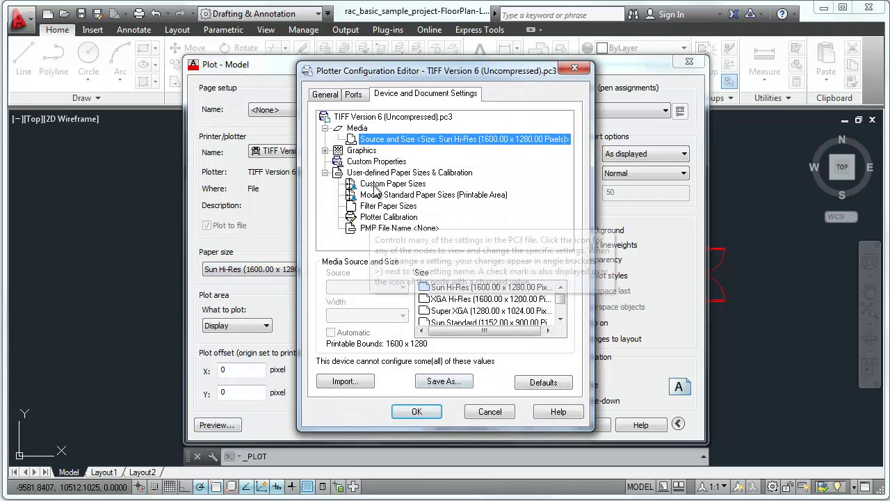
- Add a custom 4000 × 4000 pixel size, keep the default name User 1, and finish
click(393, 184)
click(542, 278)
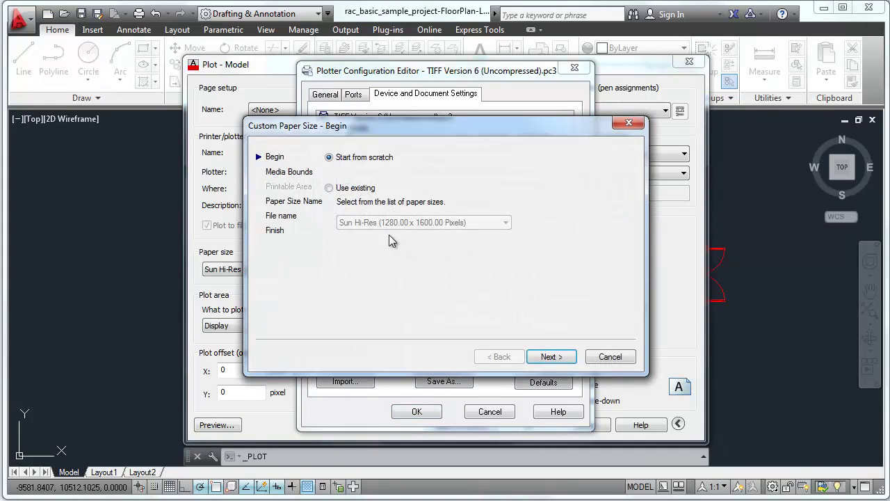
click(556, 358)
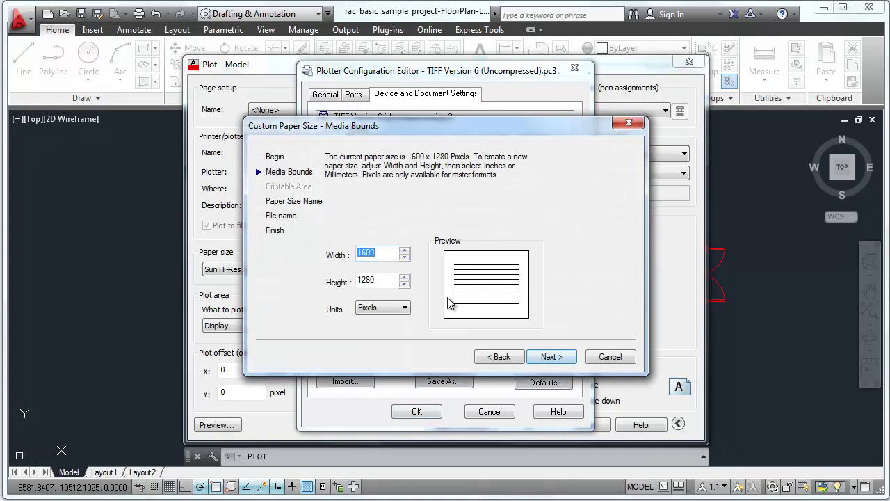
text(4000)
double_click(390, 285)
text(4000)
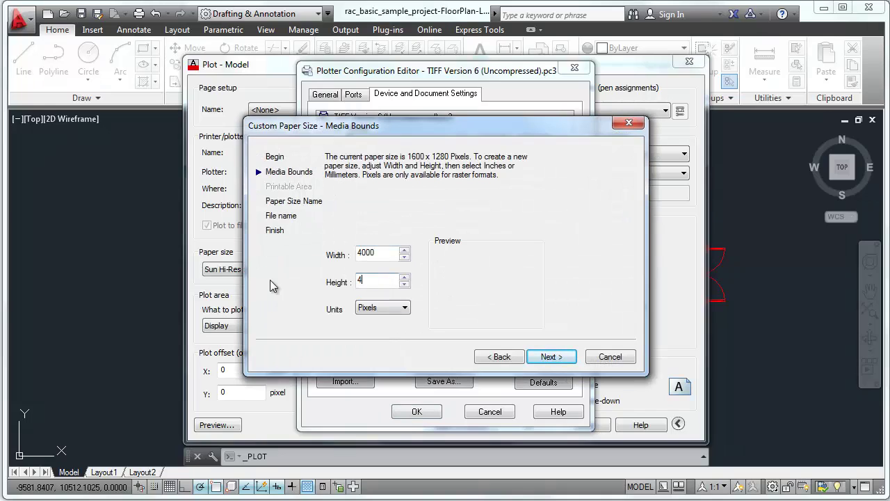
click(548, 358)
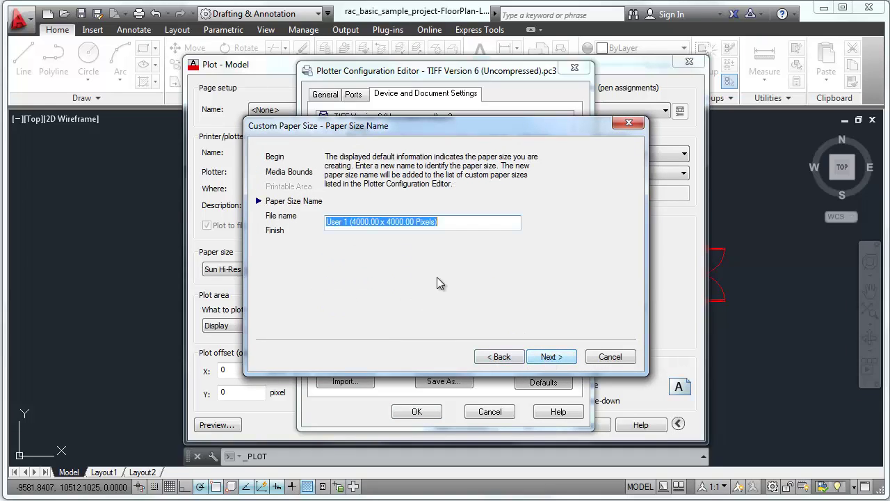
click(548, 357)
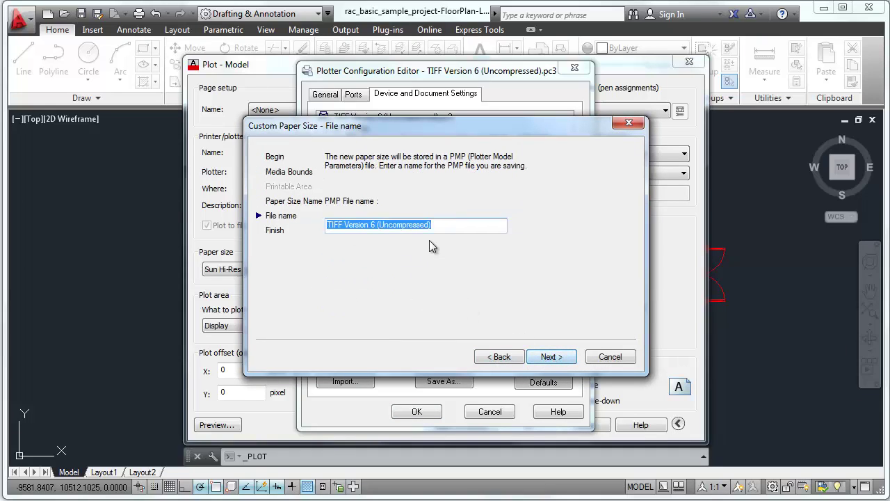
click(347, 228)
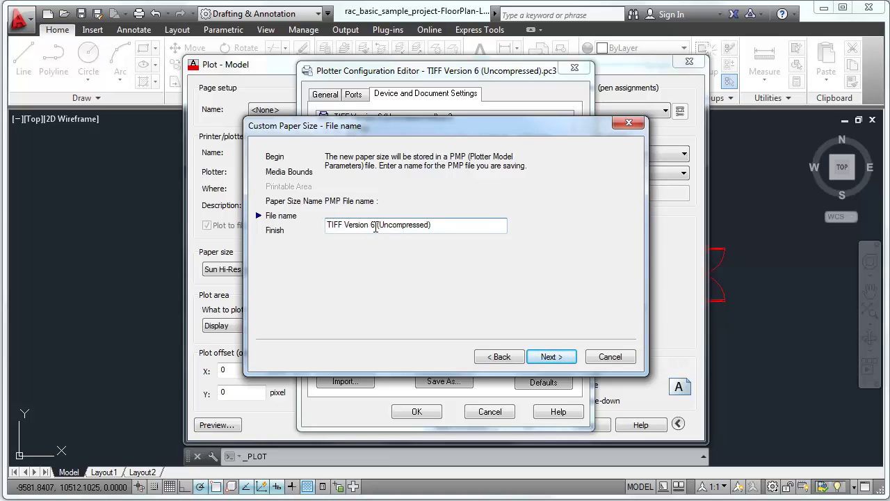
text(0)
click(544, 362)
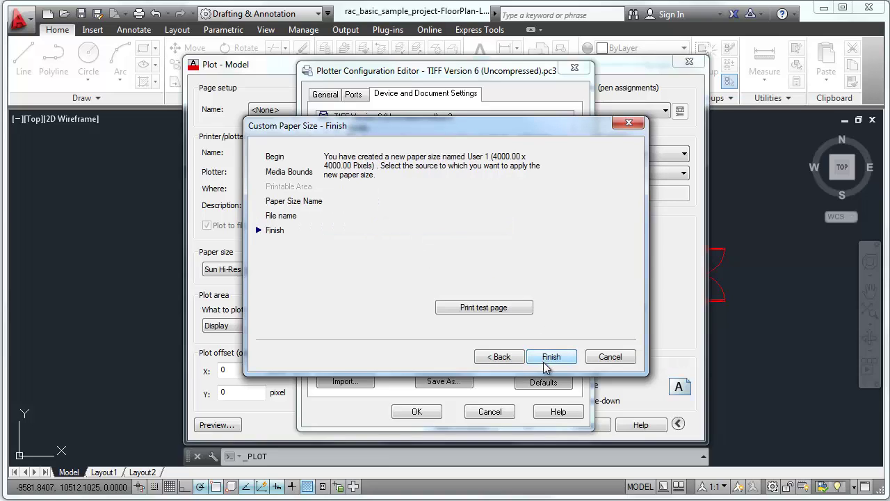
click(550, 356)
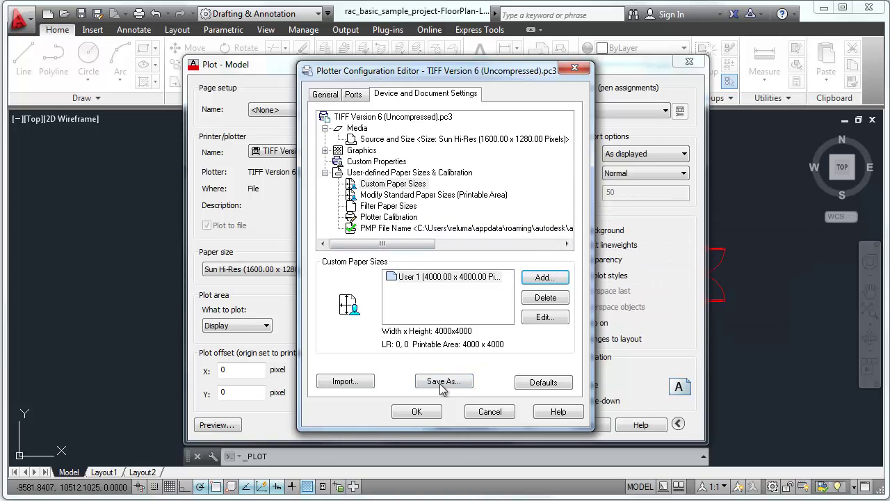
- Keep the plotter configuration change for this plot only and use User 1 (4000 x 4000 pixels) paper
click(418, 413)
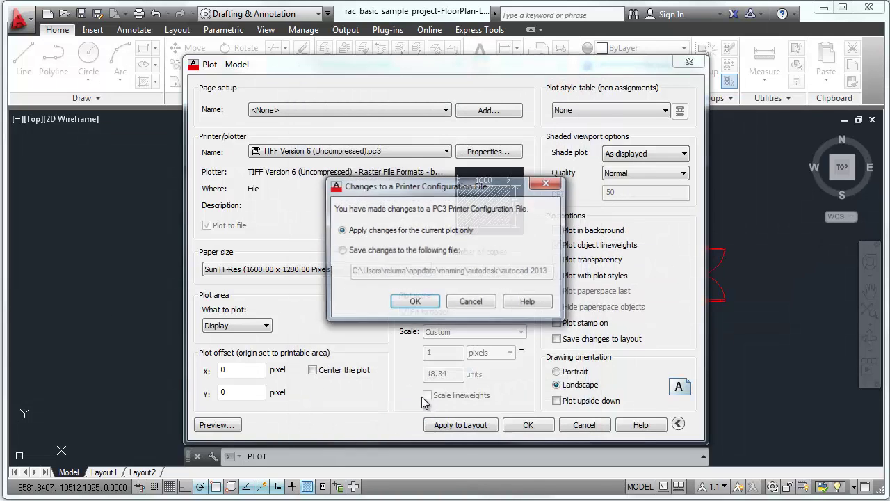
click(415, 302)
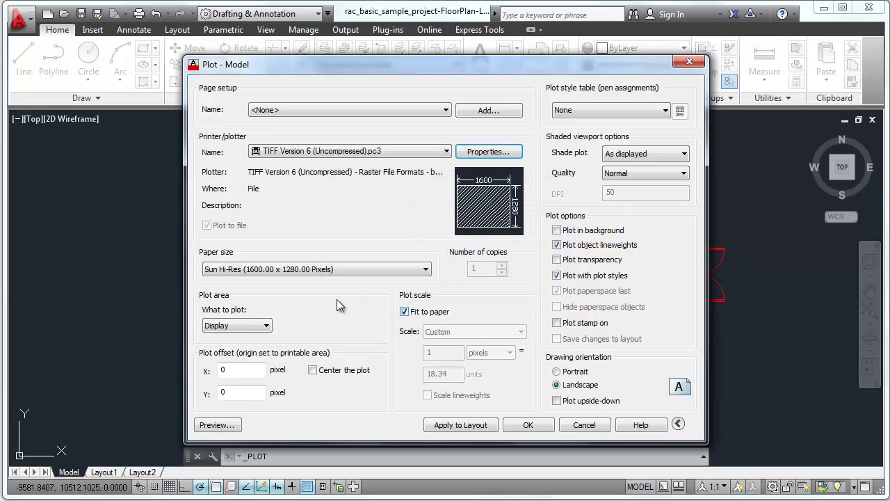
click(281, 276)
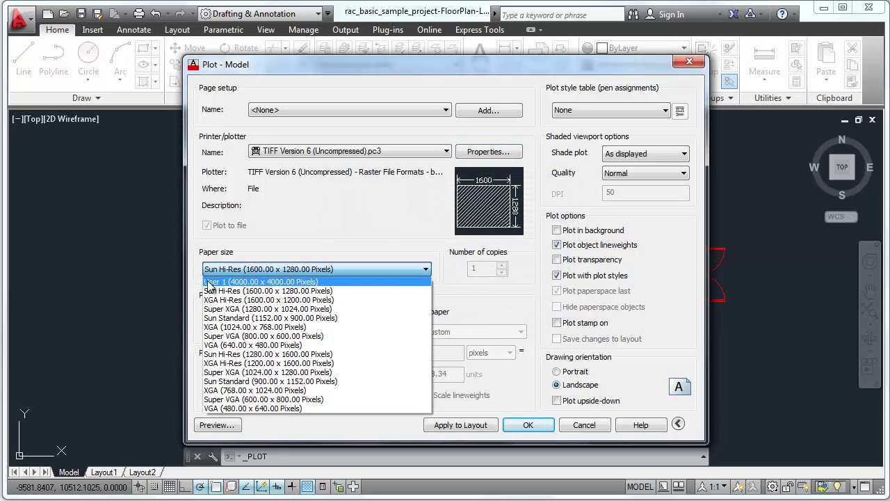
click(235, 281)
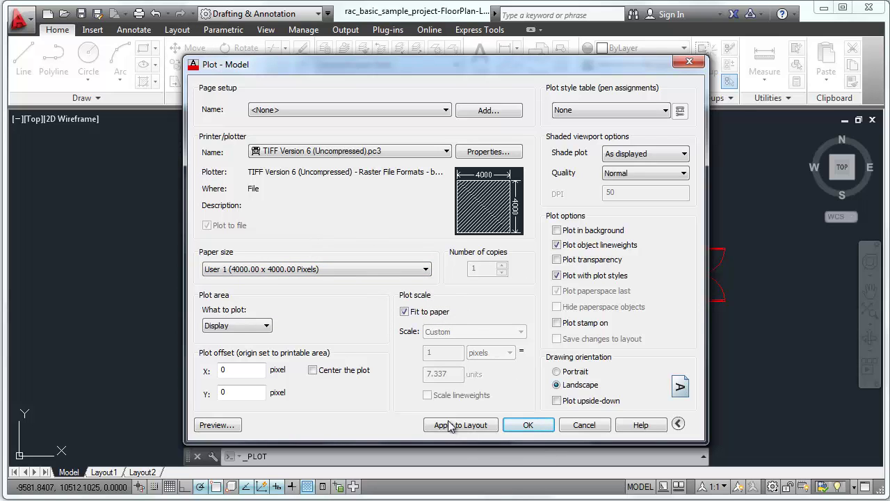
- Set the plot area to a window around the floor plan and preview it
click(254, 331)
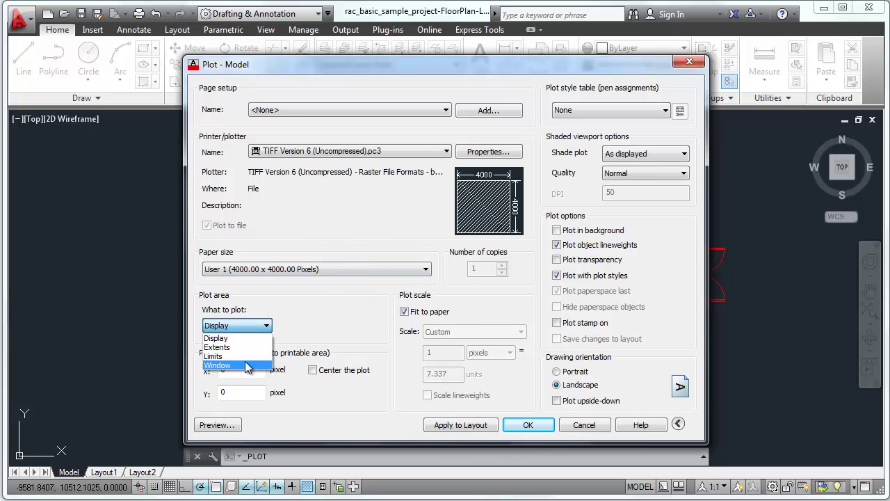
click(245, 361)
click(151, 129)
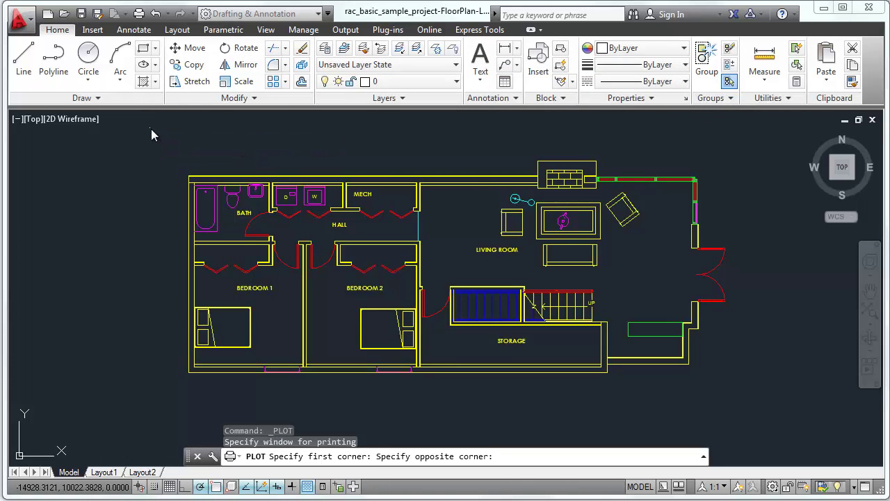
click(750, 405)
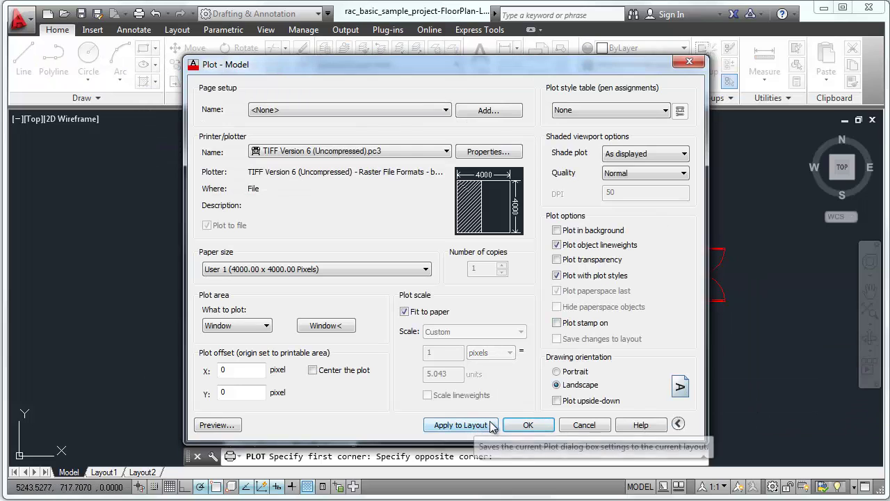
click(217, 425)
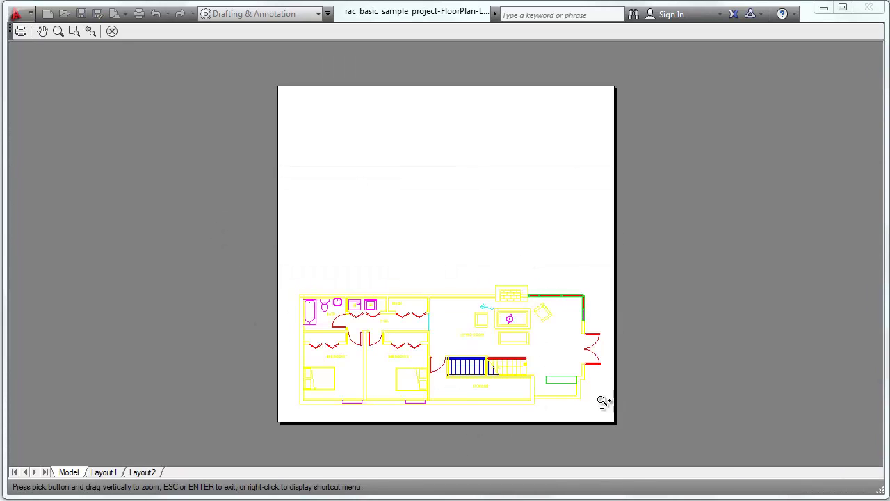
right_click(432, 224)
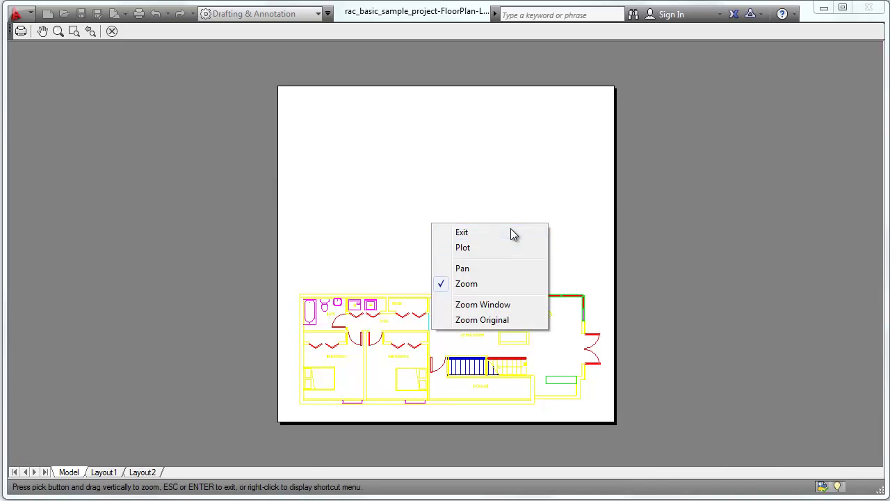
click(513, 232)
- Assign the monochrome.ctb plot style to all layouts and preview the result
click(664, 109)
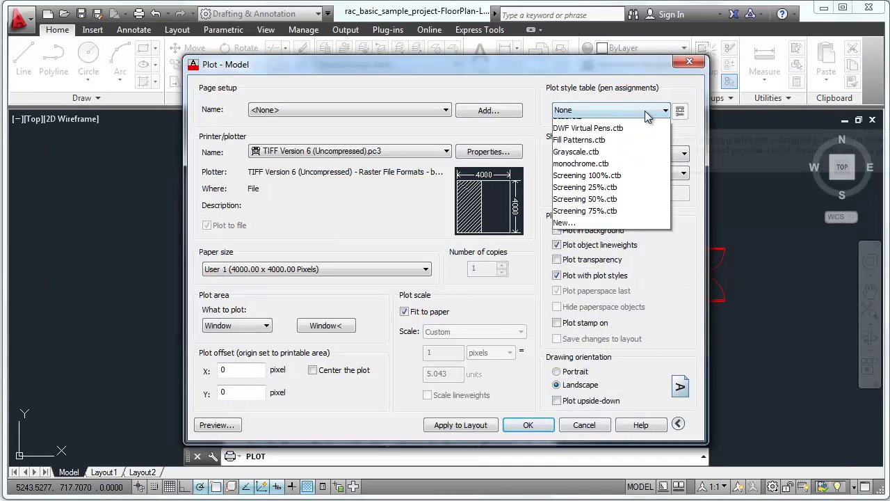
click(616, 184)
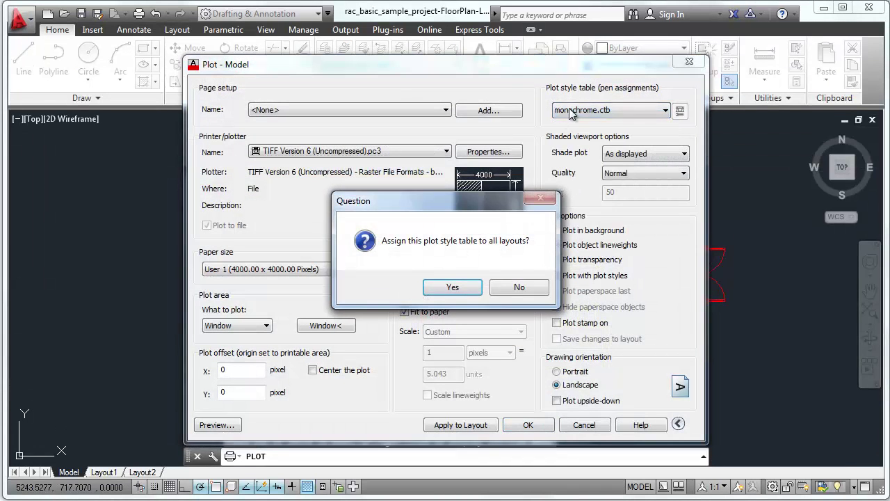
click(453, 287)
click(217, 424)
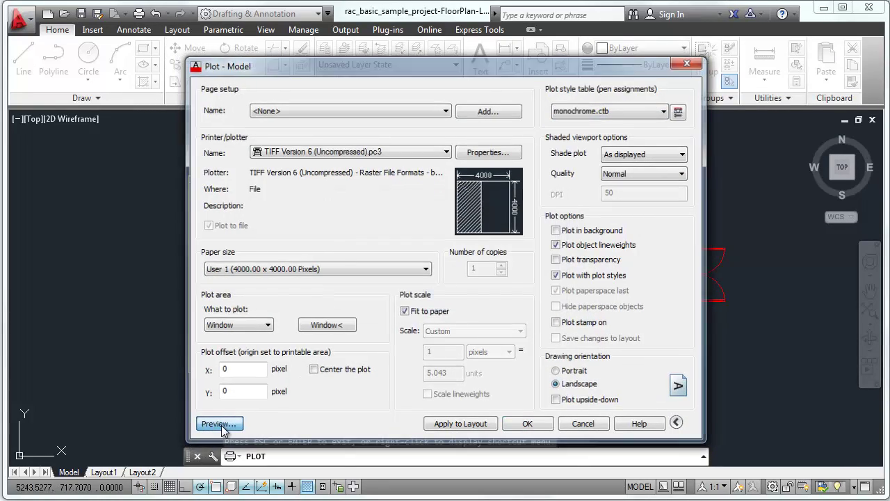
right_click(342, 240)
click(386, 250)
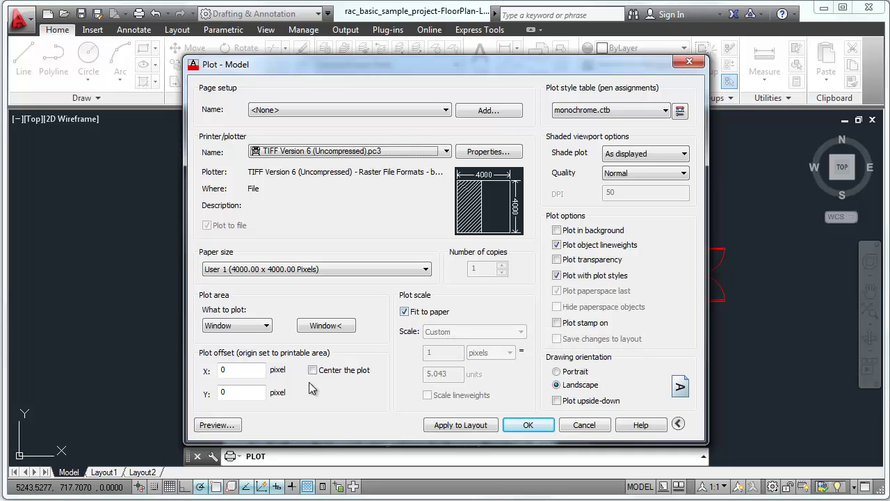
- Center the plot on the sheet, check the preview, and send it to plot
click(312, 370)
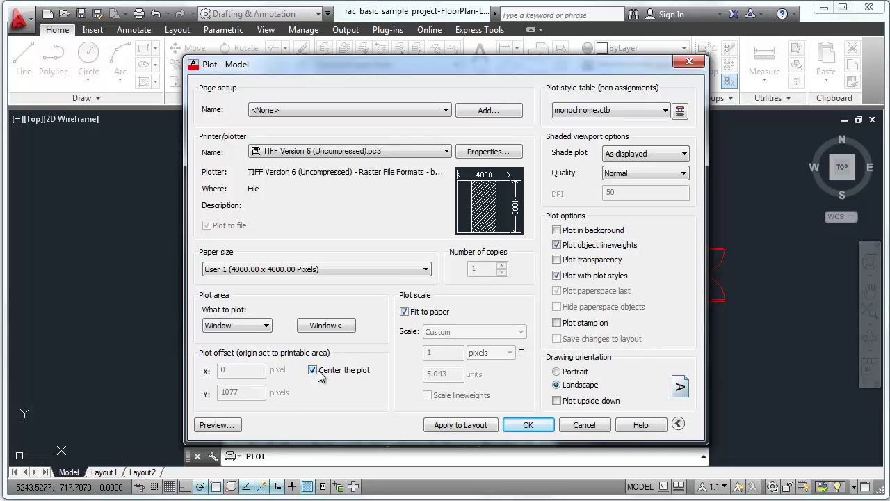
click(217, 425)
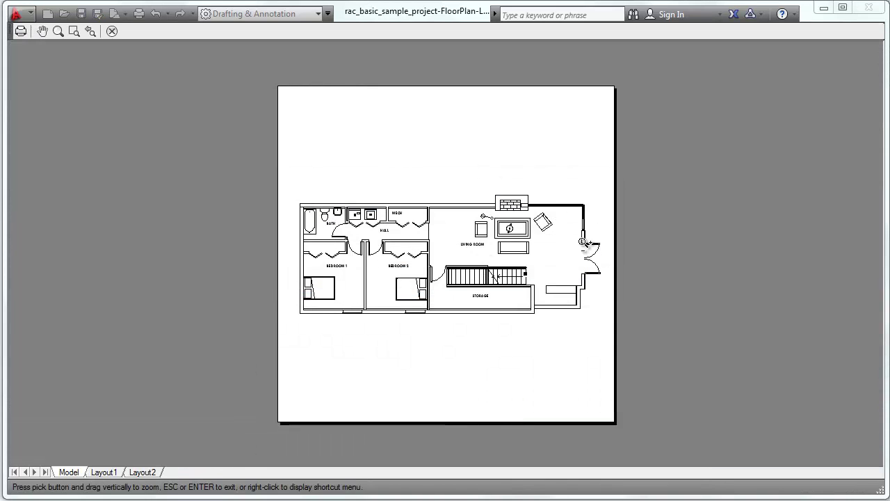
scroll(432, 264, up, 7)
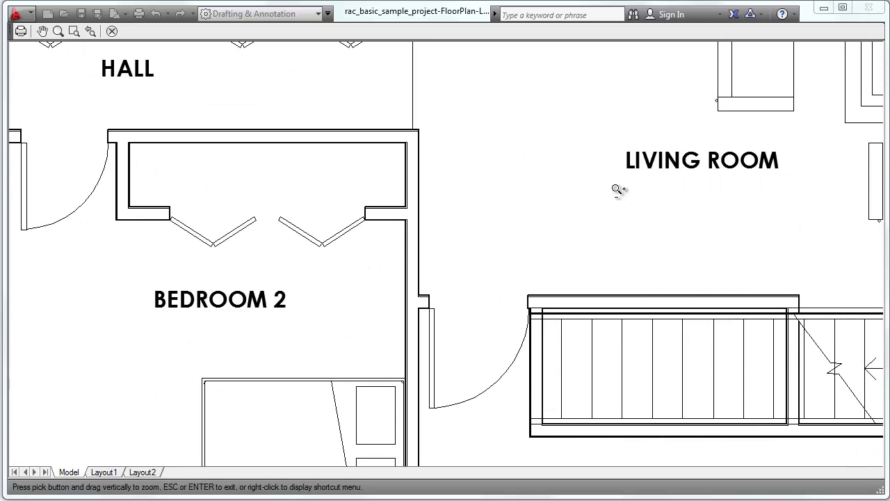
scroll(759, 234, down, 1)
scroll(777, 240, down, 6)
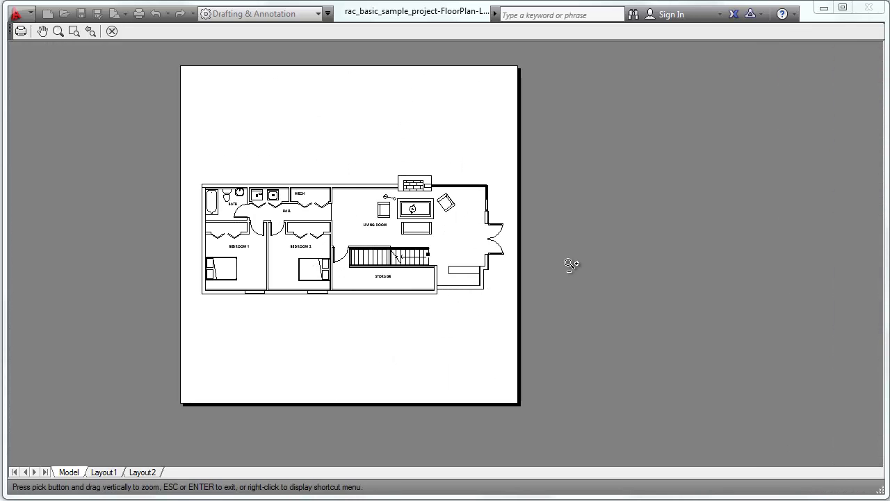
scroll(338, 243, up, 3)
scroll(311, 242, up, 3)
right_click(503, 182)
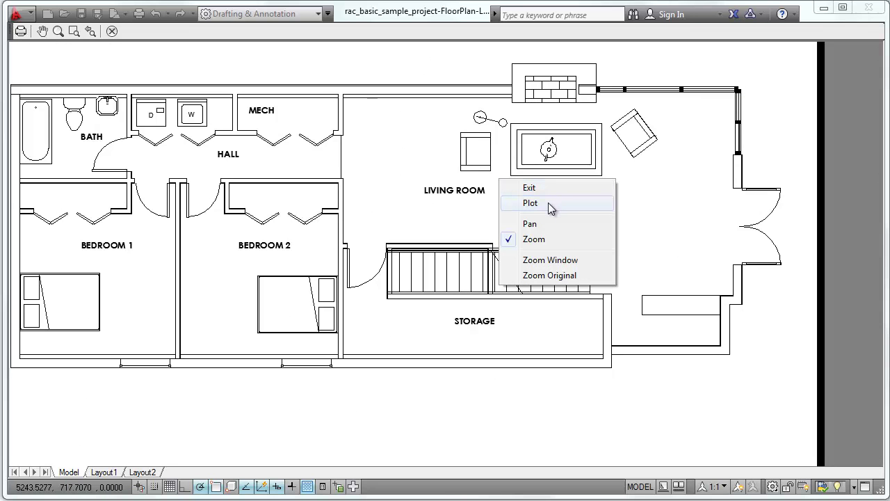
click(552, 202)
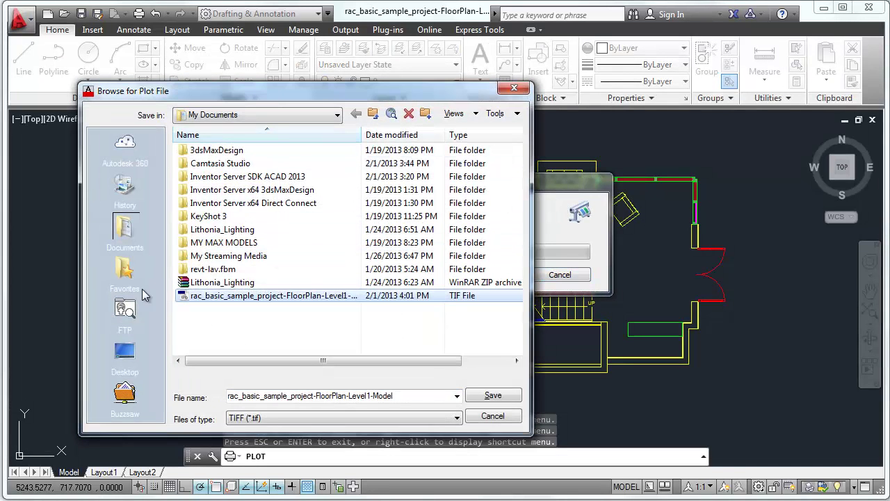
- Save the Level 1 TIFF plot file into the Desktop TEST folder
click(125, 352)
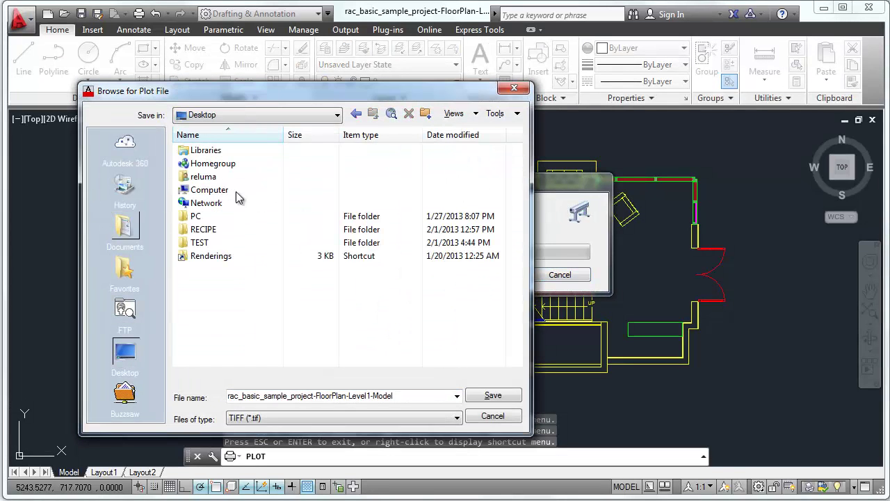
double_click(201, 243)
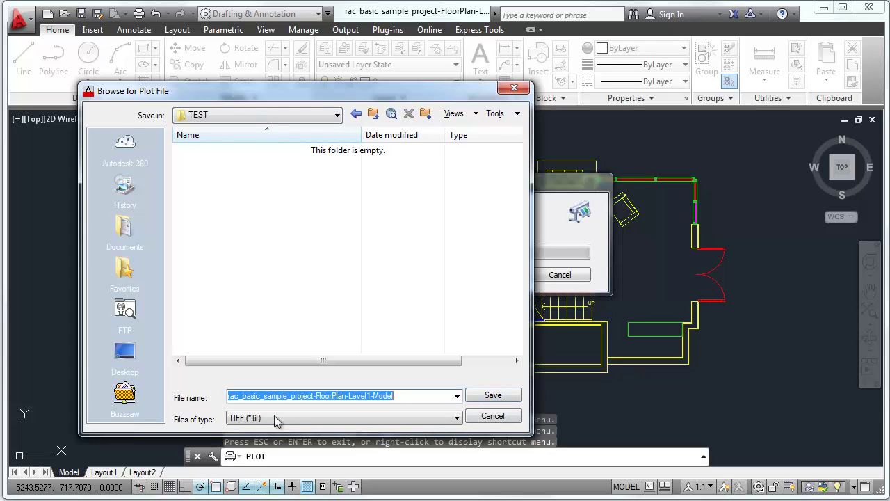
click(493, 395)
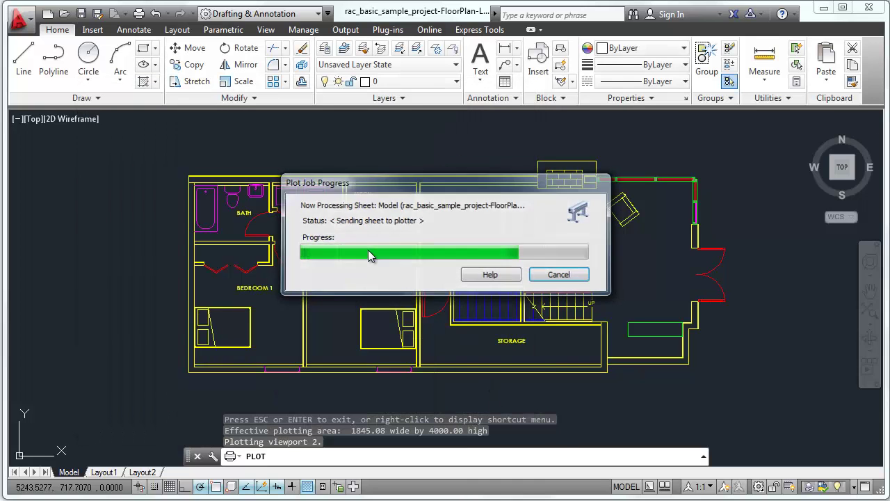
key(alt+Tab)
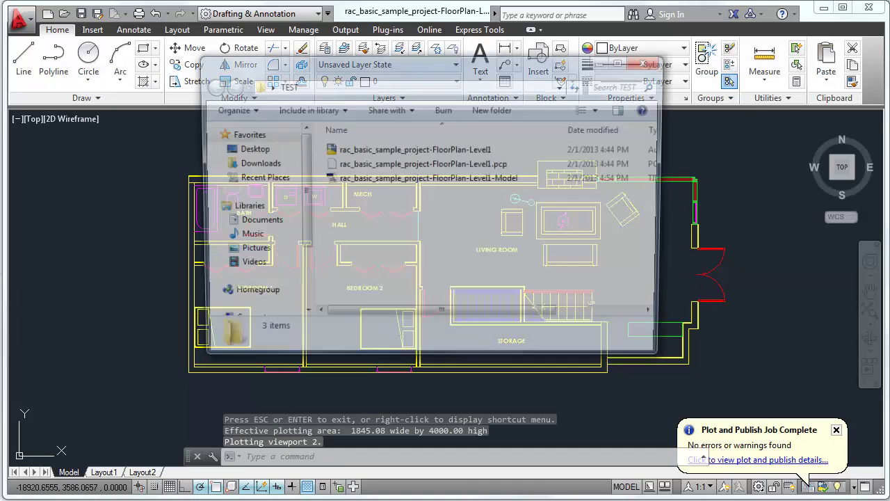
click(477, 179)
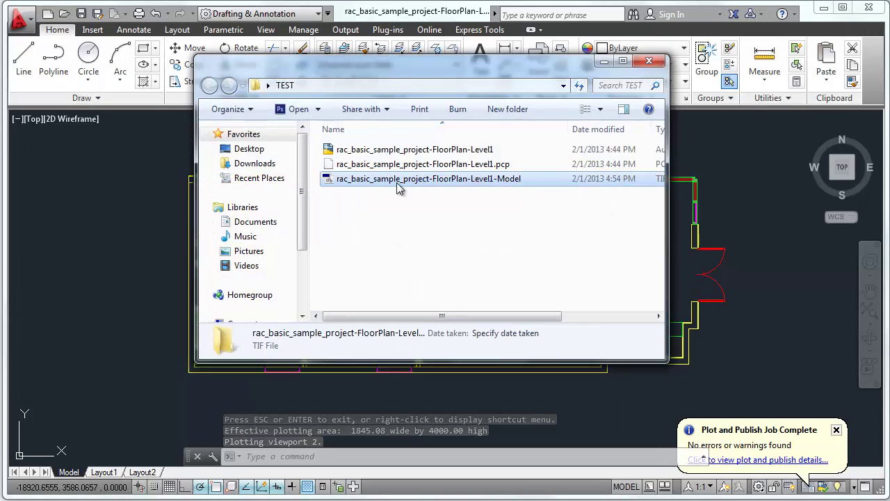
click(420, 210)
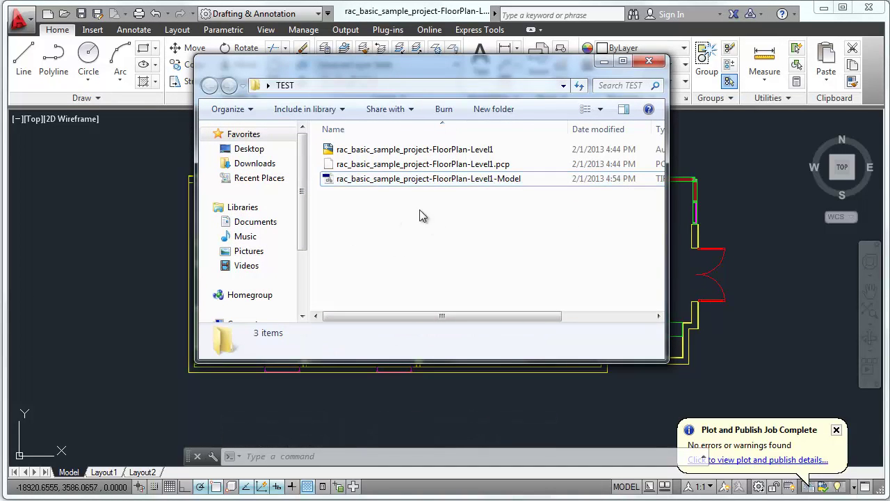
mouse_move(512, 317)
mouse_down()
mouse_move(576, 316)
mouse_move(474, 316)
mouse_up()
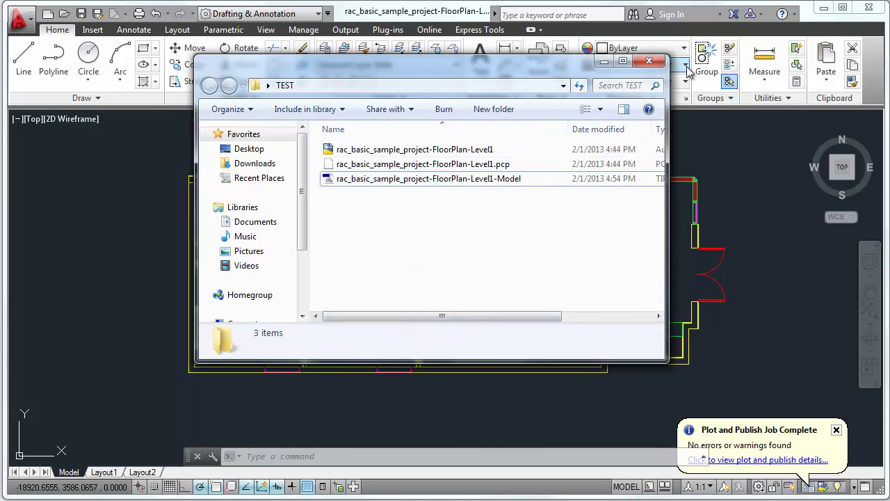
click(648, 61)
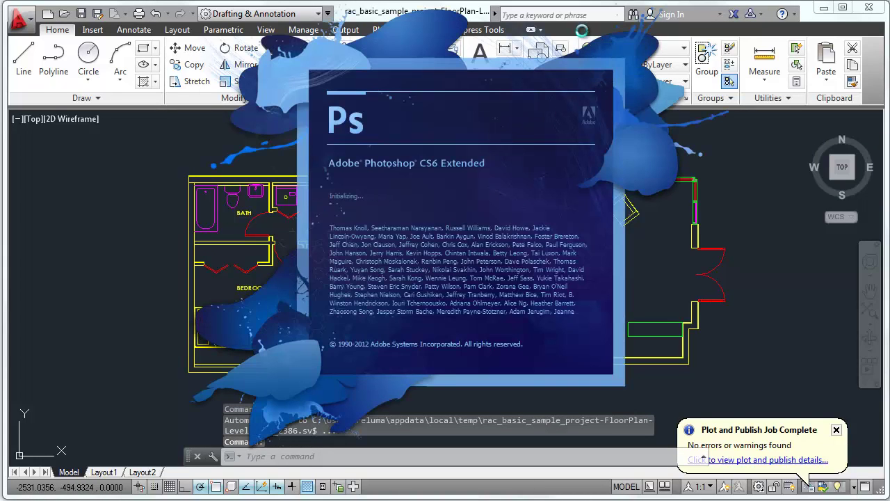
- Quit AutoCAD without saving the drawing
click(868, 7)
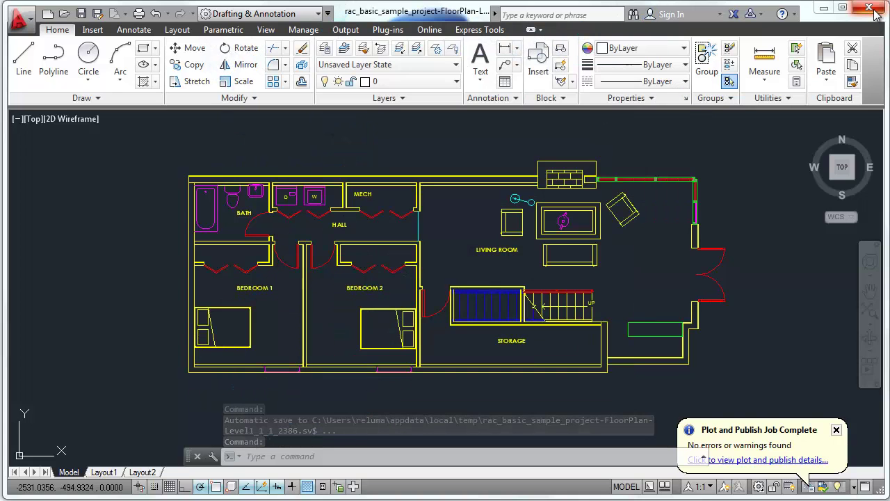
click(509, 292)
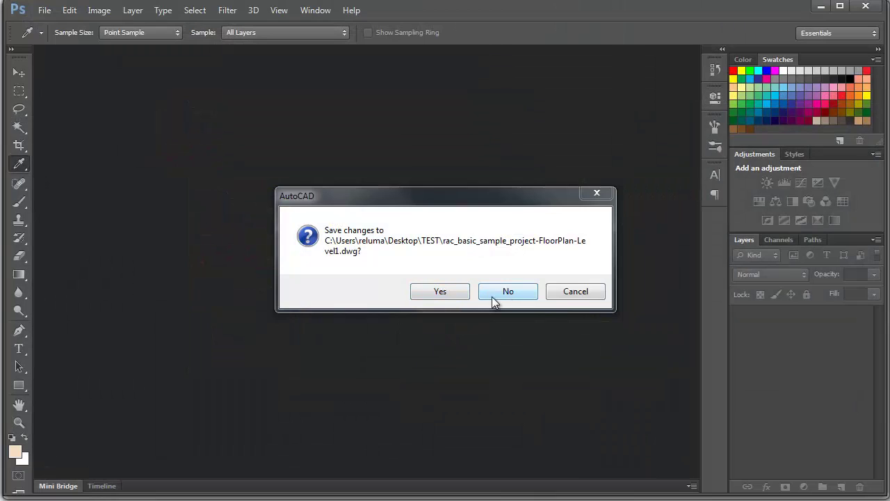
click(434, 297)
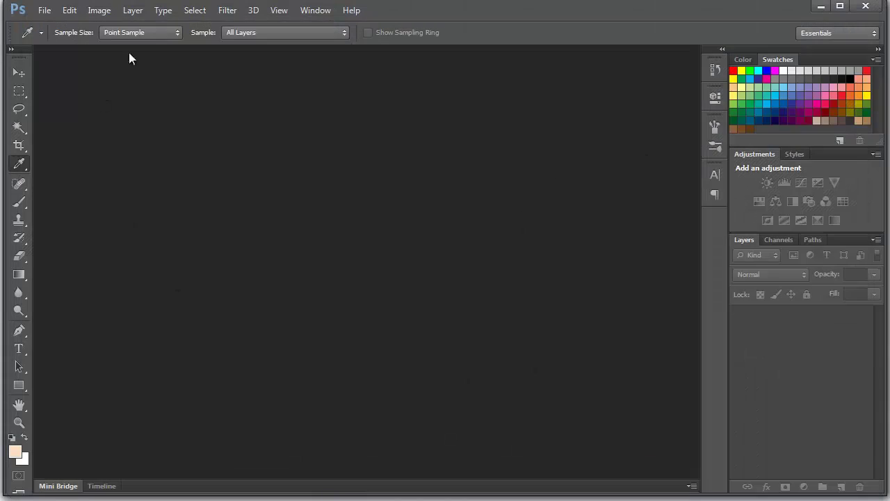
- Open rac_basic_sample_project-FloorPlan-Level1-Model.tif from Desktop > TEST in Photoshop
click(44, 11)
click(66, 35)
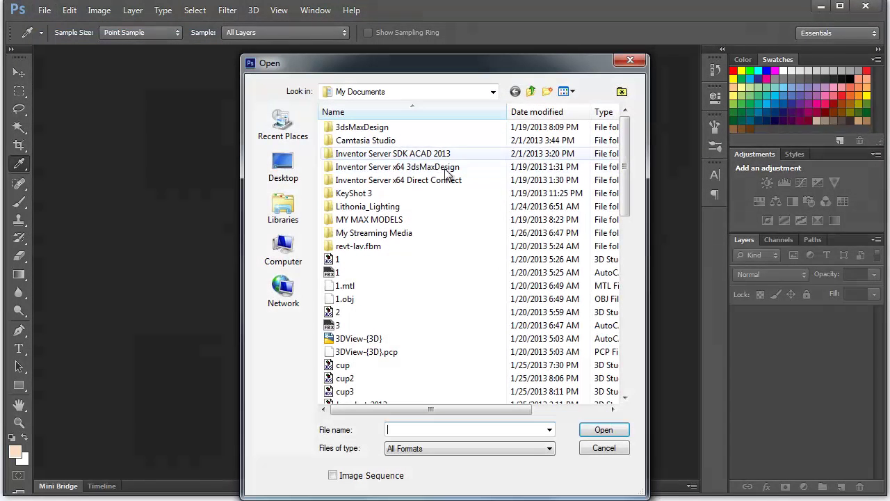
click(287, 251)
click(282, 167)
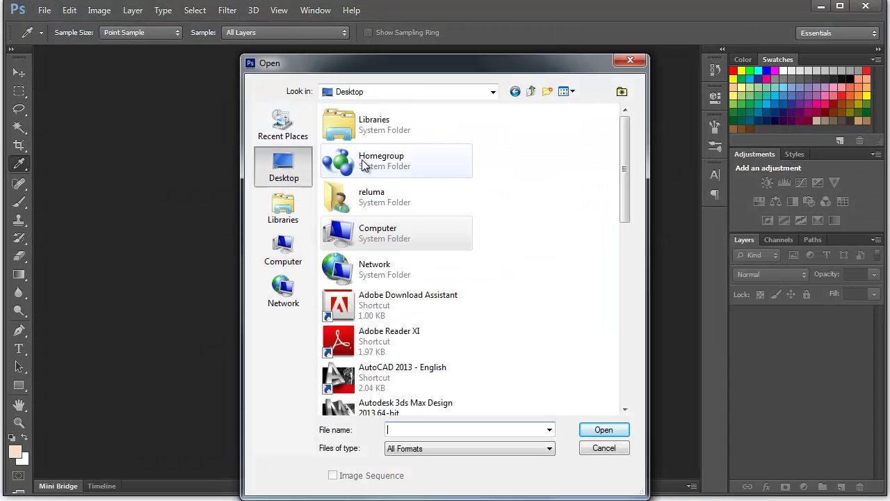
drag(622, 158, 628, 306)
double_click(369, 271)
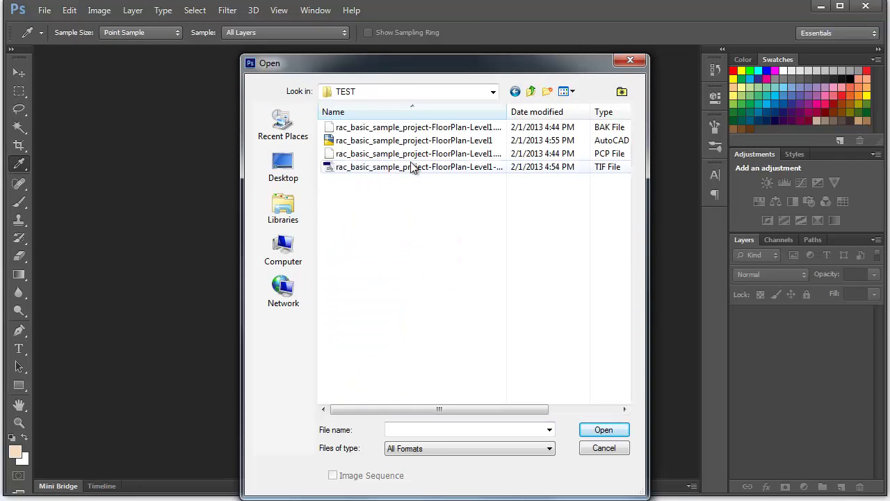
click(447, 172)
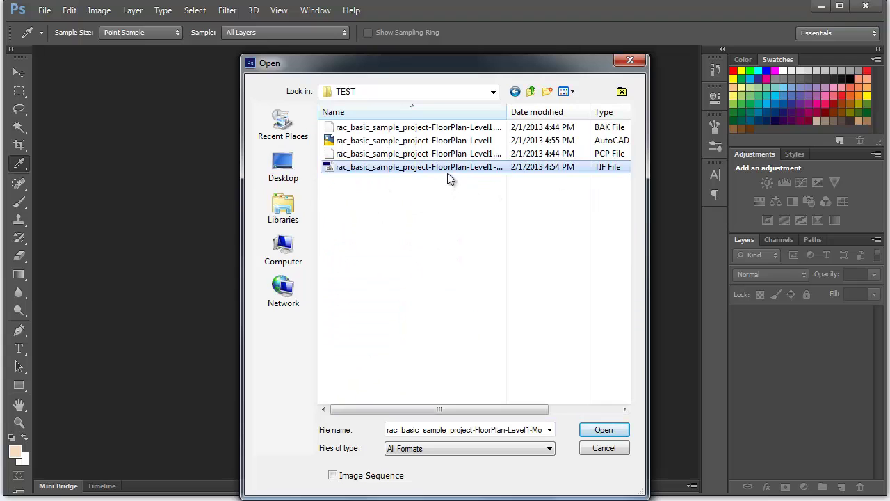
click(604, 429)
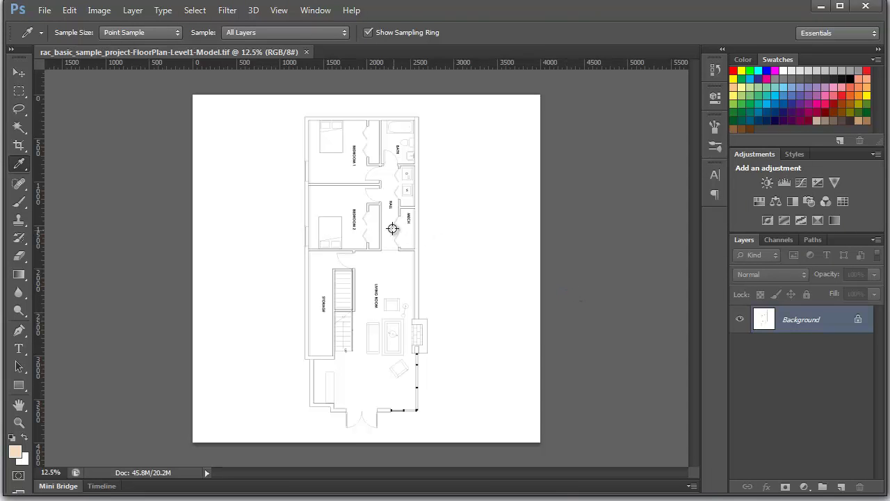
scroll(400, 122, up, 5)
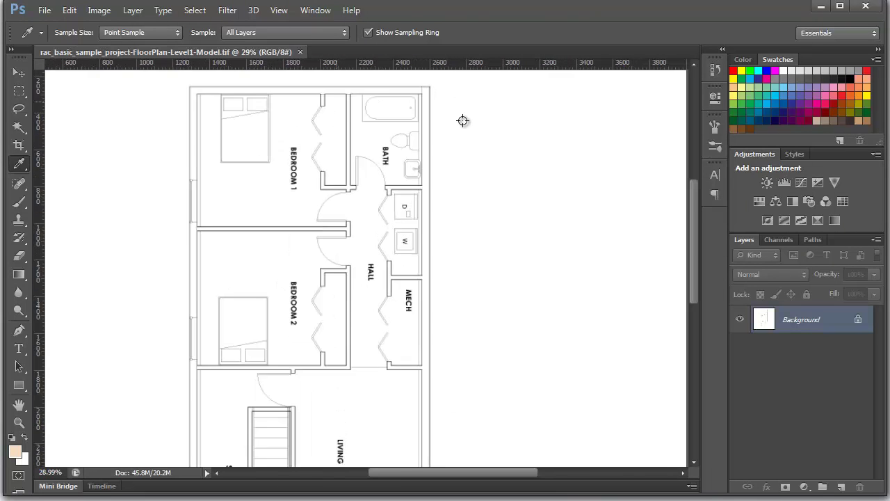
scroll(435, 144, up, 2)
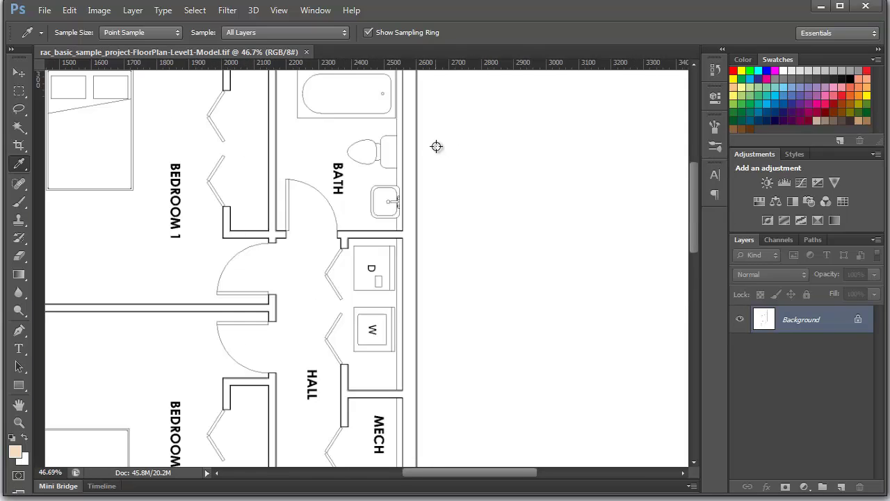
click(100, 12)
mouse_move(124, 138)
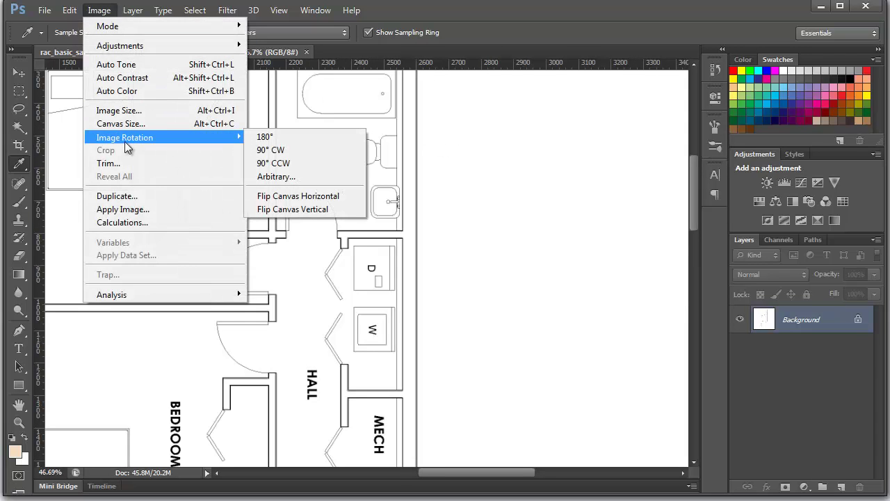
click(123, 111)
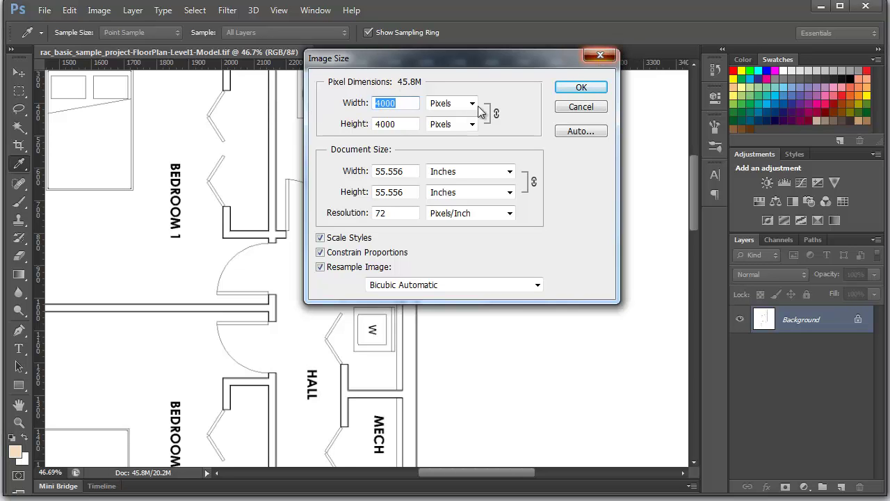
click(601, 54)
scroll(187, 99, up, 1)
scroll(188, 99, up, 1)
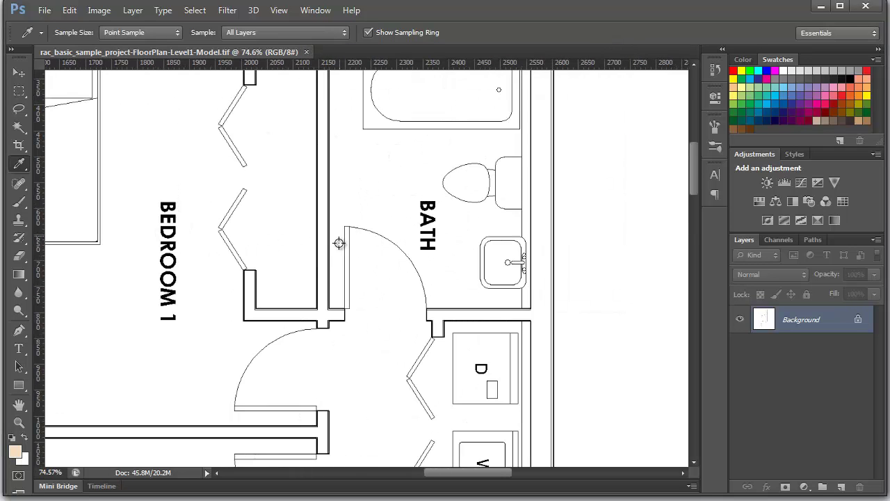
scroll(125, 240, up, 1)
scroll(233, 219, up, 1)
scroll(493, 207, up, 2)
scroll(433, 201, down, 1)
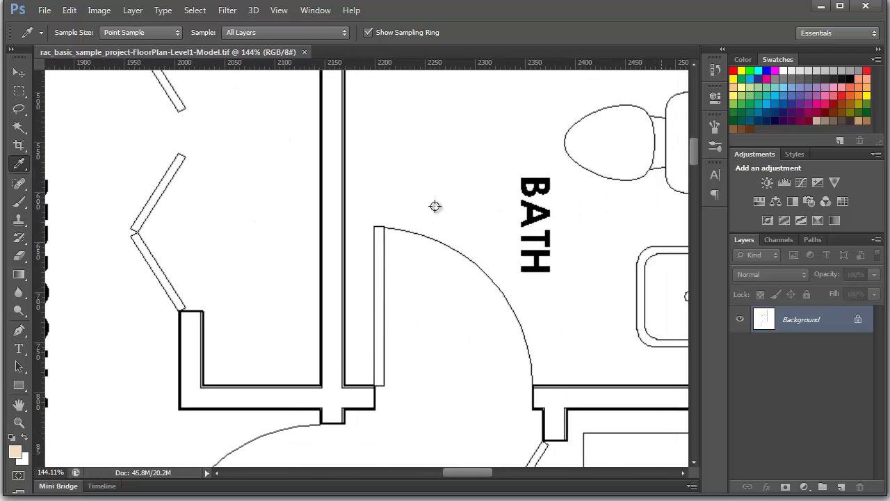
scroll(441, 199, down, 1)
scroll(411, 272, up, 1)
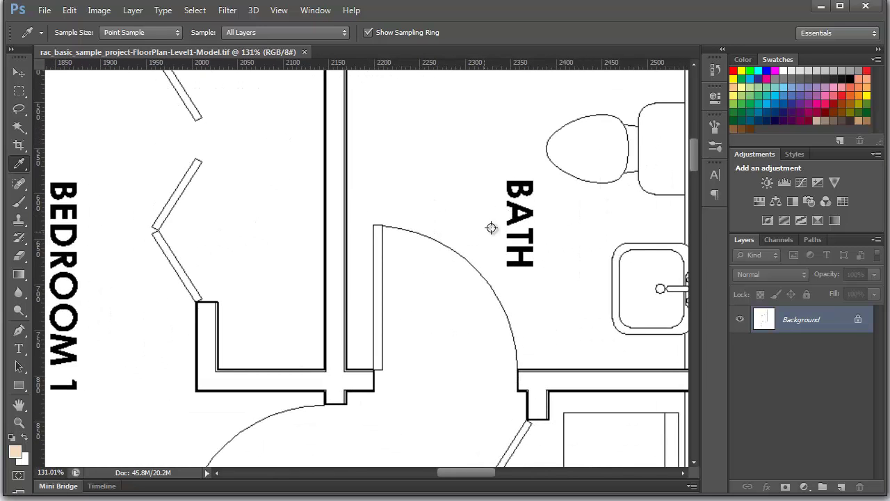
scroll(441, 238, down, 2)
scroll(441, 240, down, 2)
scroll(449, 219, down, 2)
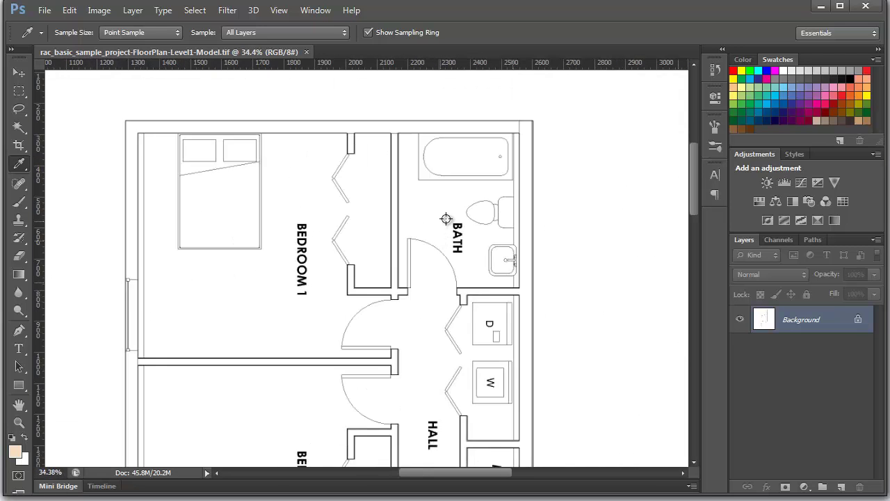
scroll(420, 216, down, 2)
scroll(417, 188, down, 2)
scroll(431, 175, down, 1)
scroll(332, 190, up, 1)
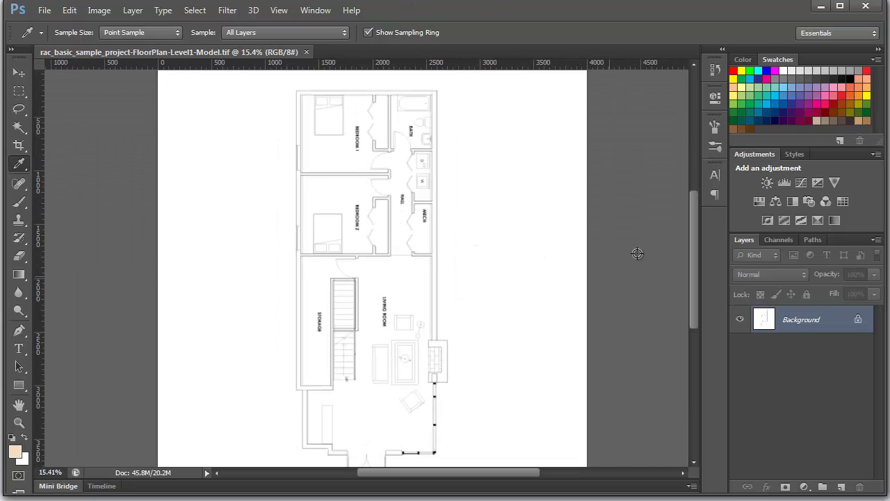
click(110, 12)
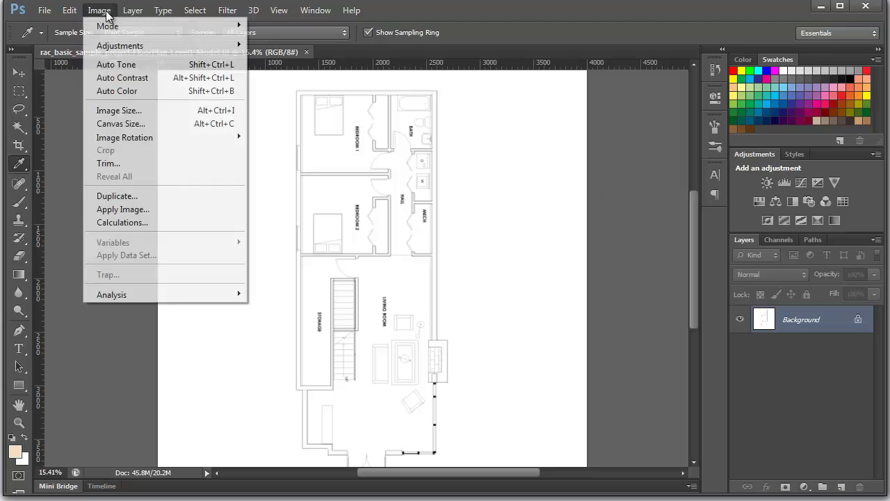
mouse_move(124, 137)
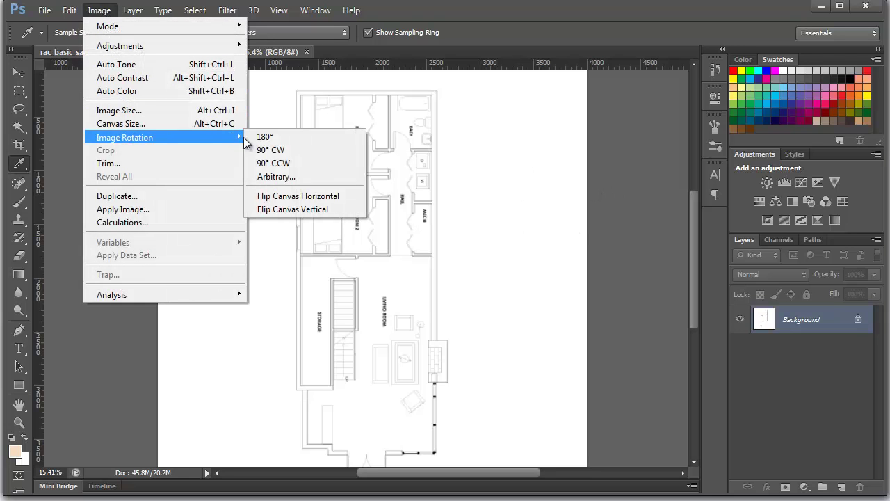
click(308, 169)
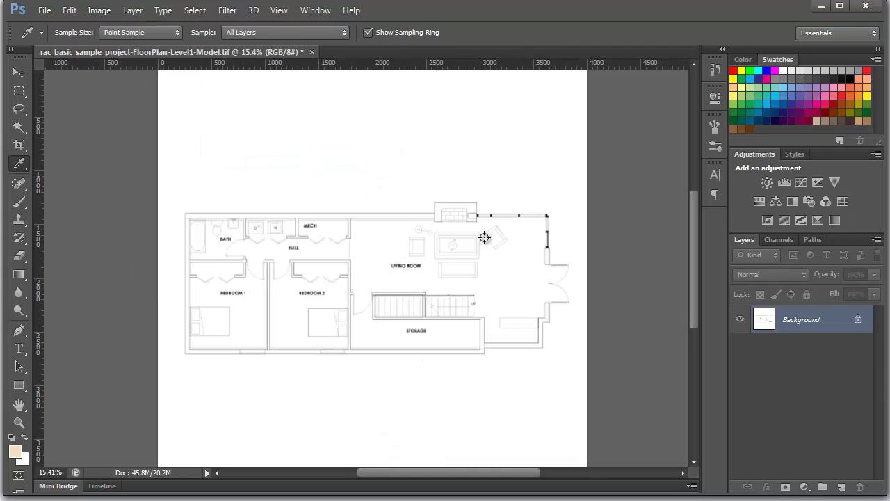
scroll(438, 322, up, 2)
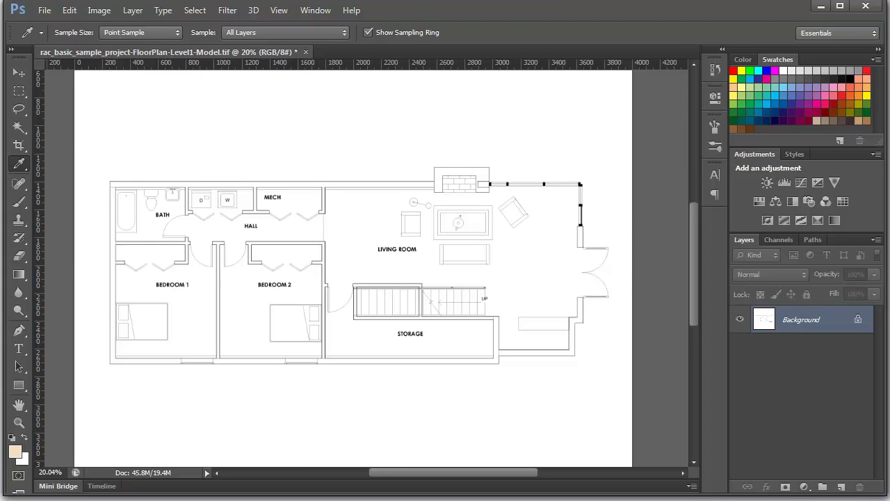
scroll(294, 190, up, 1)
scroll(571, 169, up, 2)
scroll(268, 139, up, 2)
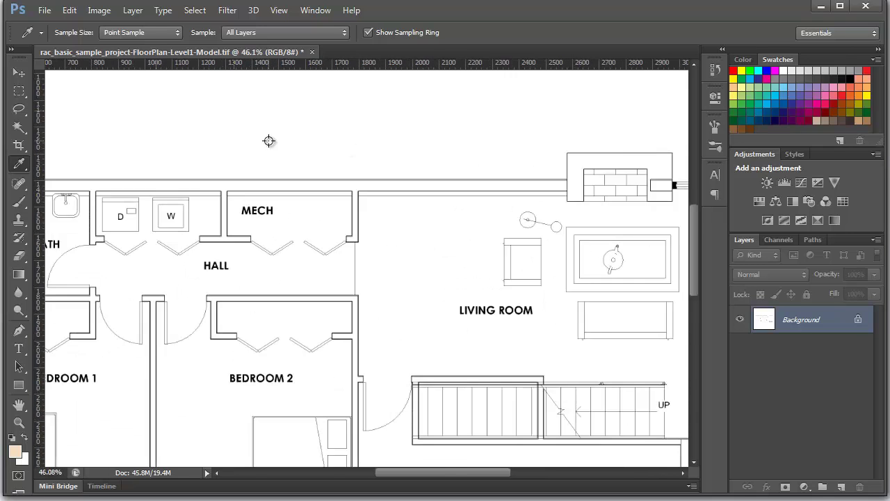
scroll(269, 140, up, 2)
scroll(242, 149, down, 1)
scroll(193, 142, down, 3)
scroll(193, 142, down, 2)
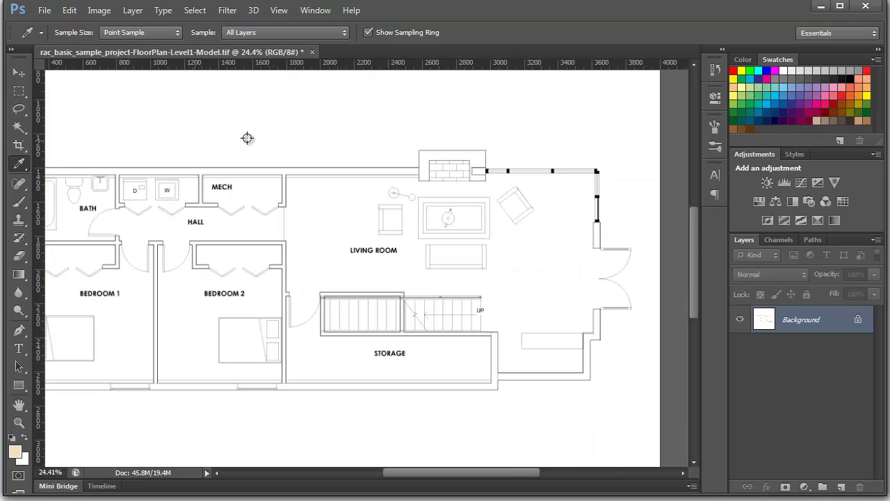
scroll(354, 159, down, 2)
scroll(313, 193, up, 2)
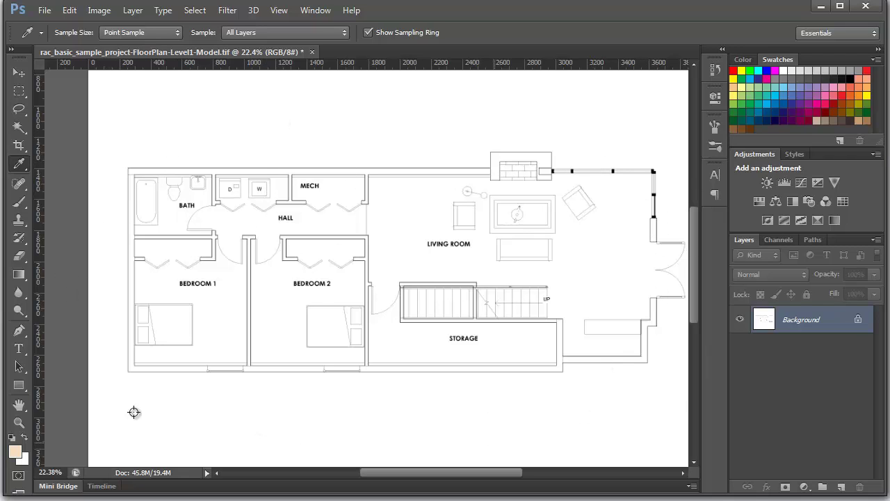
scroll(149, 175, down, 1)
scroll(254, 174, up, 1)
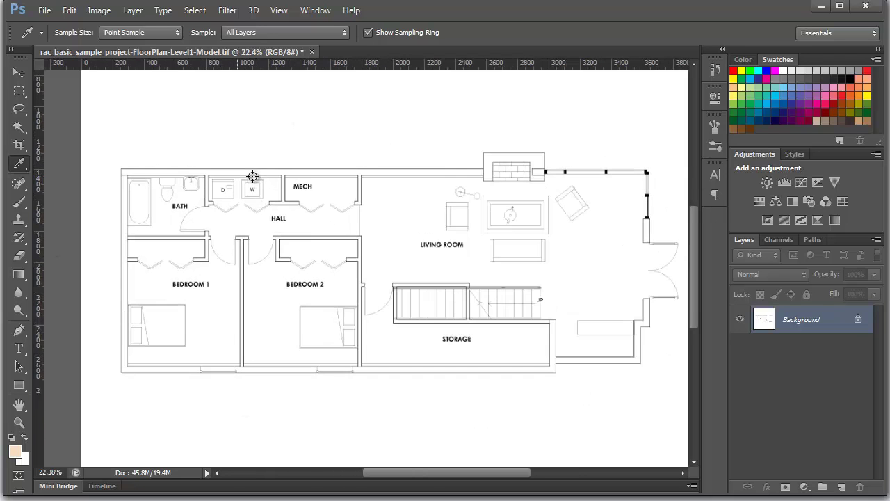
scroll(136, 123, down, 1)
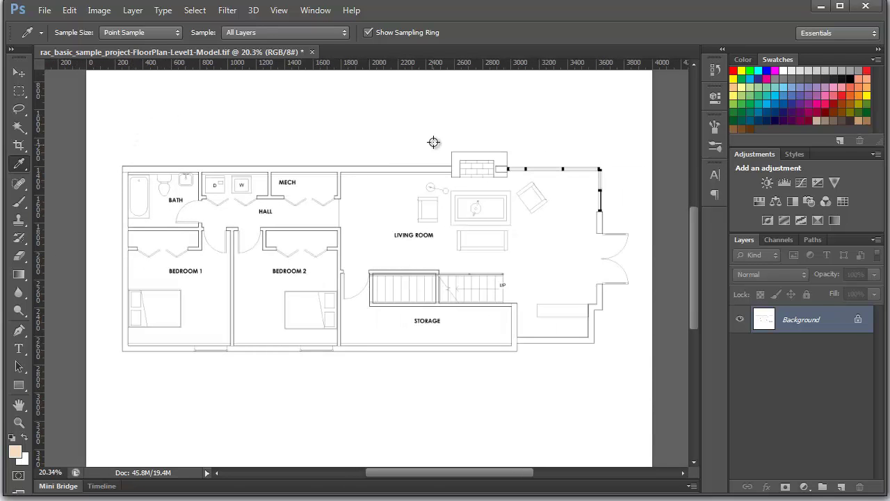
scroll(431, 139, up, 1)
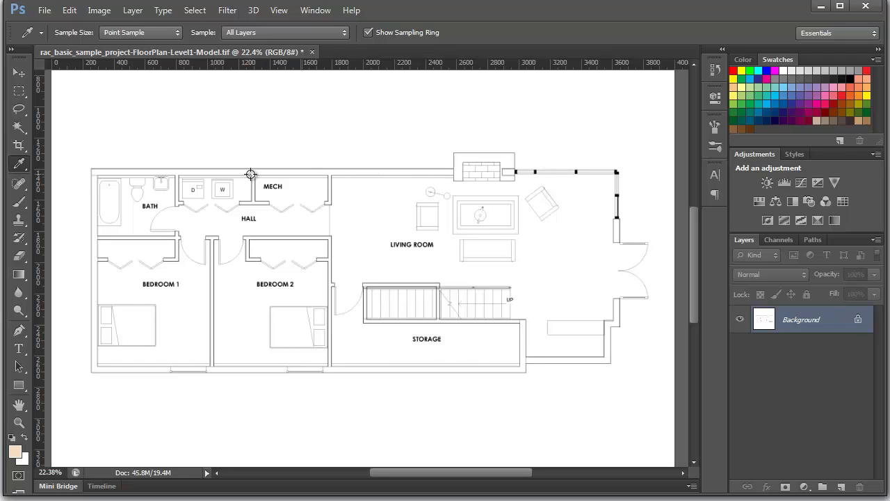
scroll(117, 166, up, 2)
scroll(73, 174, up, 2)
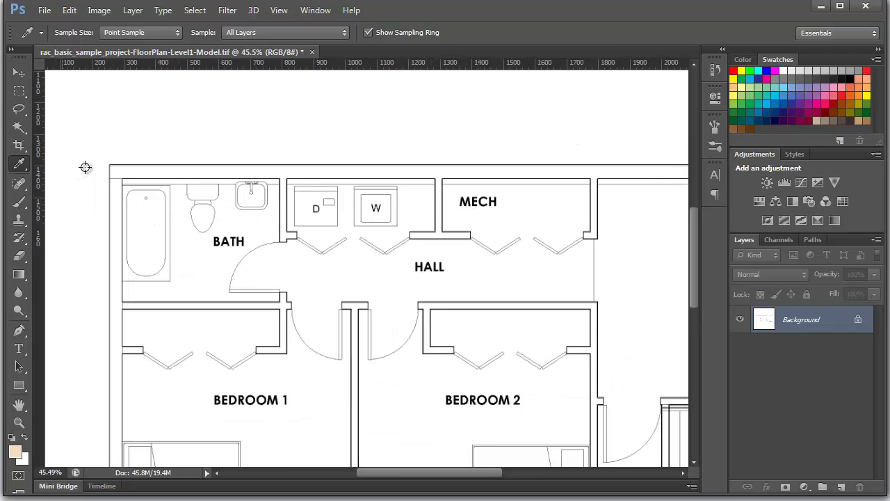
scroll(86, 167, up, 2)
scroll(105, 170, up, 1)
scroll(84, 148, down, 2)
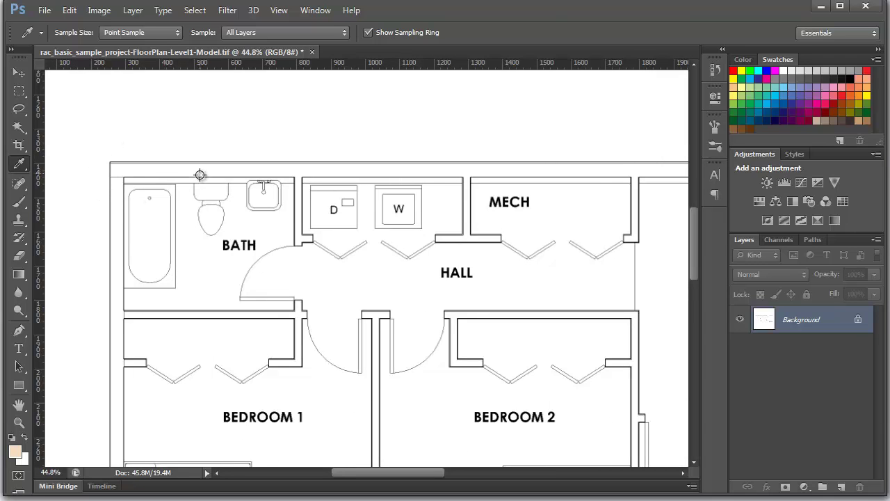
scroll(181, 176, down, 1)
scroll(173, 174, down, 1)
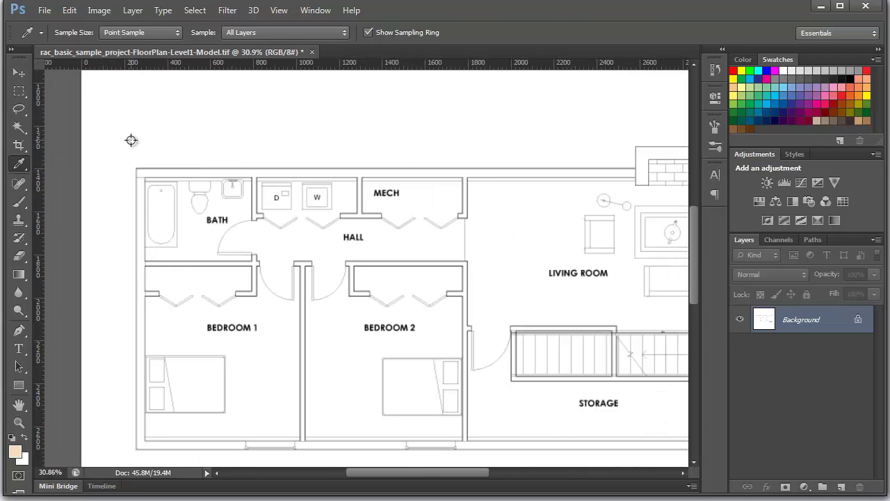
scroll(131, 140, down, 1)
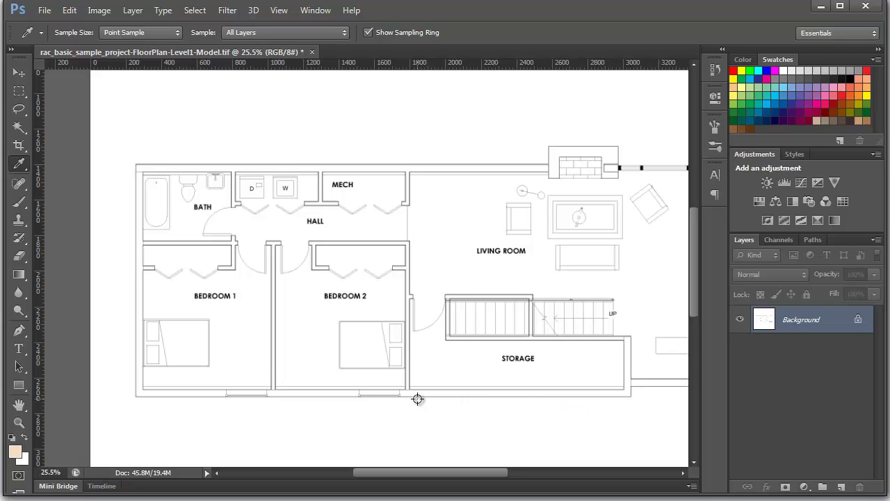
scroll(139, 298, down, 1)
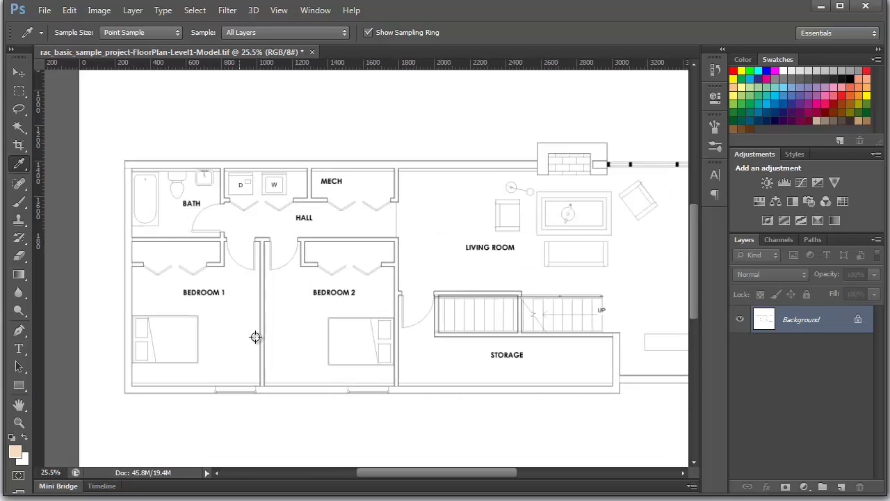
scroll(572, 373, up, 1)
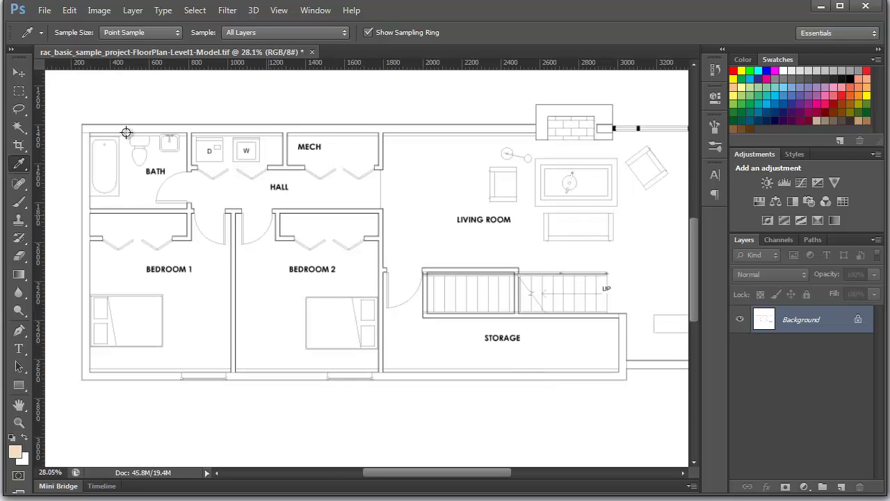
- Select the connected top exterior wall outline with the Magic Wand
click(19, 127)
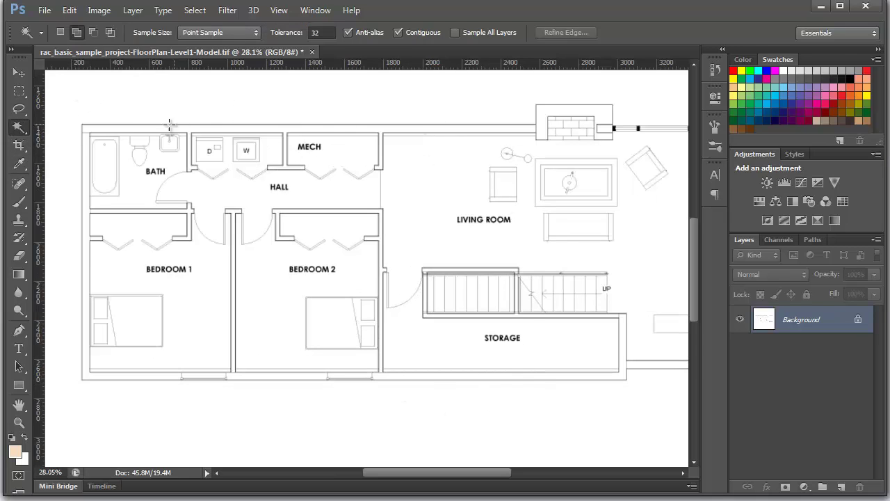
click(380, 127)
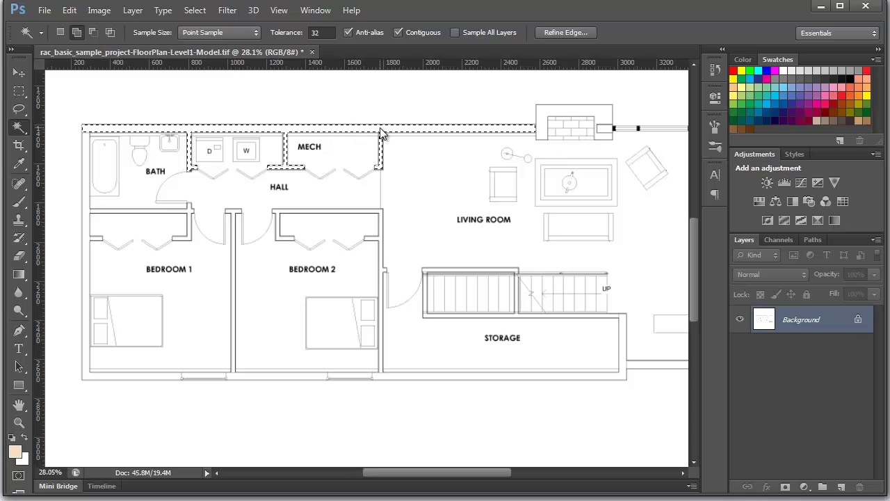
scroll(258, 77, up, 2)
scroll(543, 97, up, 1)
scroll(558, 106, down, 1)
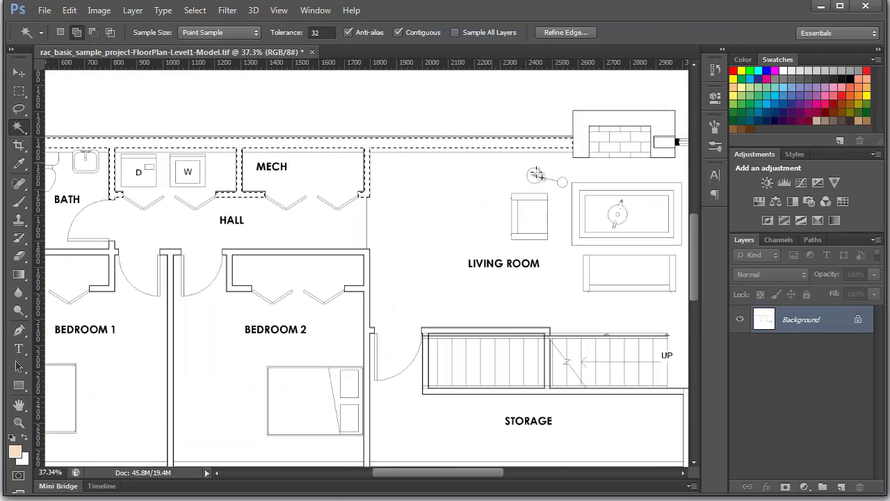
scroll(240, 143, down, 1)
scroll(62, 127, up, 1)
scroll(473, 199, down, 1)
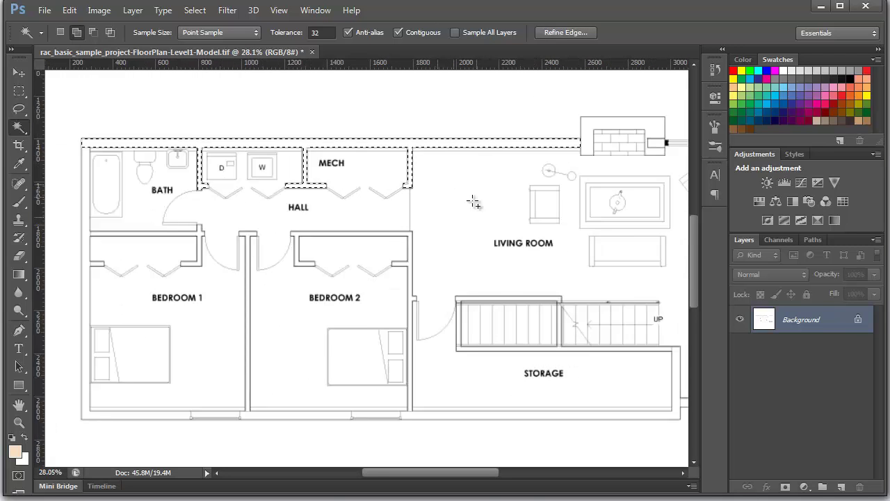
scroll(70, 135, up, 1)
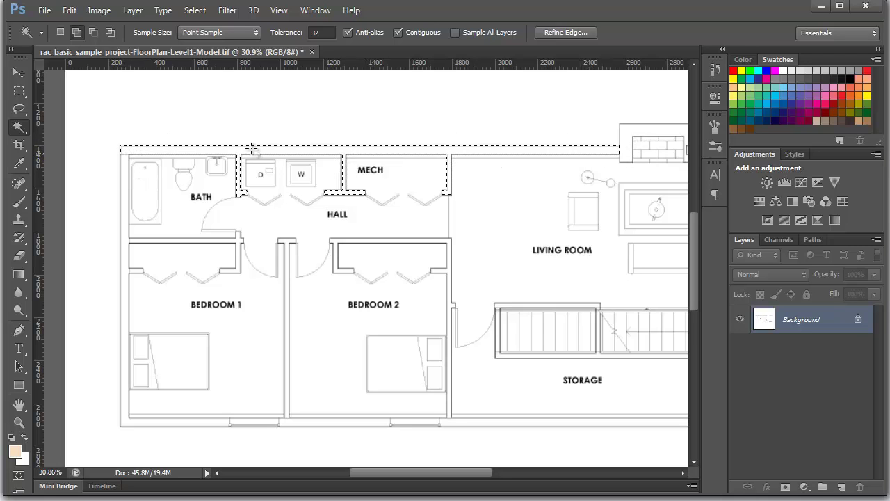
- Zoom in to inspect the wall selection's marching ants, then deselect with Ctrl+D
scroll(71, 143, up, 2)
scroll(123, 145, up, 3)
scroll(179, 193, up, 3)
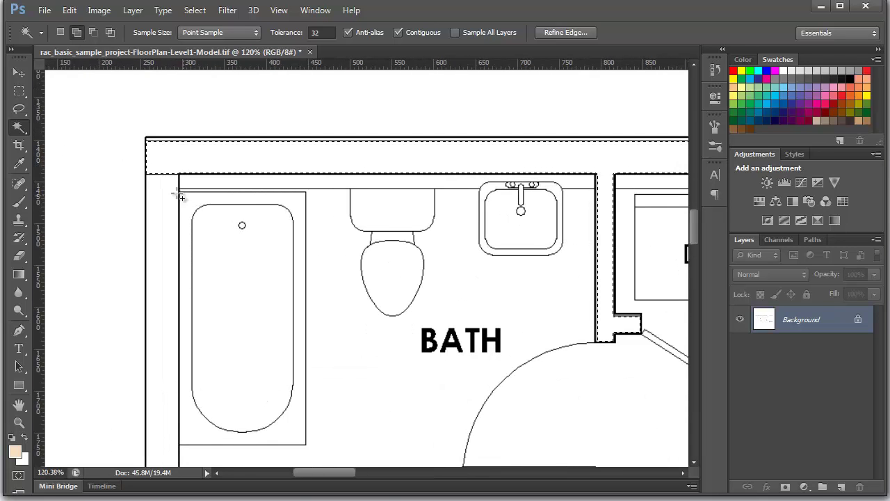
scroll(158, 174, down, 1)
scroll(159, 173, up, 1)
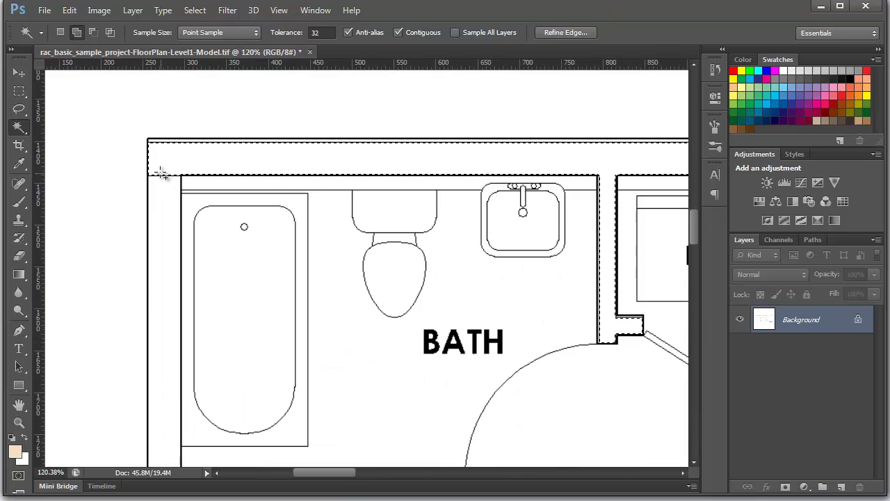
scroll(174, 164, down, 1)
scroll(191, 159, down, 2)
scroll(192, 161, down, 1)
scroll(192, 163, up, 1)
scroll(191, 174, up, 1)
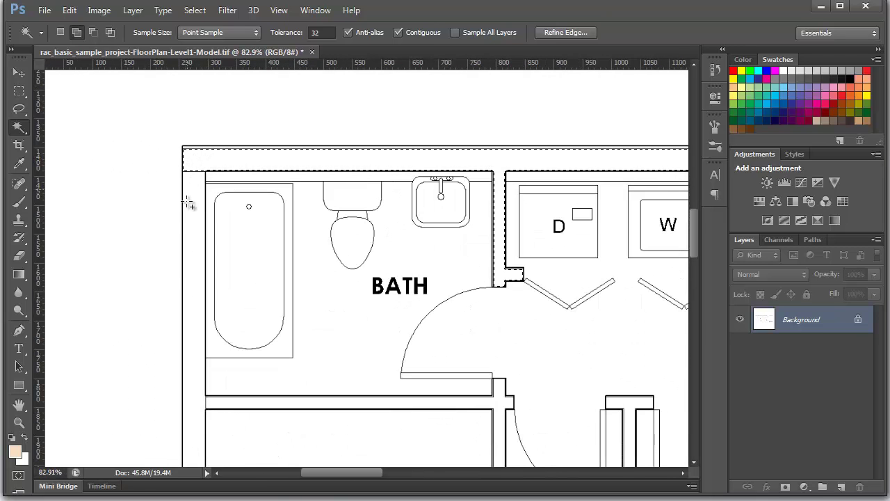
scroll(191, 124, down, 2)
scroll(189, 139, down, 1)
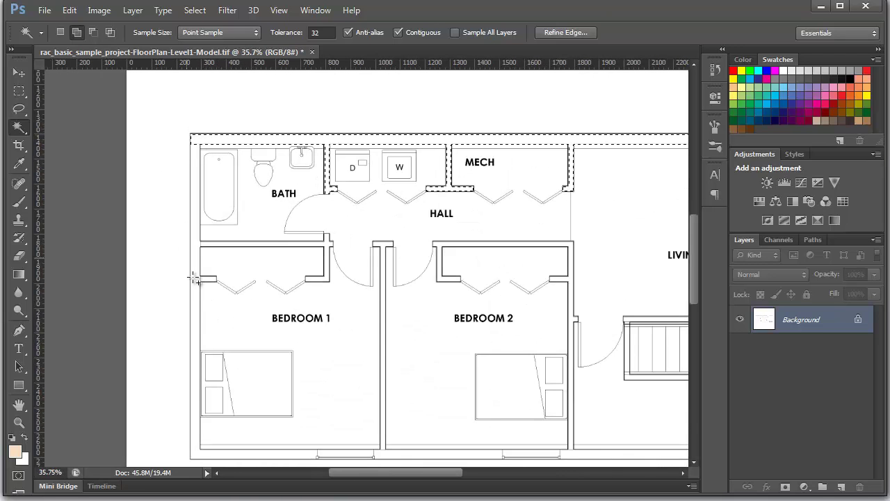
scroll(193, 159, up, 1)
scroll(194, 160, up, 3)
scroll(196, 162, up, 1)
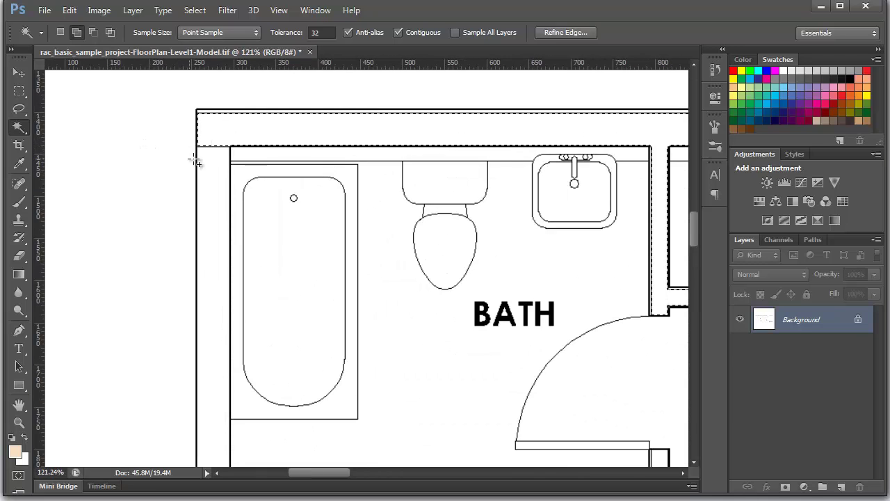
scroll(71, 146, down, 1)
scroll(159, 149, down, 1)
scroll(159, 149, down, 1)
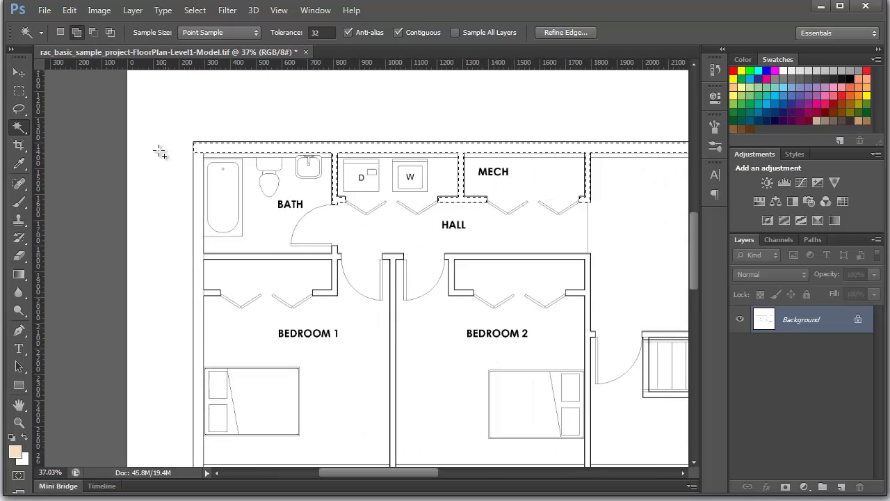
scroll(167, 147, down, 1)
scroll(168, 147, down, 1)
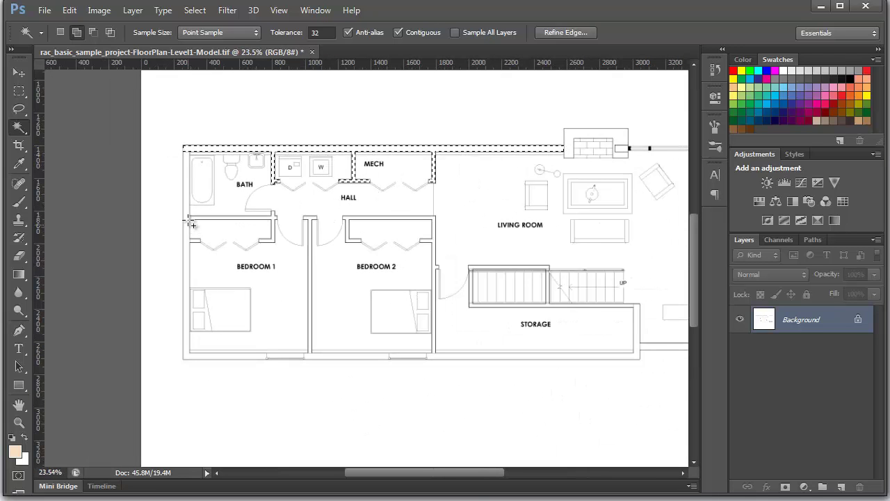
scroll(183, 152, down, 1)
scroll(417, 132, up, 1)
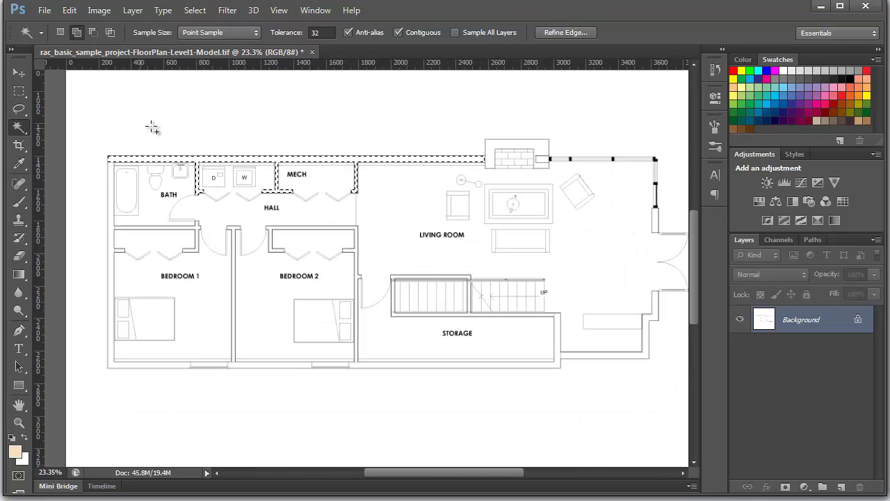
scroll(105, 129, down, 1)
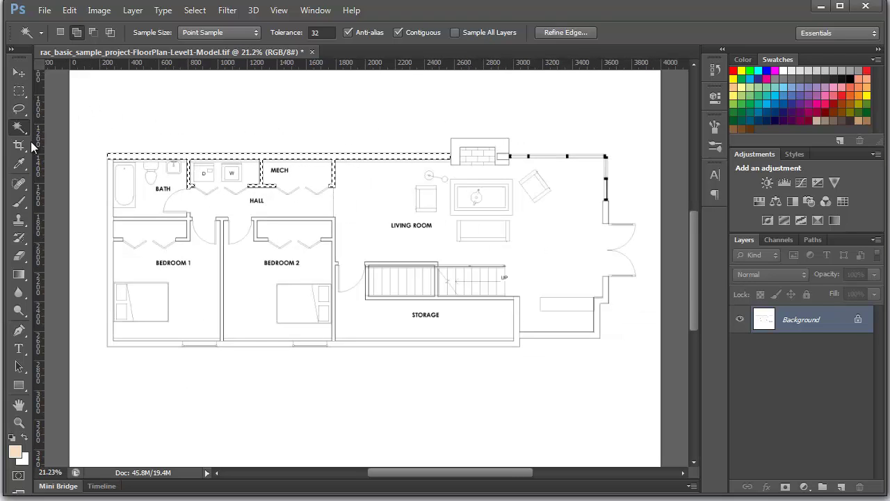
key(ctrl+d)
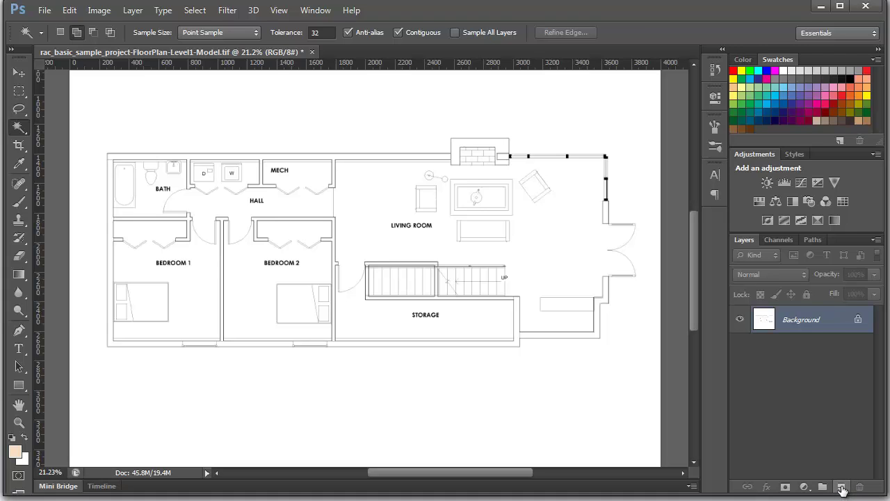
- Add a new empty layer, Layer 1, above the Background
click(841, 487)
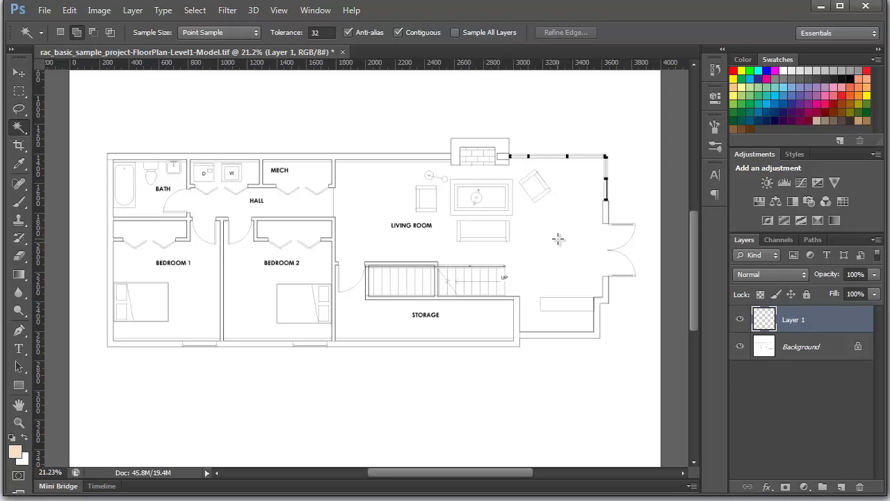
double_click(793, 321)
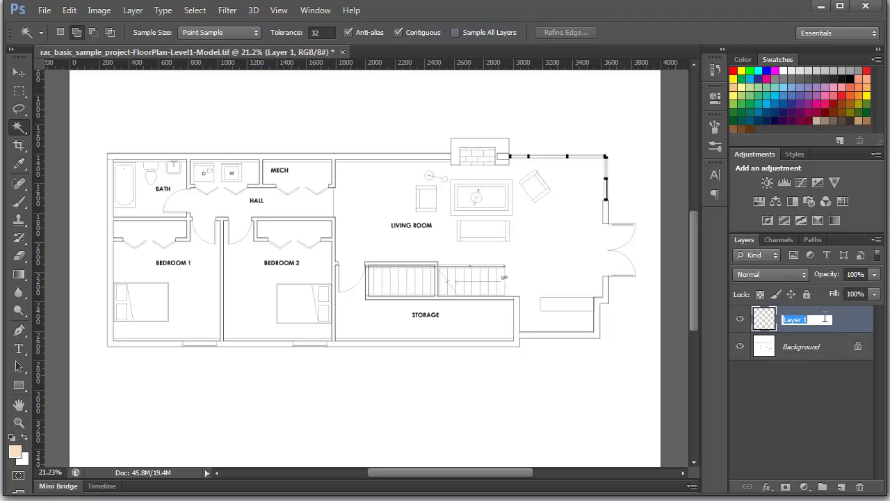
click(800, 387)
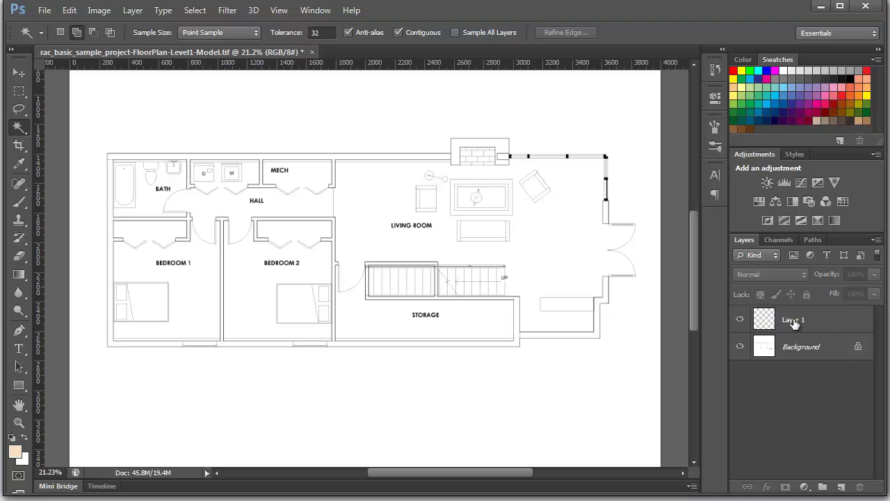
click(794, 324)
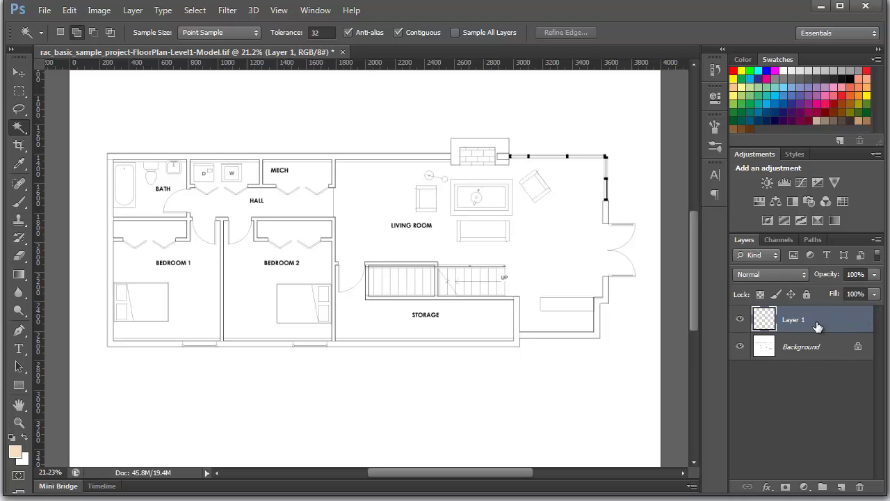
click(824, 348)
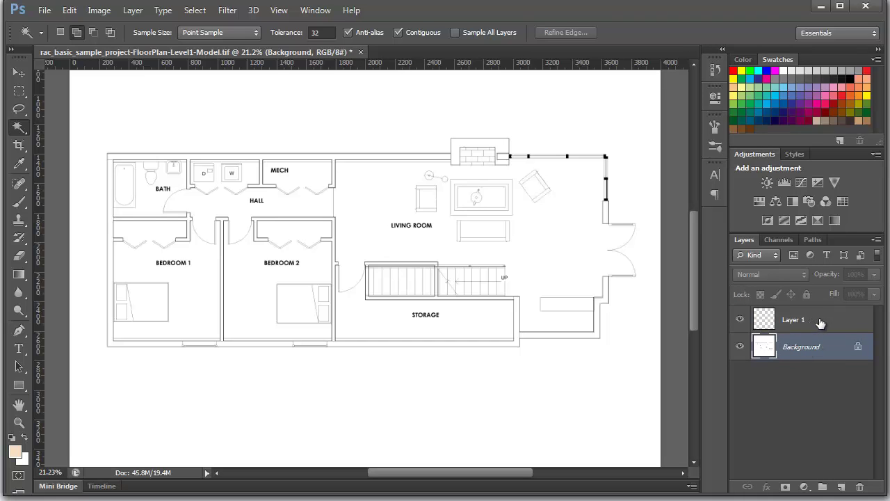
click(825, 321)
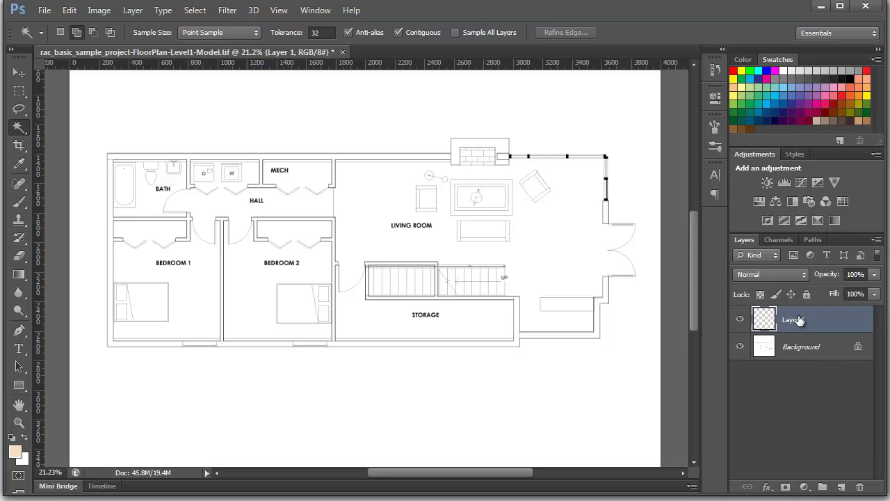
- Rename Layer 1 to 'living'
double_click(841, 318)
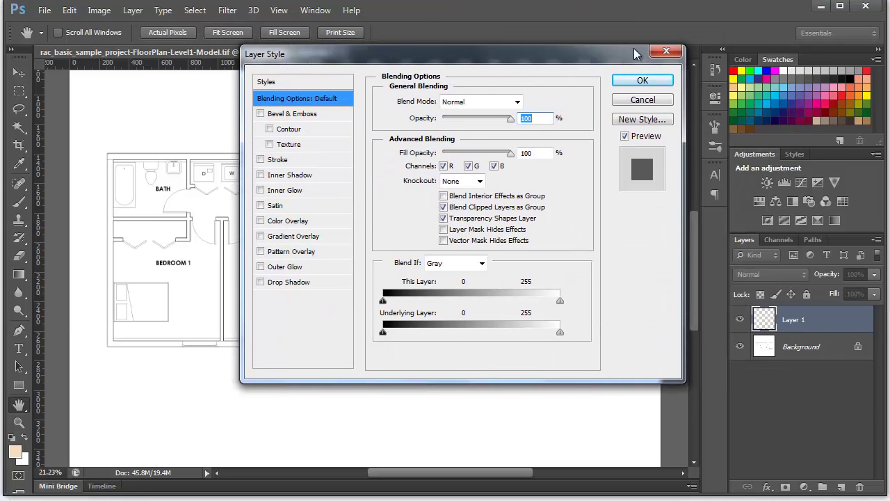
click(670, 52)
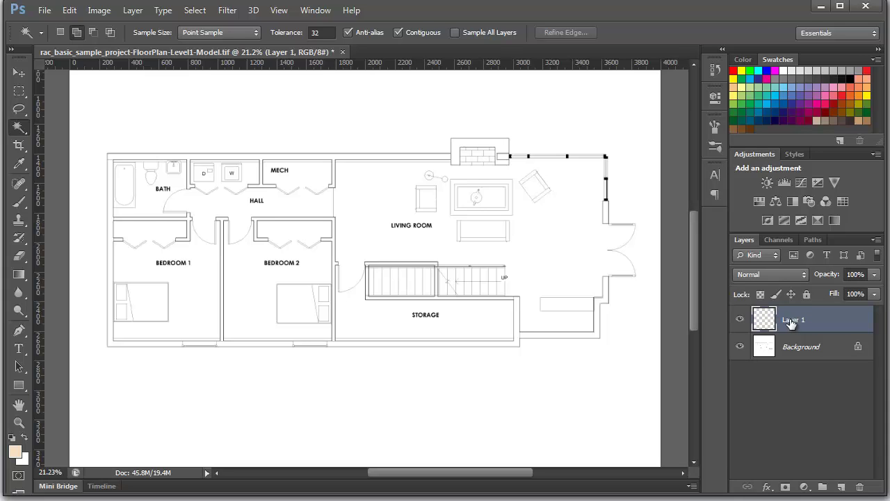
double_click(791, 322)
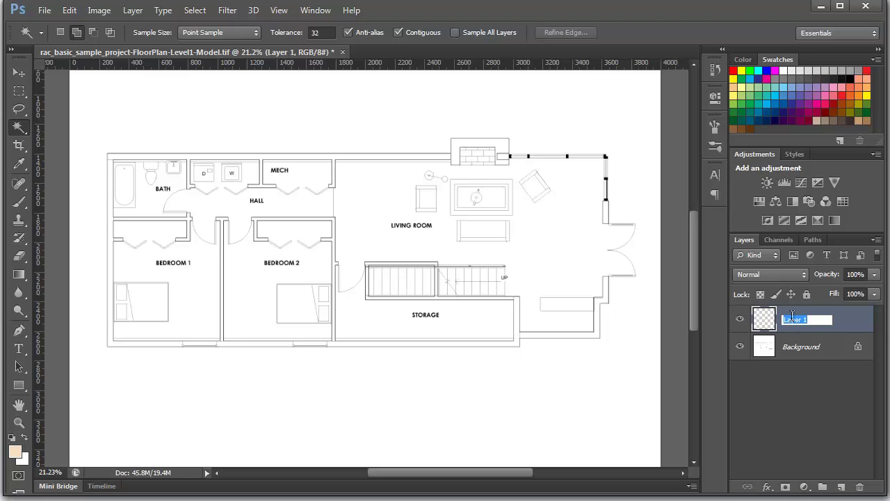
key(BackSpace)
text(living)
key(Return)
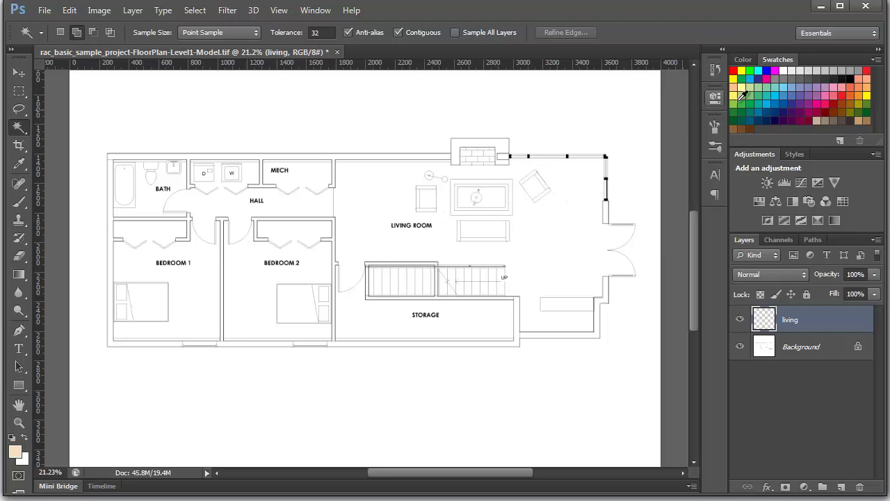
- Make the peach swatch the foreground colour, swapping colours and back
click(736, 88)
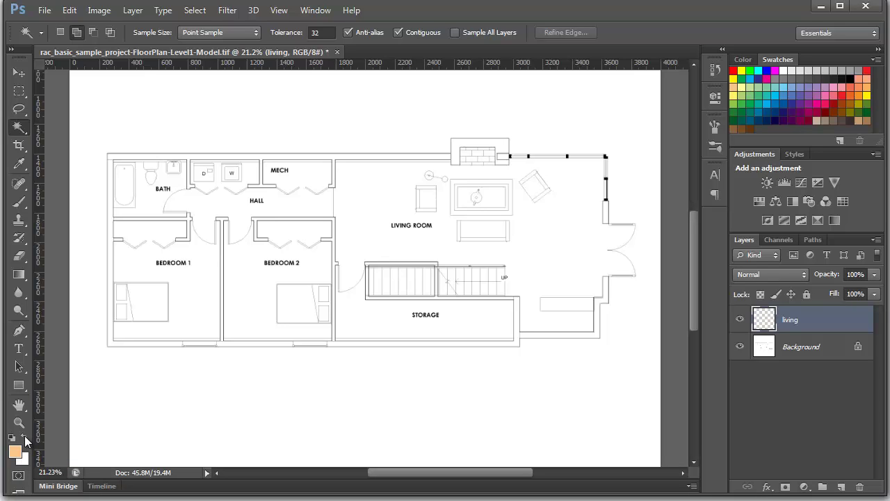
click(24, 436)
click(25, 437)
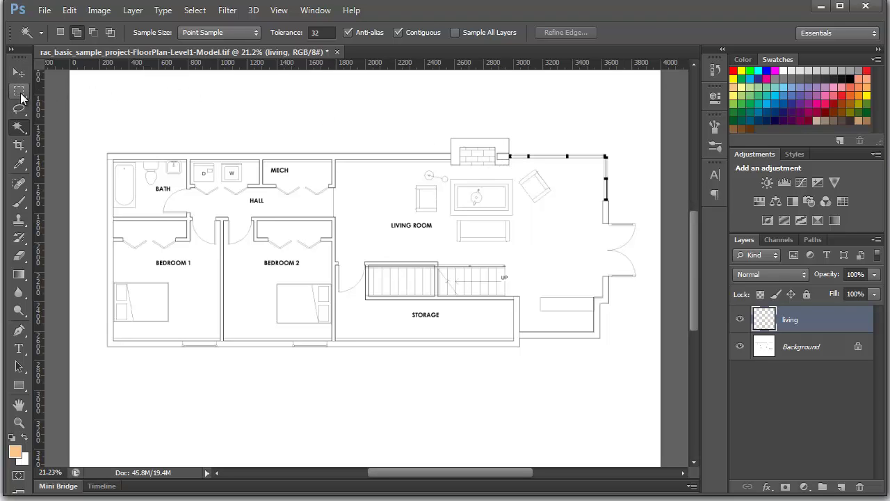
- Fill a rectangle across the middle of the living room with the peach foreground colour
click(19, 93)
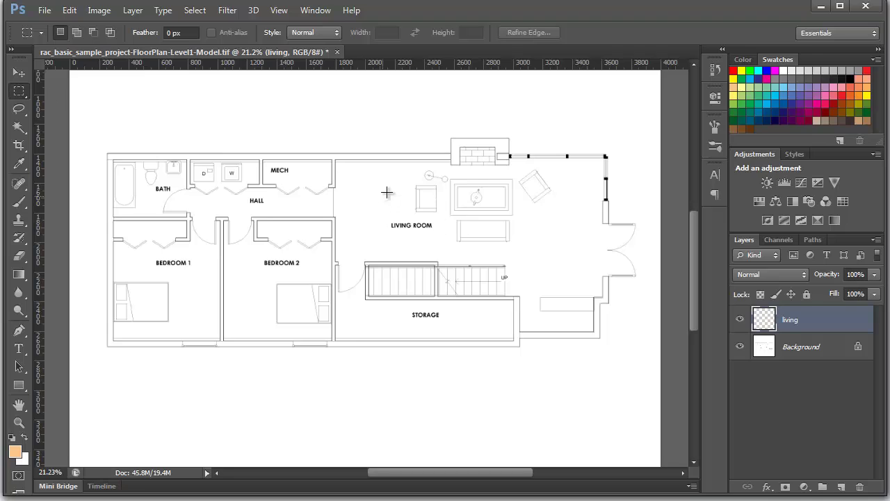
drag(387, 191, 572, 244)
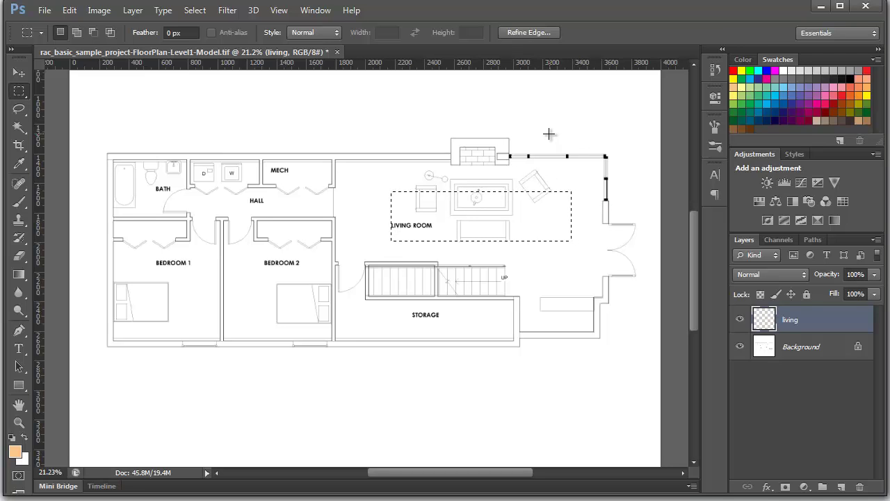
click(70, 13)
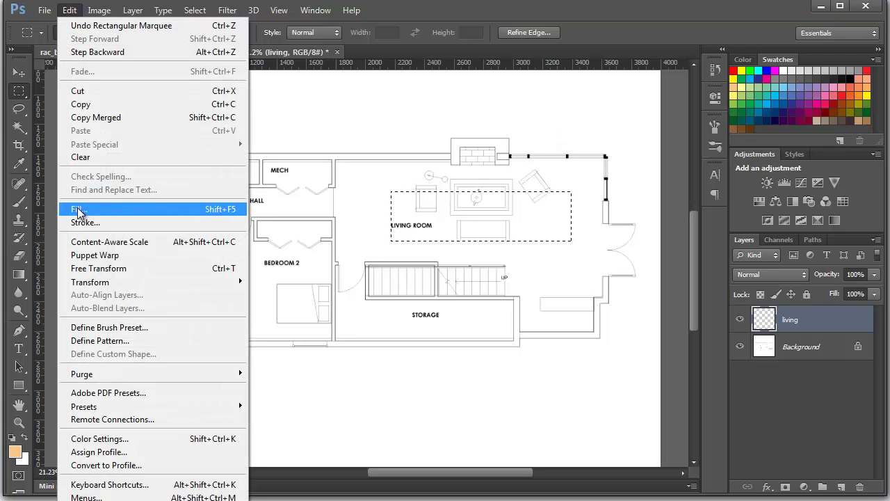
click(78, 210)
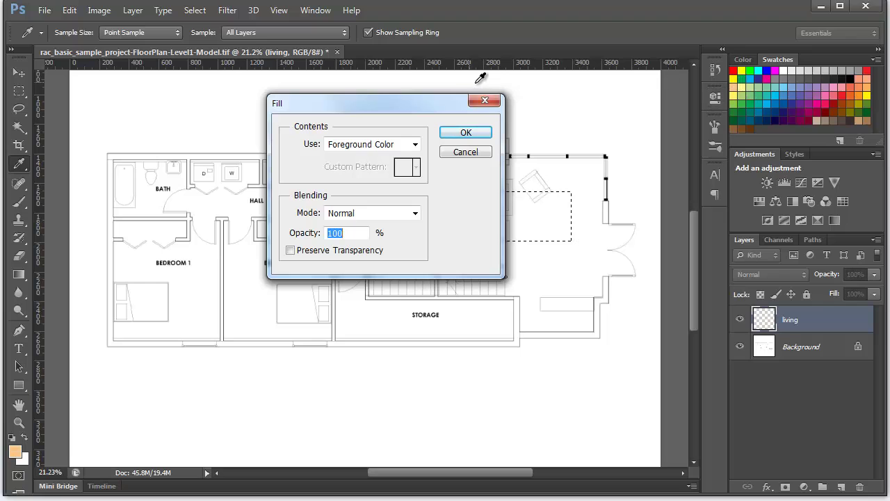
click(465, 132)
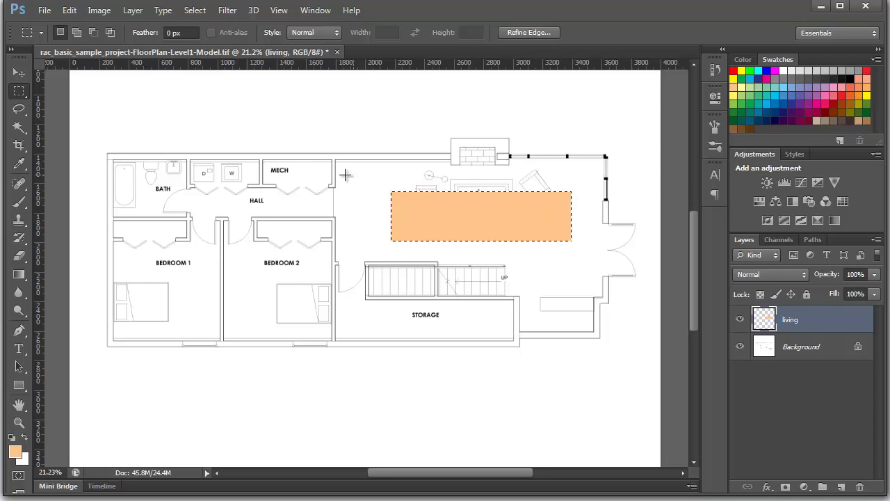
- Deselect the peach rectangle with Select > Deselect
click(195, 10)
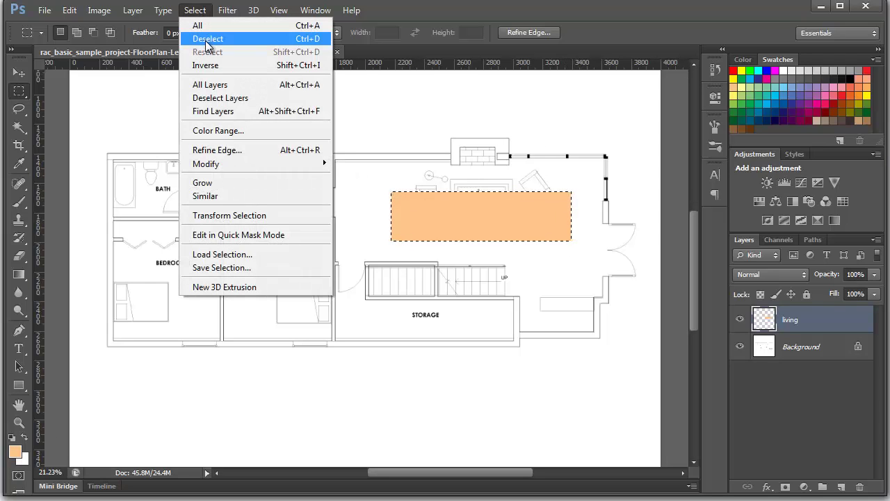
click(208, 38)
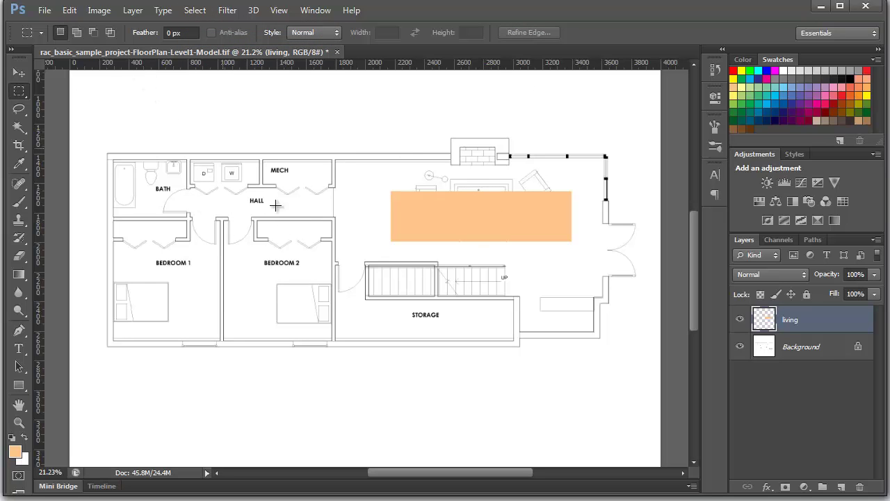
click(69, 10)
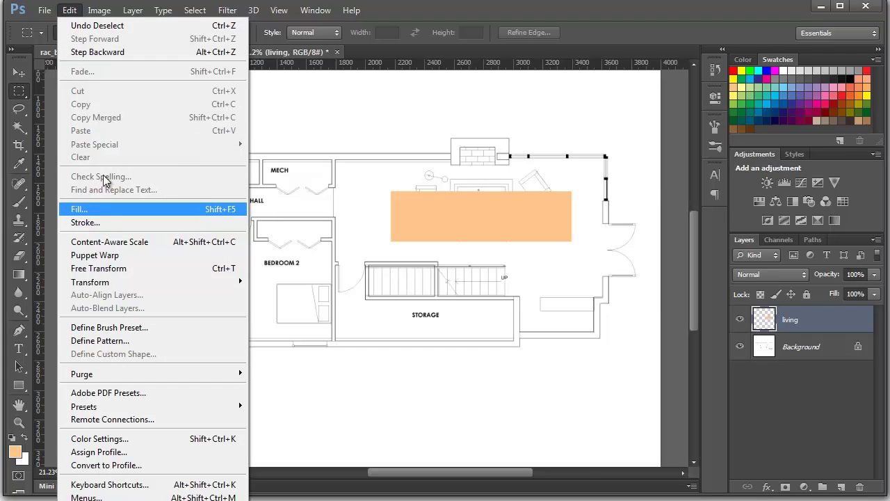
click(394, 135)
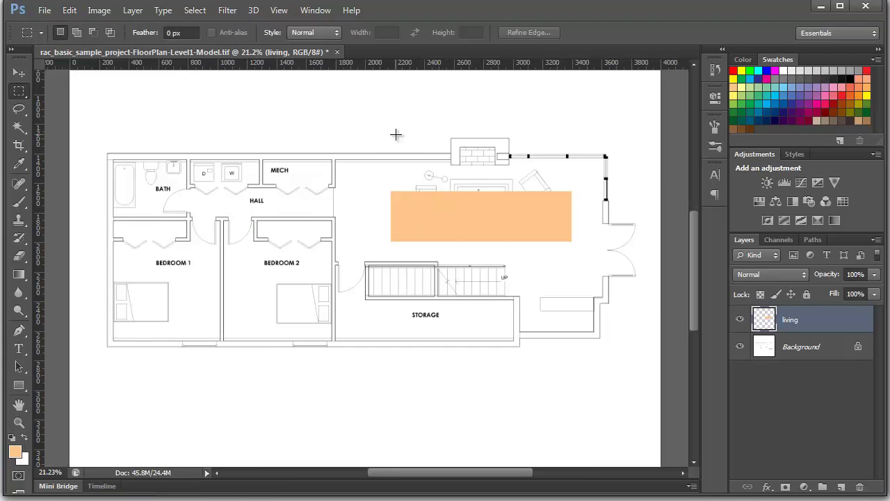
click(196, 17)
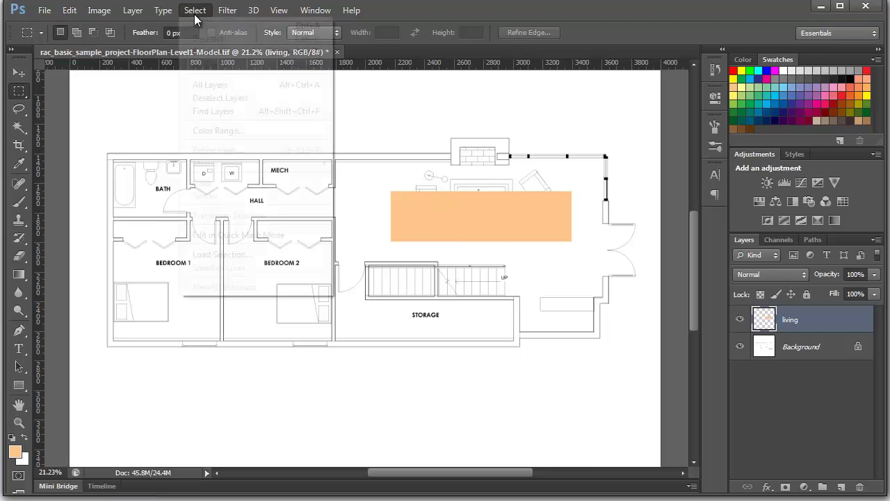
click(449, 250)
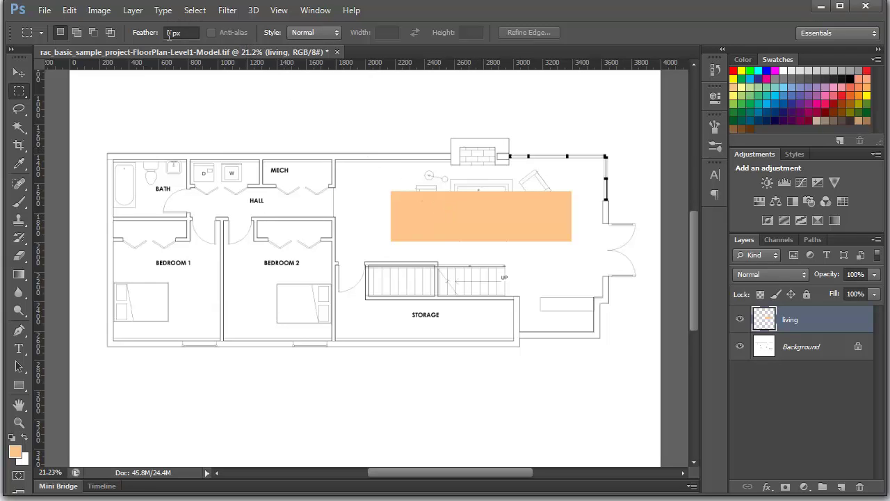
click(195, 10)
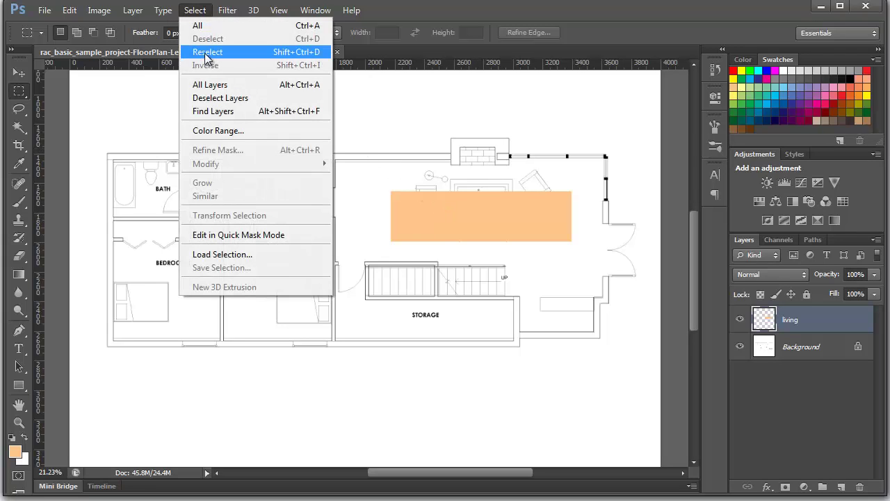
click(530, 124)
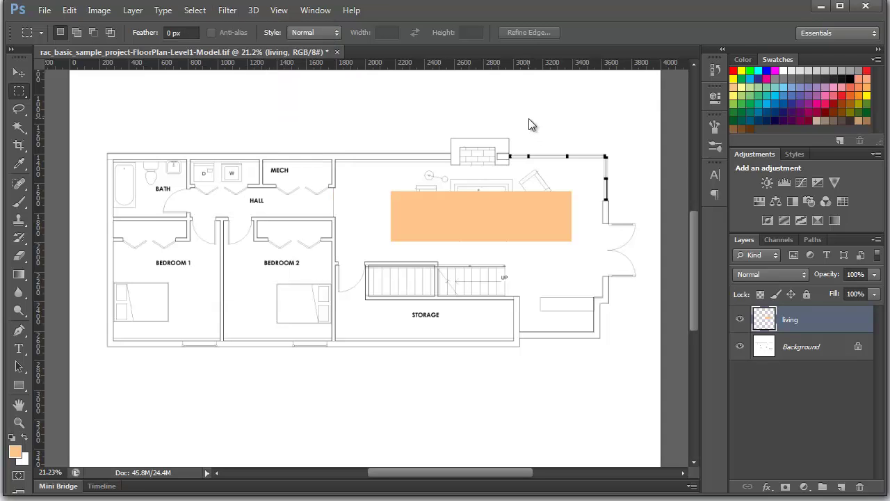
- Reselect the rectangle with Shift+Ctrl+D, then deselect it again
key(ctrl+shift+d)
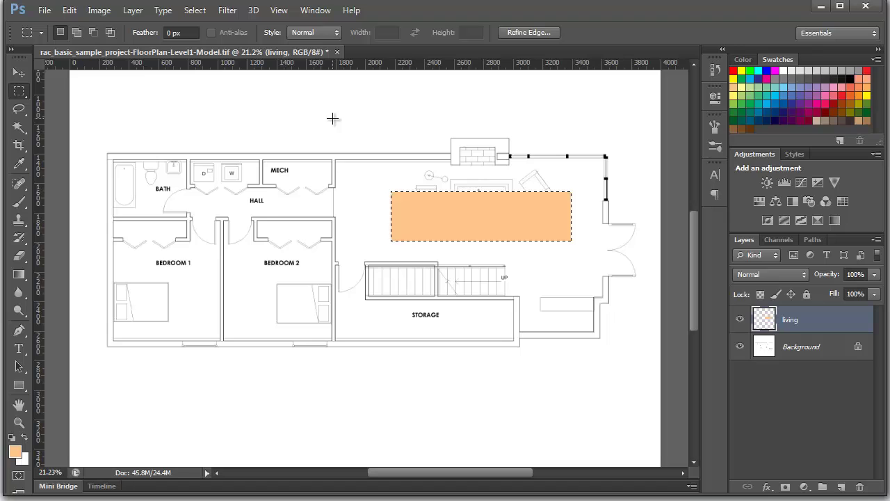
key(ctrl+d)
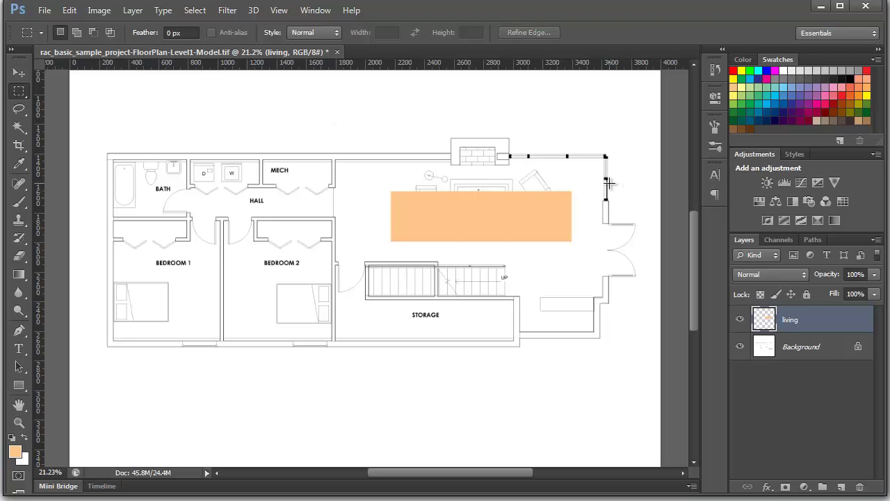
click(70, 11)
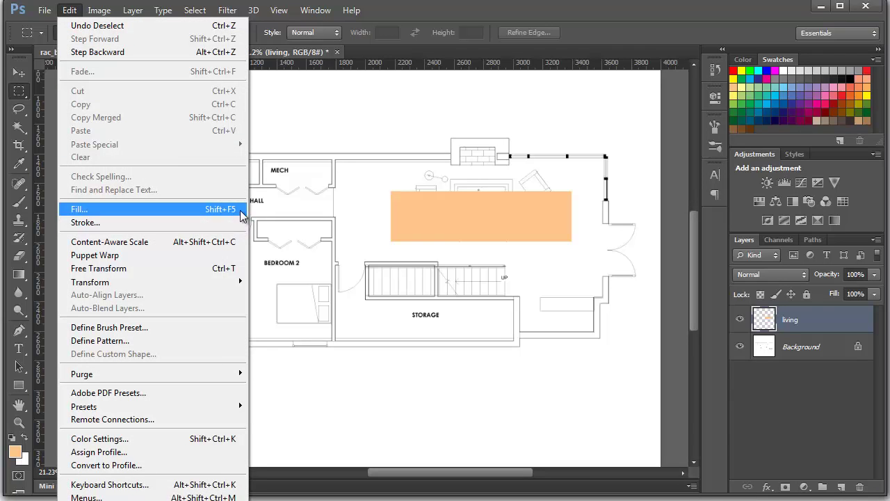
click(414, 114)
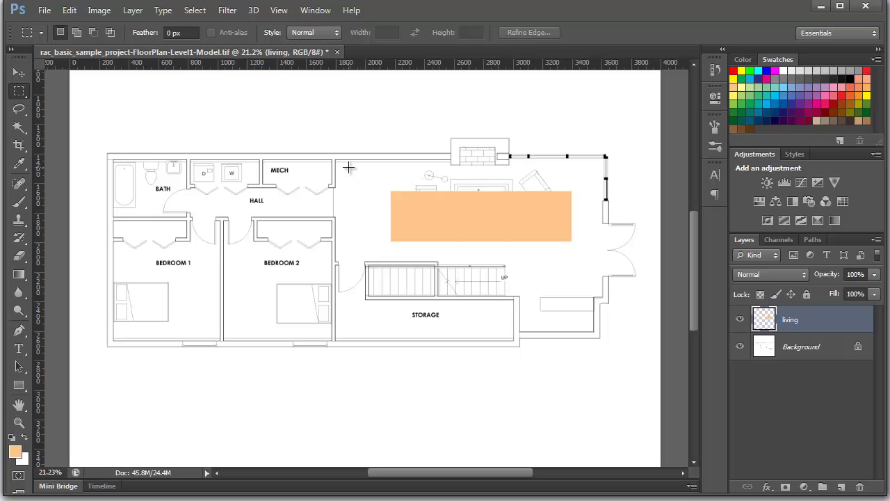
- Fill the upper-left part of the living room with orange using Shift+F5
drag(349, 167, 497, 211)
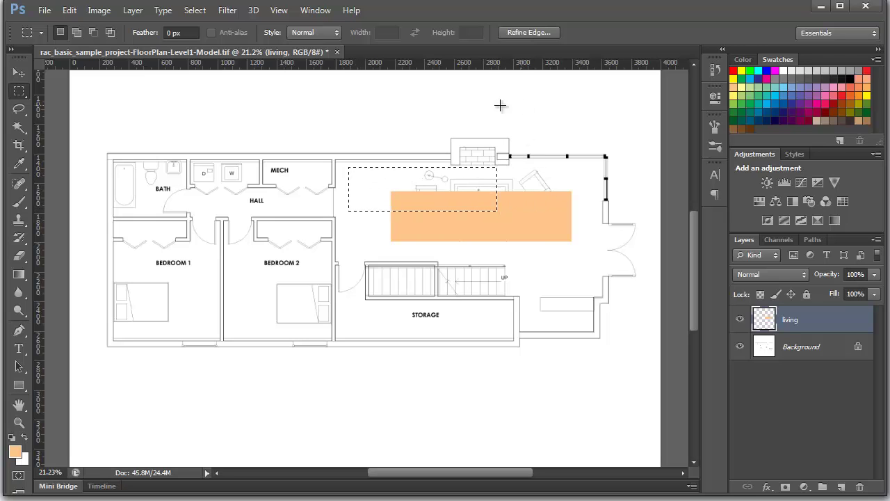
click(69, 11)
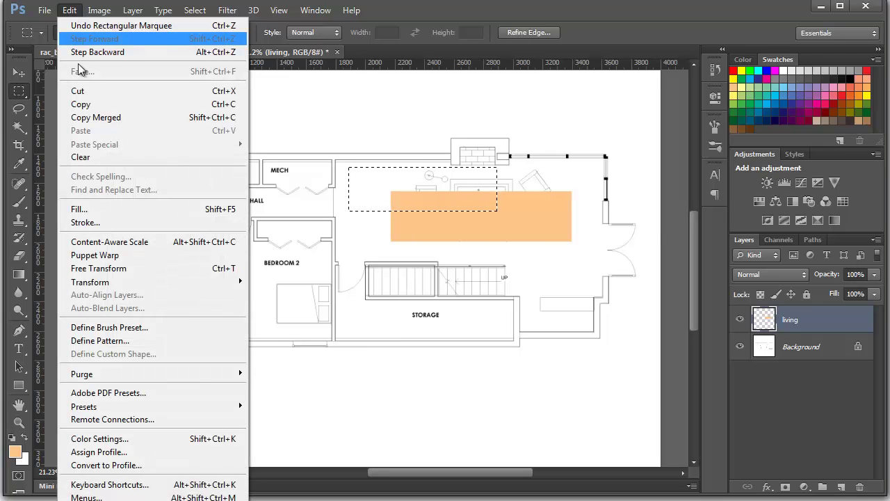
click(351, 10)
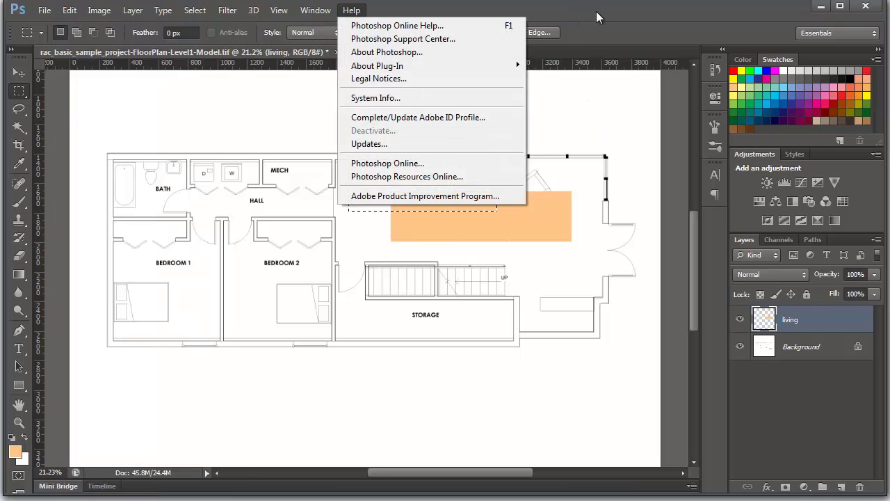
click(644, 49)
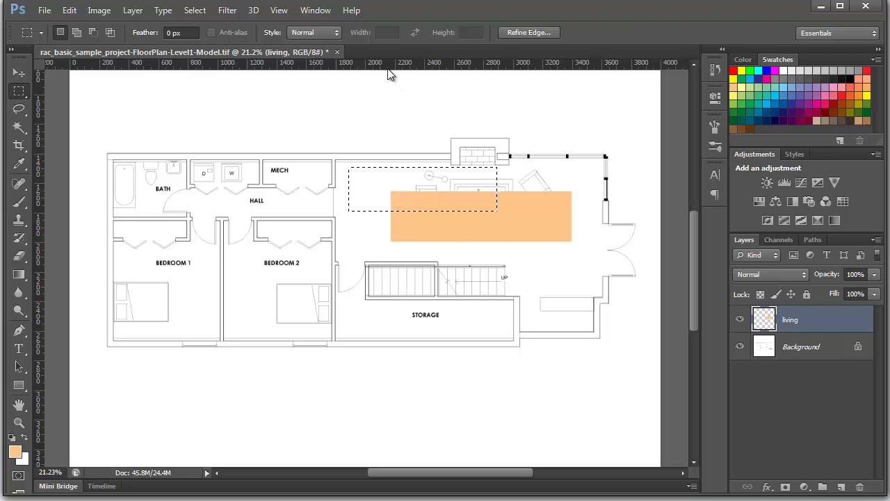
click(410, 103)
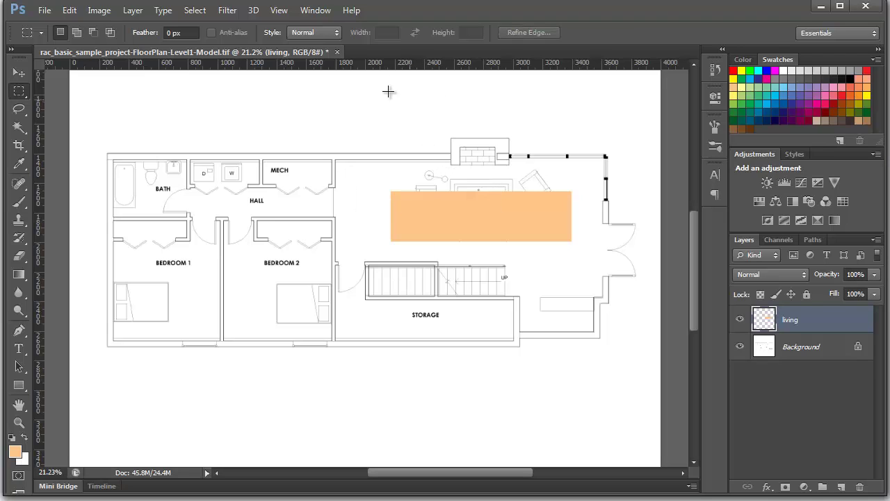
drag(346, 166, 481, 222)
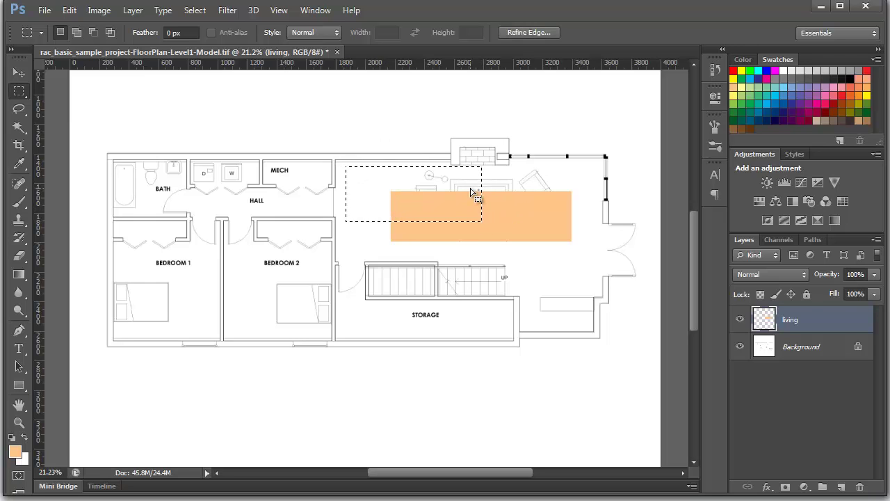
click(73, 11)
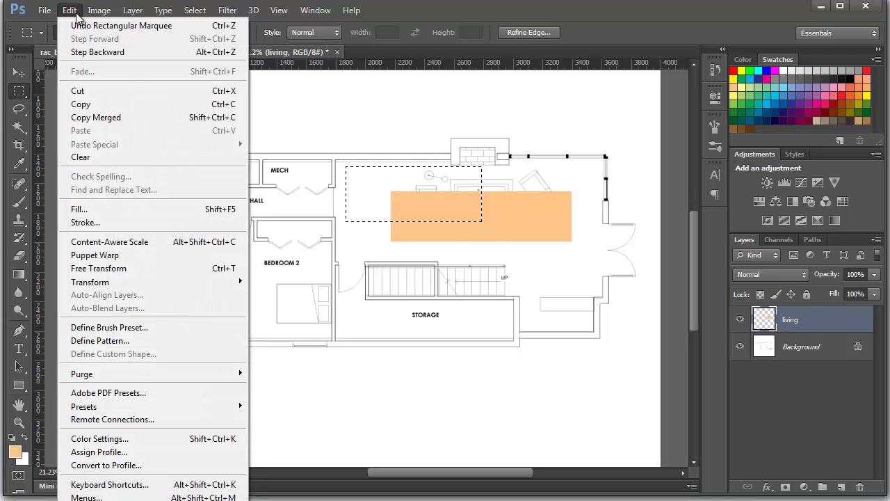
click(195, 9)
click(576, 45)
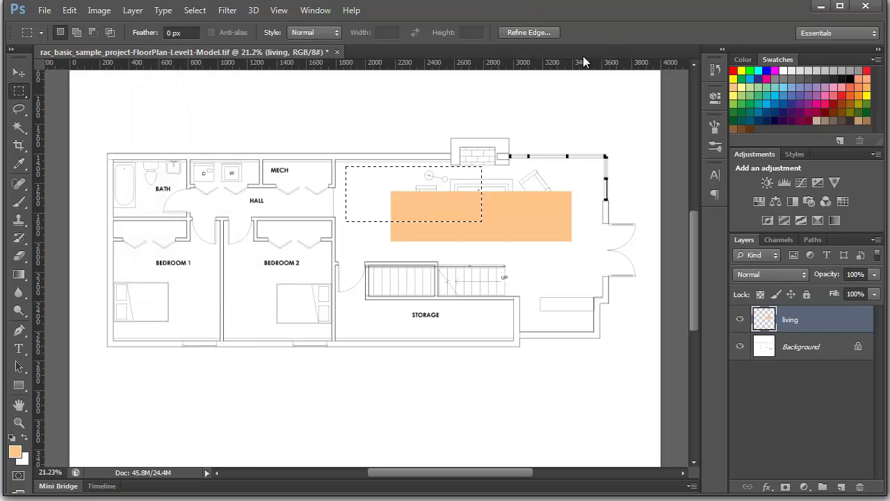
key(shift+F5)
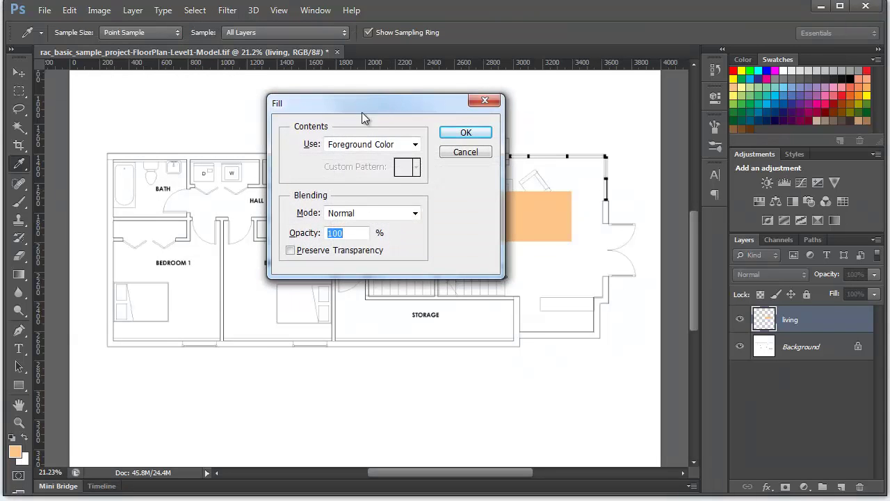
drag(363, 118, 319, 138)
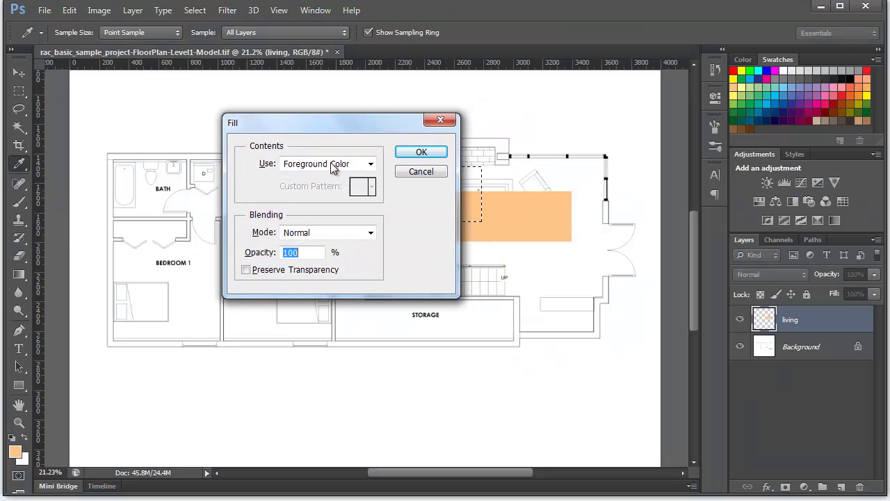
click(424, 153)
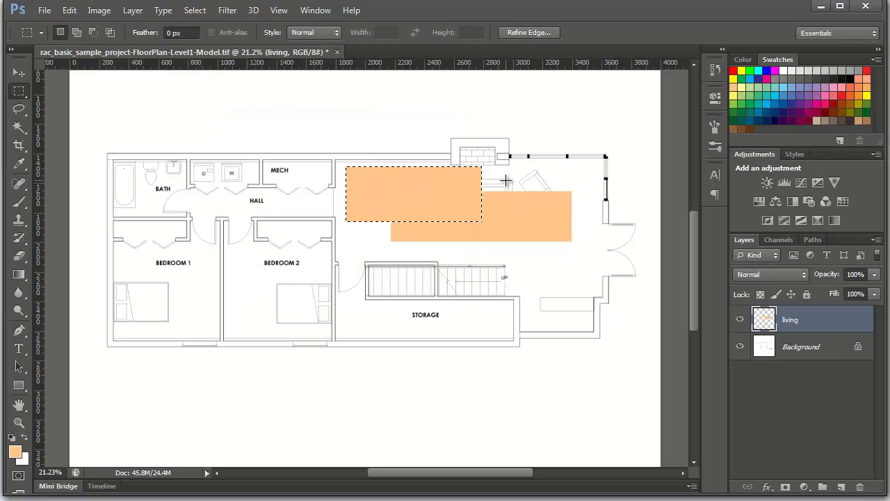
- Fill the right-hand part of the living room with orange, then deselect
click(70, 10)
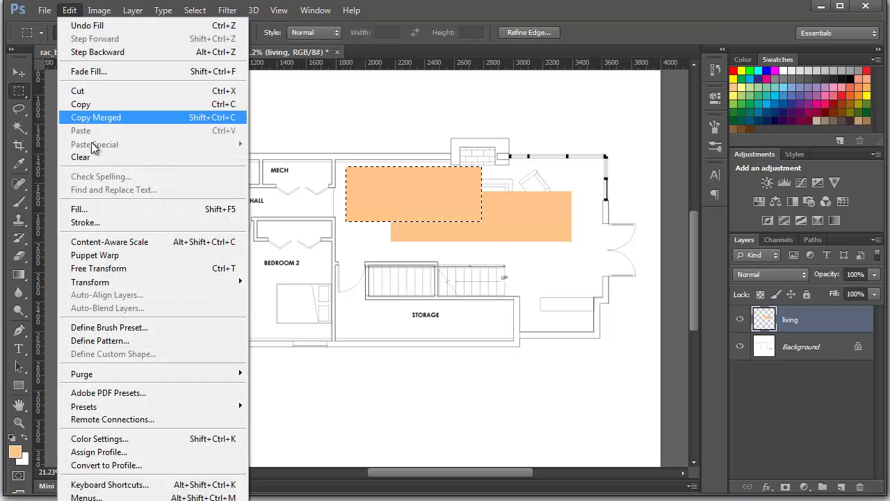
click(439, 2)
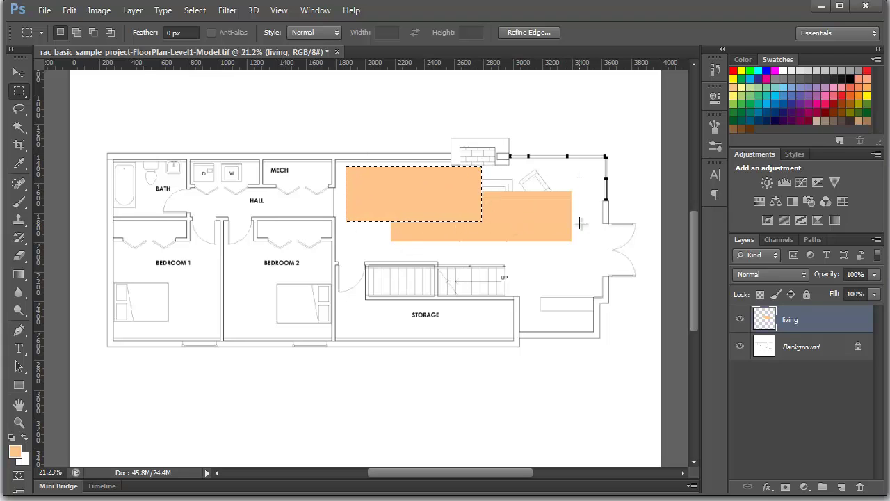
key(ctrl+d)
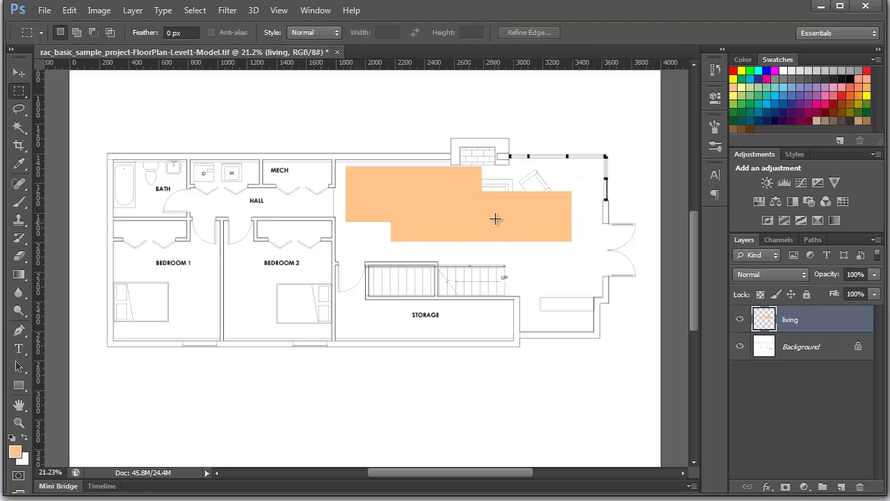
drag(597, 173, 463, 258)
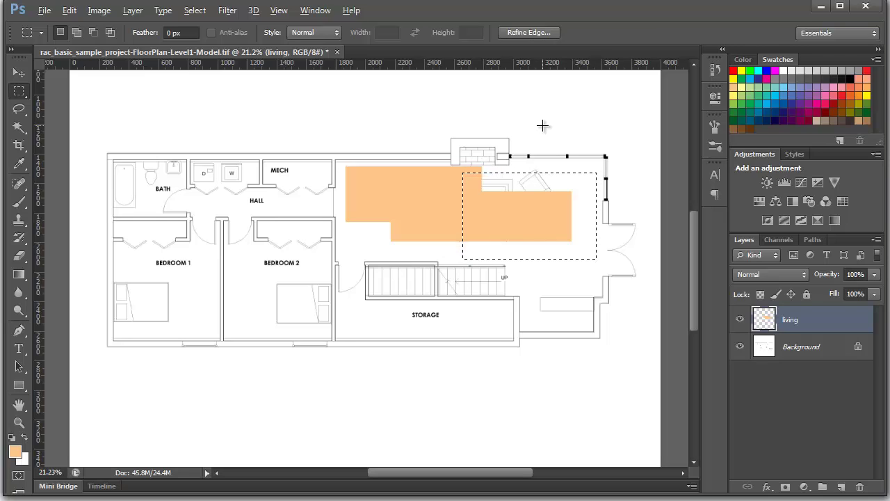
key(alt)
key(alt+BackSpace)
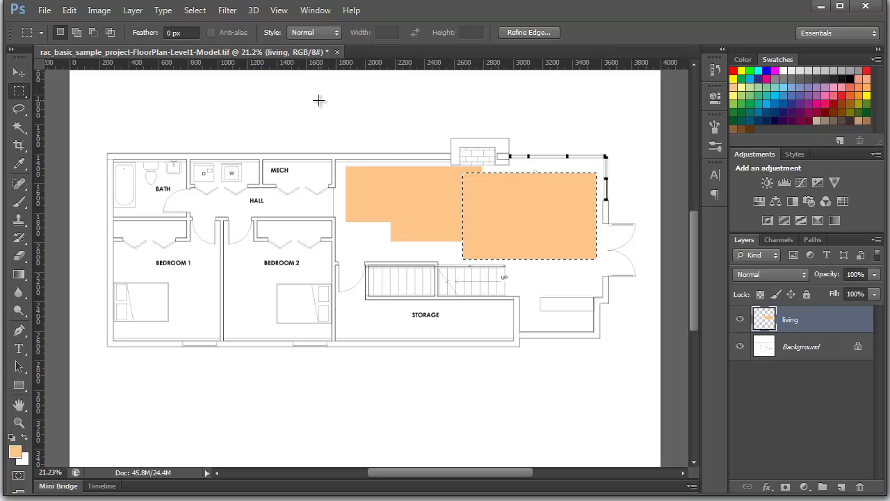
key(ctrl+d)
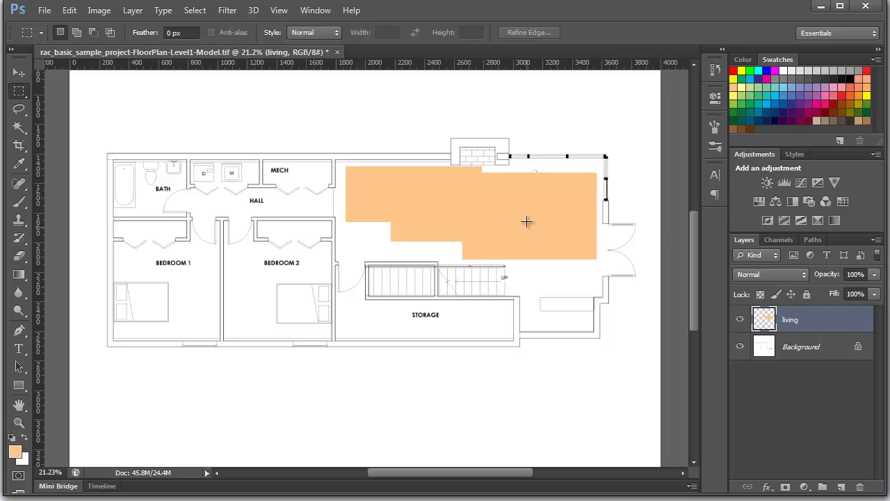
- Set the living layer's blend mode from Normal to Multiply
click(805, 351)
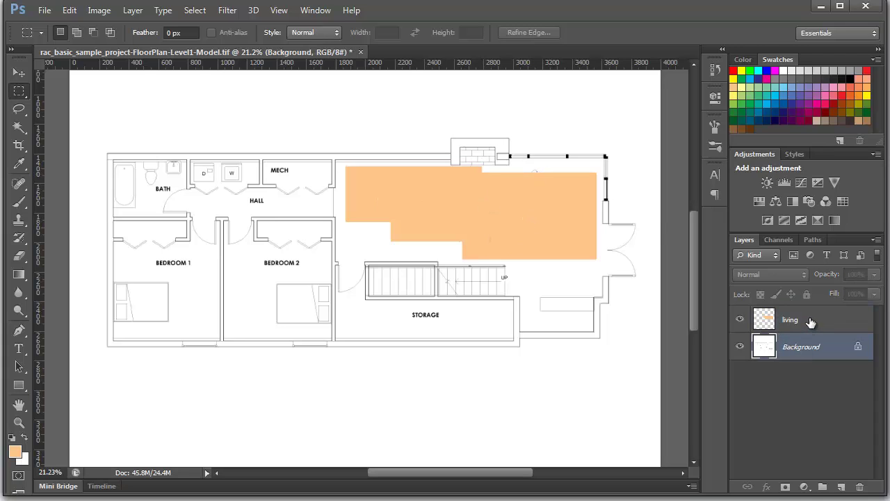
click(810, 321)
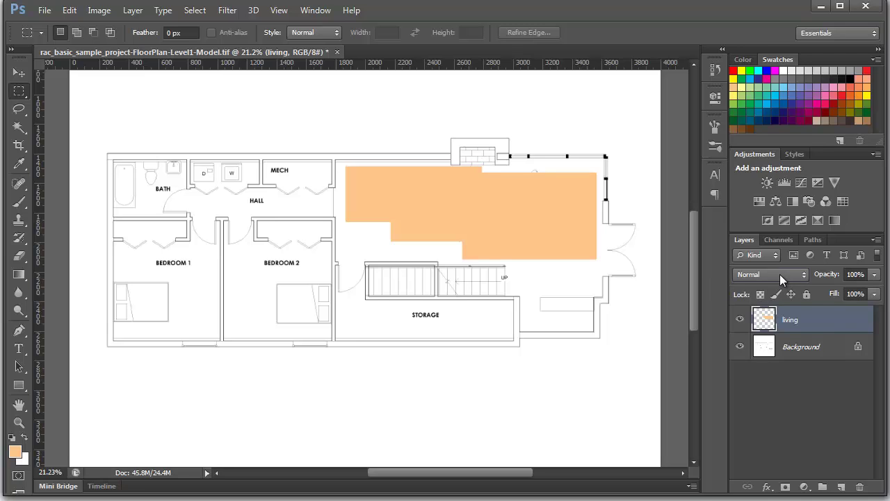
click(779, 274)
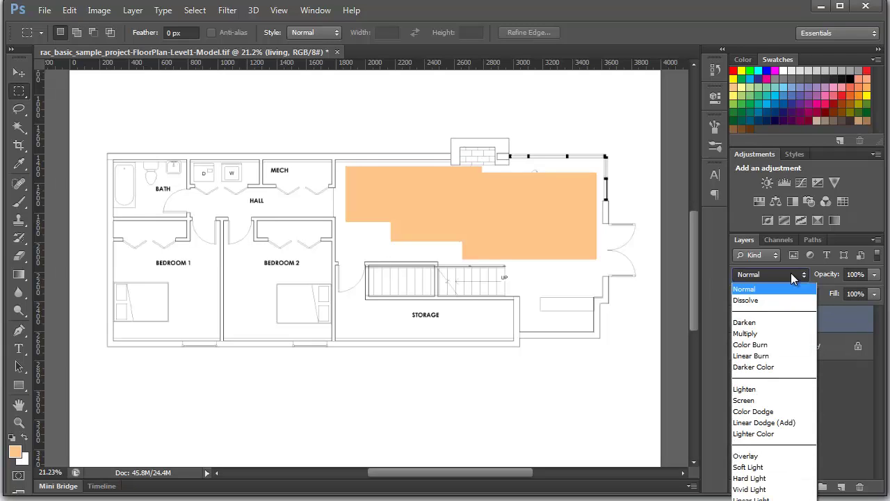
click(766, 334)
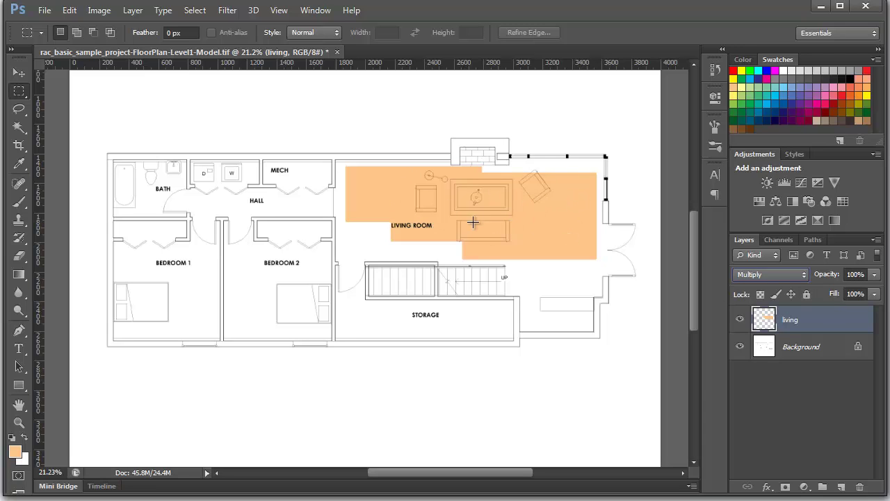
click(18, 72)
mouse_move(390, 176)
mouse_down()
mouse_move(305, 183)
mouse_move(324, 174)
mouse_up()
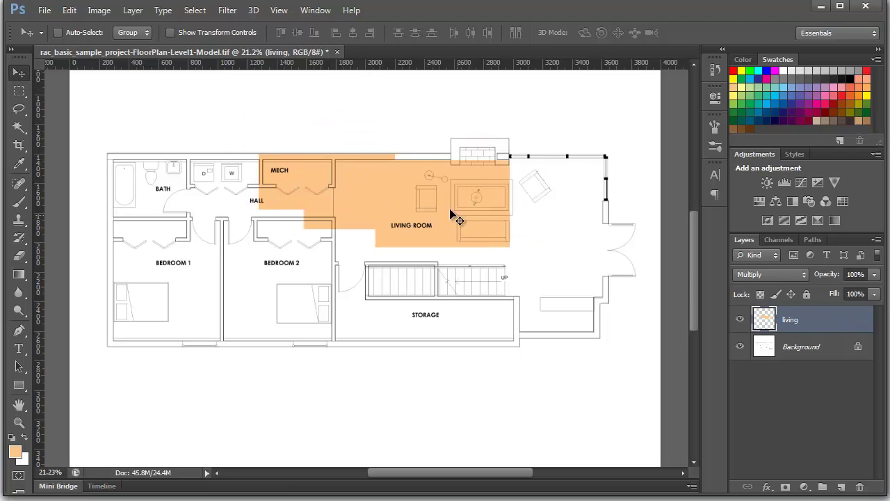
mouse_move(451, 213)
mouse_down()
mouse_move(363, 194)
mouse_move(493, 166)
mouse_move(411, 197)
mouse_up()
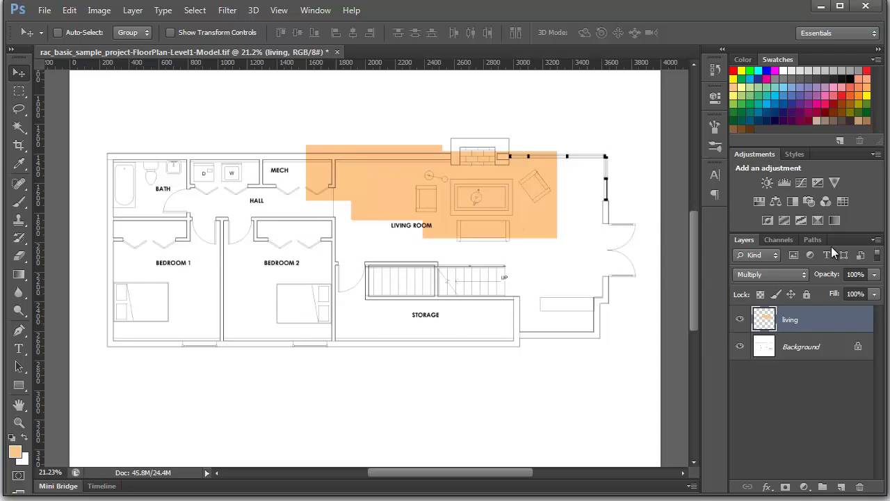
click(769, 274)
click(764, 288)
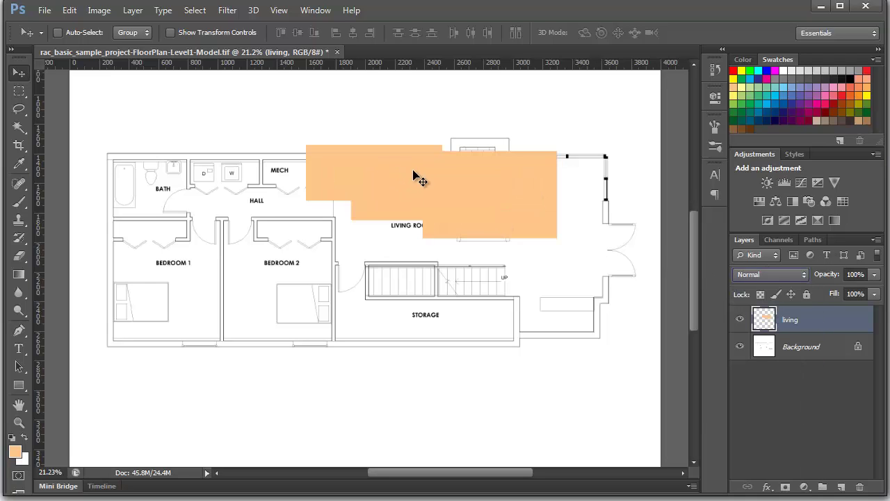
mouse_move(412, 150)
mouse_down()
mouse_move(413, 179)
mouse_move(504, 157)
mouse_up()
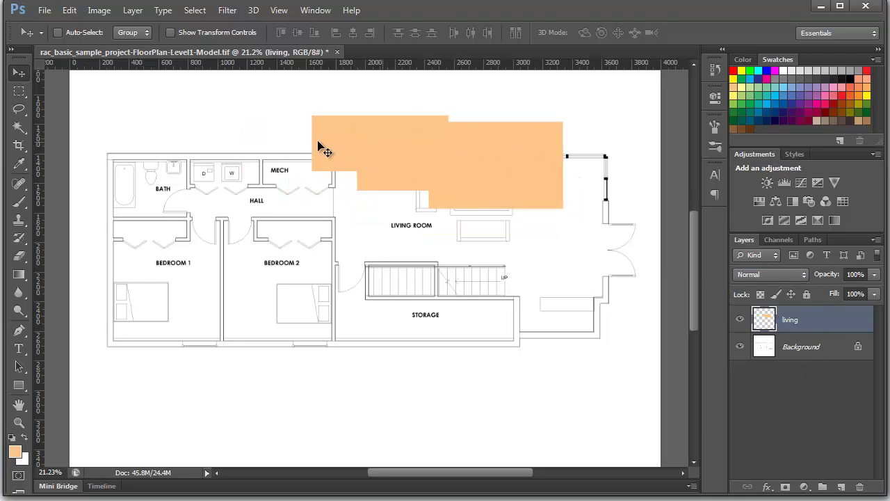
click(758, 277)
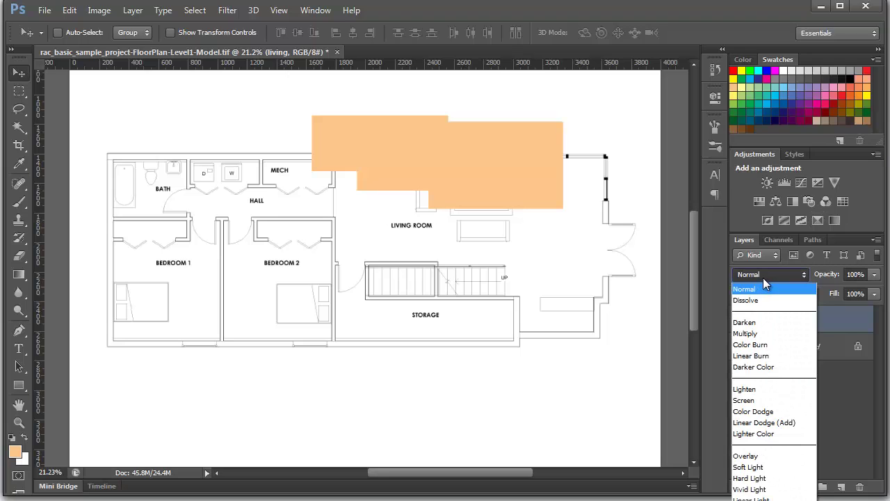
click(745, 333)
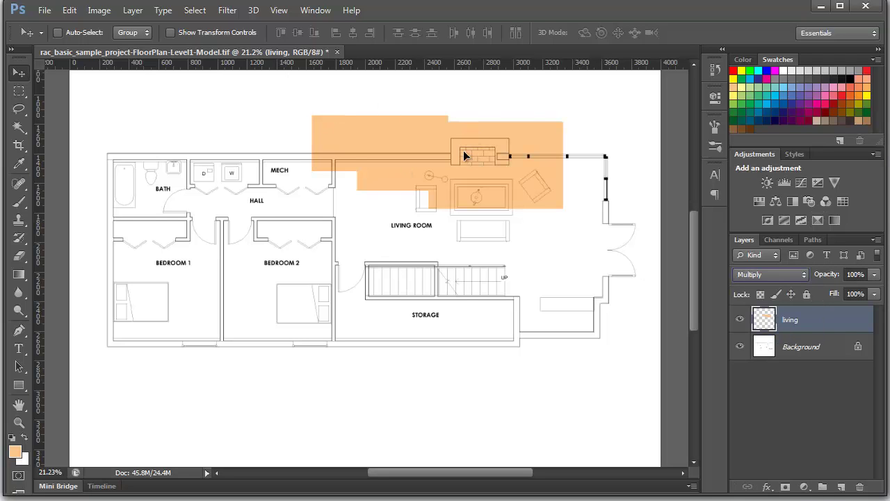
drag(463, 150, 481, 161)
click(766, 274)
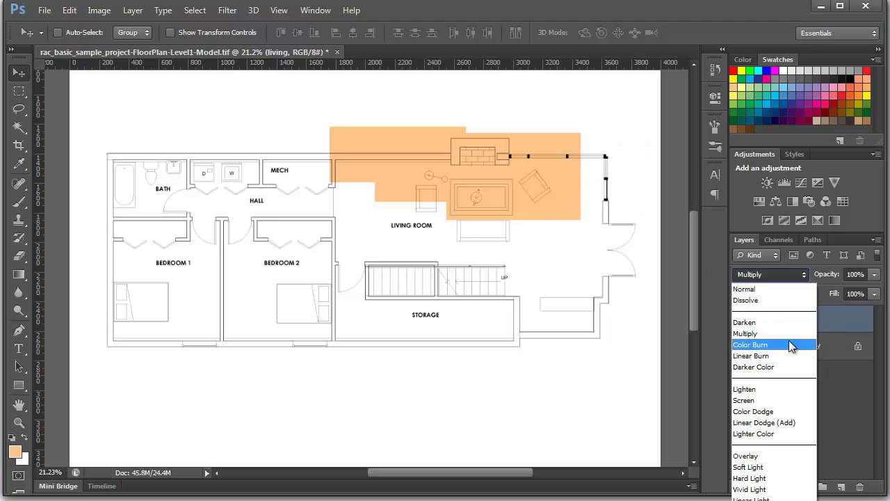
click(770, 330)
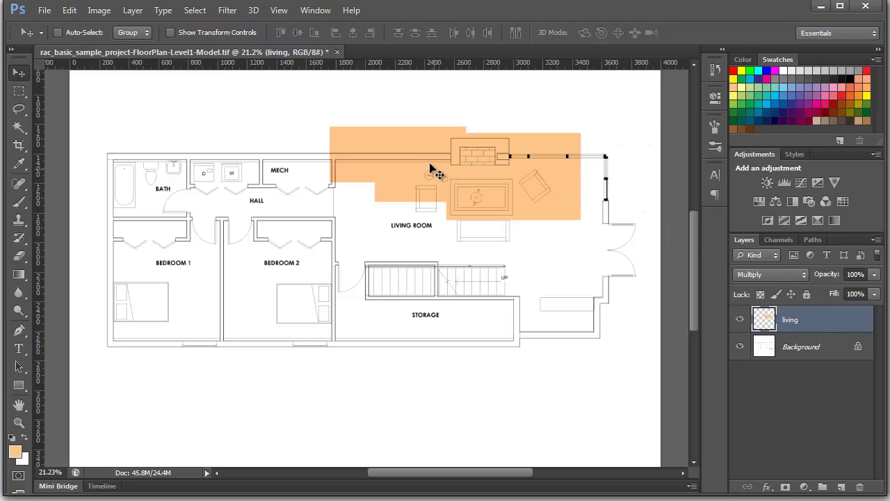
mouse_move(429, 165)
mouse_down()
mouse_move(435, 196)
mouse_move(453, 199)
mouse_up()
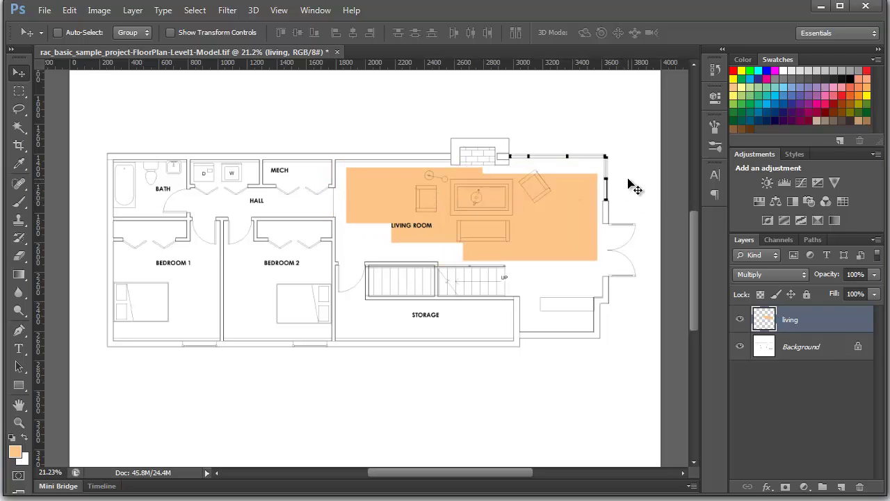
- Zoom out and fit the whole floor plan on screen
scroll(634, 187, up, 3)
scroll(629, 183, up, 2)
scroll(629, 184, up, 2)
scroll(612, 178, up, 1)
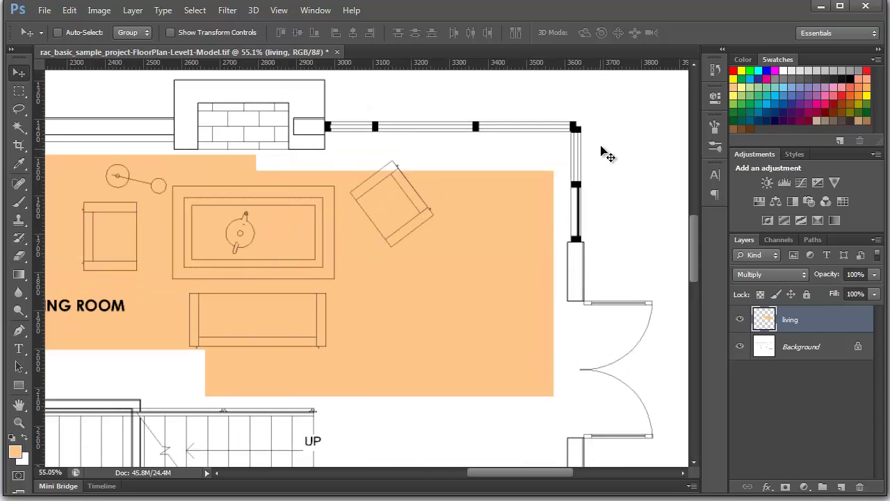
scroll(594, 156, down, 2)
scroll(556, 167, down, 2)
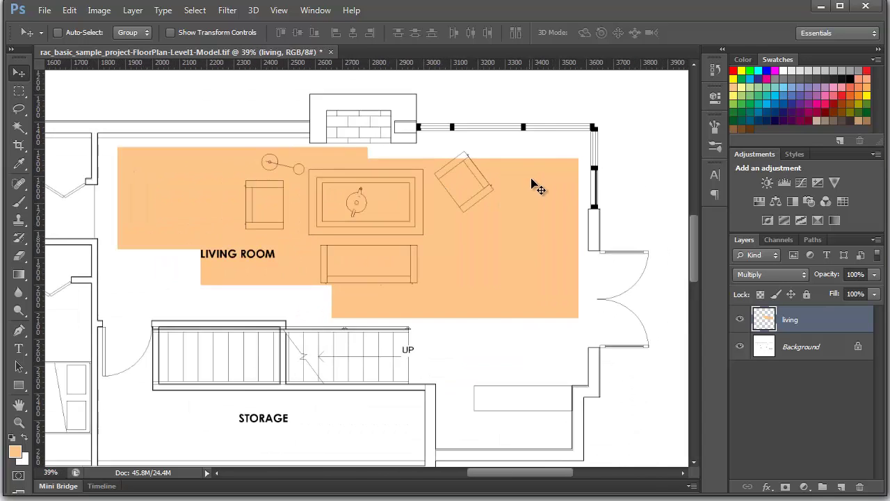
scroll(535, 181, up, 3)
click(19, 424)
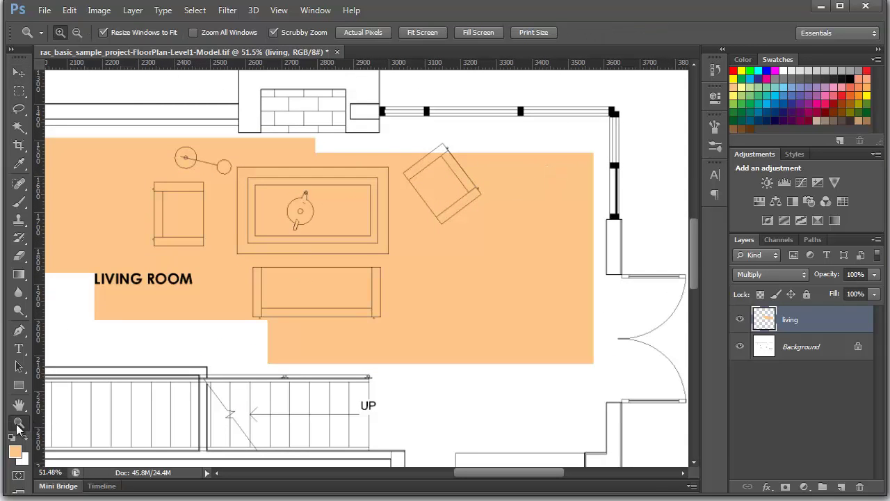
mouse_move(417, 259)
mouse_down()
mouse_move(355, 150)
mouse_move(461, 114)
mouse_up()
mouse_move(334, 14)
mouse_down()
mouse_move(312, 34)
mouse_move(393, 270)
mouse_move(328, 234)
mouse_up()
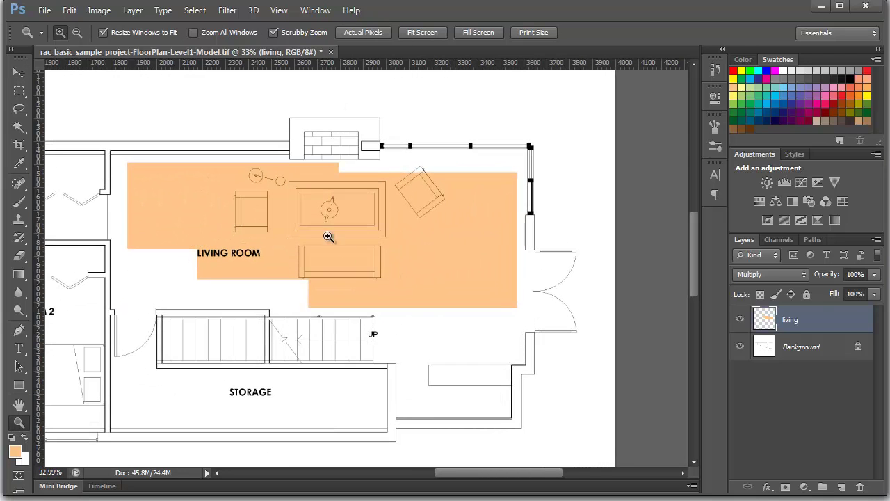
double_click(18, 405)
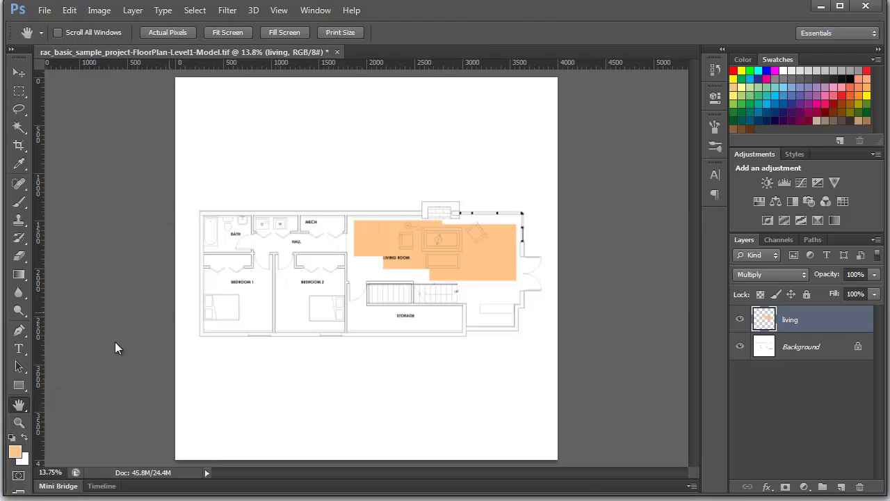
- Zoom in and pan to frame the living room, hall, Bedroom 2 and storage
click(19, 422)
mouse_move(482, 244)
mouse_down()
mouse_move(452, 204)
mouse_move(360, 137)
mouse_move(378, 255)
mouse_move(363, 308)
mouse_move(383, 324)
mouse_up()
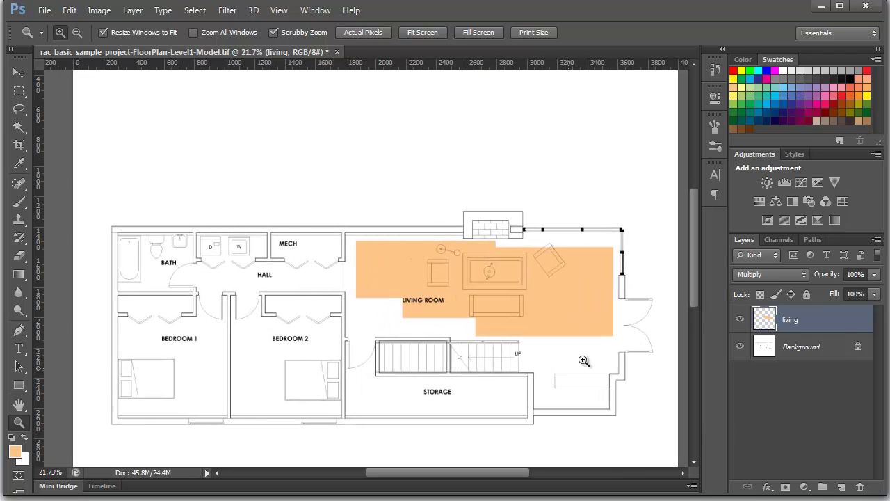
drag(537, 317, 558, 260)
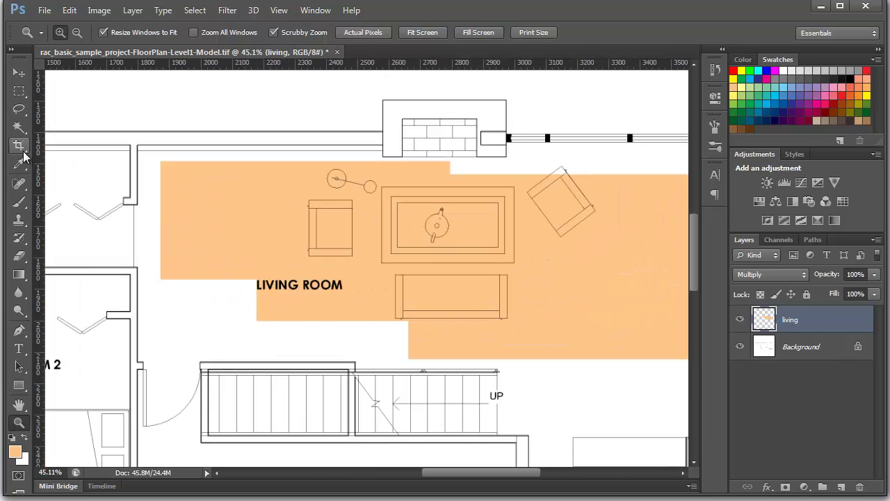
click(20, 406)
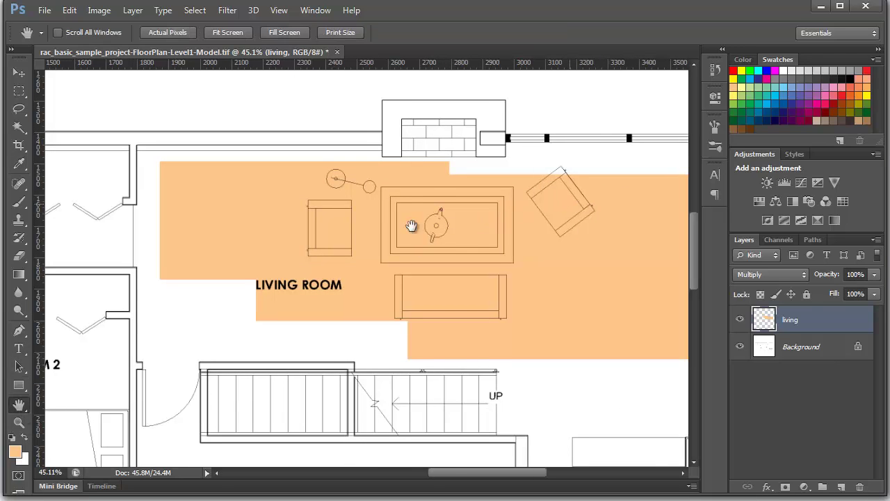
drag(570, 203, 456, 229)
alt+scroll(469, 220, down, 2)
alt+scroll(469, 221, down, 2)
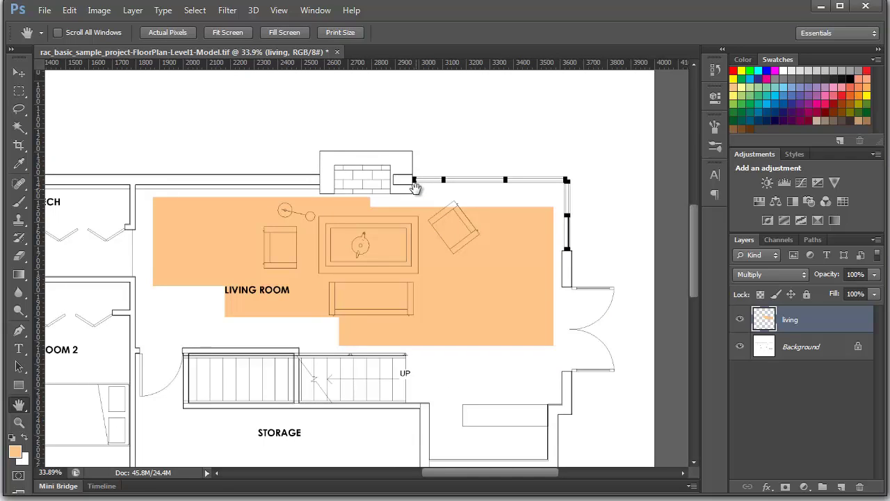
drag(464, 162, 476, 130)
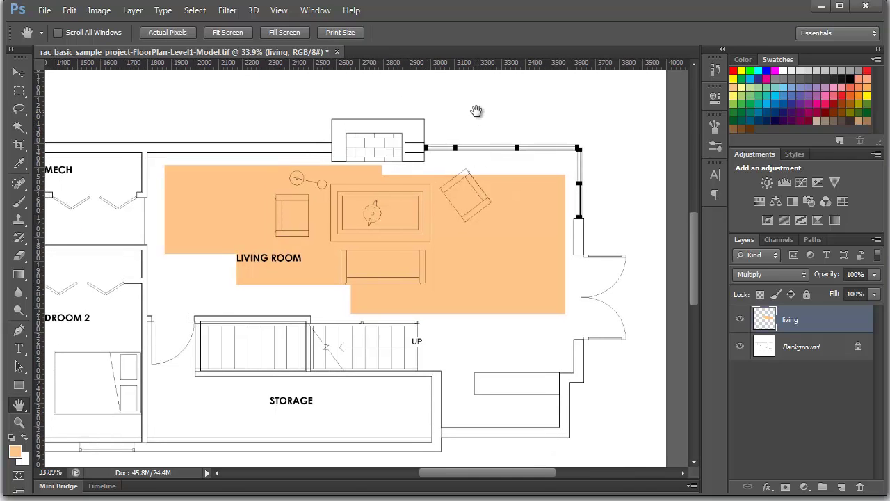
drag(475, 111, 480, 140)
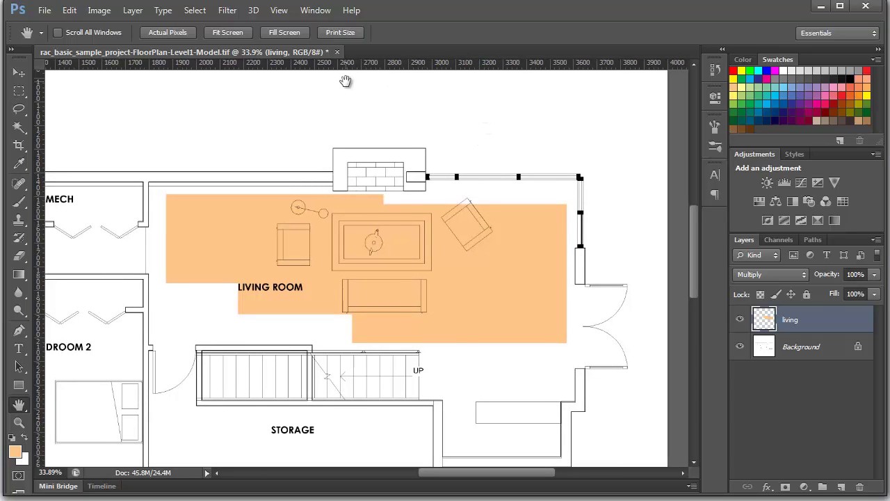
drag(453, 207, 453, 166)
scroll(605, 203, down, 1)
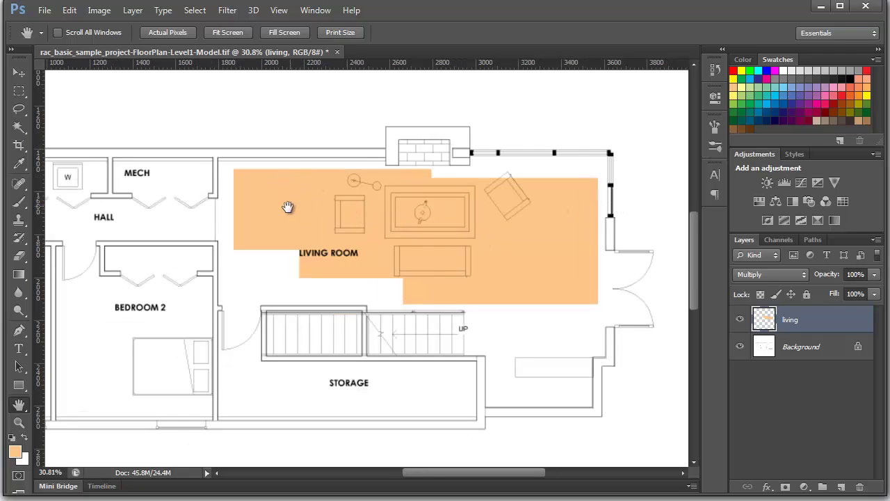
drag(288, 204, 320, 185)
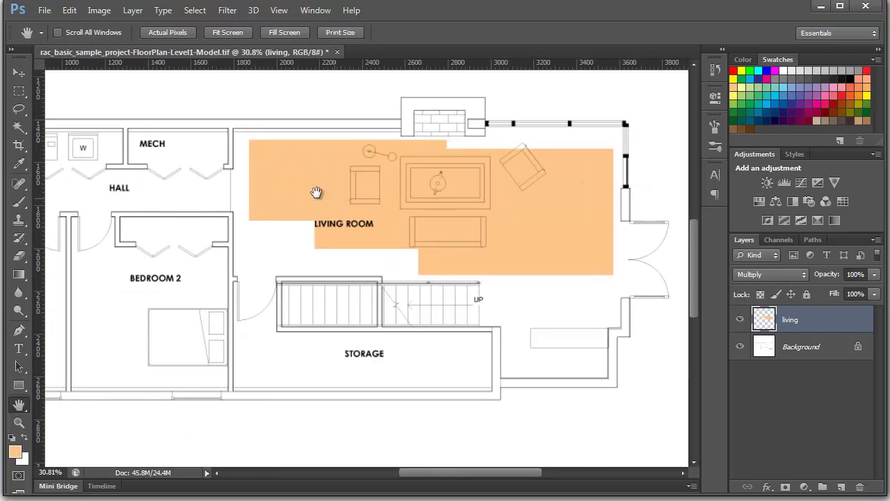
drag(261, 182, 340, 215)
scroll(487, 225, right, 3)
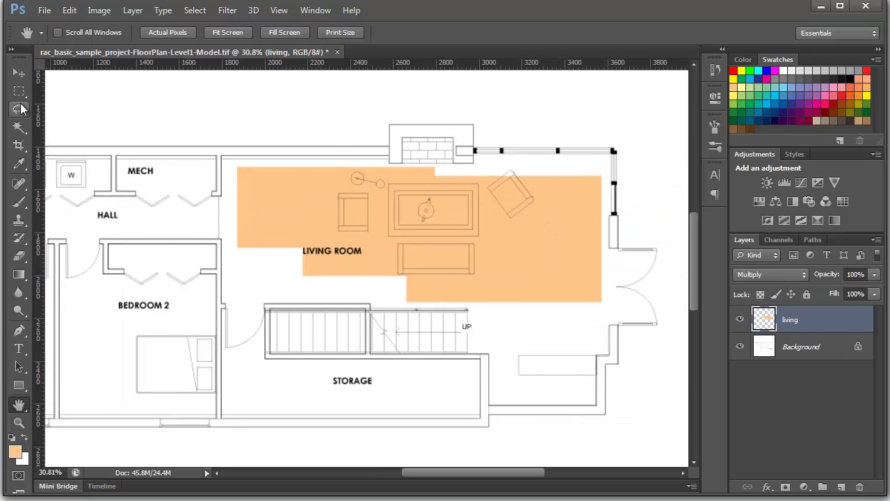
- Fill the living room's top-right corner by the windows with peach and deselect
click(19, 91)
drag(610, 154, 476, 225)
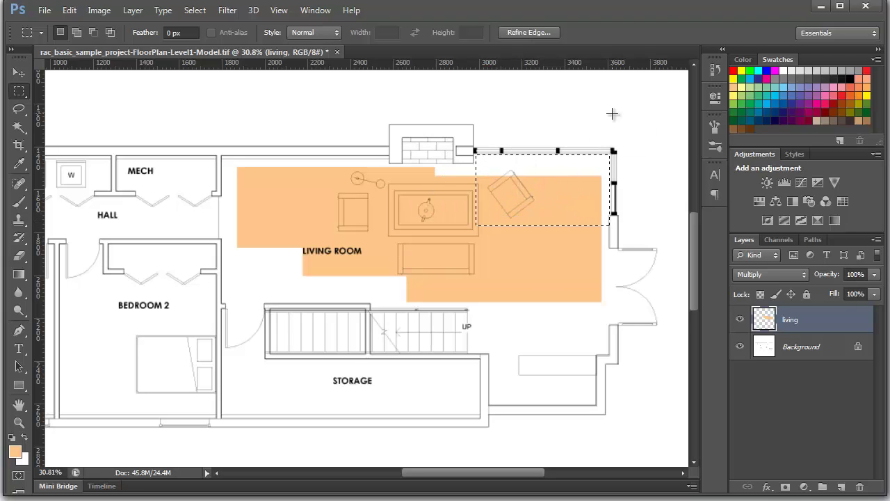
key(alt+BackSpace)
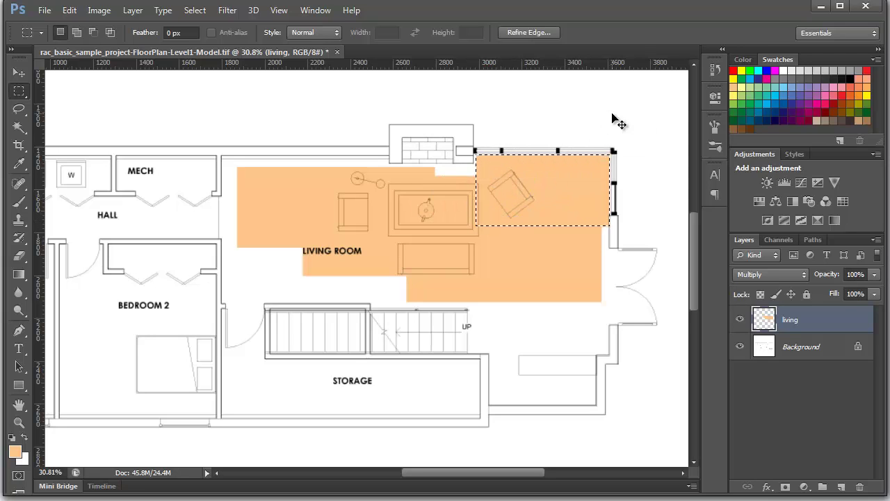
key(ctrl+d)
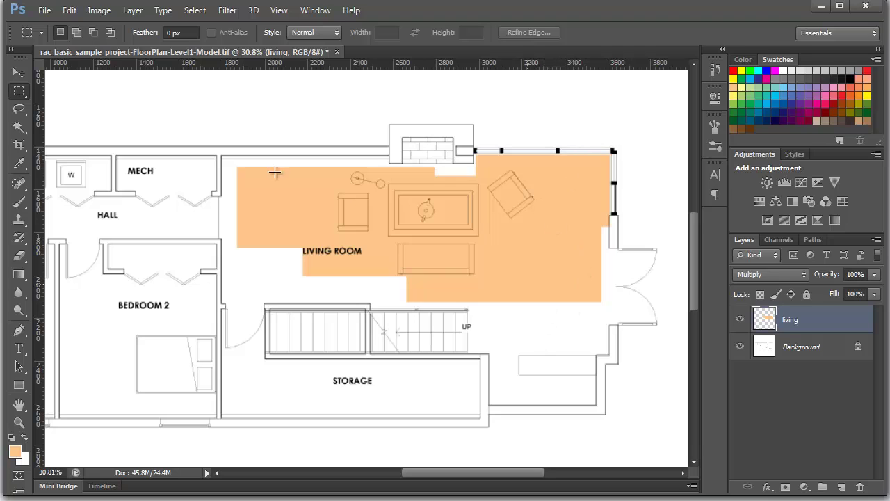
click(19, 203)
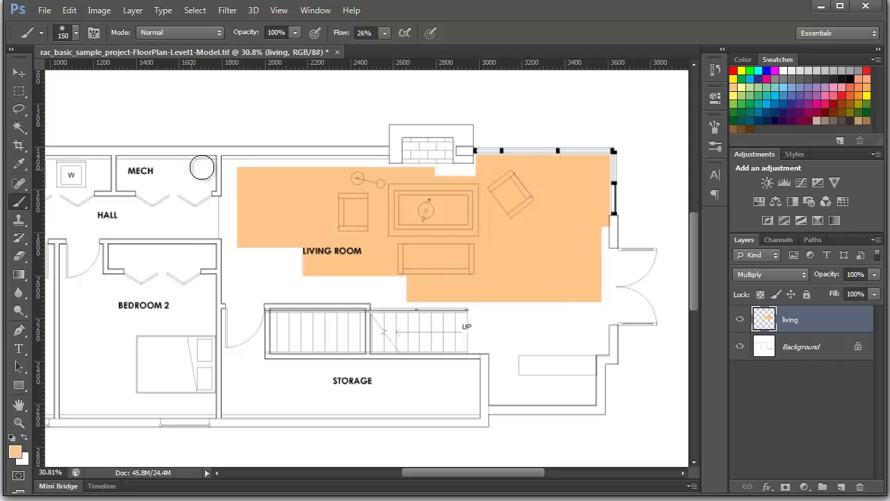
- Paint soft peach strokes below the living room, raising brush flow to 100%
click(75, 35)
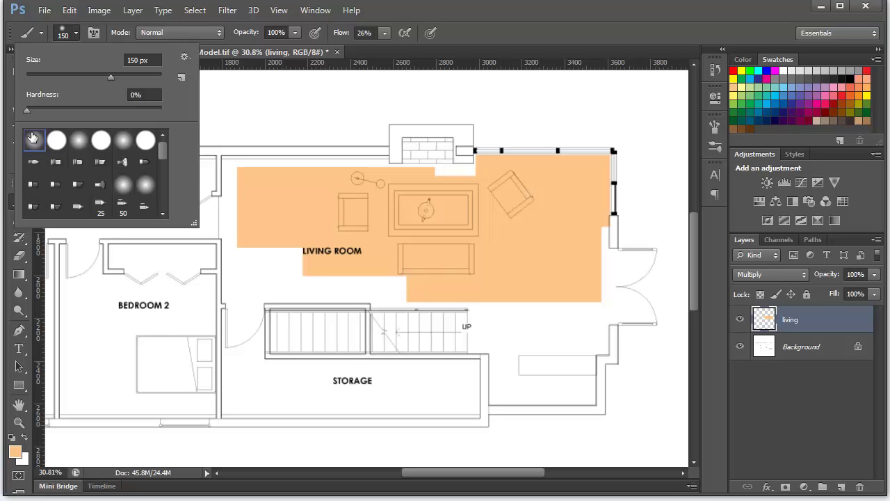
click(524, 319)
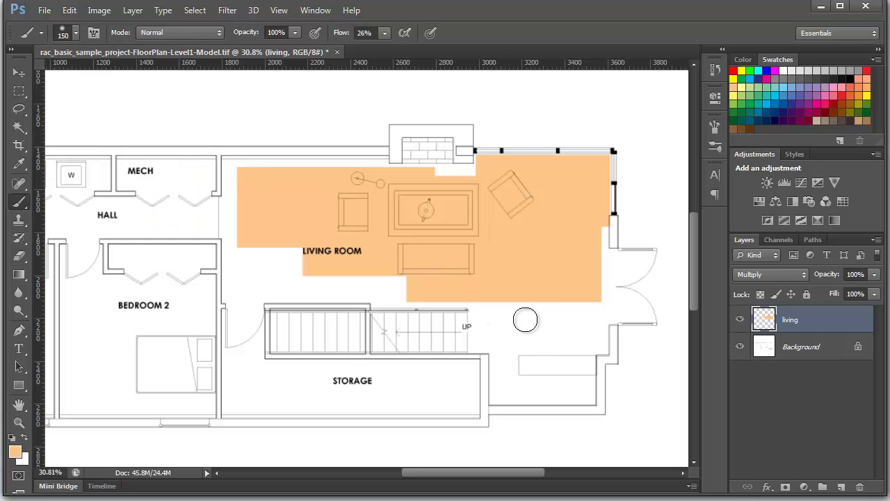
mouse_move(525, 320)
mouse_down()
mouse_move(496, 327)
mouse_move(570, 320)
mouse_up()
mouse_move(511, 328)
mouse_down()
mouse_move(582, 321)
mouse_move(494, 313)
mouse_up()
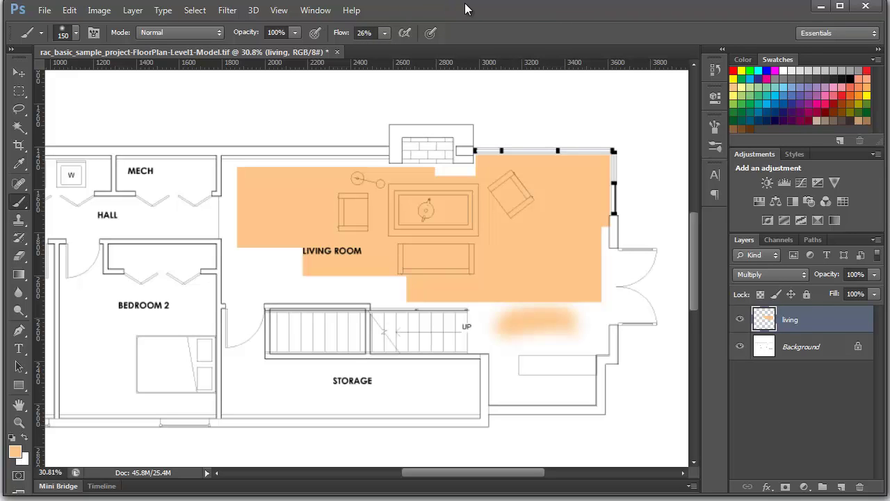
click(385, 32)
drag(384, 50, 560, 32)
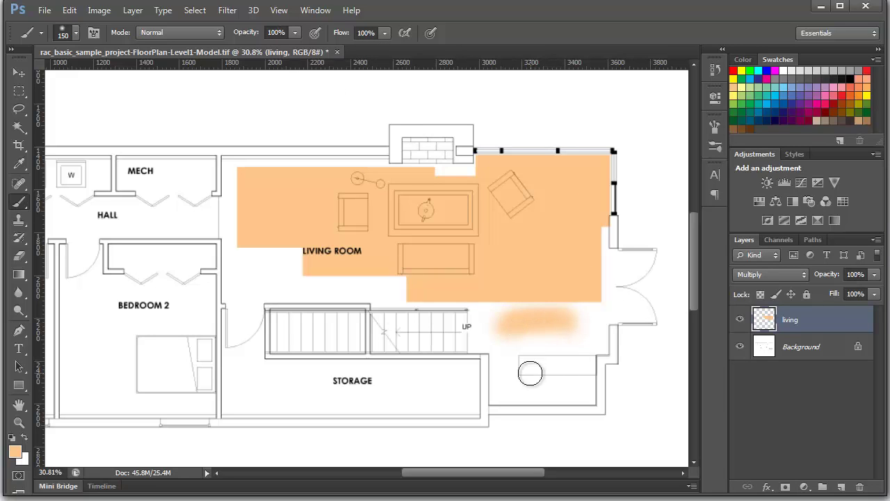
mouse_move(497, 376)
mouse_down()
mouse_move(551, 363)
mouse_move(520, 357)
mouse_up()
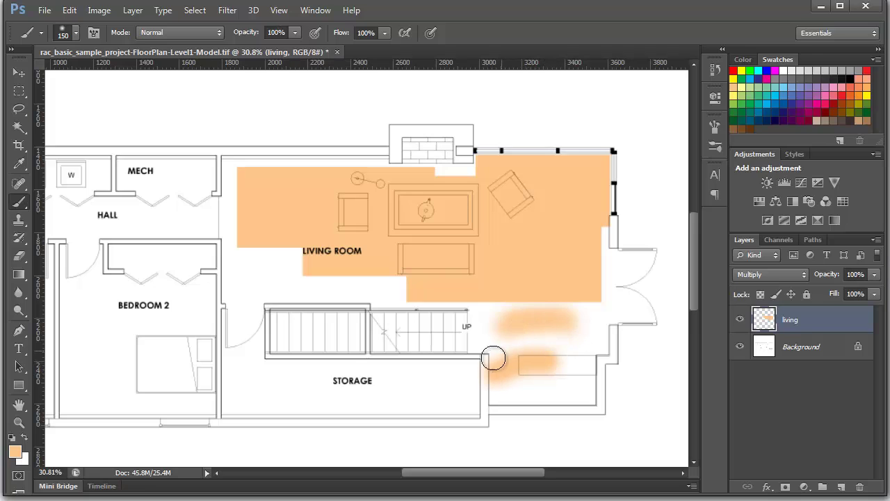
- Set brush hardness to 100% and paint hard peach strokes across storage and the right side
click(76, 31)
drag(28, 111, 162, 110)
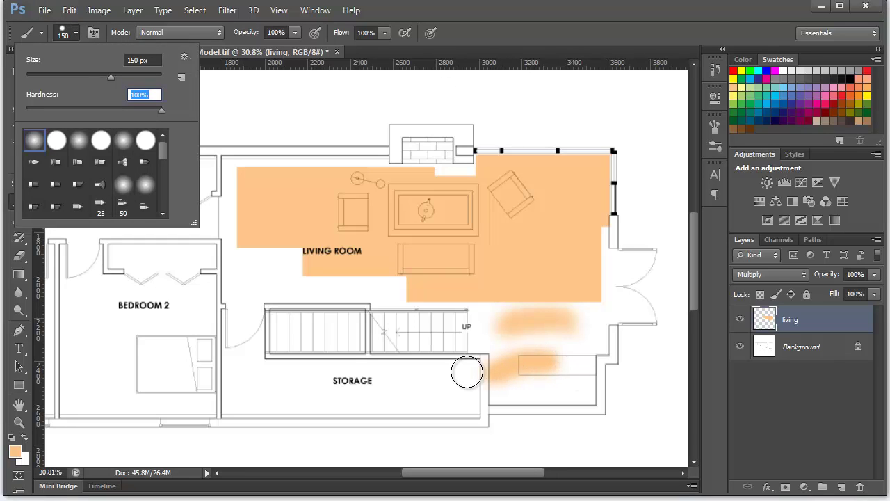
key(Return)
drag(358, 376, 394, 381)
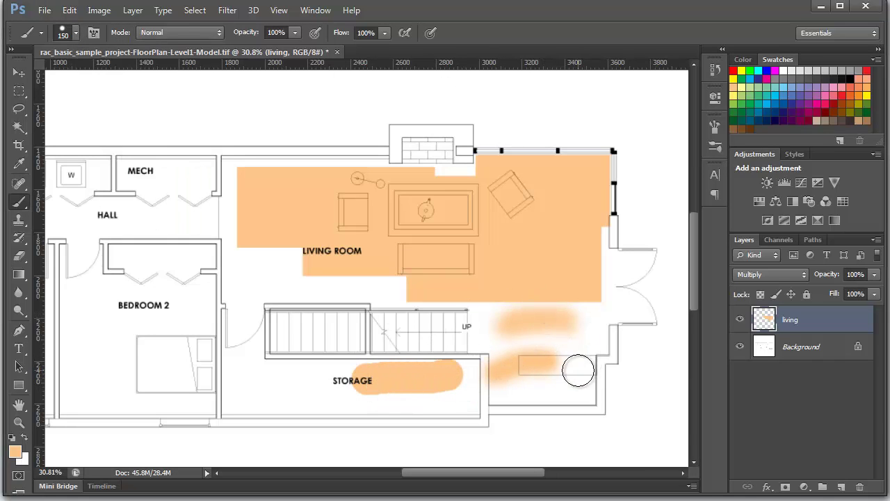
drag(577, 357, 578, 401)
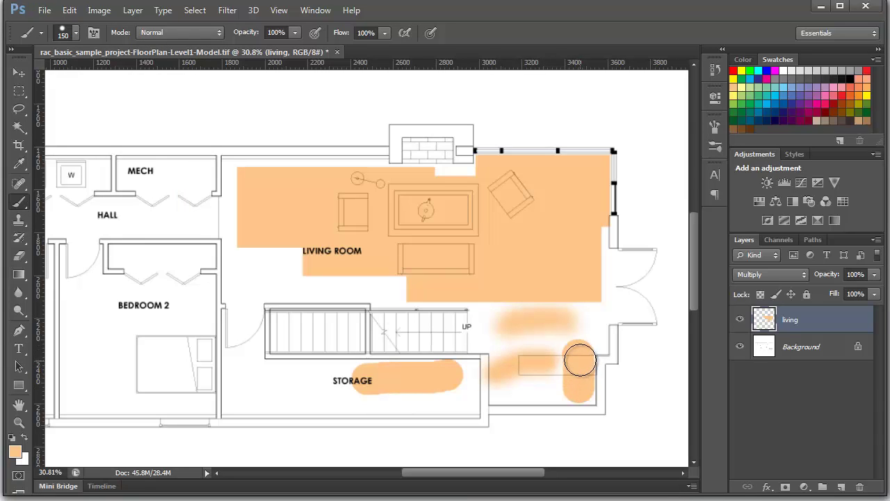
scroll(611, 438, up, 2)
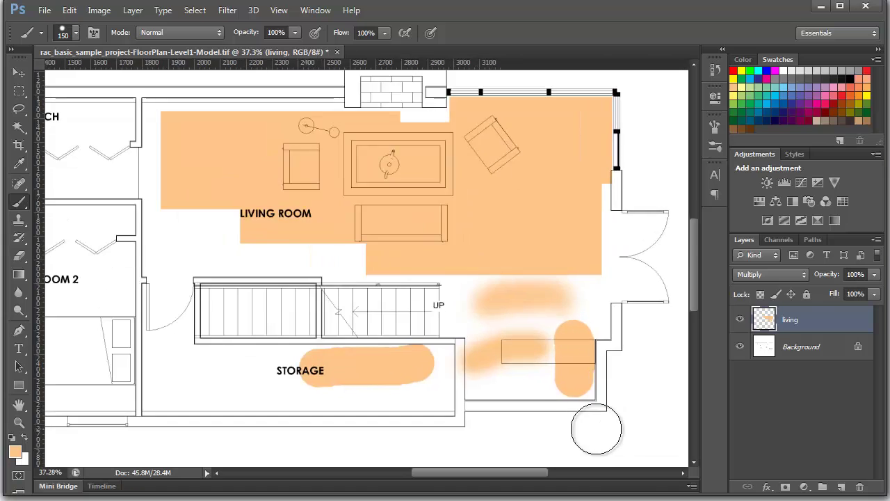
scroll(596, 427, up, 3)
scroll(595, 417, up, 3)
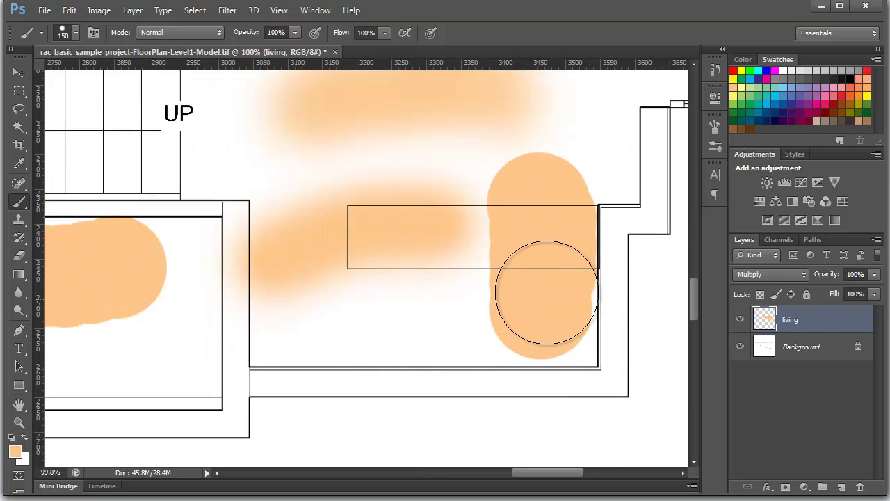
- Shrink the brush to 42 px and touch up the vertical peach stroke's edge
click(76, 33)
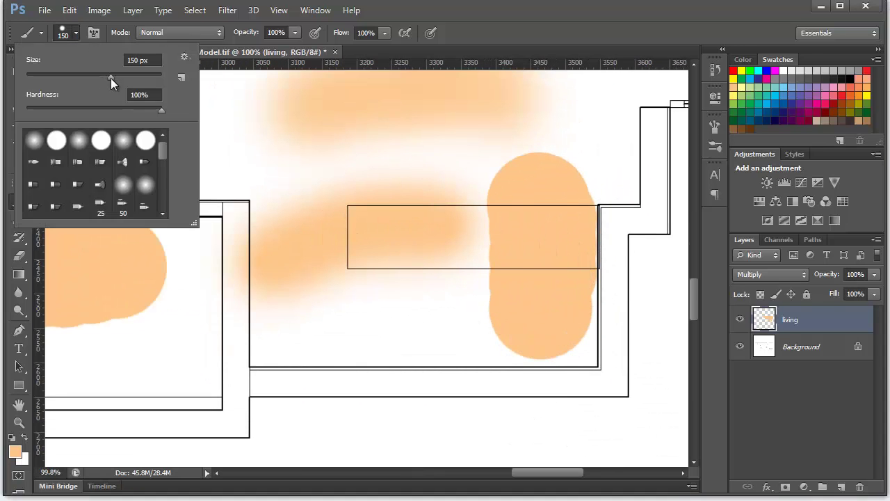
drag(110, 78, 55, 77)
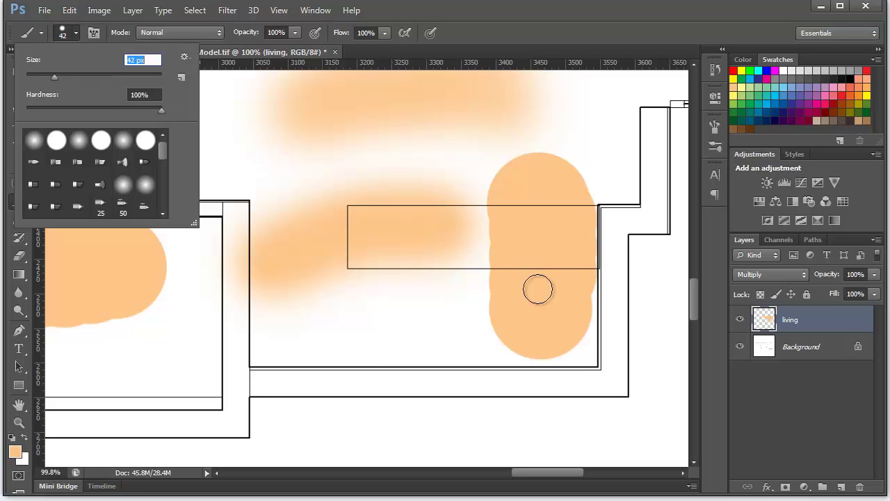
click(578, 274)
drag(579, 318, 581, 313)
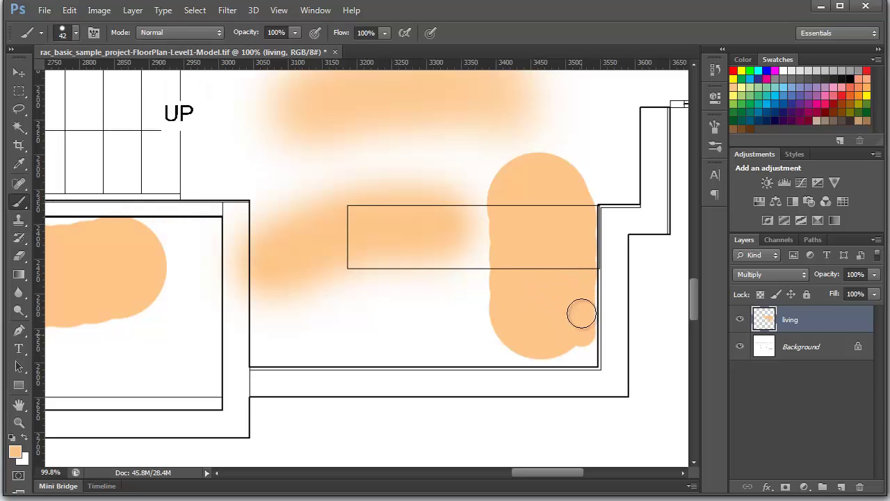
click(76, 32)
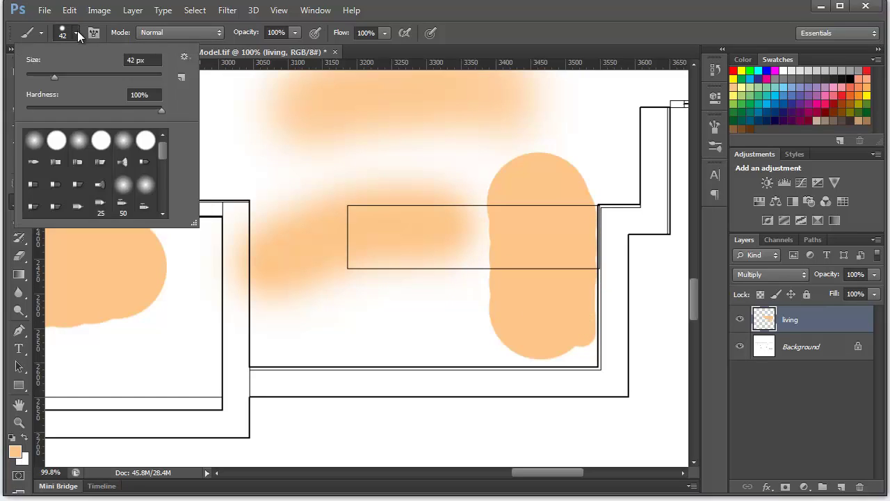
key(Escape)
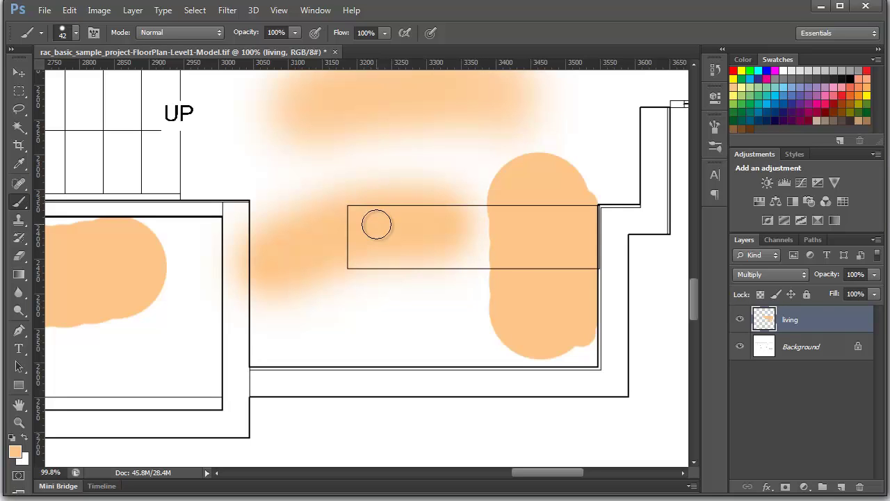
- Paint the lower room with an enlarged brush, then close the bottom-edge gaps with a smaller one
key(bracketleft)
key(bracketleft)
key(bracketleft)
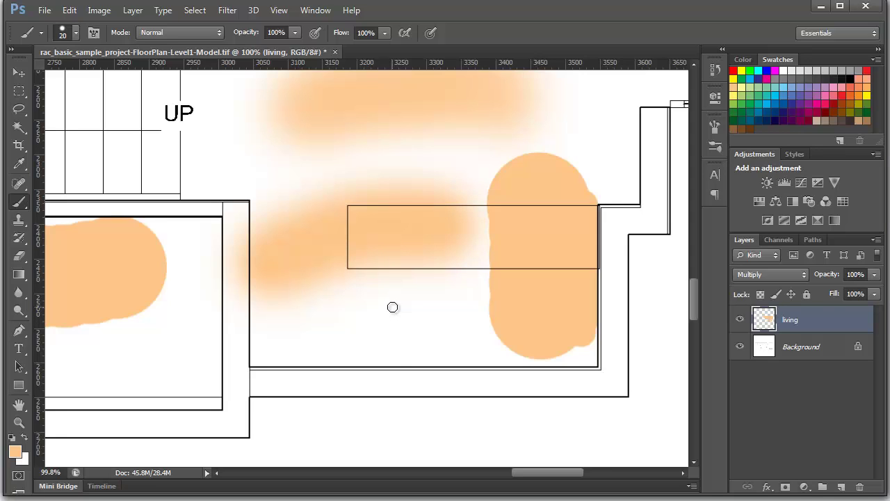
key(bracketright)
key(bracketright)
key(bracketright)
key(bracketright)
key(bracketright)
key(bracketright)
key(bracketright)
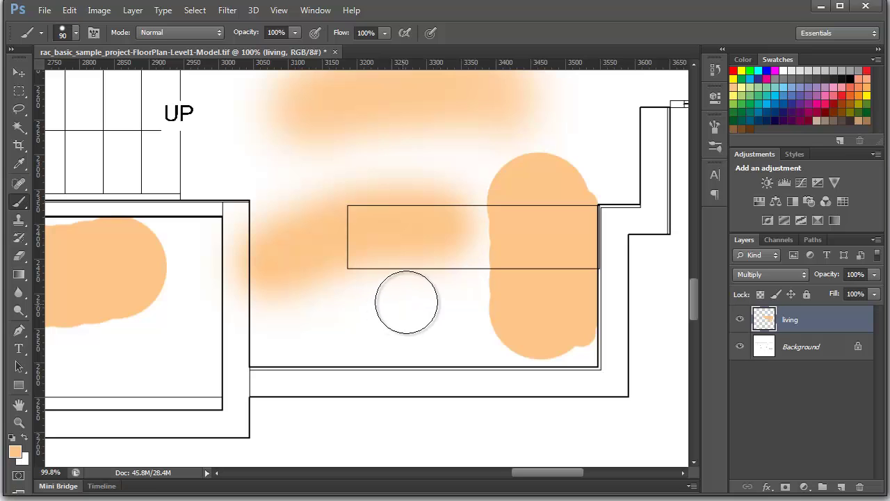
key(bracketright)
key(bracketright)
key(bracketright)
key(bracketright)
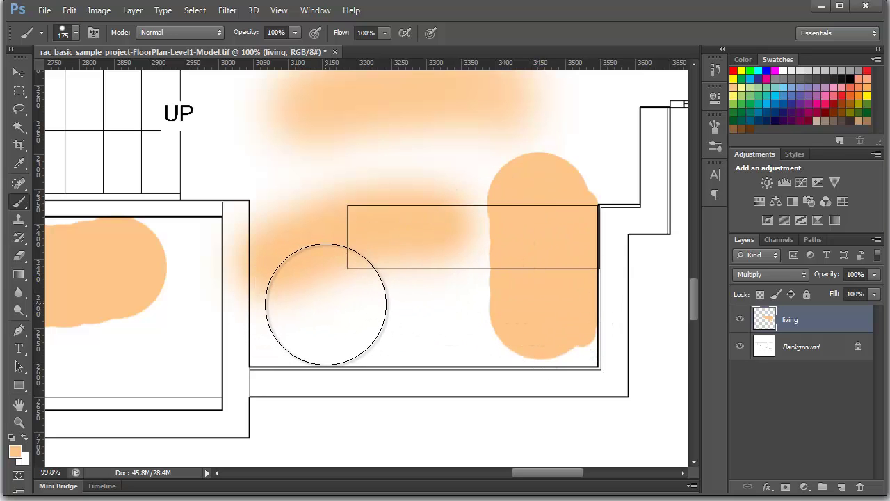
mouse_move(326, 304)
mouse_down()
mouse_move(346, 304)
mouse_move(338, 308)
mouse_move(366, 320)
mouse_move(402, 304)
mouse_move(528, 324)
mouse_move(530, 312)
mouse_up()
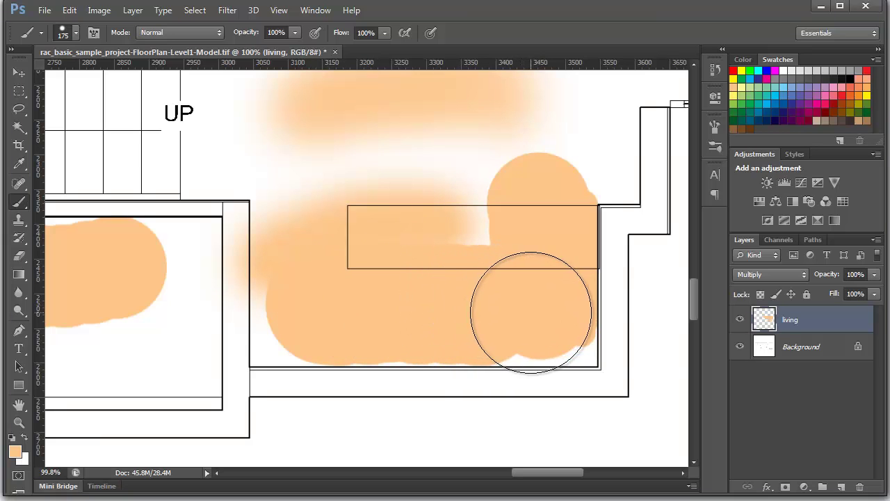
key(bracketleft)
key(bracketleft)
key(bracketleft)
key(bracketleft)
key(bracketleft)
key(bracketleft)
key(bracketleft)
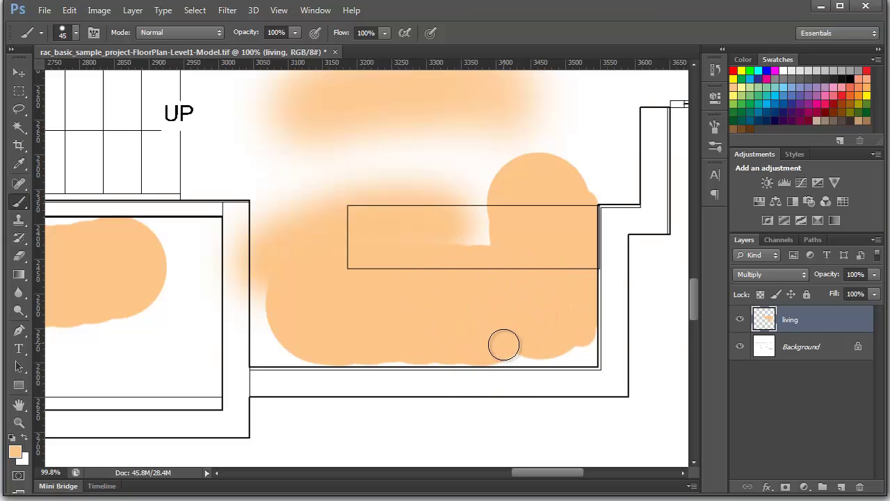
drag(503, 344, 562, 349)
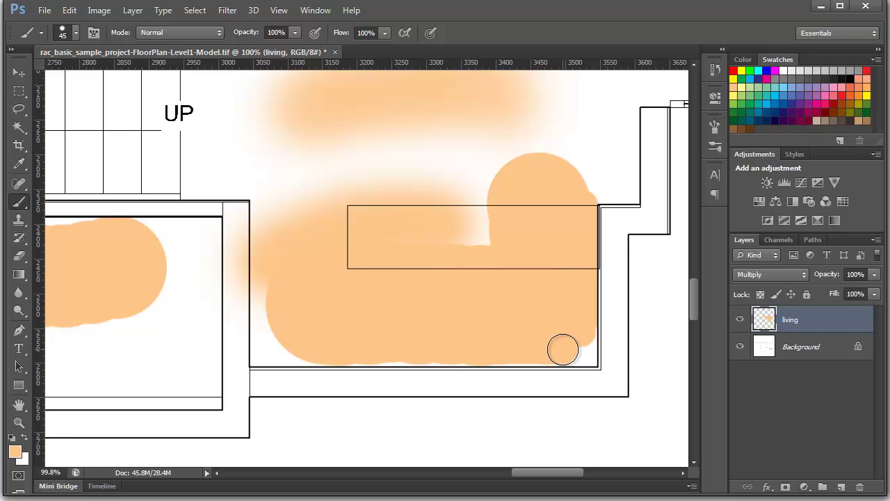
key(bracketleft)
key(bracketleft)
key(bracketleft)
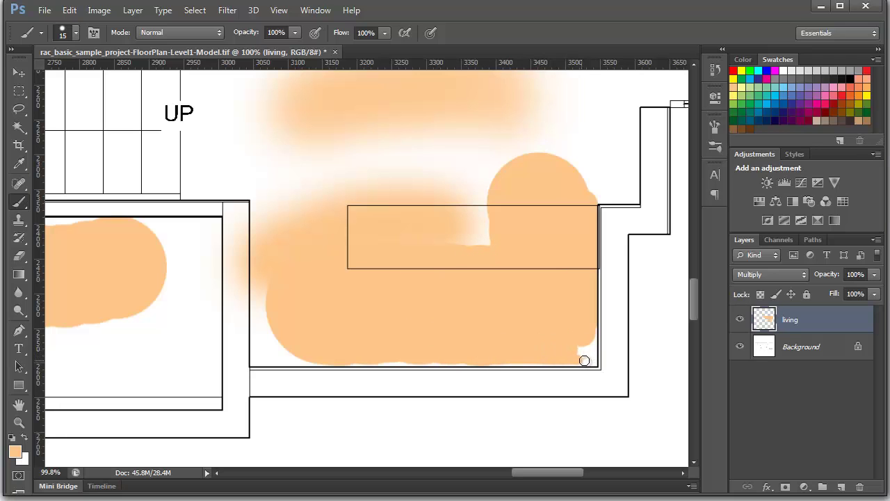
- With a small brush, paint the white notches at the living room's bottom-right corner and right wall orange
scroll(650, 385, up, 2)
scroll(637, 382, up, 3)
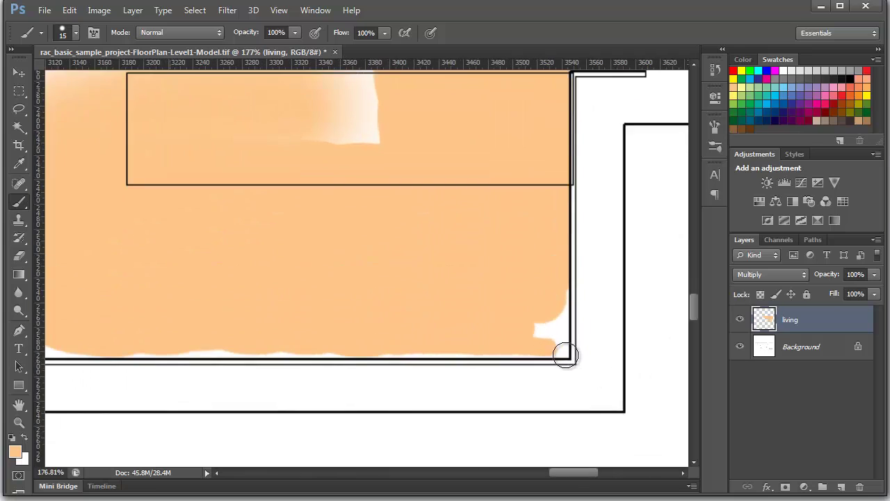
scroll(564, 354, up, 3)
key(bracketleft)
key(bracketleft)
key(bracketleft)
key(bracketleft)
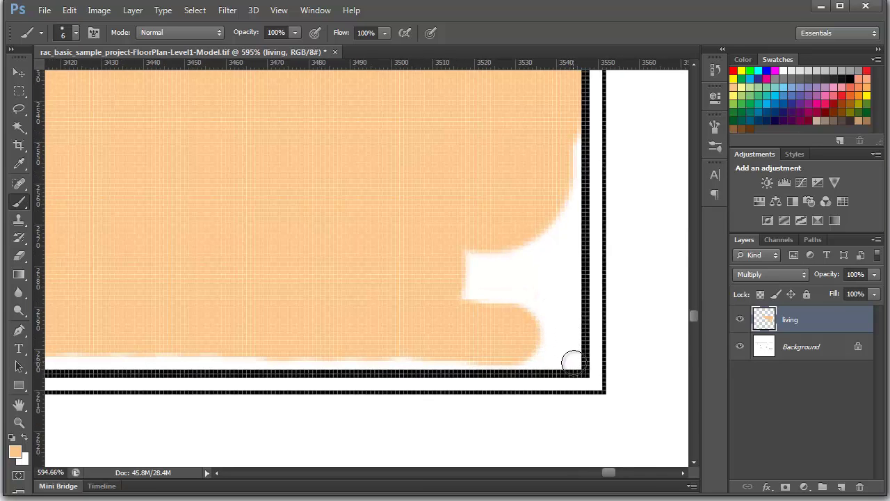
mouse_move(566, 358)
mouse_down()
mouse_move(564, 294)
mouse_move(549, 357)
mouse_move(563, 354)
mouse_move(516, 354)
mouse_move(553, 331)
mouse_up()
key(bracketleft)
key(bracketleft)
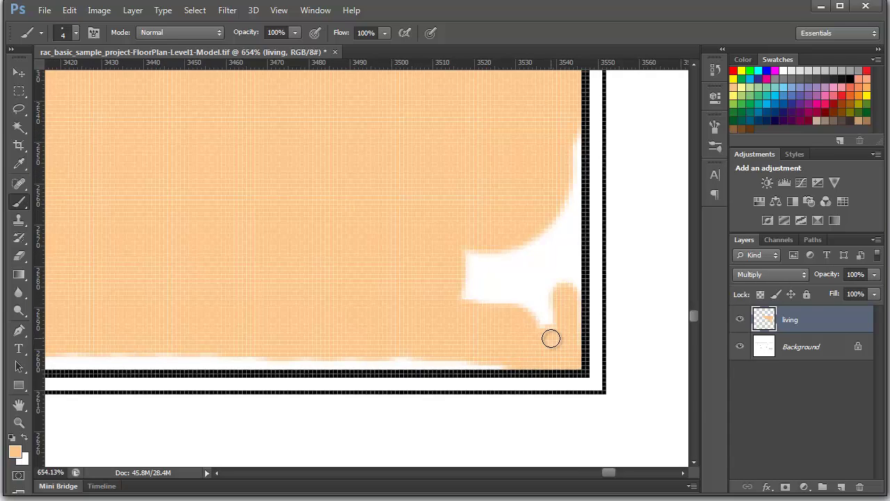
scroll(550, 338, up, 1)
scroll(500, 331, down, 2)
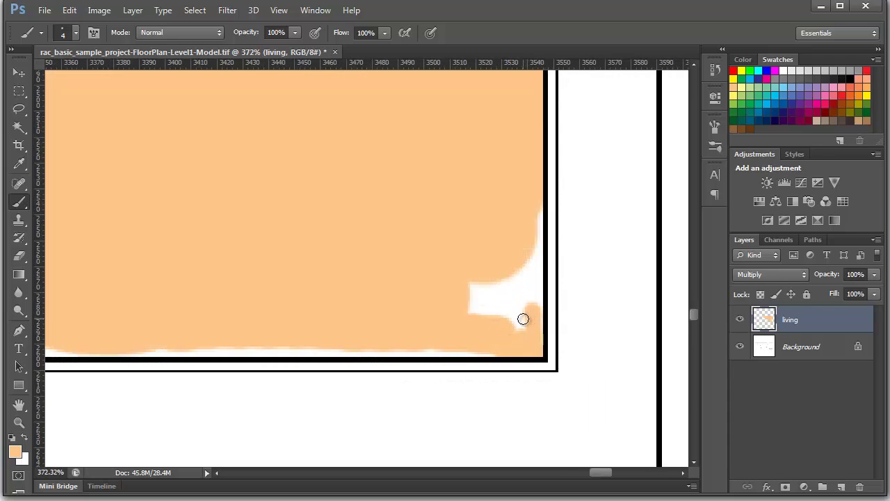
scroll(523, 319, up, 1)
key(bracketright)
key(bracketleft)
key(bracketleft)
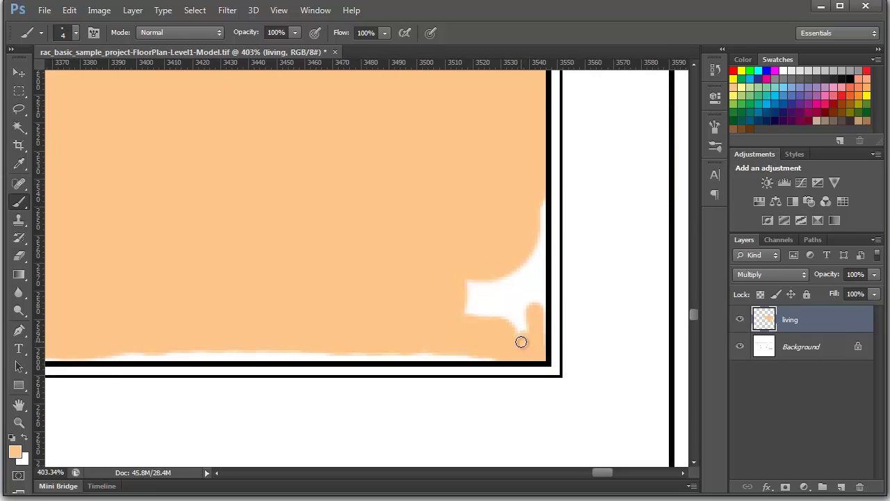
mouse_move(520, 342)
mouse_down()
mouse_move(521, 250)
mouse_move(499, 310)
mouse_up()
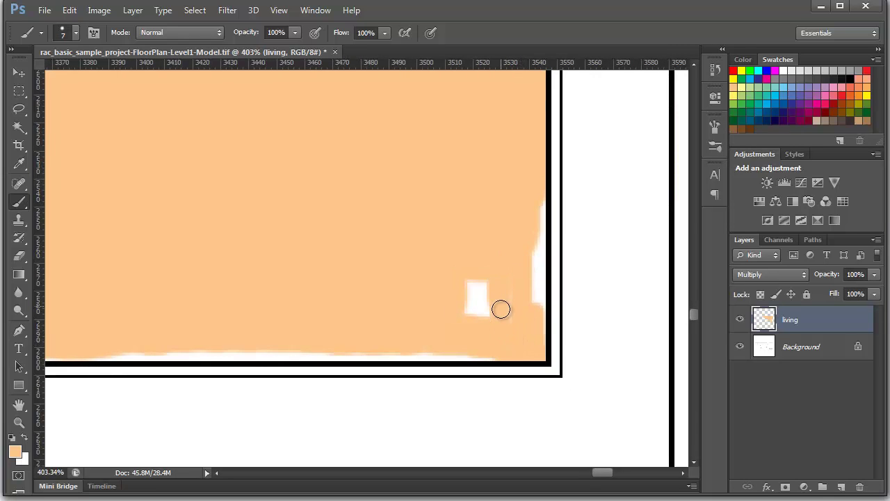
key(bracketright)
key(bracketright)
scroll(500, 310, down, 1)
scroll(501, 306, up, 1)
scroll(502, 285, up, 1)
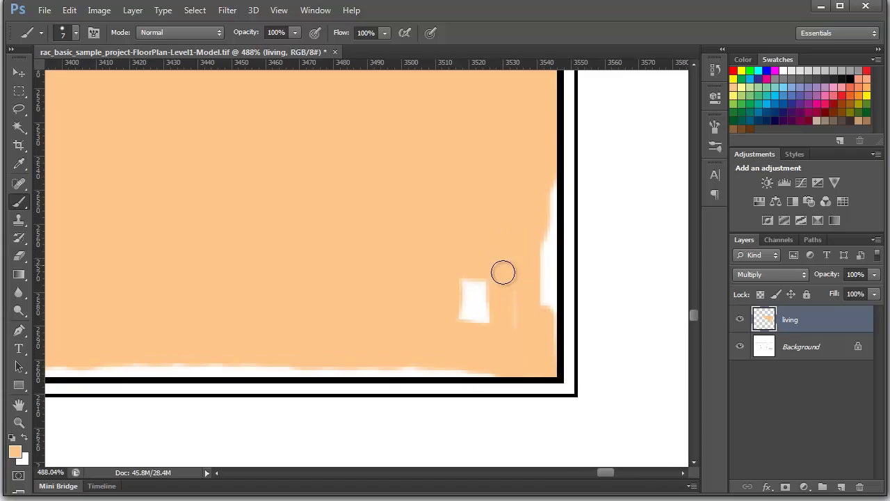
mouse_move(492, 318)
mouse_down()
mouse_move(465, 306)
mouse_move(480, 294)
mouse_up()
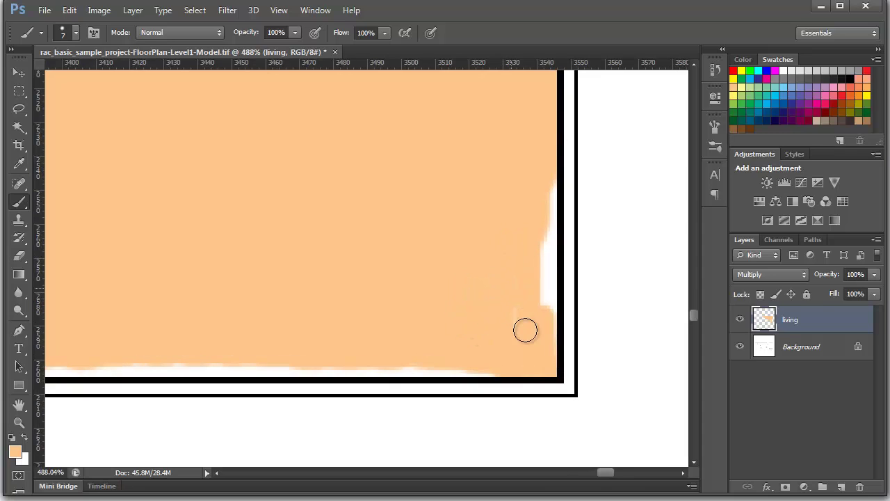
mouse_move(538, 181)
mouse_down()
mouse_move(534, 299)
mouse_move(549, 333)
mouse_move(543, 187)
mouse_up()
- Fill the remaining white gap along the living room's orange bottom edge
scroll(542, 195, down, 1)
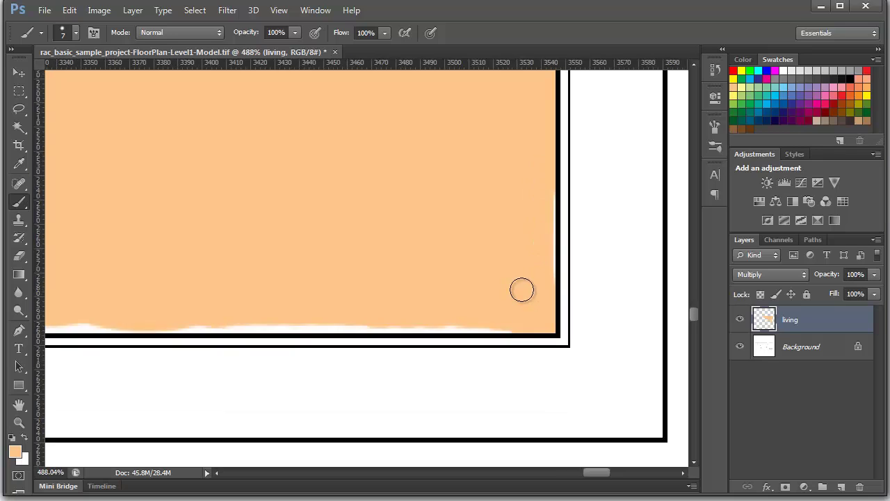
scroll(531, 208, up, 1)
scroll(548, 282, up, 1)
scroll(547, 333, up, 1)
scroll(546, 339, up, 1)
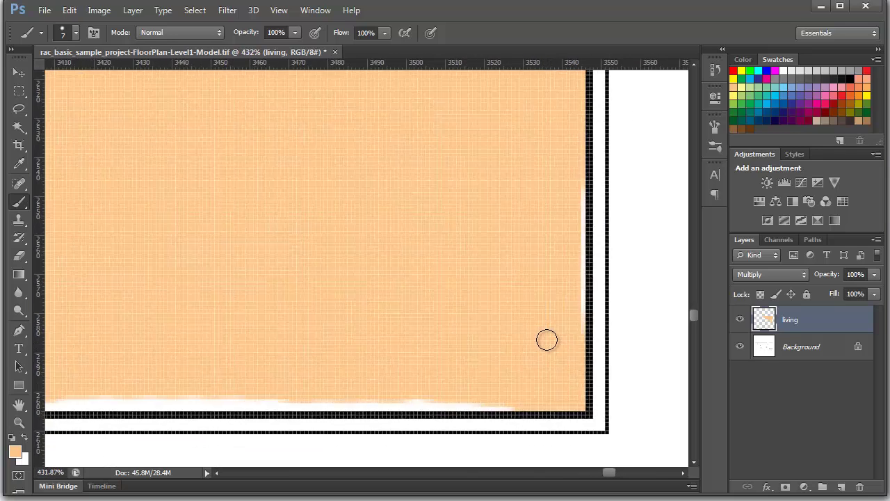
scroll(549, 306, down, 1)
scroll(552, 264, up, 1)
scroll(560, 229, down, 1)
scroll(560, 243, down, 1)
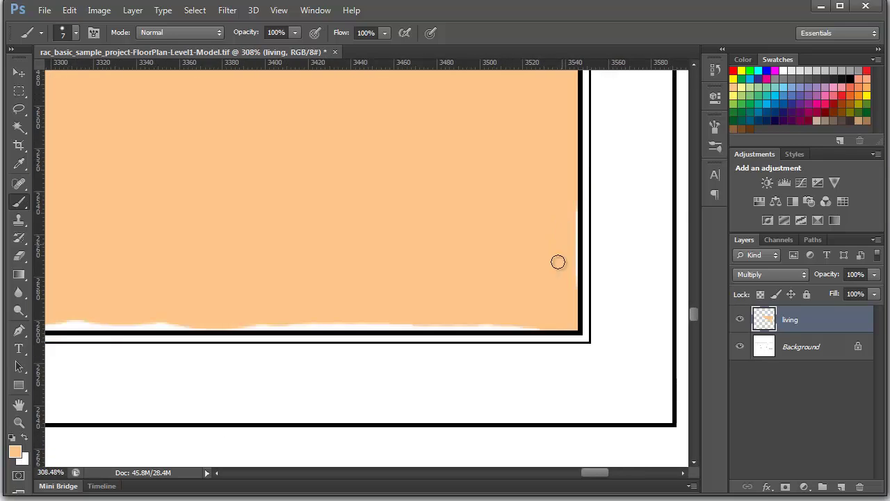
scroll(556, 271, down, 1)
key(bracketleft)
key(bracketleft)
scroll(552, 281, up, 1)
scroll(535, 277, up, 1)
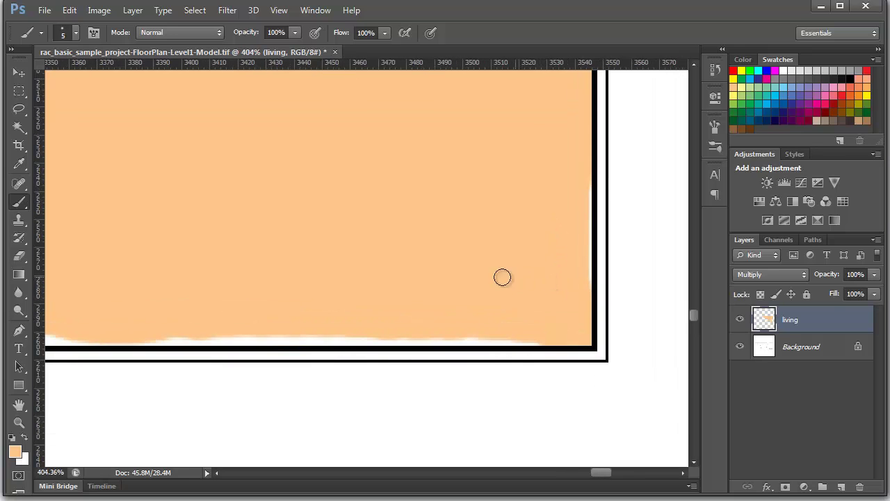
key(bracketright)
key(bracketright)
key(bracketright)
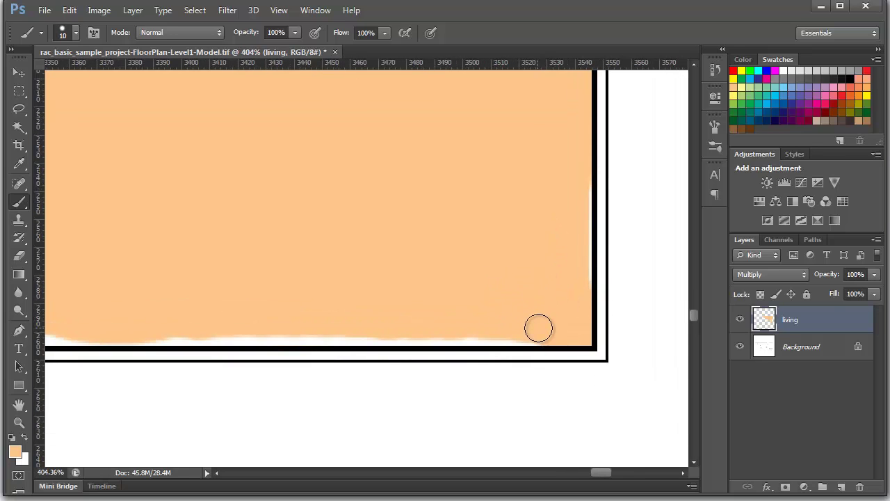
scroll(594, 323, down, 2)
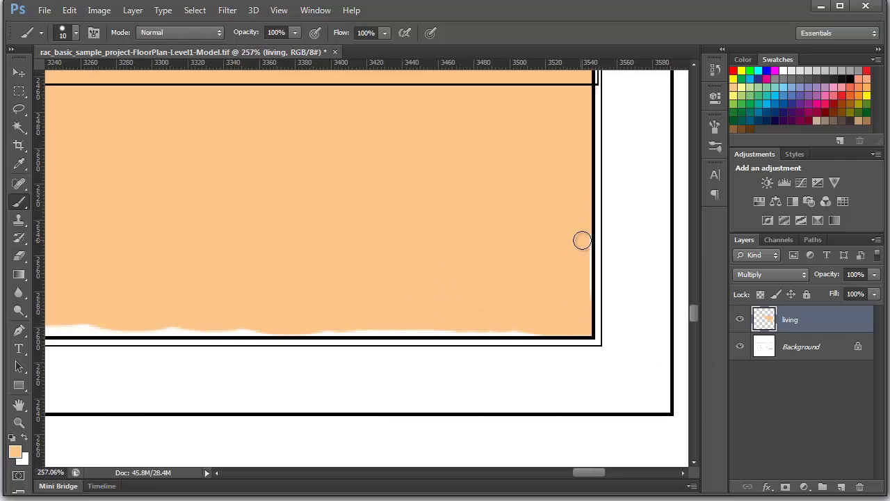
scroll(584, 308, down, 2)
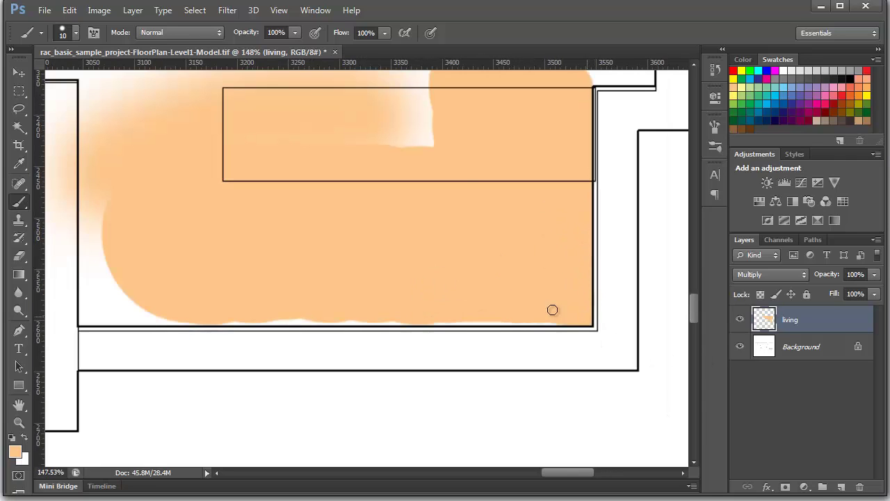
scroll(516, 328, up, 2)
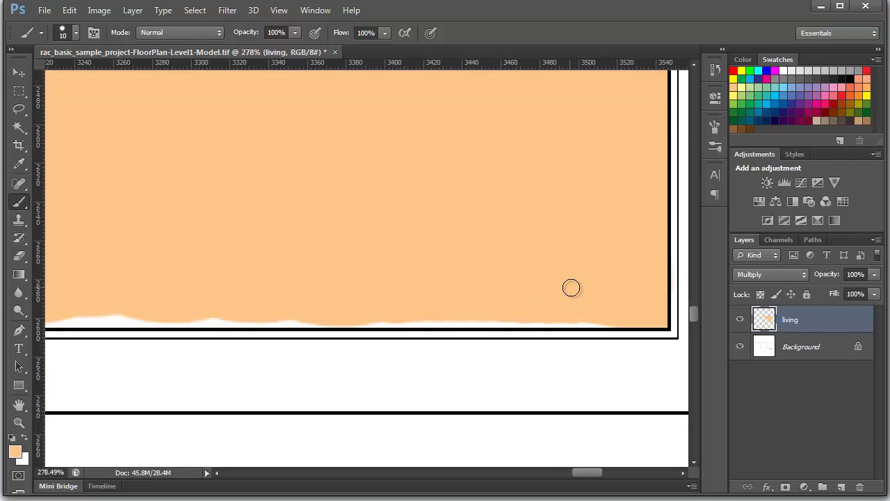
scroll(571, 287, down, 1)
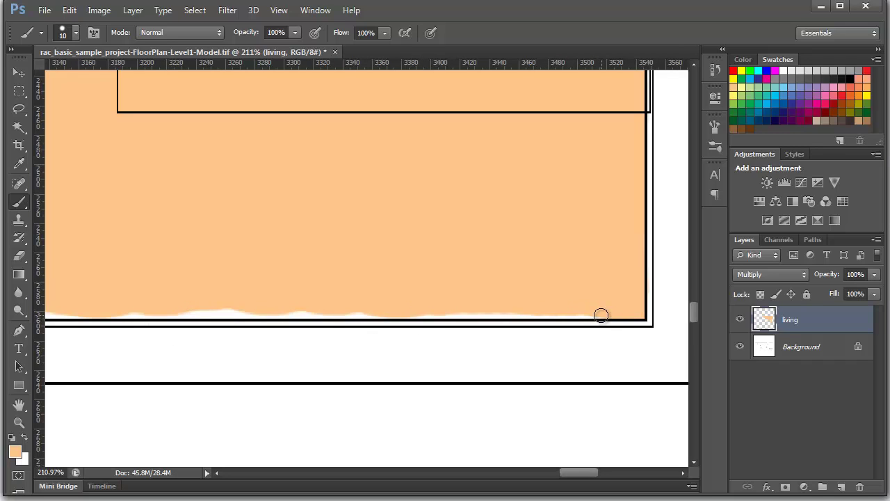
drag(599, 313, 469, 323)
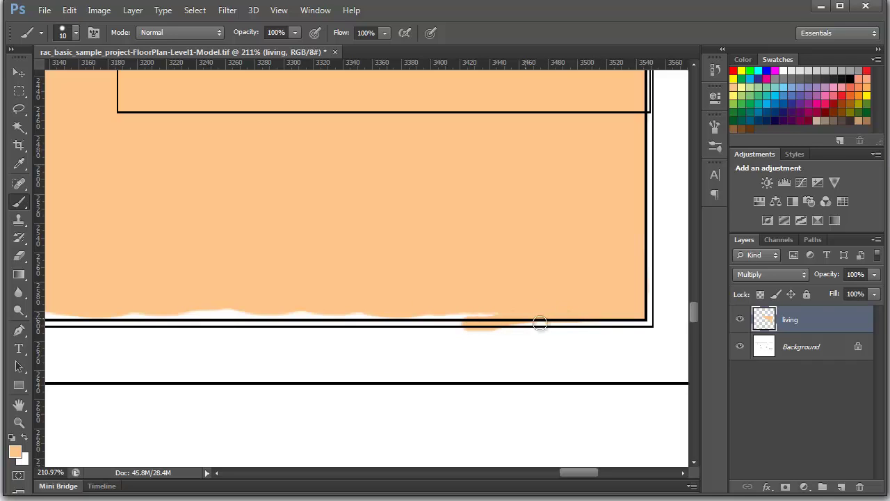
scroll(476, 350, down, 1)
scroll(543, 320, down, 1)
scroll(625, 308, down, 1)
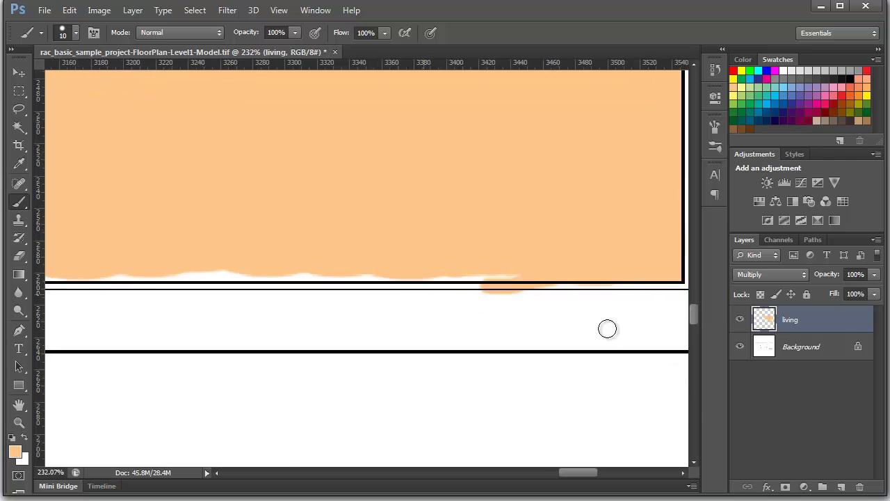
scroll(607, 328, down, 1)
- Paint straight orange test strokes along the living room's bottom wall
scroll(582, 344, down, 2)
scroll(561, 326, up, 1)
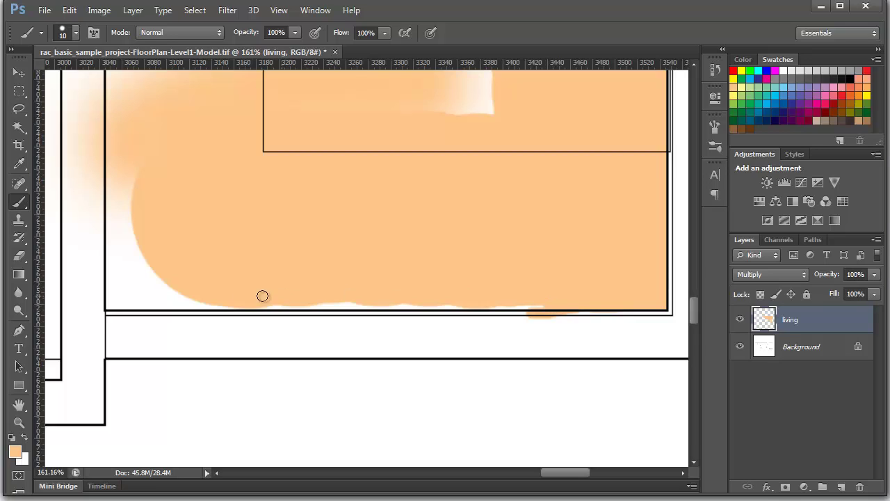
shift+click(111, 303)
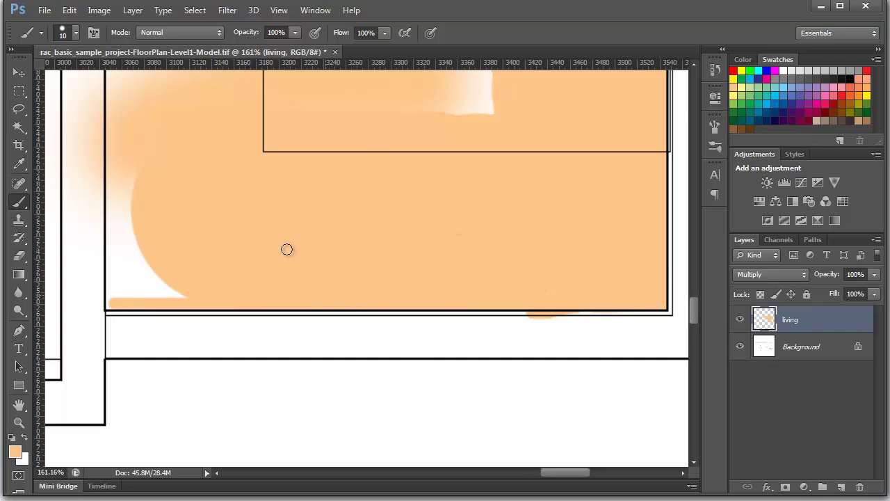
scroll(287, 249, down, 1)
scroll(285, 182, down, 1)
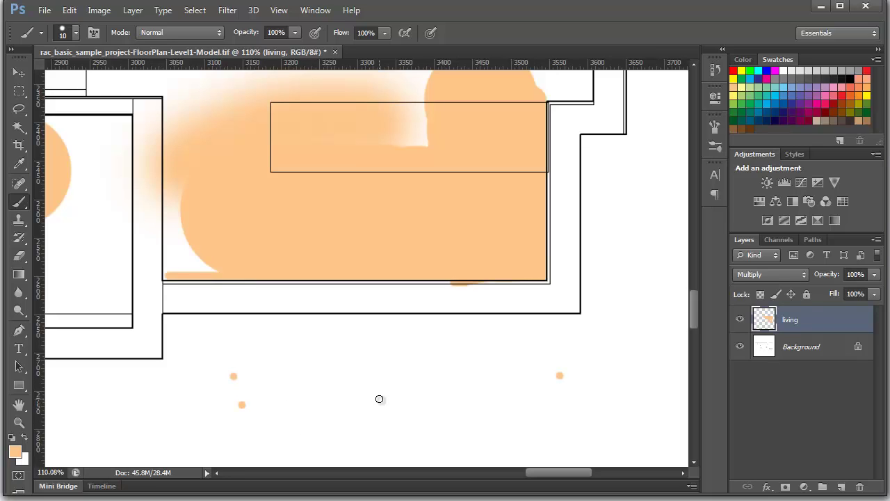
shift+click(560, 400)
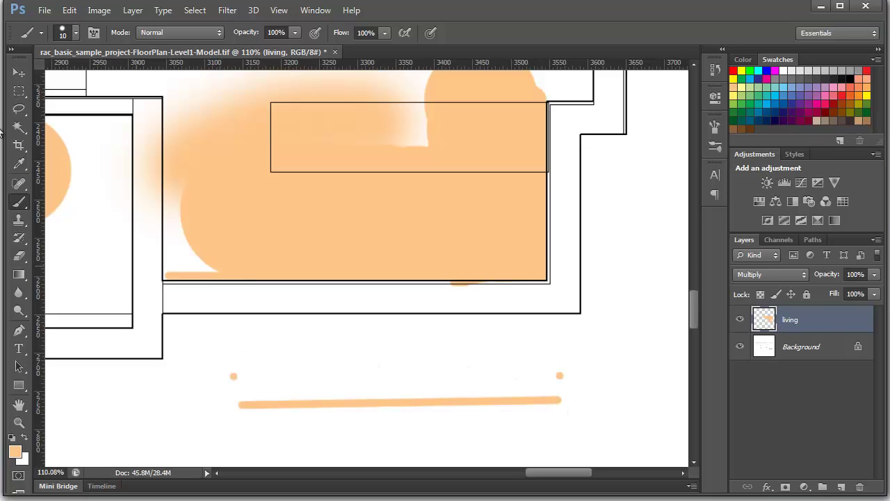
- Marquee and delete the stray test line and dots below the room, then deselect
click(19, 91)
drag(213, 357, 625, 436)
key(Delete)
key(ctrl+d)
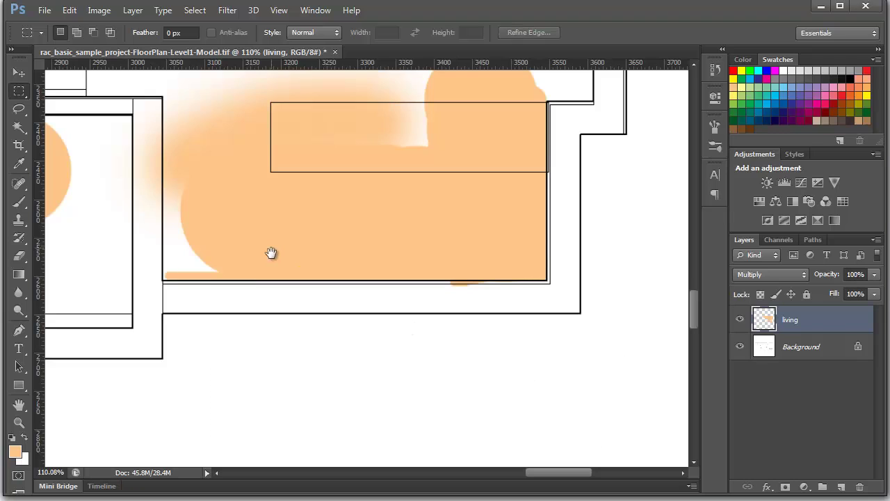
scroll(268, 253, up, 5)
scroll(317, 359, left, 5)
- Brush straight orange lines along the wall edge and the stepped wall's lower, vertical and upper segments
key(b)
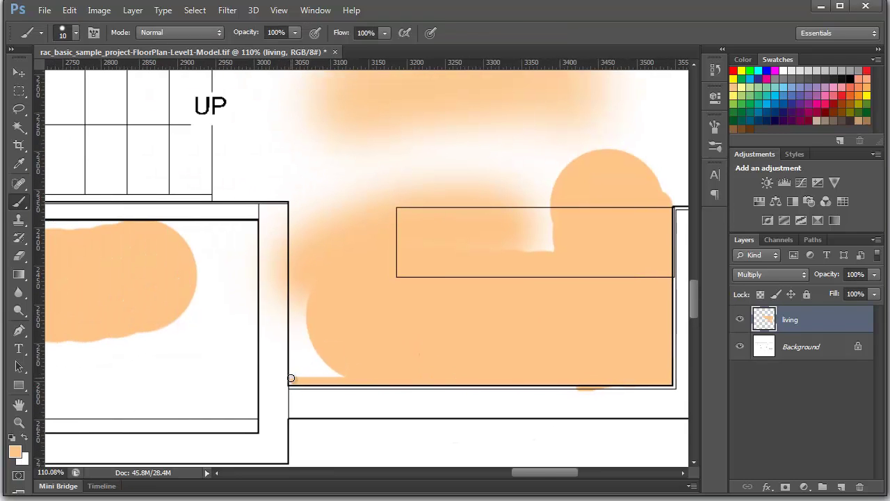
scroll(292, 375, up, 1)
scroll(292, 375, up, 1)
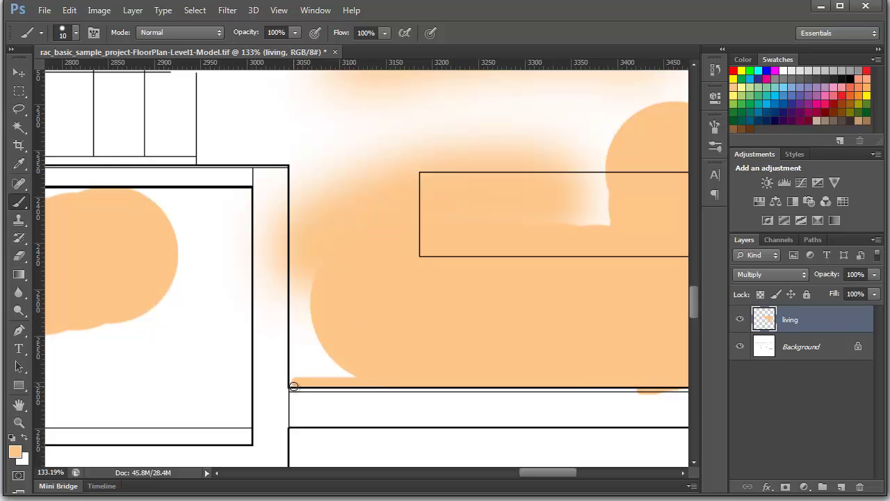
shift+click(295, 166)
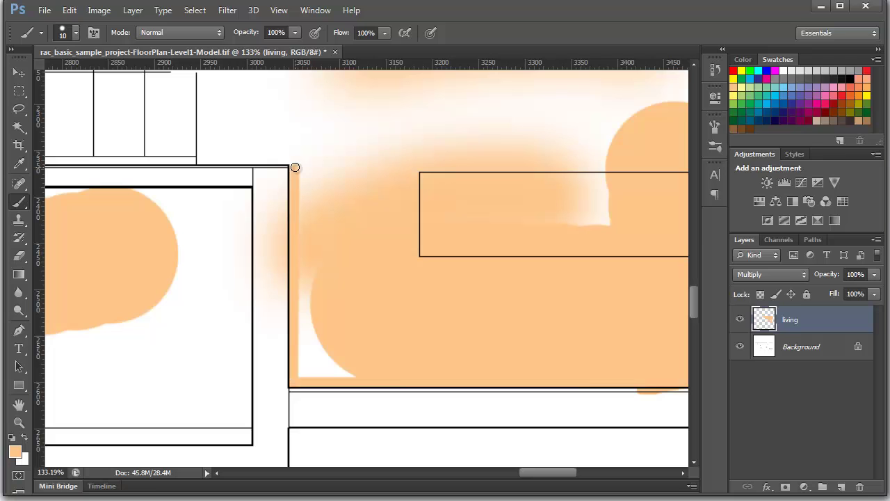
mouse_move(229, 185)
mouse_down()
mouse_move(321, 268)
mouse_move(272, 154)
mouse_up()
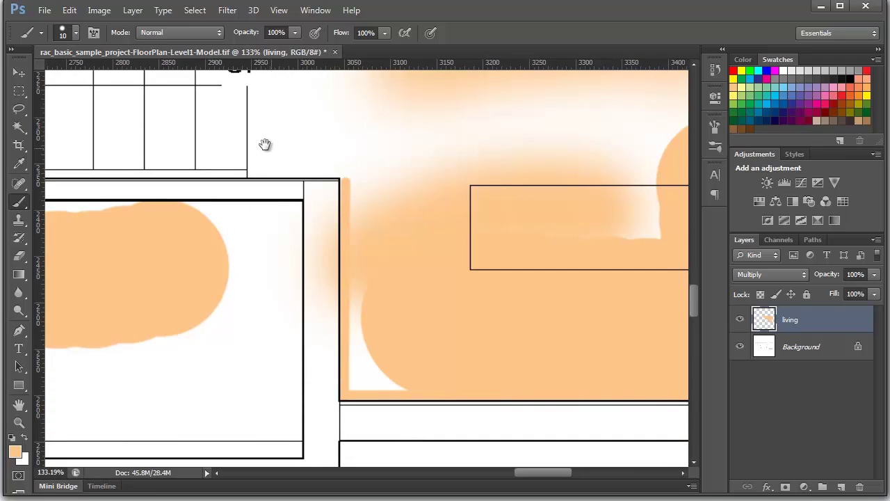
scroll(254, 225, up, 3)
scroll(255, 225, left, 5)
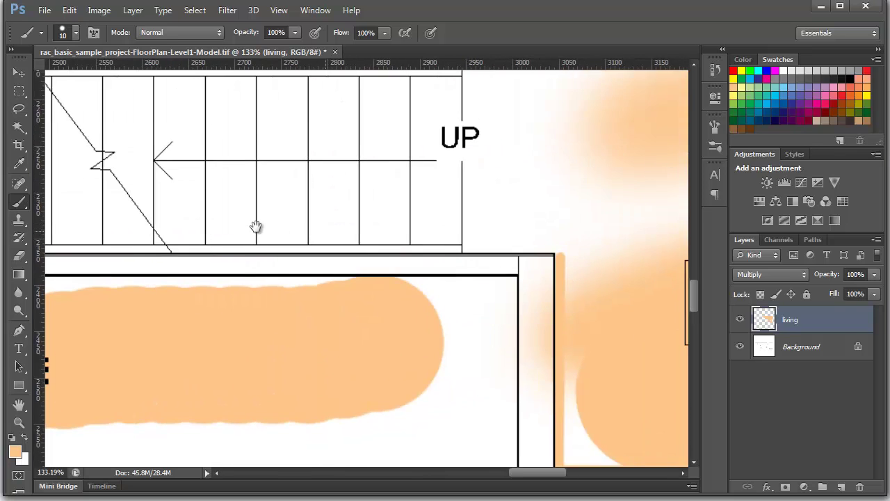
scroll(397, 239, right, 6)
scroll(498, 287, right, 6)
scroll(499, 288, up, 4)
scroll(498, 287, down, 4)
scroll(499, 288, right, 4)
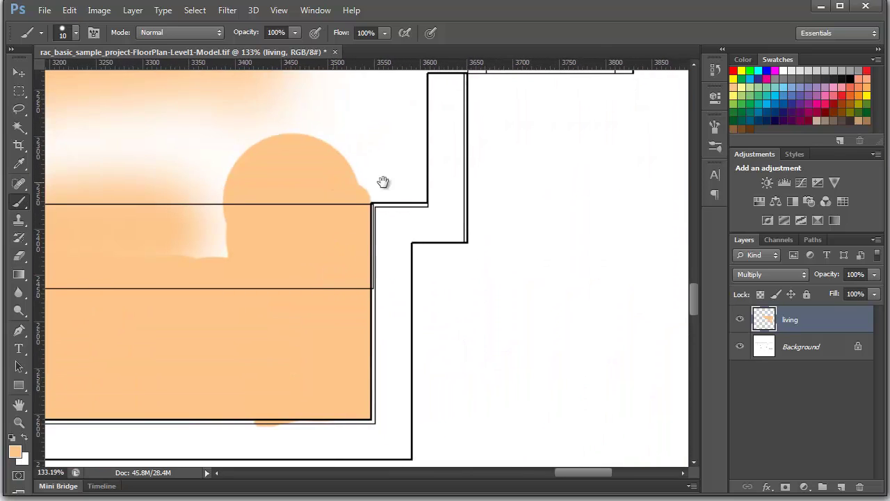
scroll(383, 183, left, 5)
scroll(327, 244, right, 5)
scroll(424, 221, left, 2)
scroll(517, 208, left, 1)
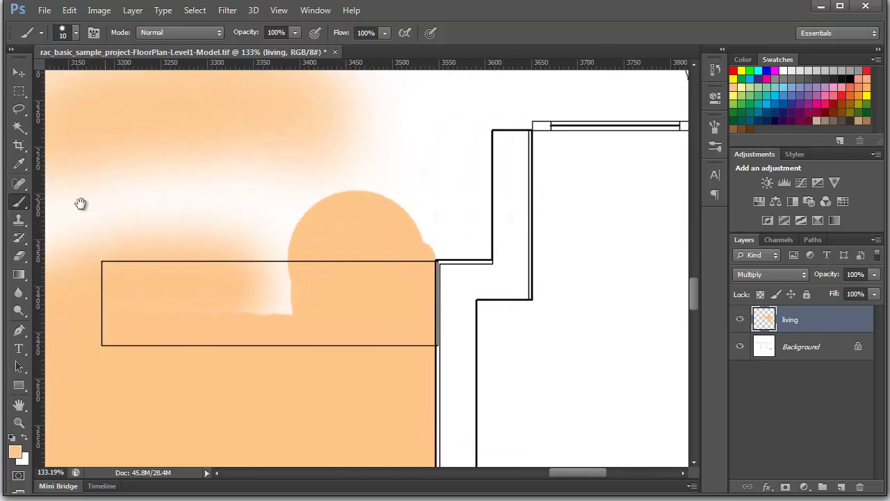
scroll(471, 222, right, 2)
scroll(471, 222, down, 1)
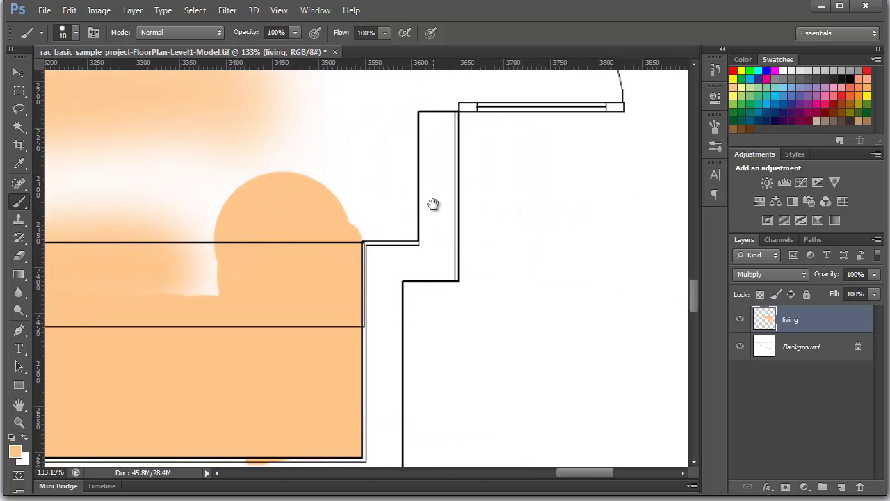
scroll(480, 271, left, 2)
scroll(480, 271, up, 1)
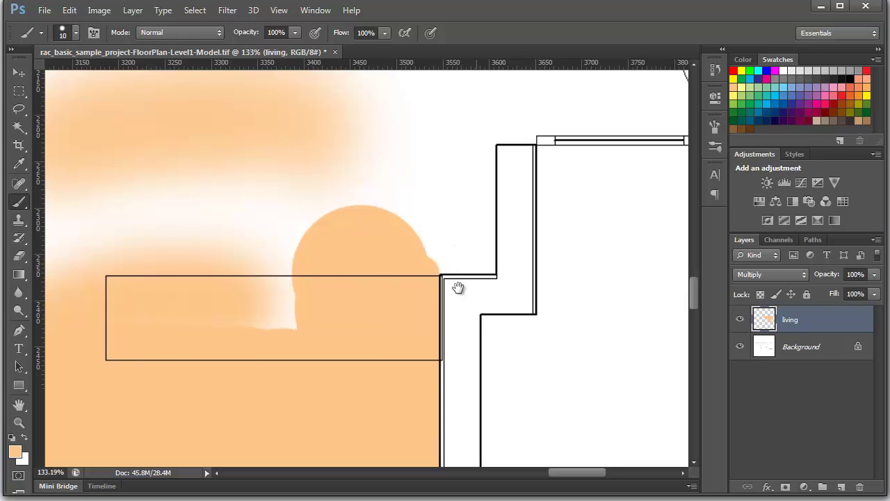
mouse_move(457, 288)
mouse_down()
mouse_move(355, 260)
mouse_move(402, 221)
mouse_up()
scroll(402, 221, up, 1)
scroll(402, 221, left, 2)
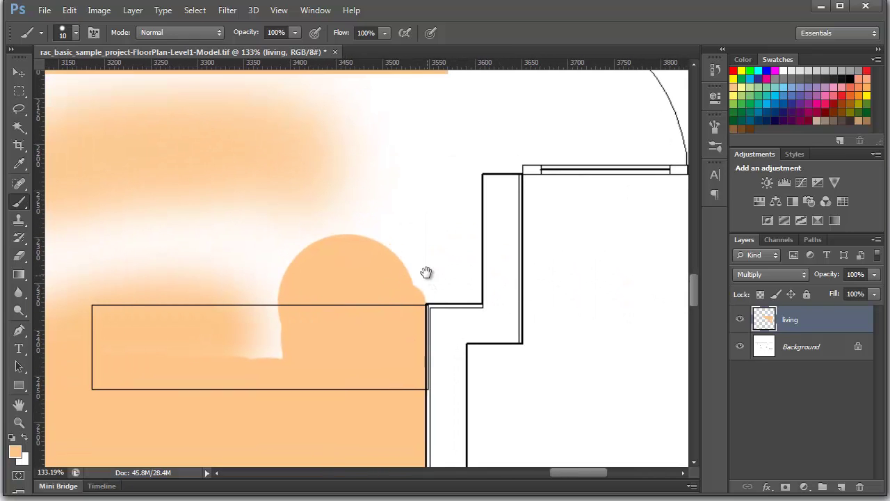
drag(429, 294, 383, 293)
scroll(383, 294, right, 1)
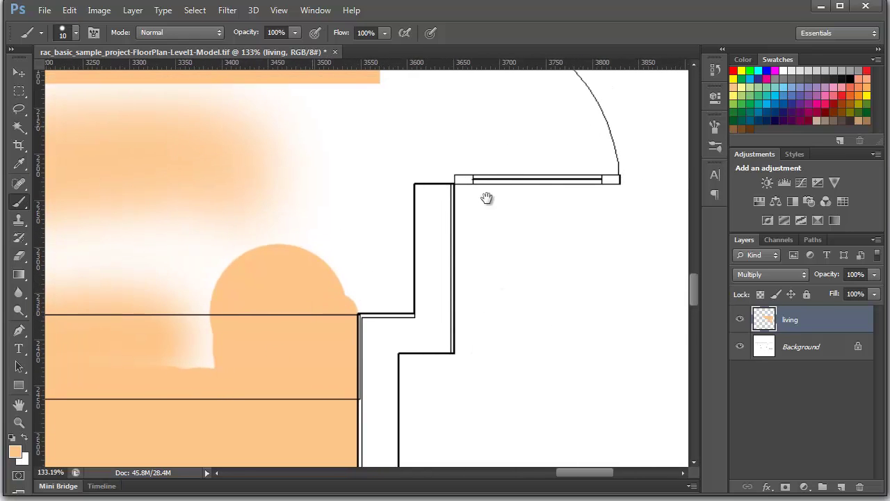
scroll(350, 209, up, 1)
scroll(350, 209, left, 2)
scroll(447, 262, down, 1)
scroll(348, 222, right, 2)
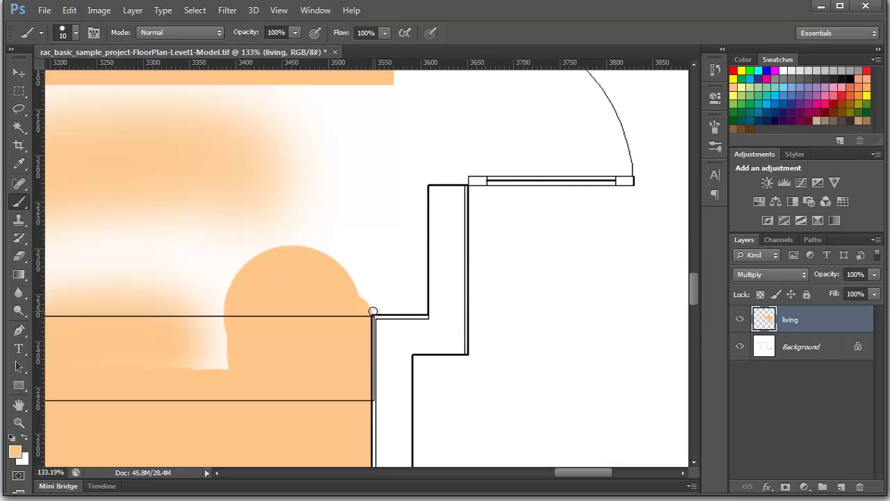
shift+click(425, 310)
shift+click(423, 182)
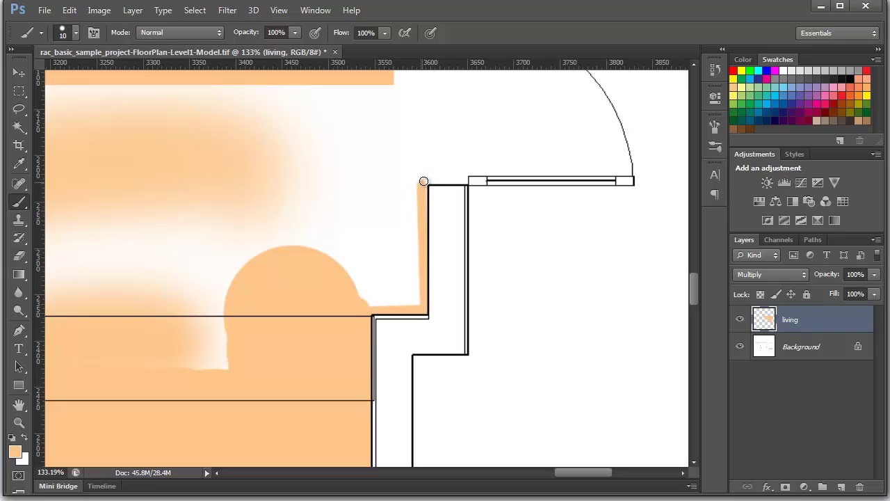
shift+click(466, 180)
- Enlarge the brush to 45 px and fill the unpainted gap beside the stepped wall
drag(340, 227, 462, 234)
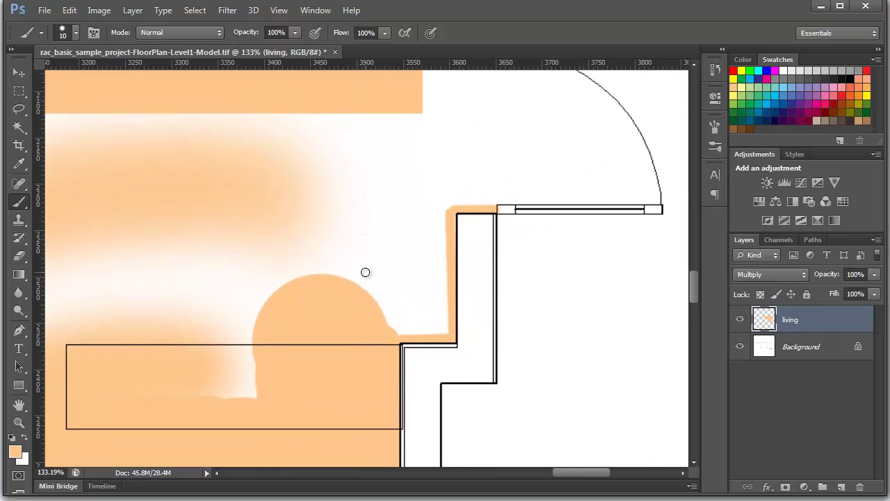
key(bracketright)
key(bracketright)
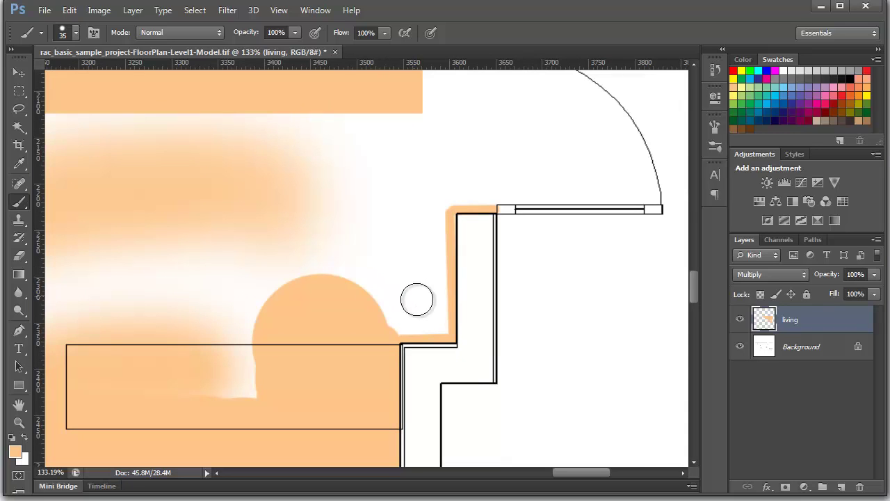
key(bracketright)
mouse_move(425, 321)
mouse_down()
mouse_move(425, 217)
mouse_move(389, 317)
mouse_move(382, 292)
mouse_move(417, 268)
mouse_up()
key(bracketright)
key(bracketright)
scroll(473, 285, down, 1)
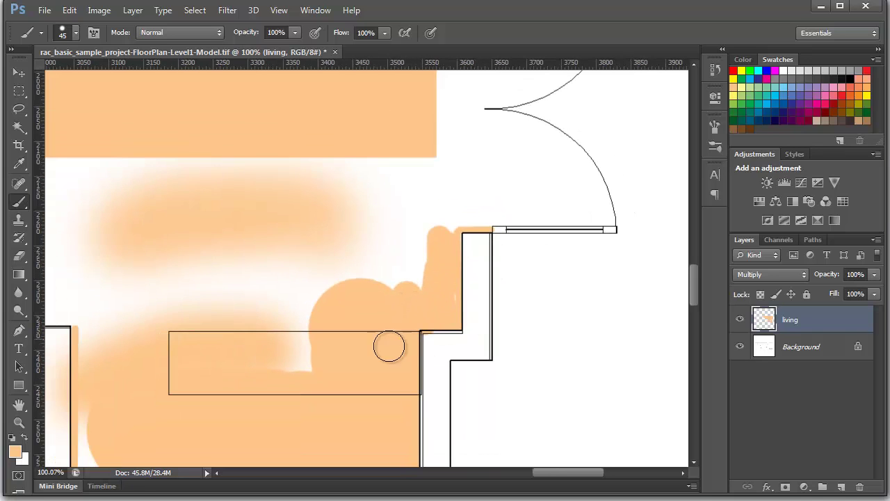
mouse_move(86, 440)
mouse_down()
mouse_move(290, 357)
mouse_move(351, 317)
mouse_up()
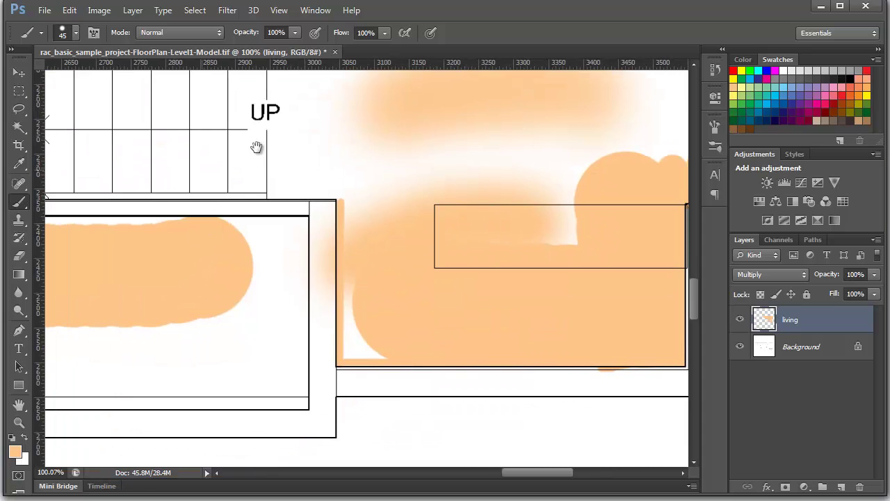
drag(256, 147, 476, 132)
drag(394, 239, 516, 235)
drag(88, 290, 453, 255)
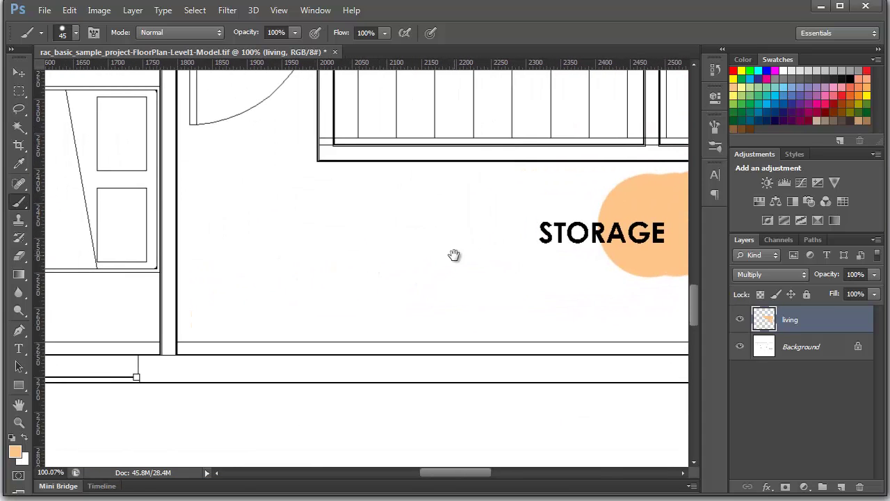
- Fill a marquee rectangle at the storage room's left end with orange and deselect
key(m)
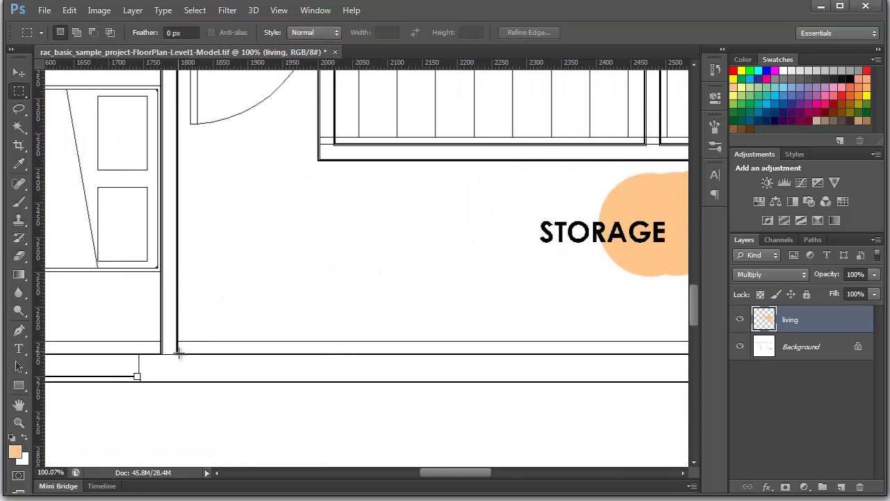
drag(179, 341, 324, 192)
key(alt+BackSpace)
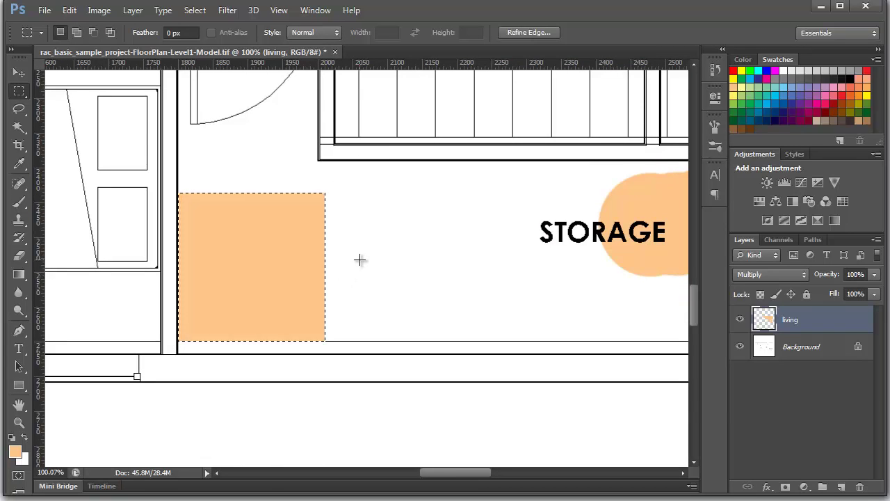
key(ctrl+d)
scroll(70, 373, down, 2)
scroll(74, 341, down, 2)
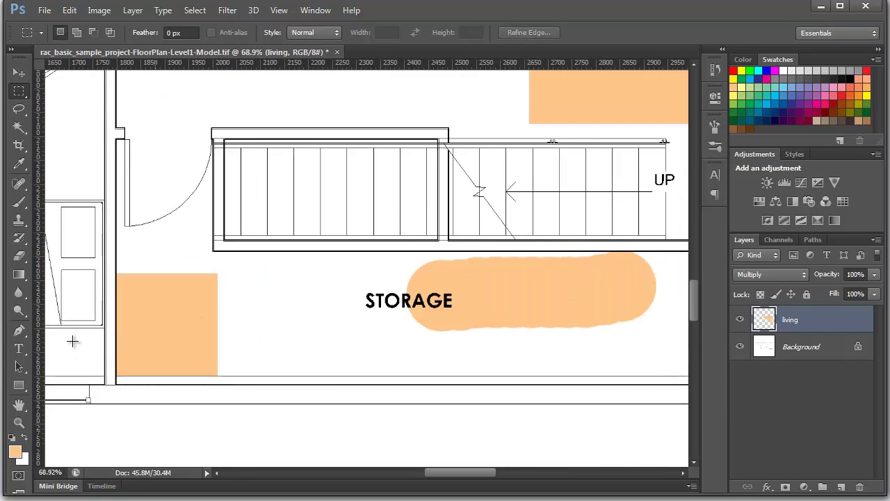
scroll(133, 326, down, 2)
scroll(208, 319, down, 1)
scroll(242, 317, down, 1)
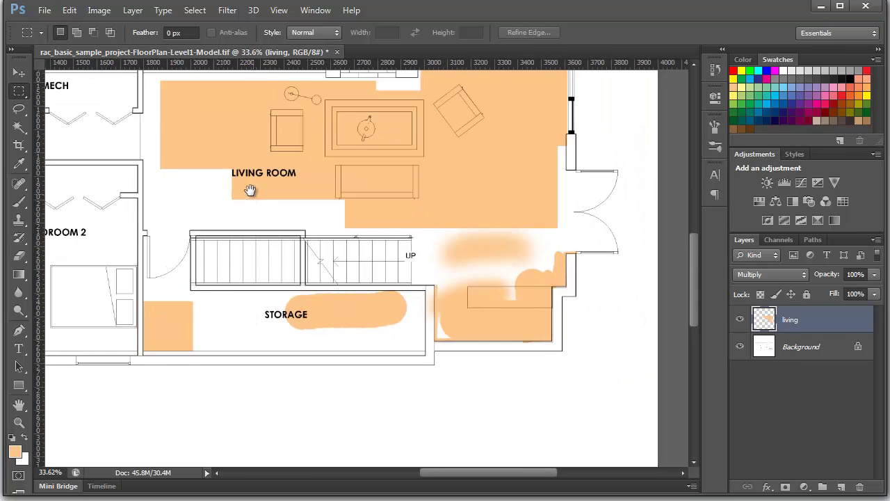
drag(251, 191, 217, 291)
drag(309, 296, 313, 217)
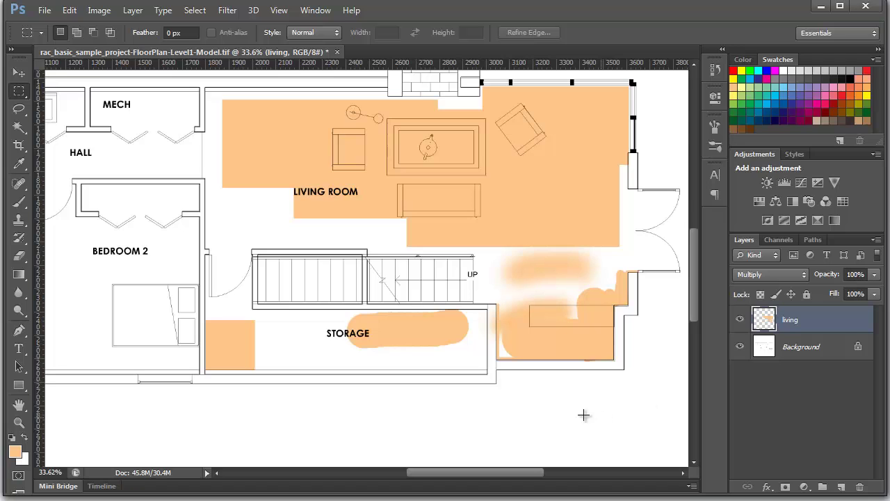
scroll(630, 383, up, 1)
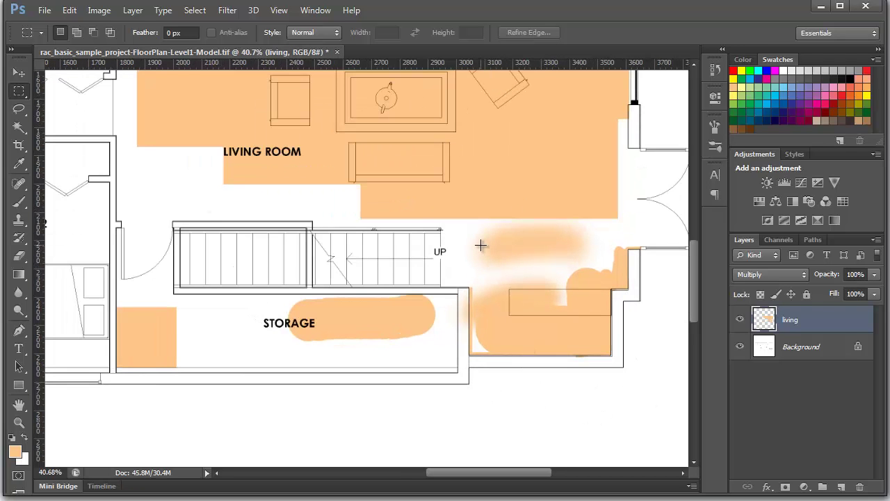
mouse_move(364, 193)
mouse_down()
mouse_move(415, 234)
mouse_move(399, 202)
mouse_up()
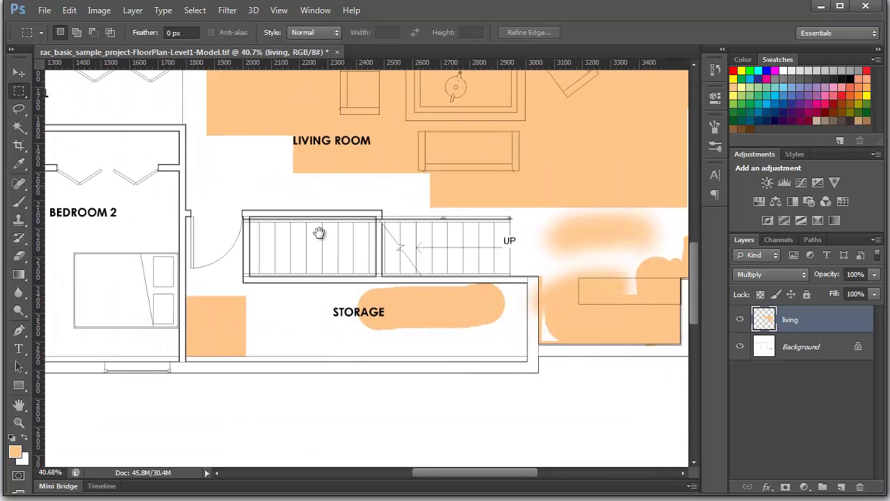
scroll(319, 232, down, 1)
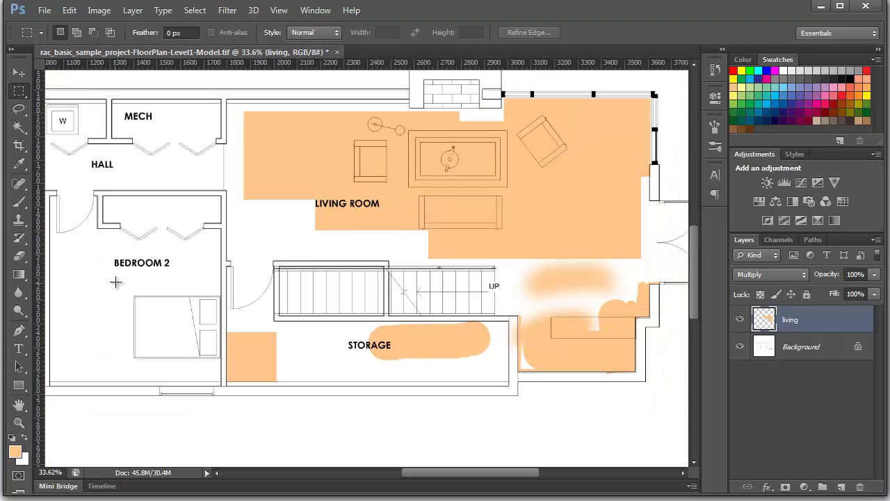
- Add a new layer named 'bed'
click(839, 487)
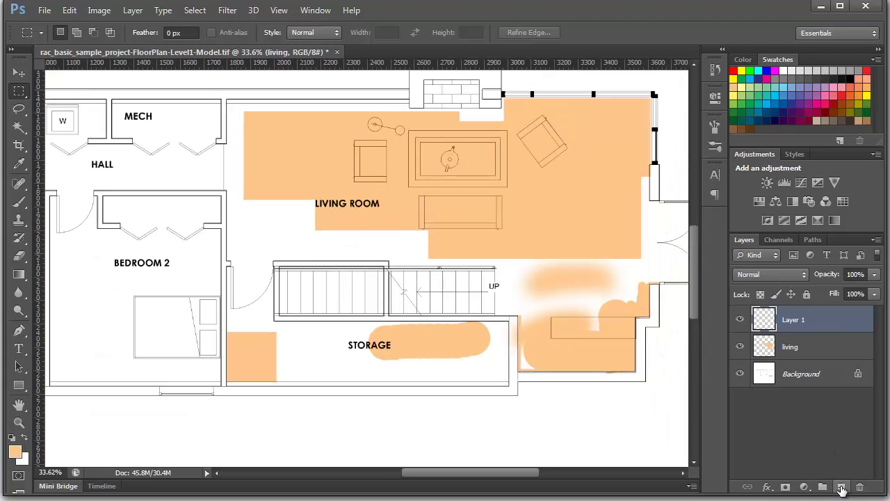
double_click(793, 320)
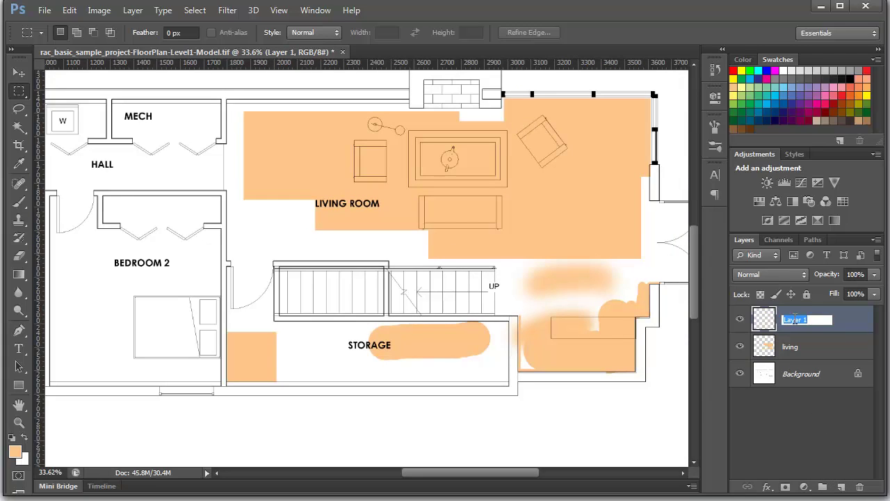
text(bed)
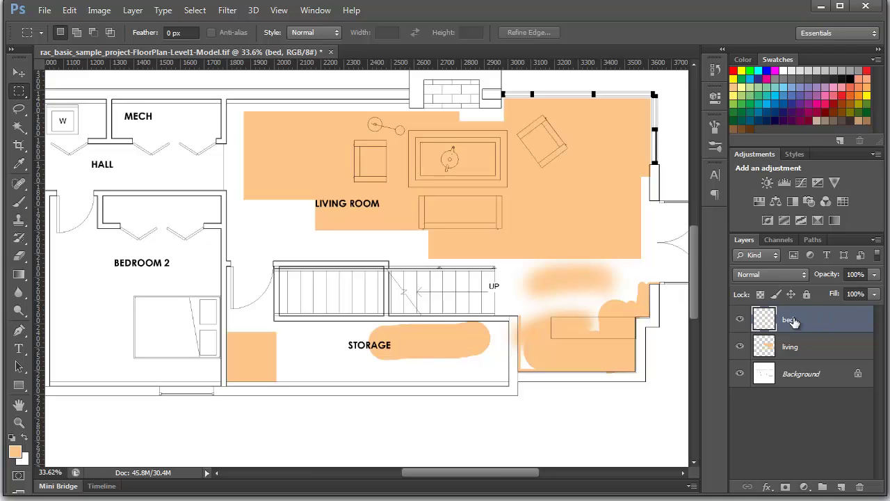
key(Return)
- Fill the Bedroom 2 selection with light green and set the bed layer to Multiply
scroll(389, 299, left, 5)
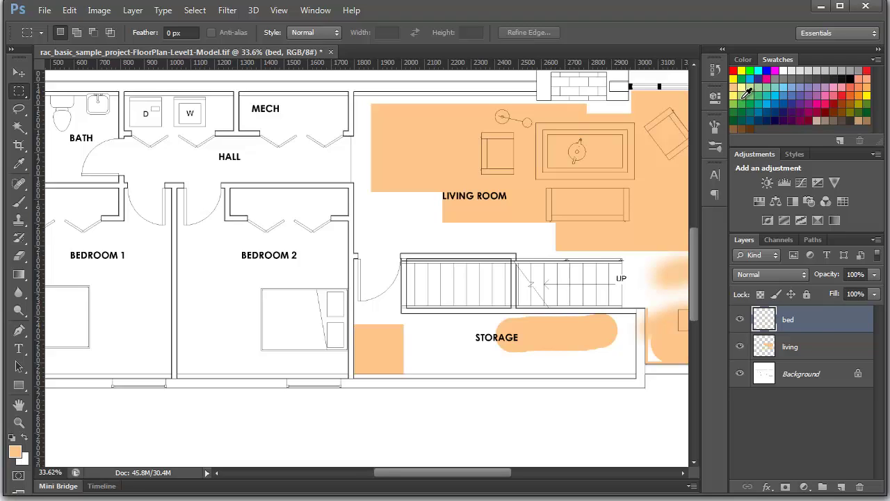
click(741, 95)
drag(177, 376, 350, 188)
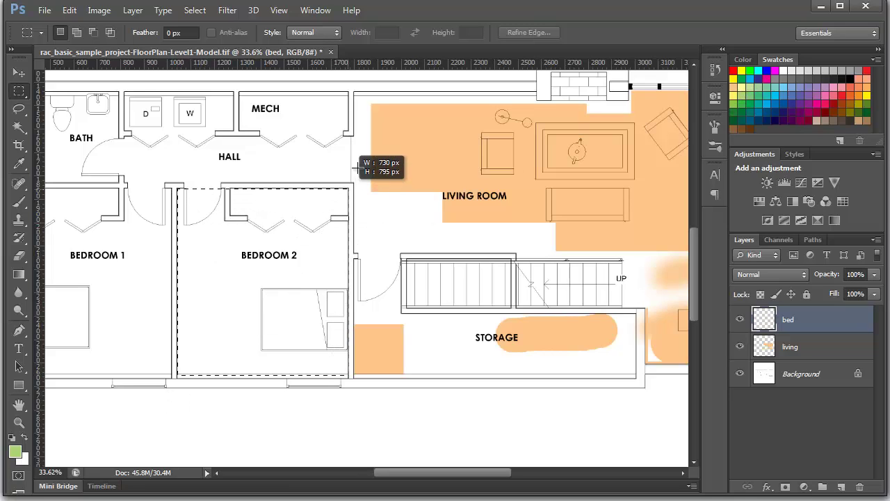
key(alt+BackSpace)
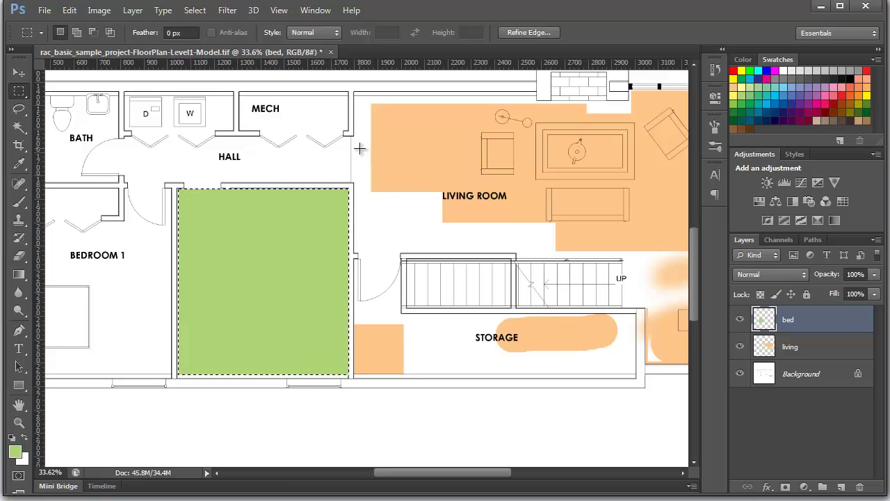
key(ctrl+d)
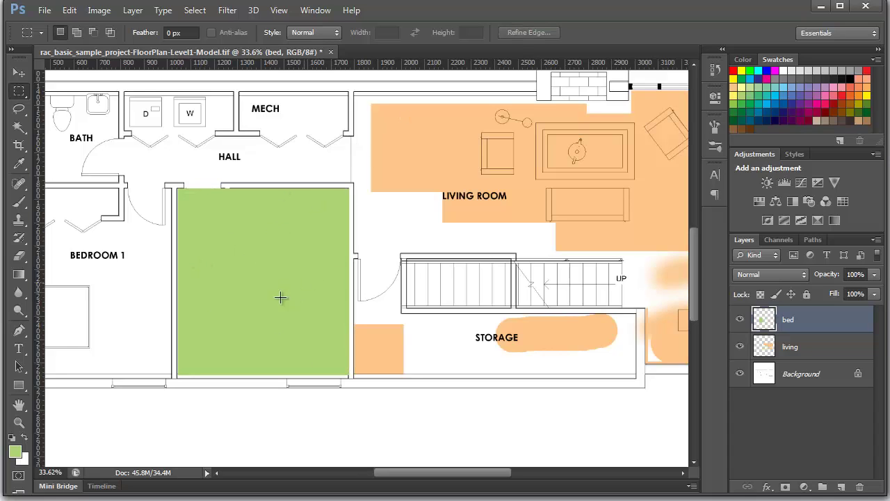
click(764, 277)
click(764, 332)
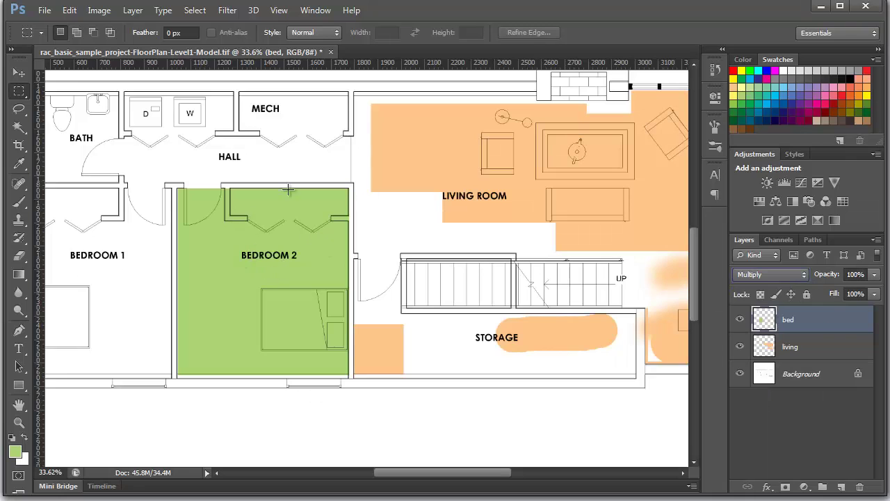
- Marquee the area around the bedroom door, then discard that selection
drag(262, 232, 218, 228)
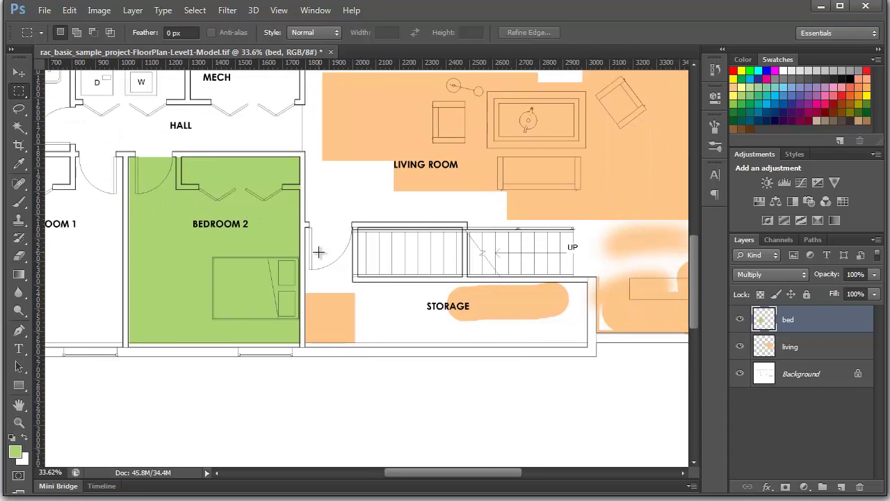
scroll(288, 215, up, 1)
scroll(288, 215, up, 1)
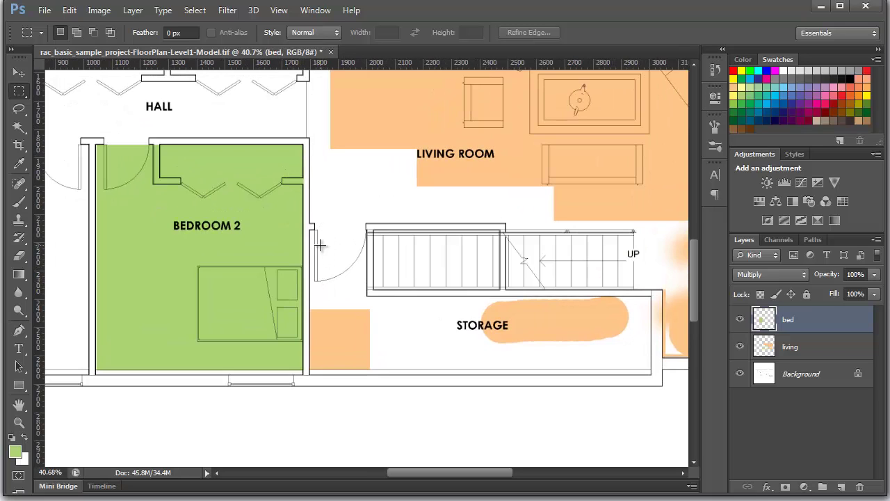
drag(322, 248, 240, 180)
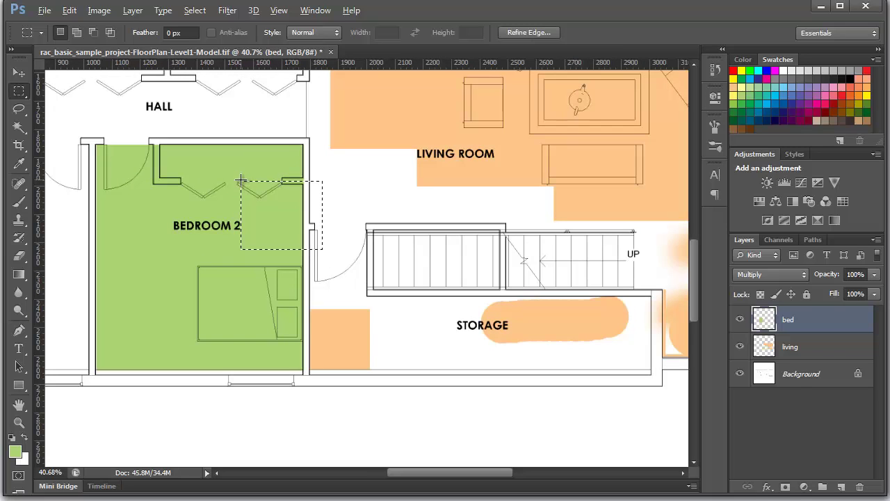
key(ctrl+d)
scroll(280, 208, up, 2)
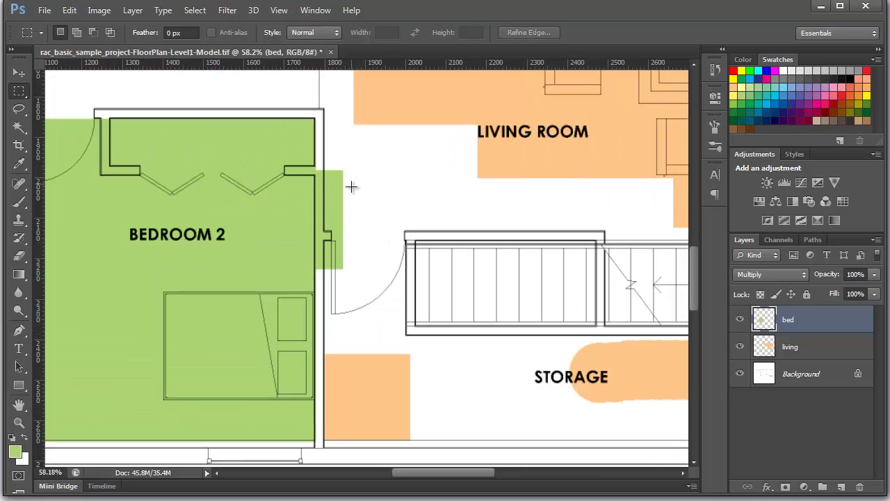
scroll(351, 187, up, 2)
scroll(441, 246, right, 3)
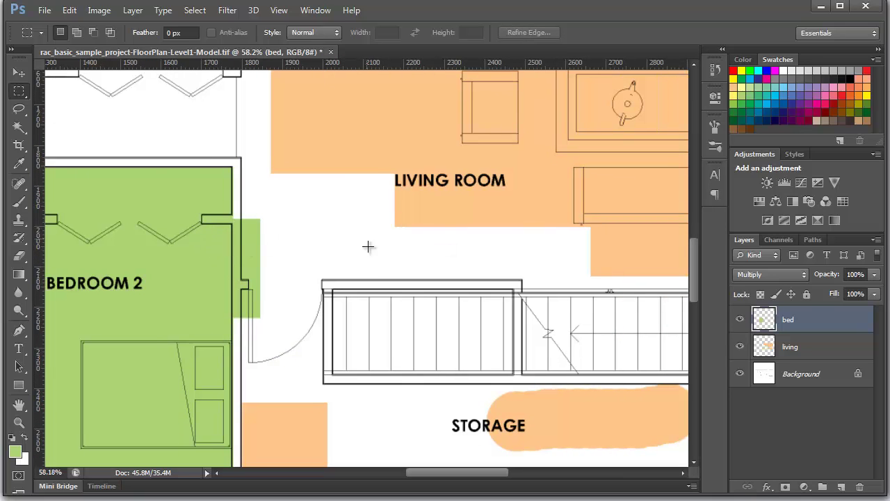
- On the living layer, fill the empty corner near the hall with eyedropper-sampled orange
click(833, 341)
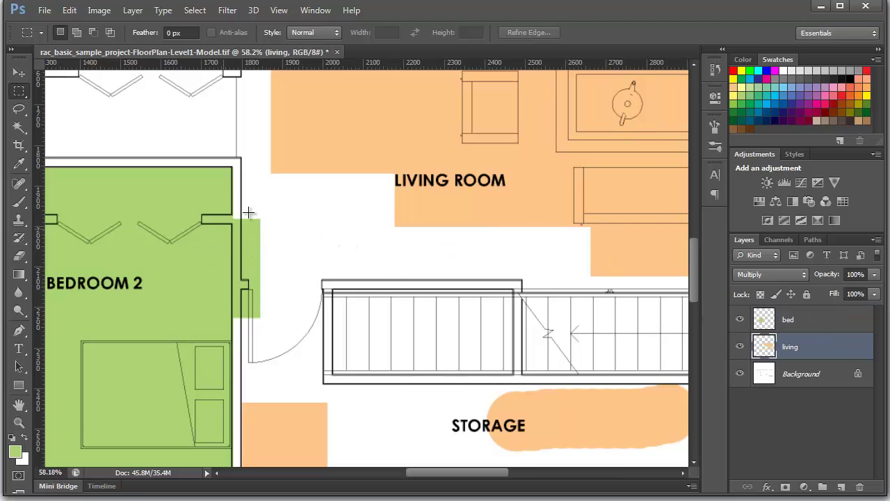
drag(364, 148, 210, 232)
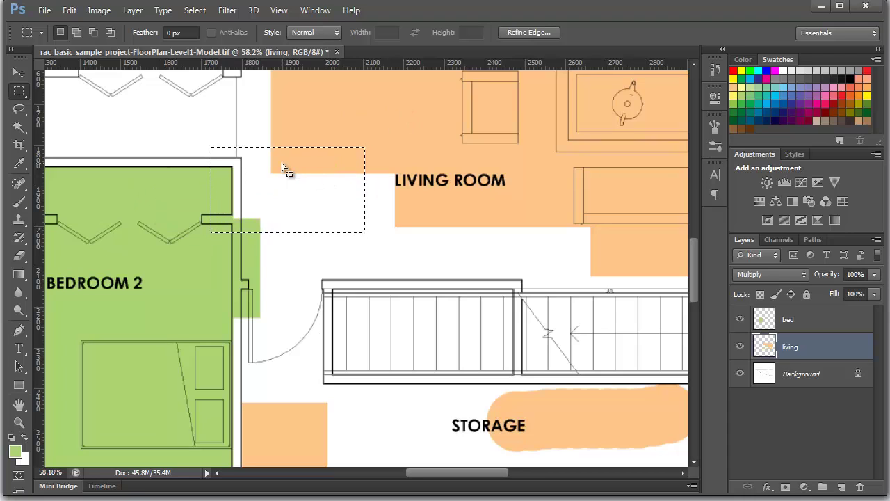
click(25, 438)
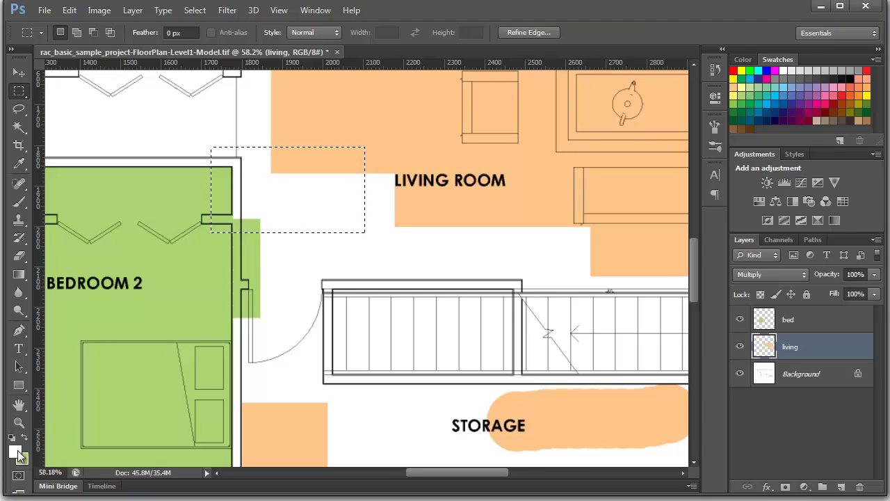
click(18, 167)
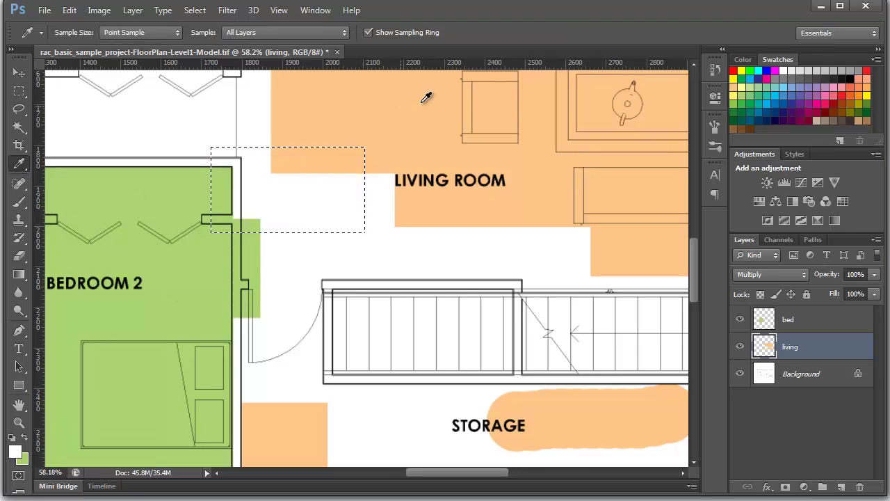
click(383, 95)
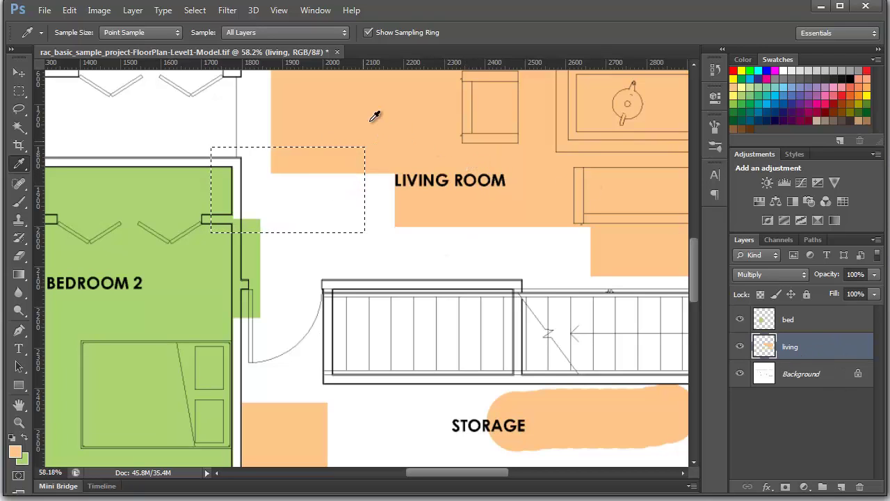
key(alt+BackSpace)
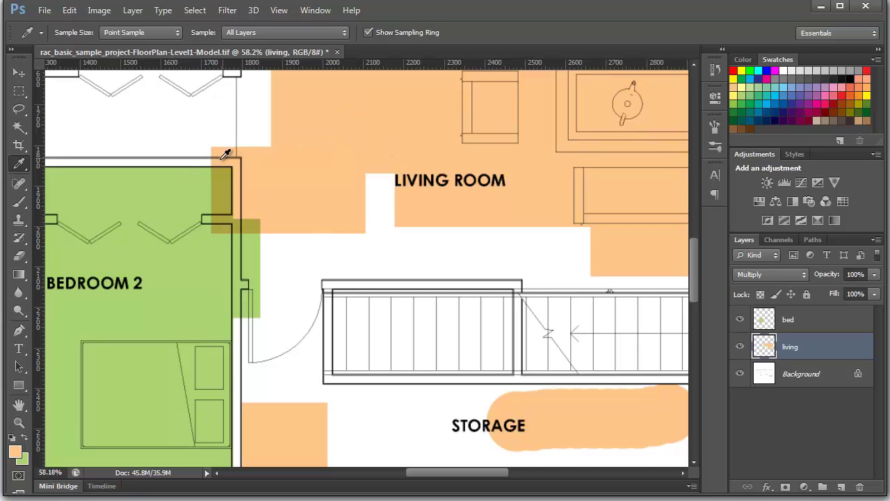
- Remove the orange overlapping the strip along Bedroom 2's wall and deselect
click(19, 72)
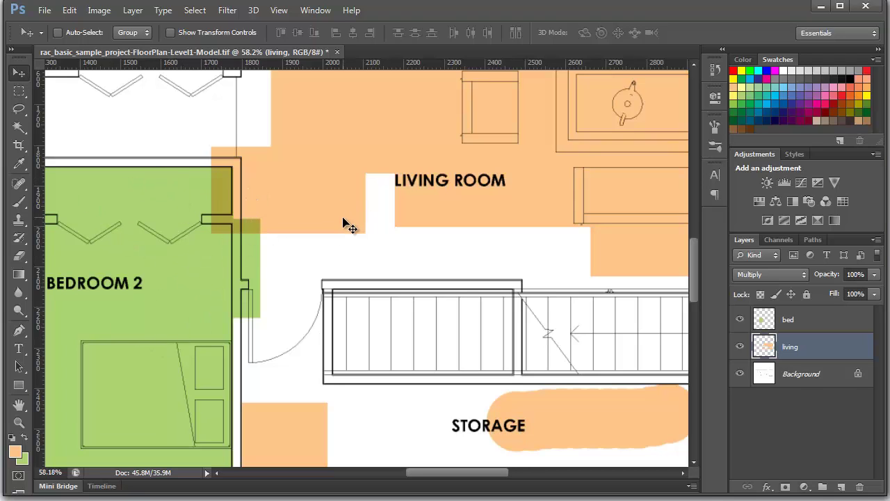
scroll(408, 170, left, 3)
scroll(410, 174, left, 3)
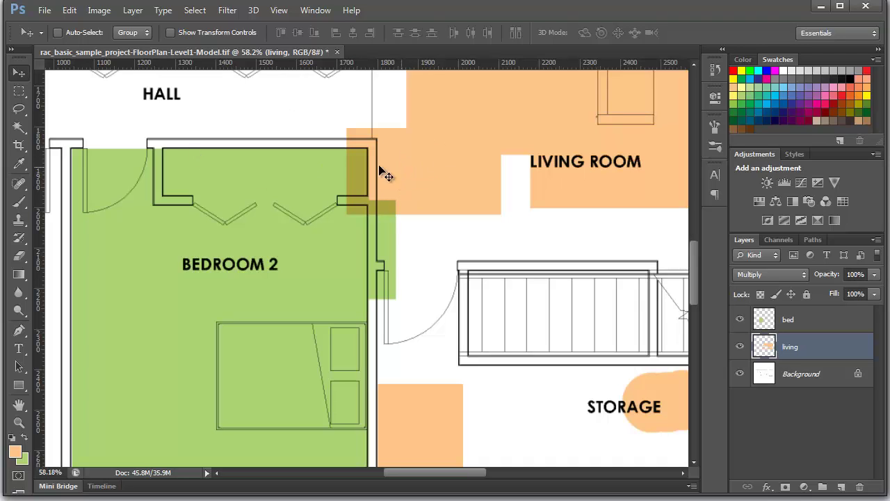
click(18, 91)
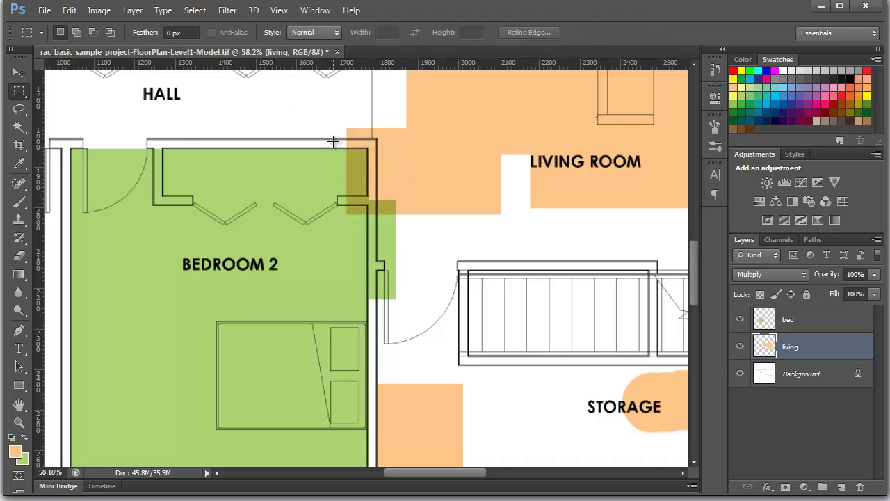
drag(353, 144, 377, 227)
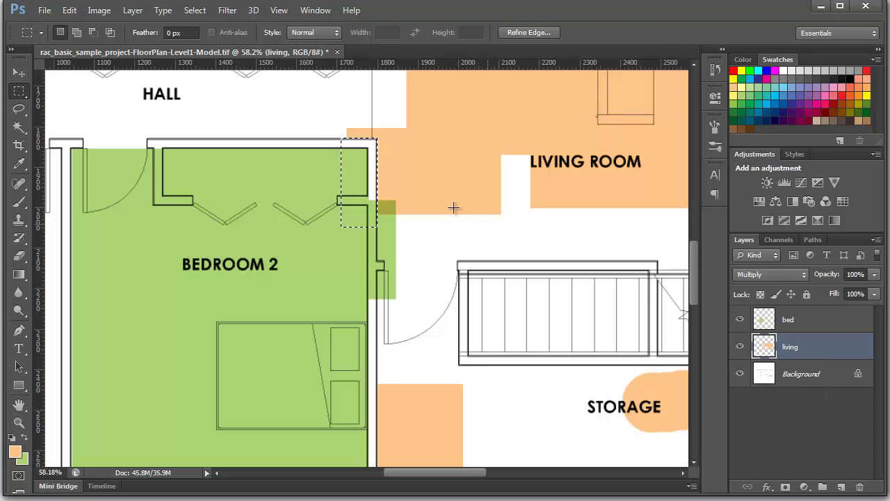
key(ctrl+d)
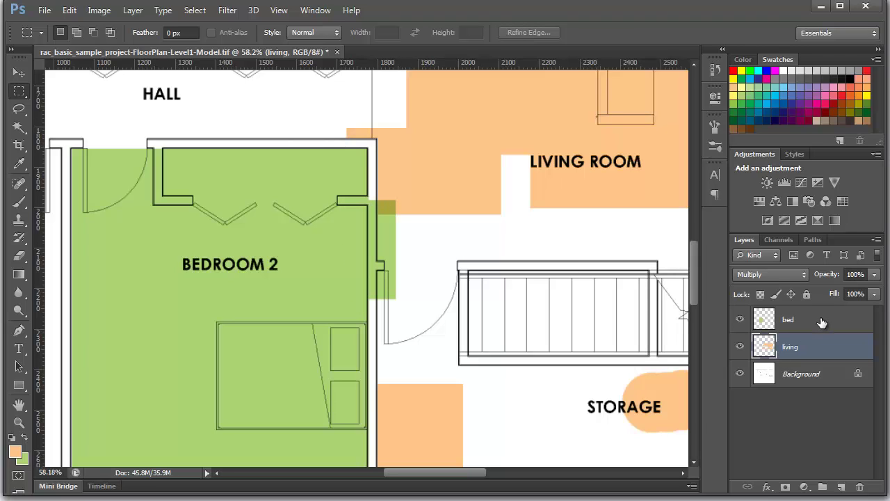
- On the bed layer, delete the green strip spilling past Bedroom 2's right wall, then deselect
click(821, 322)
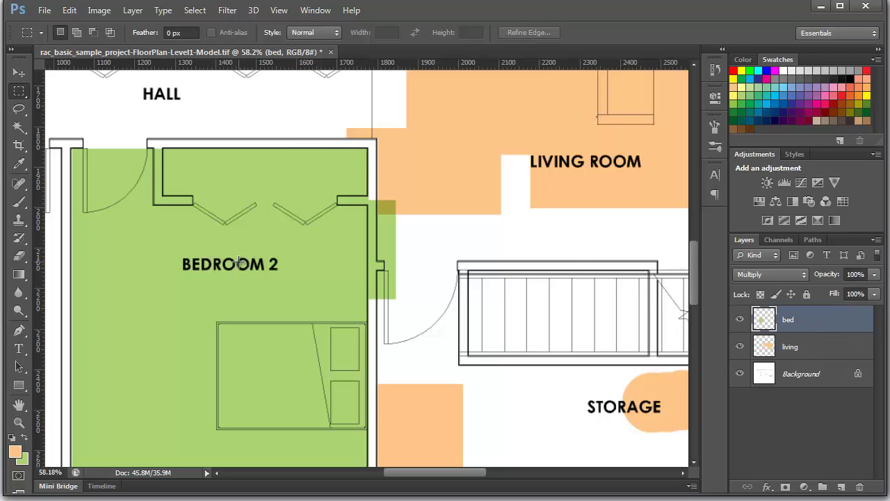
drag(429, 172, 372, 316)
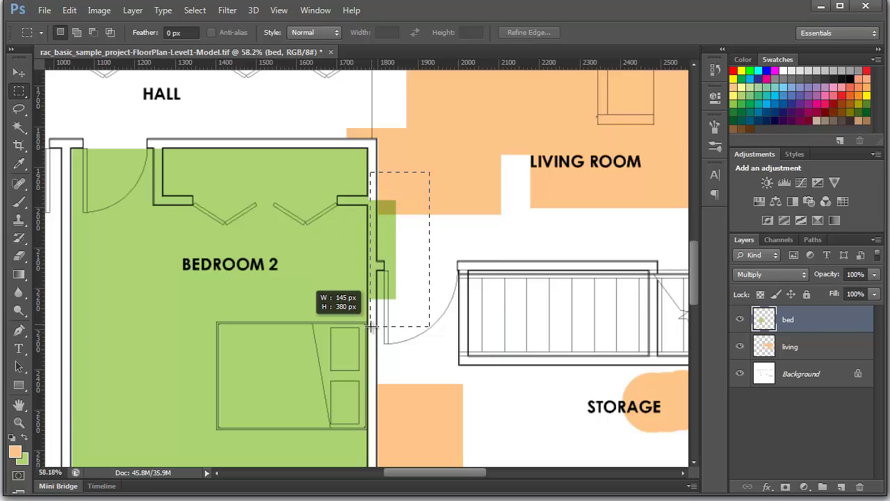
drag(371, 316, 369, 331)
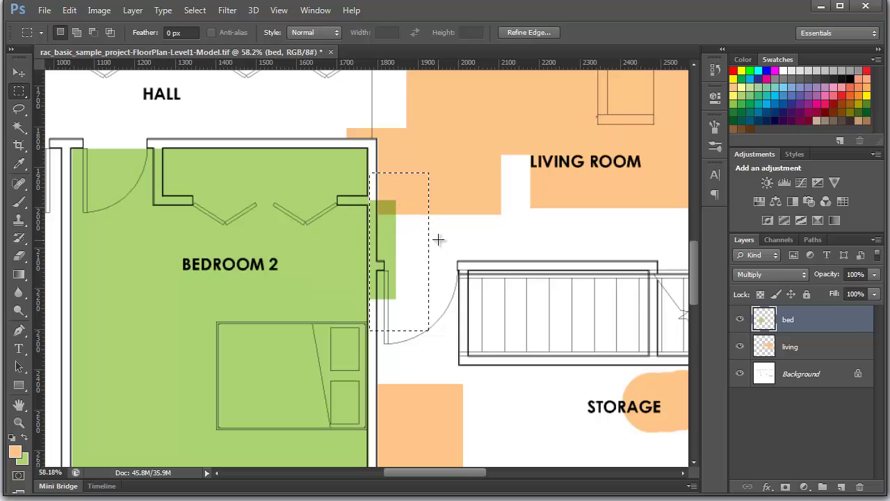
key(Delete)
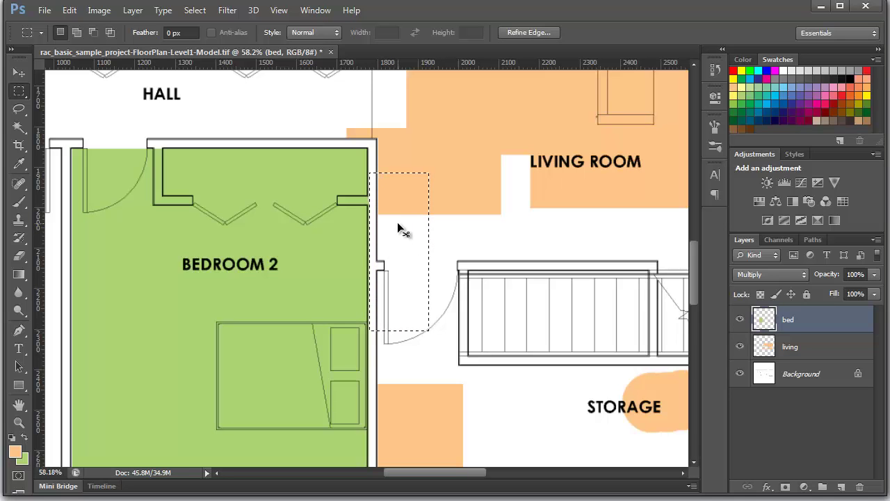
key(ctrl+d)
scroll(320, 231, up, 1)
scroll(338, 185, down, 3)
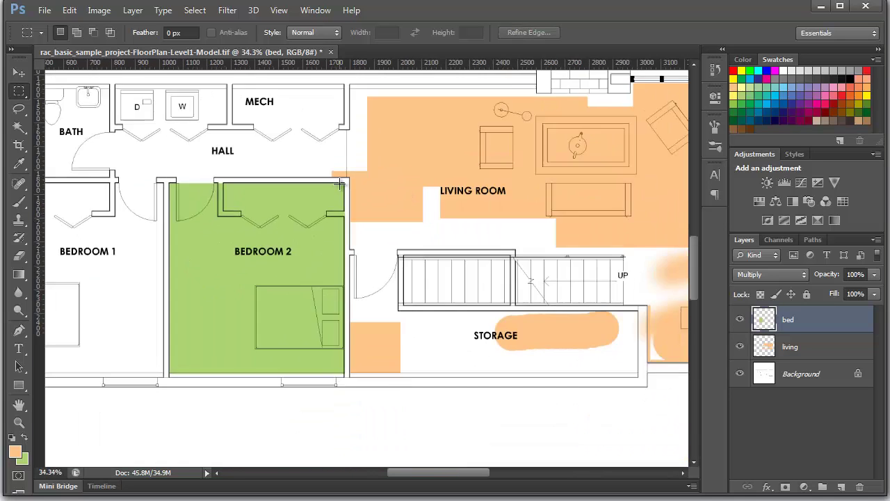
scroll(324, 199, up, 2)
scroll(390, 209, up, 2)
scroll(396, 184, up, 2)
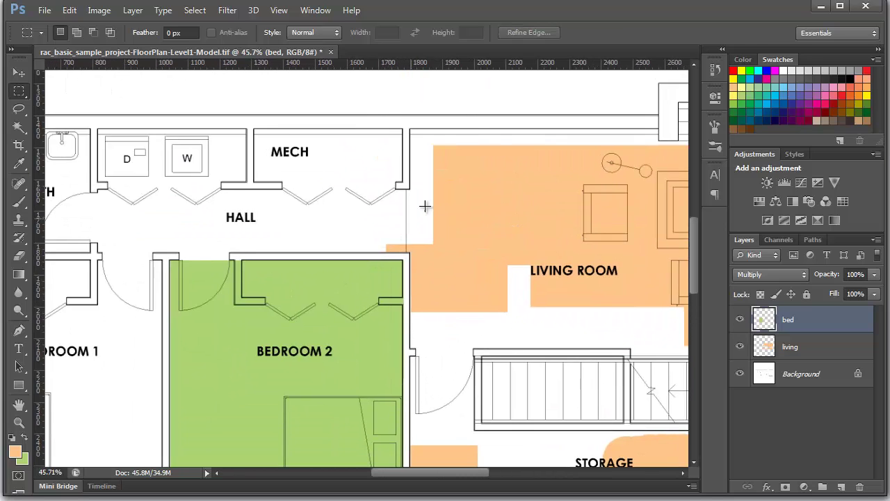
scroll(501, 193, down, 1)
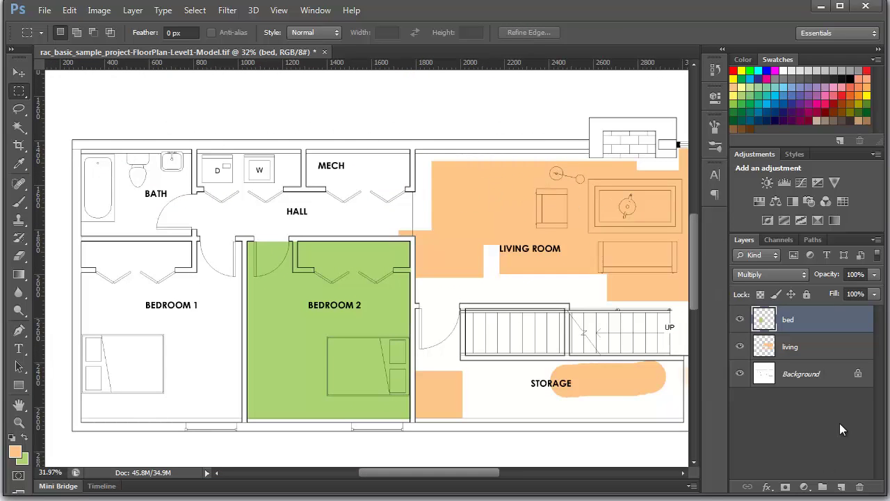
- Create a new layer named 'wall' and choose light grey from Swatches as the foreground colour
click(841, 488)
double_click(794, 319)
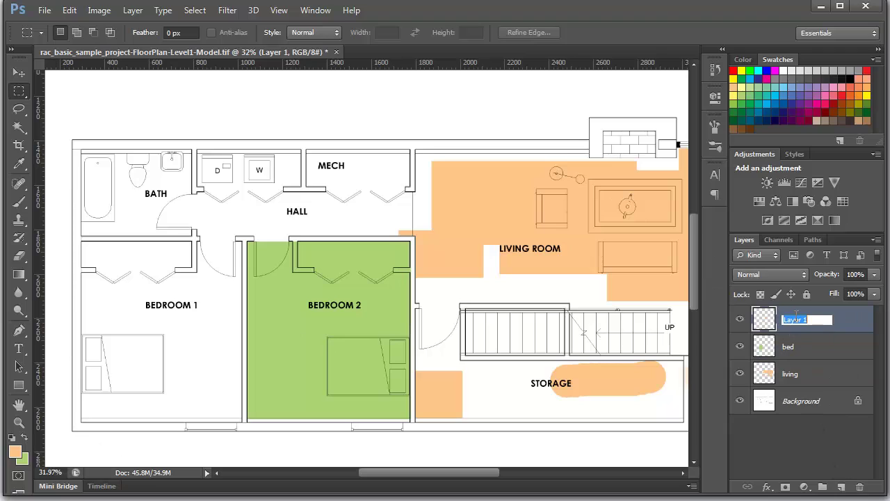
text(wall)
key(Return)
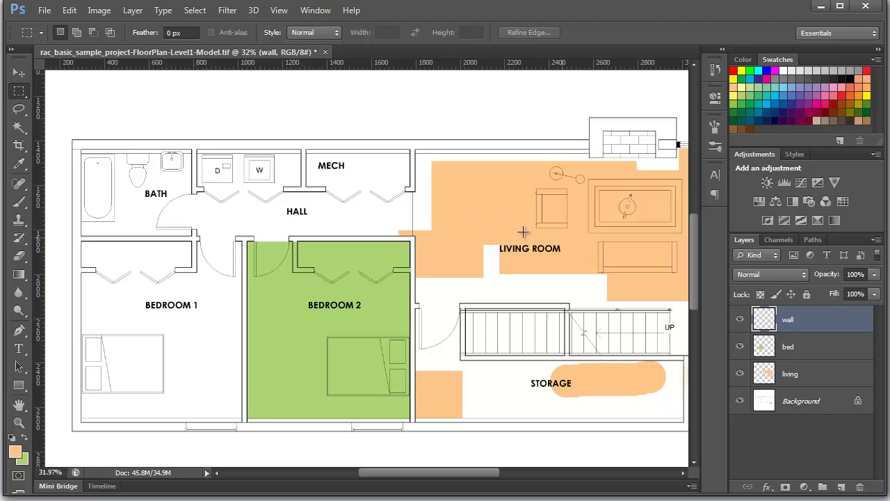
click(781, 73)
click(21, 133)
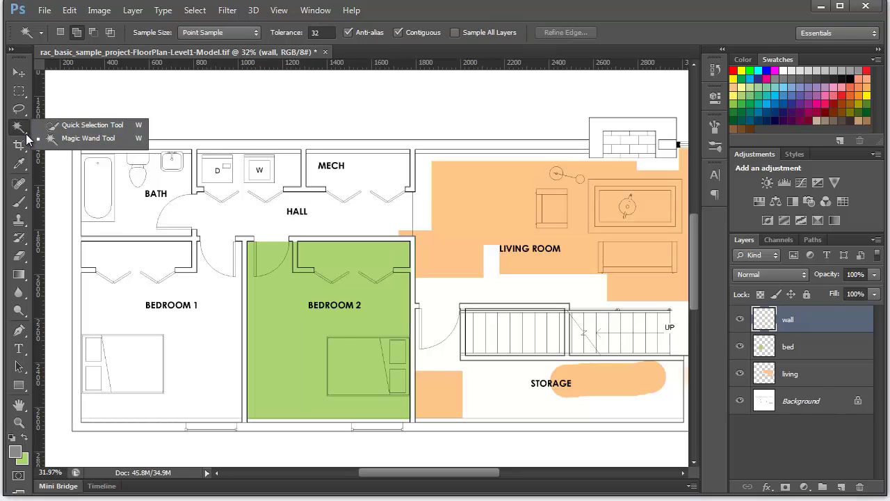
click(89, 139)
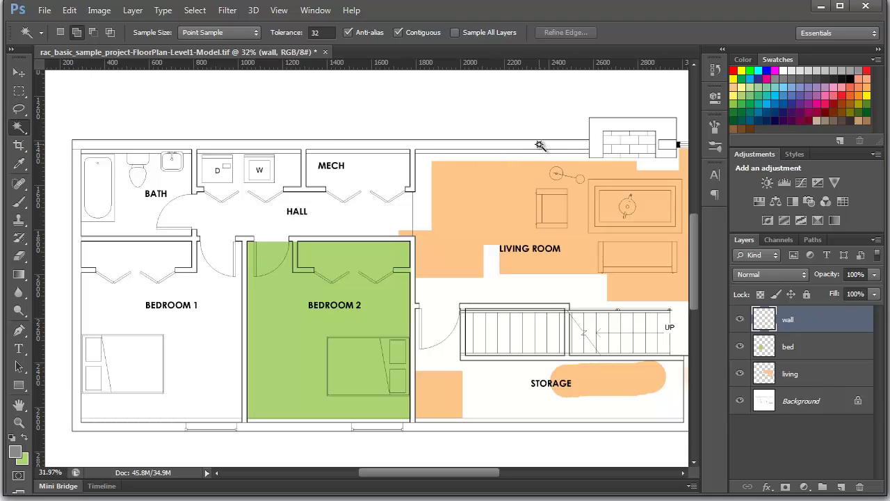
click(540, 144)
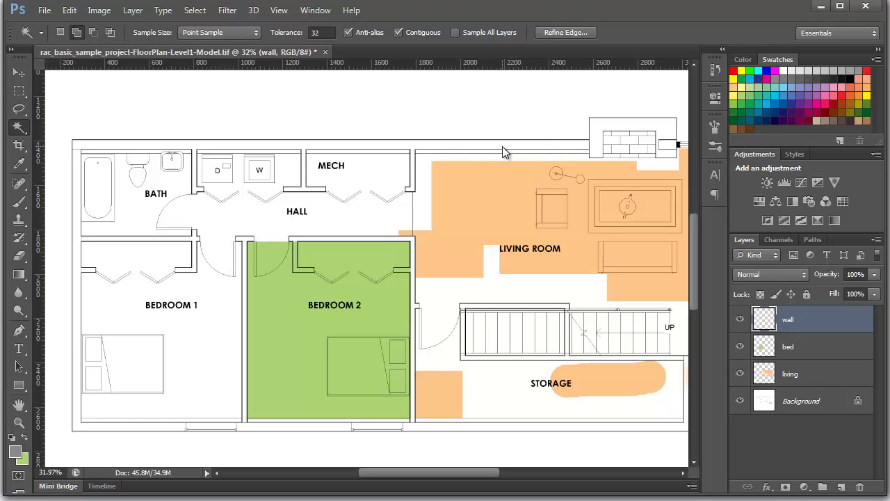
scroll(290, 241, down, 1)
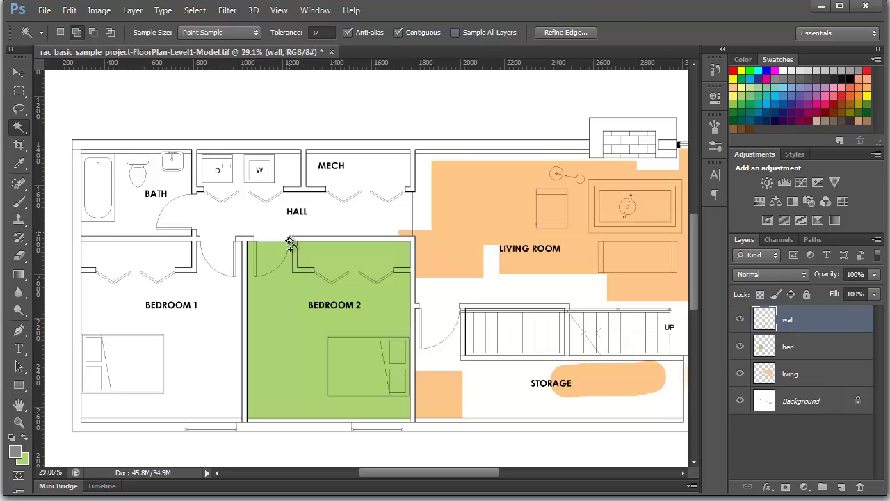
scroll(290, 241, down, 5)
scroll(290, 241, down, 4)
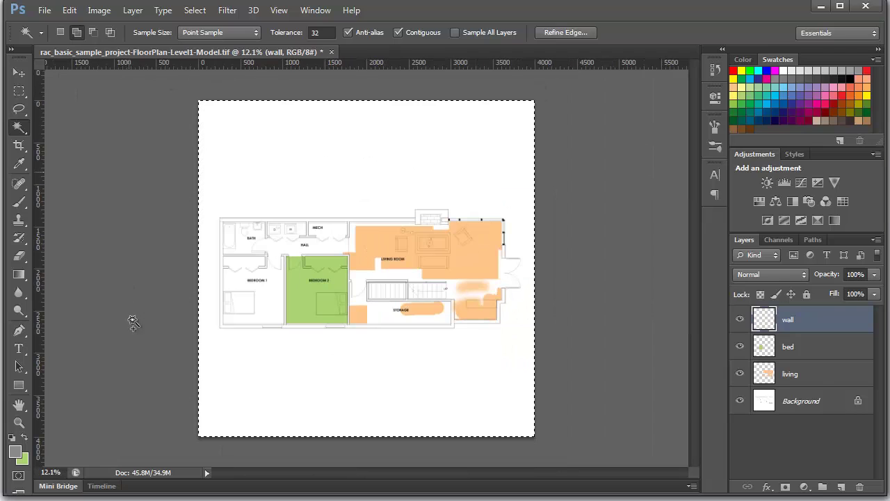
scroll(389, 261, up, 2)
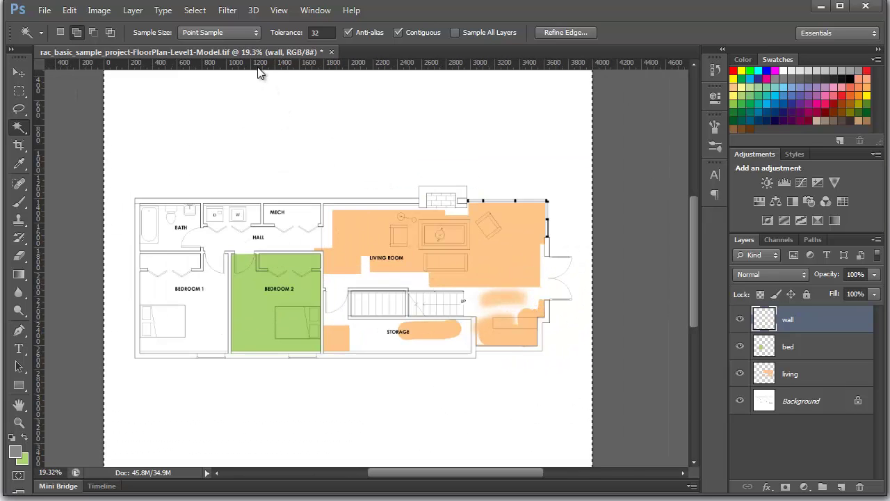
scroll(418, 199, up, 1)
scroll(312, 183, down, 1)
scroll(312, 183, down, 1)
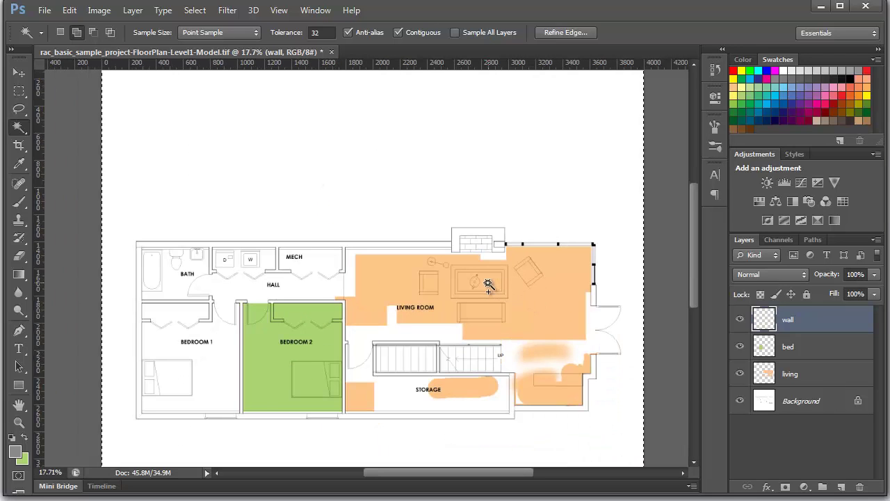
scroll(488, 283, down, 1)
scroll(387, 292, up, 2)
scroll(294, 249, up, 2)
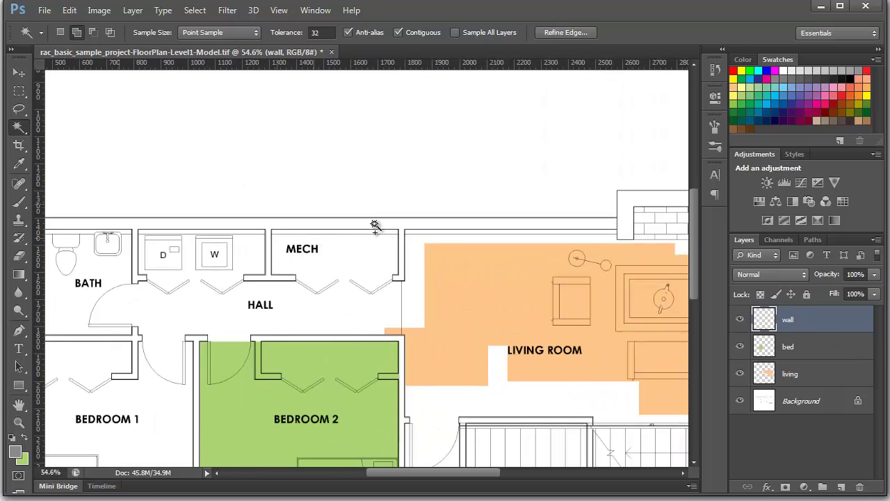
scroll(369, 229, up, 1)
scroll(375, 237, down, 1)
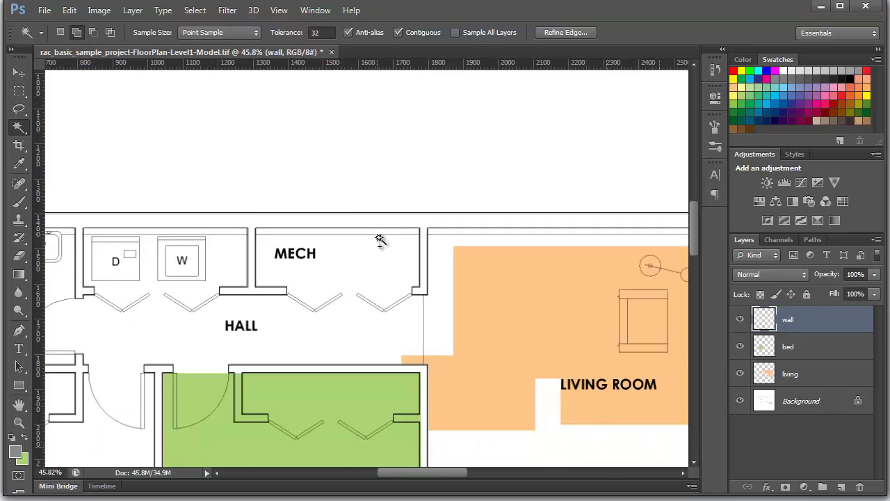
scroll(379, 239, down, 1)
scroll(389, 240, down, 1)
scroll(487, 278, up, 1)
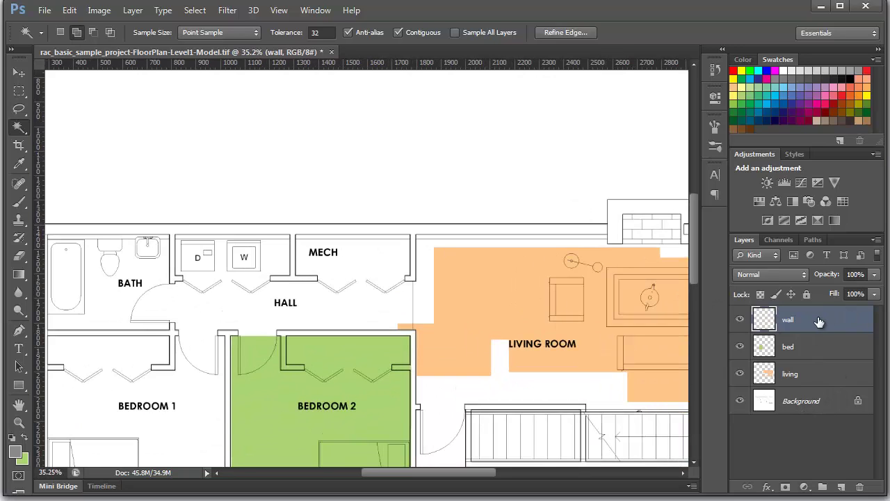
scroll(393, 266, down, 2)
scroll(393, 183, down, 1)
click(408, 149)
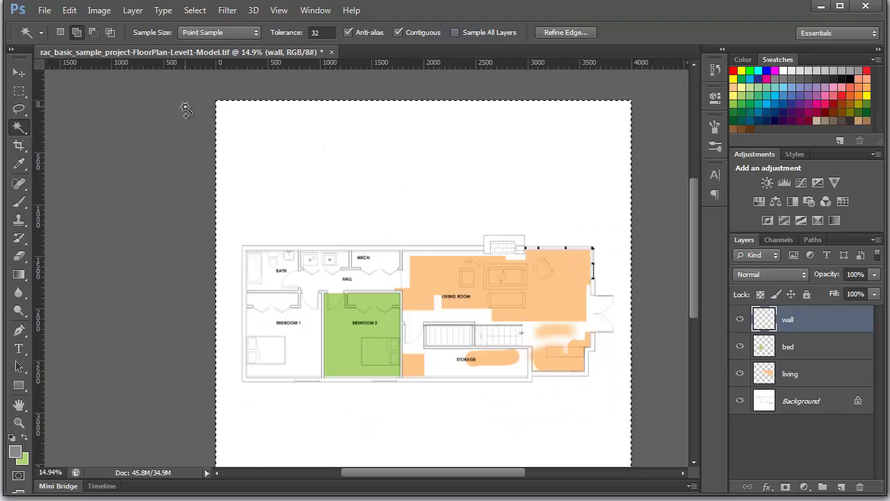
scroll(186, 109, down, 1)
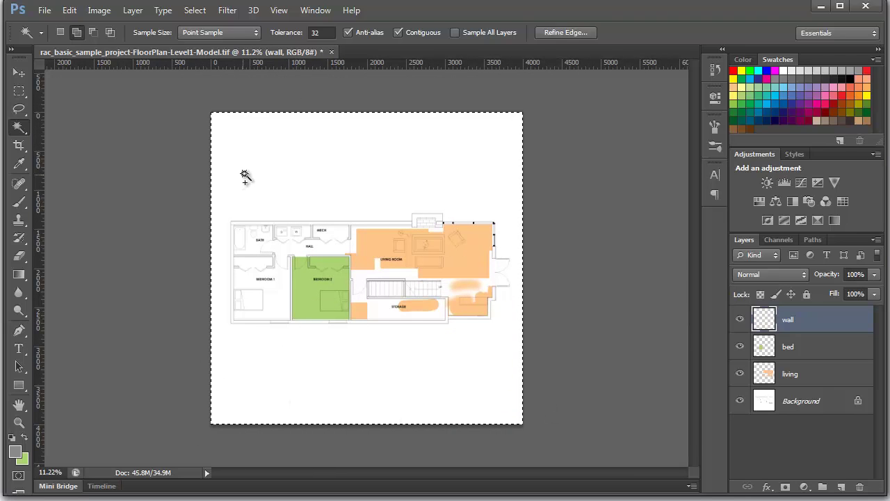
key(ctrl+d)
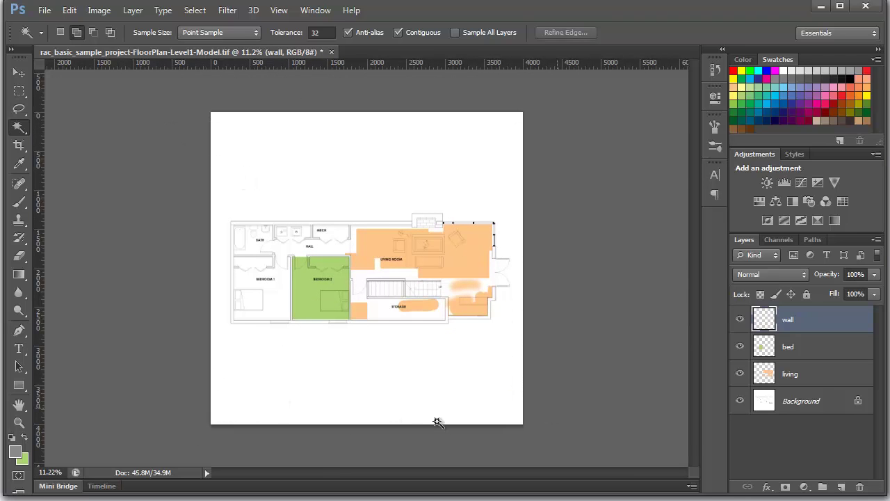
click(195, 11)
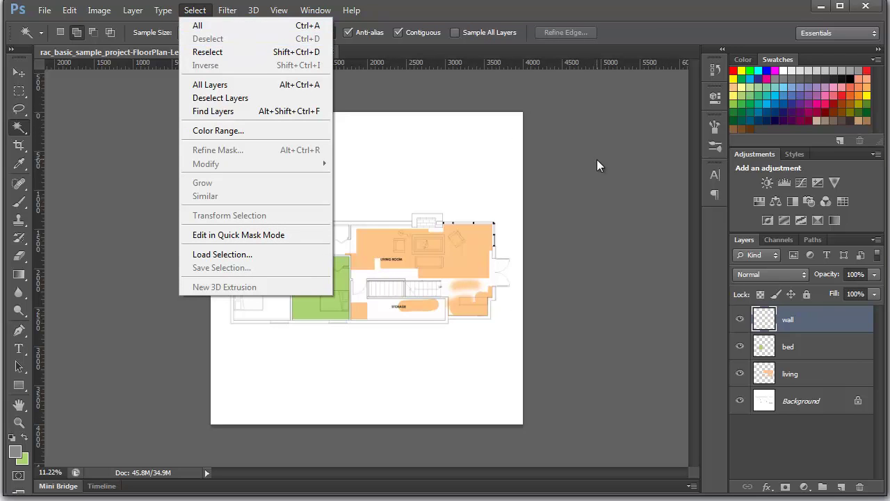
click(397, 132)
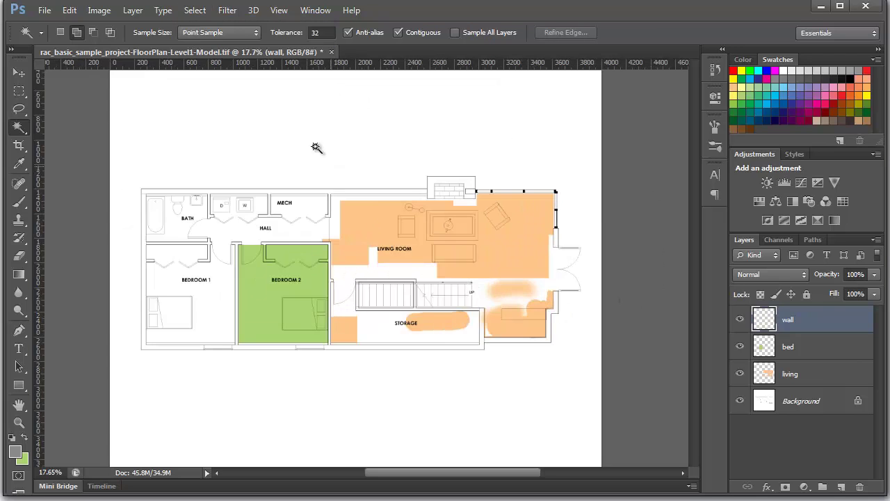
drag(315, 145, 507, 224)
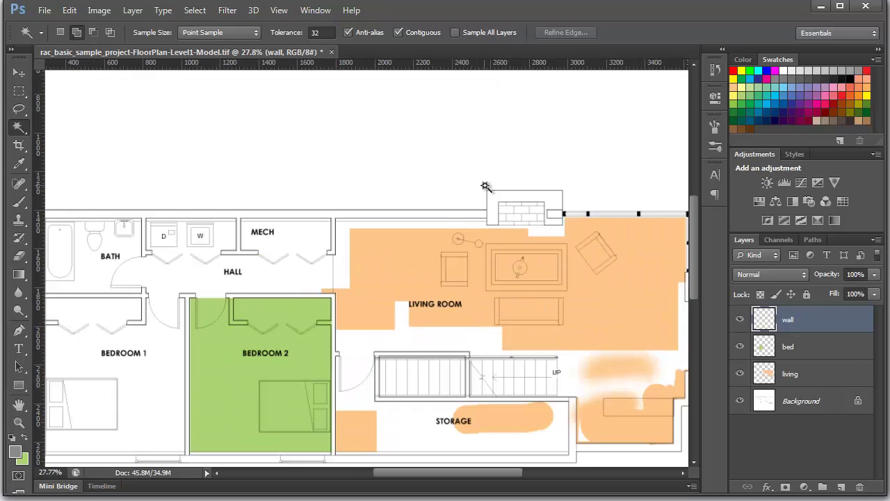
- On the Background layer, Magic Wand-select the left exterior wall strip
click(814, 404)
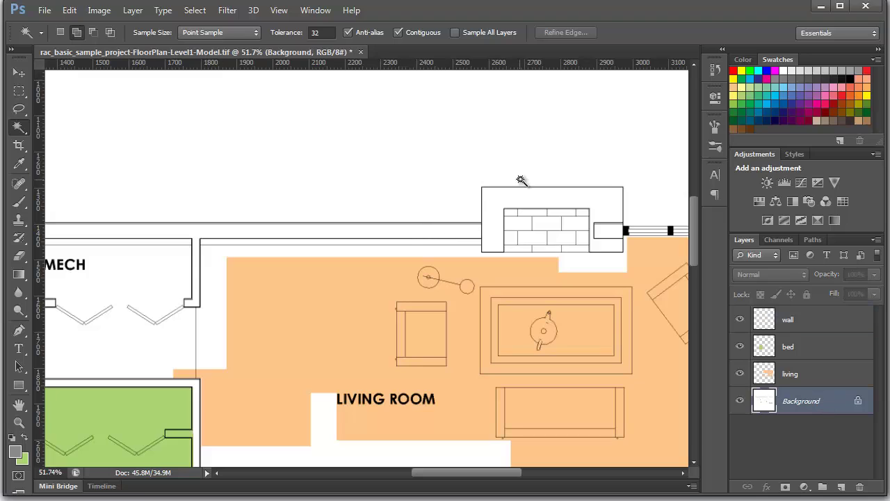
scroll(522, 182, down, 1)
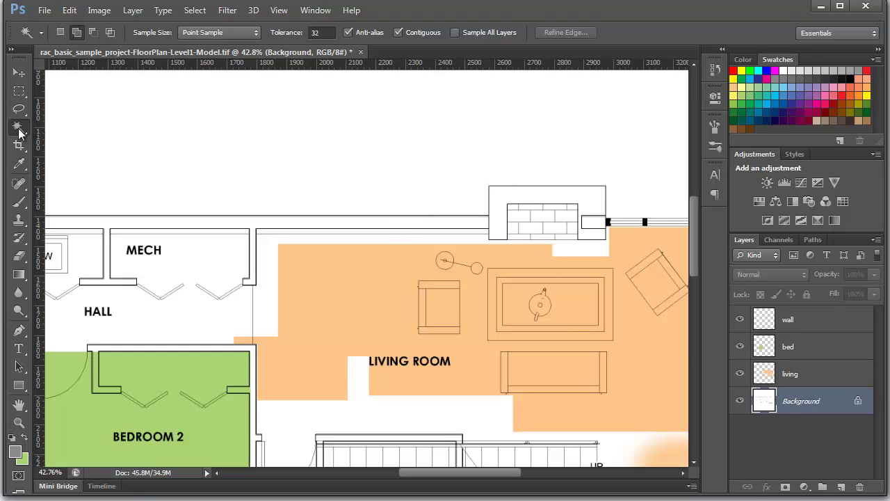
click(372, 229)
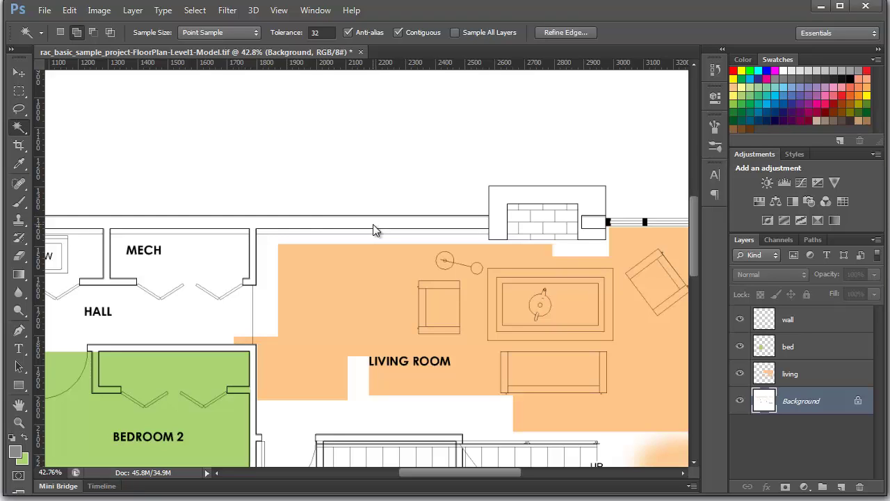
scroll(590, 225, down, 1)
scroll(590, 224, down, 1)
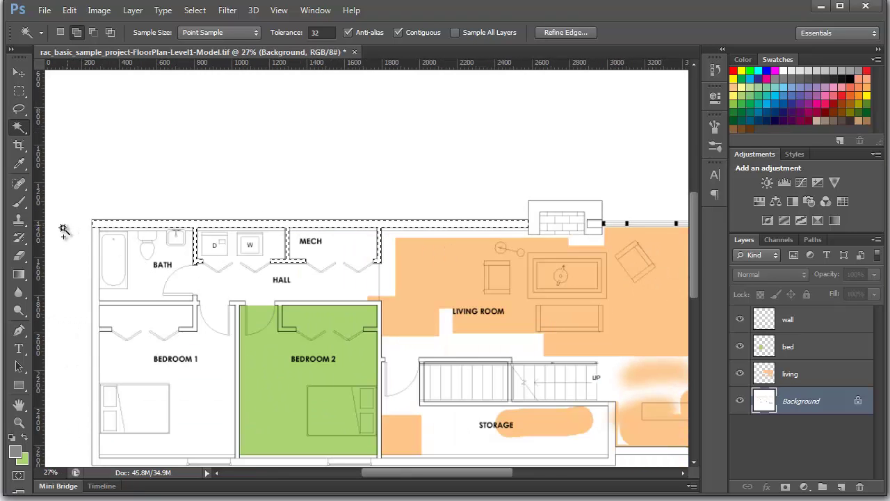
scroll(79, 296, up, 1)
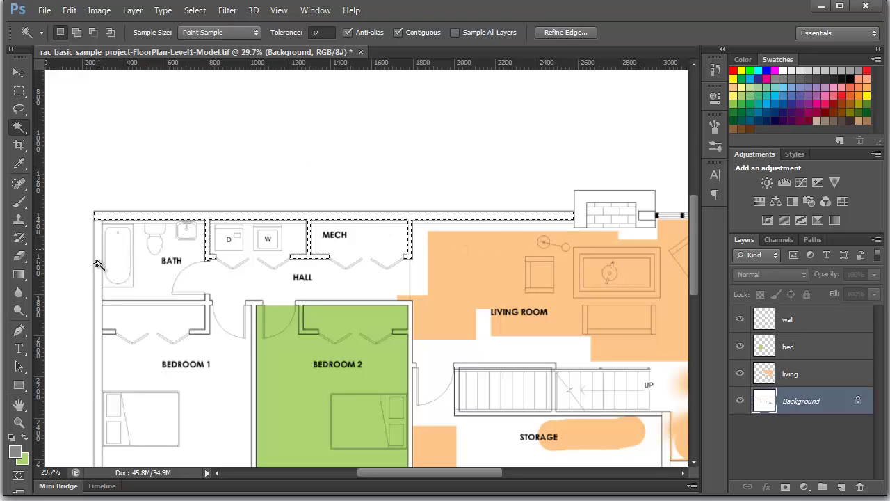
click(98, 322)
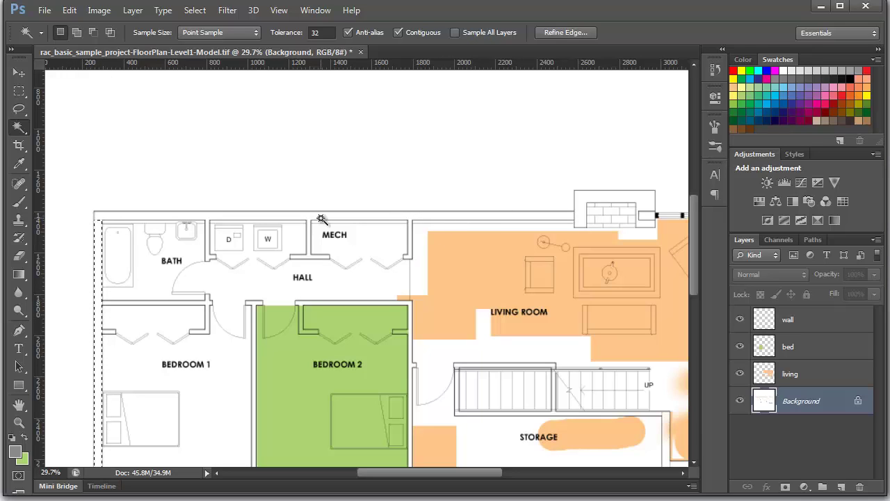
scroll(326, 123, down, 2)
scroll(161, 185, up, 2)
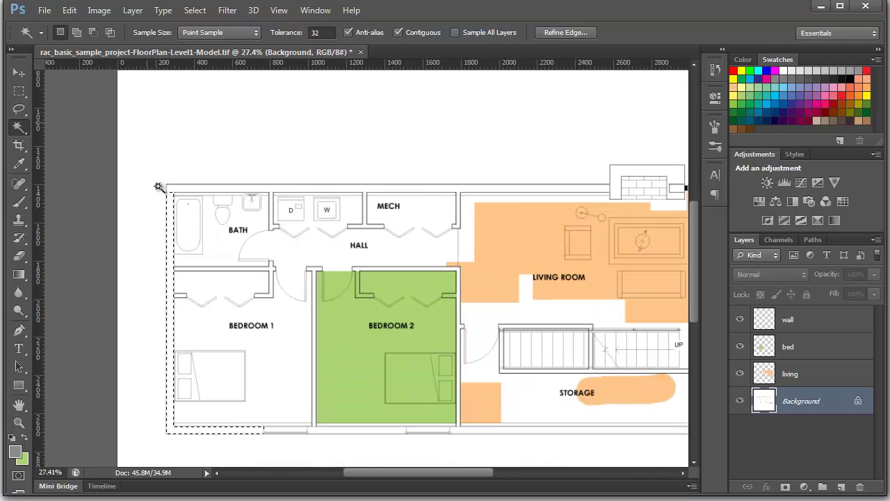
- Using Add to selection, add the top wall outline and bottom wall segment
click(75, 31)
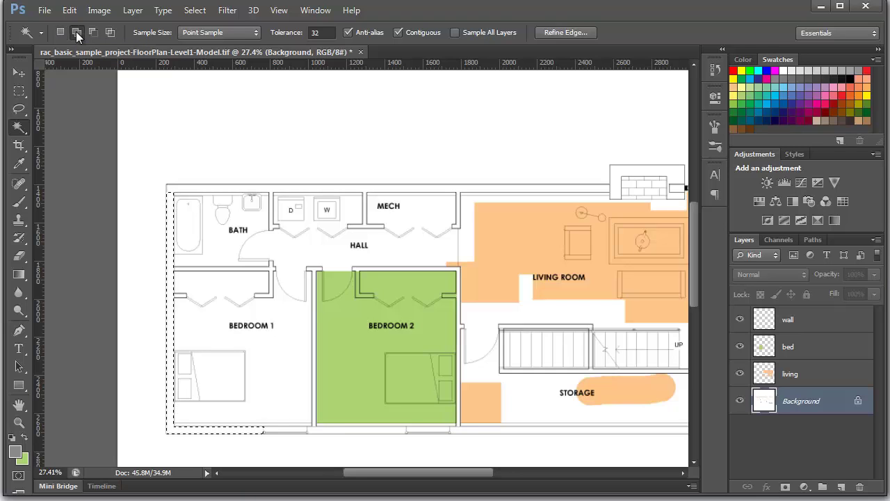
scroll(143, 201, up, 1)
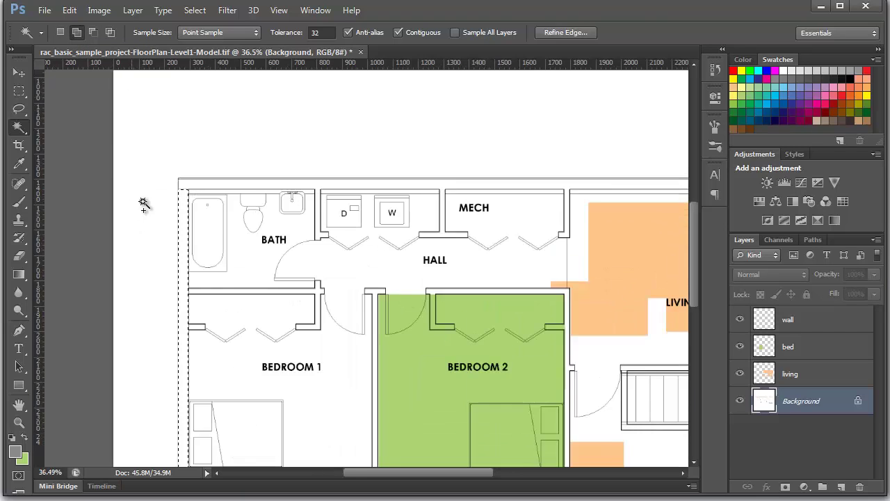
scroll(151, 195, up, 1)
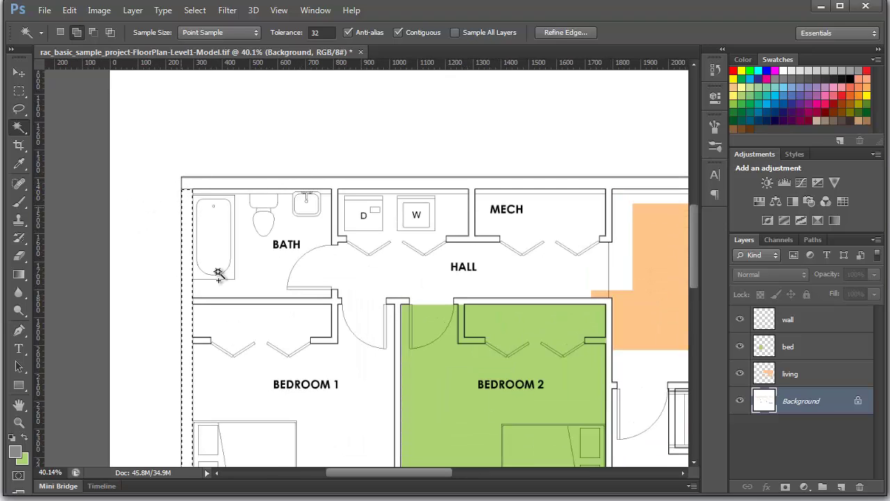
click(301, 185)
scroll(169, 160, down, 1)
scroll(167, 154, down, 1)
scroll(240, 262, up, 1)
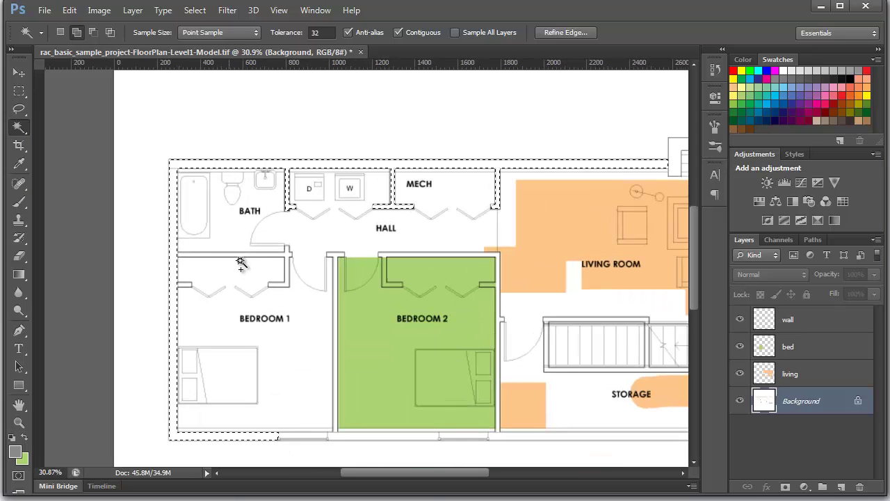
scroll(240, 262, down, 1)
scroll(362, 417, up, 1)
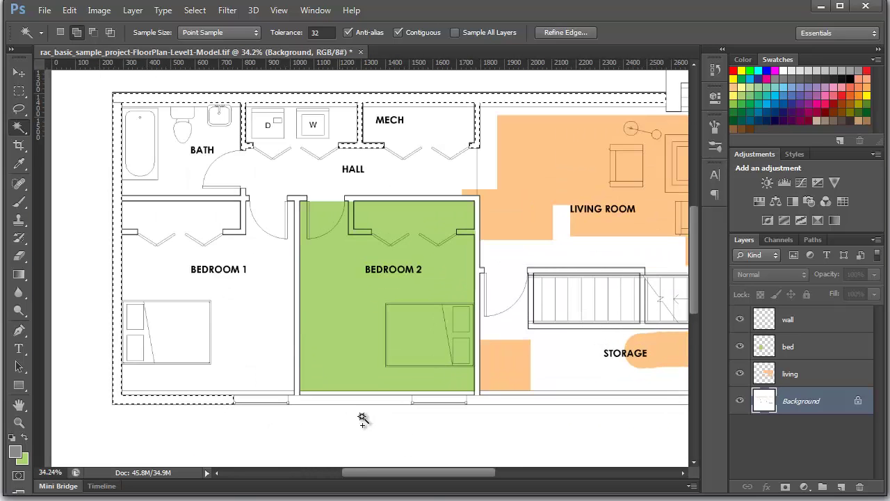
click(351, 402)
scroll(121, 376, down, 1)
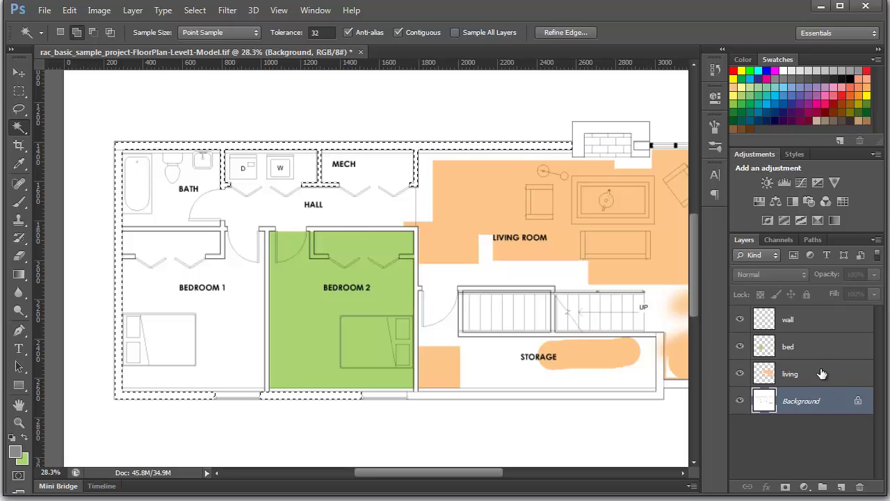
- Fill the selected walls with grey on the wall layer and deselect
click(814, 319)
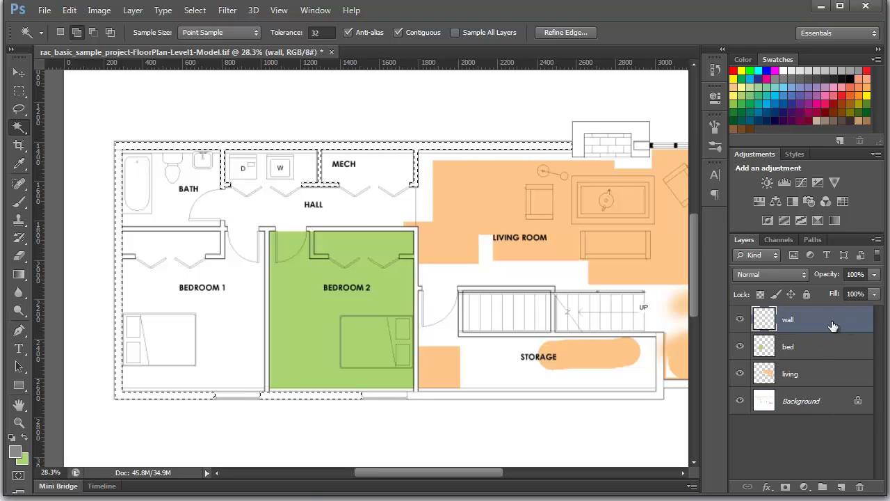
click(813, 402)
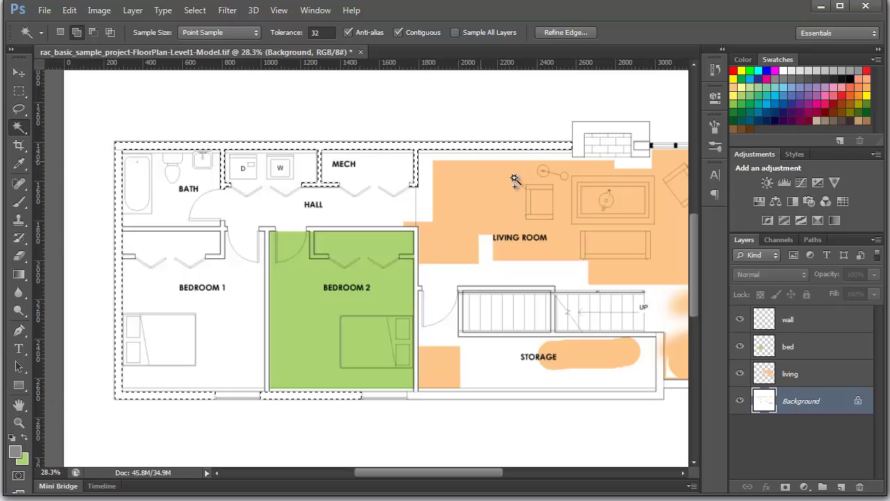
click(821, 319)
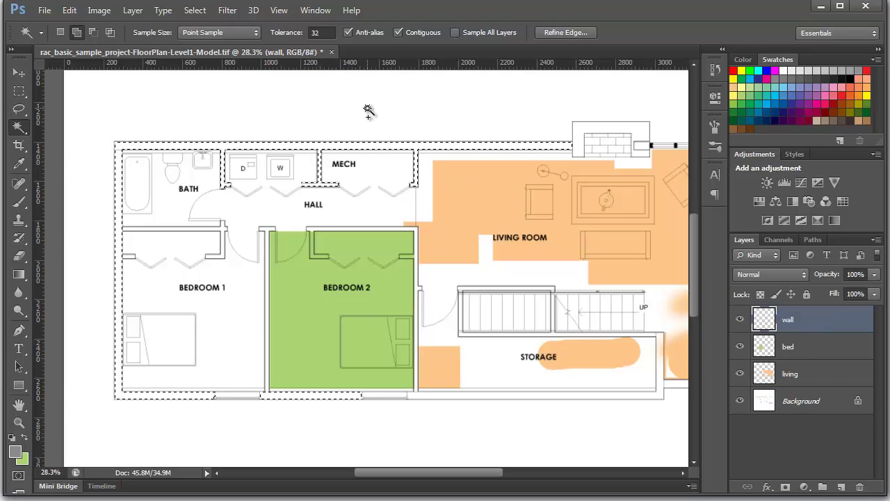
key(alt+BackSpace)
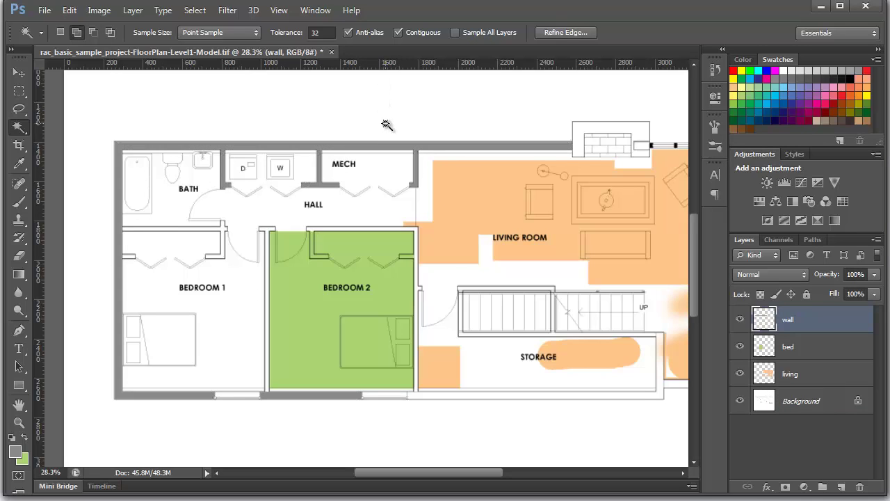
key(ctrl+d)
- Change the wall layer's blend mode from Normal to Multiply
scroll(398, 152, up, 2)
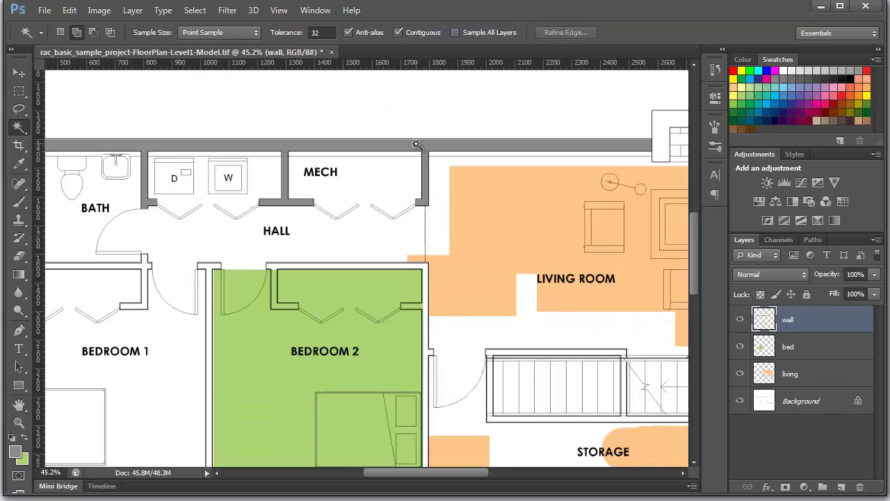
scroll(398, 152, up, 2)
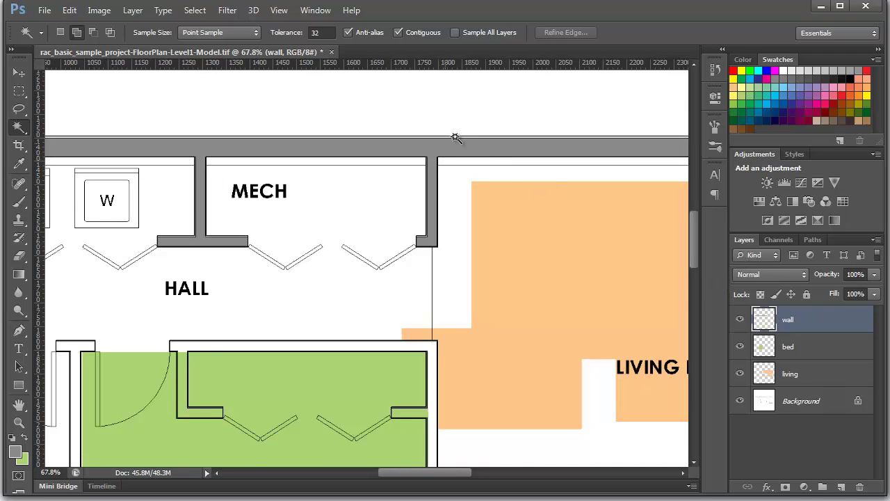
scroll(258, 205, down, 1)
scroll(288, 127, up, 1)
scroll(665, 169, down, 2)
scroll(619, 211, down, 1)
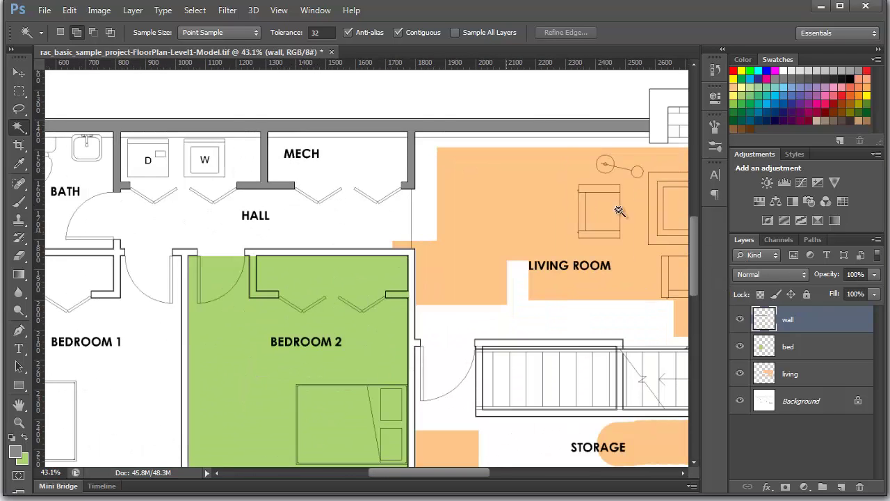
scroll(564, 116, up, 1)
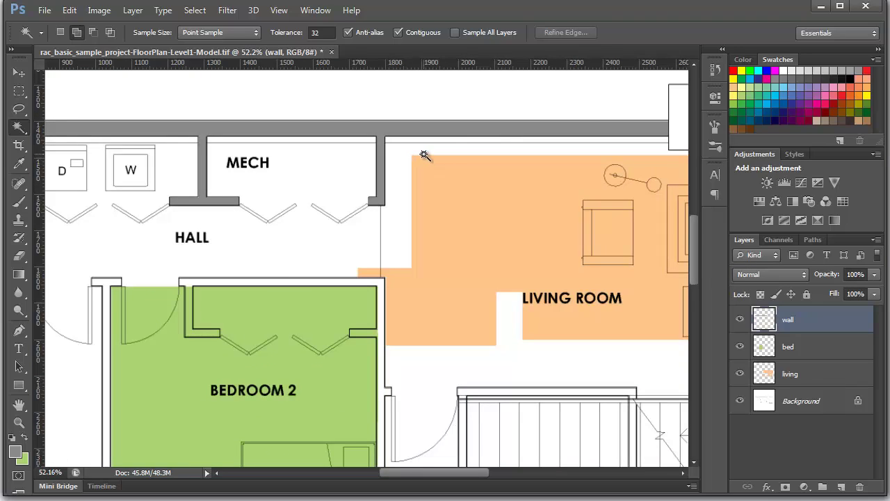
click(778, 275)
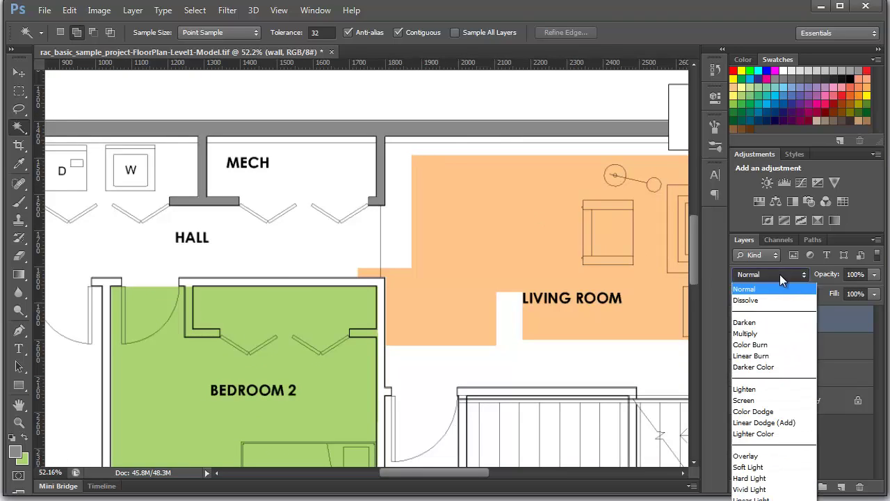
click(769, 331)
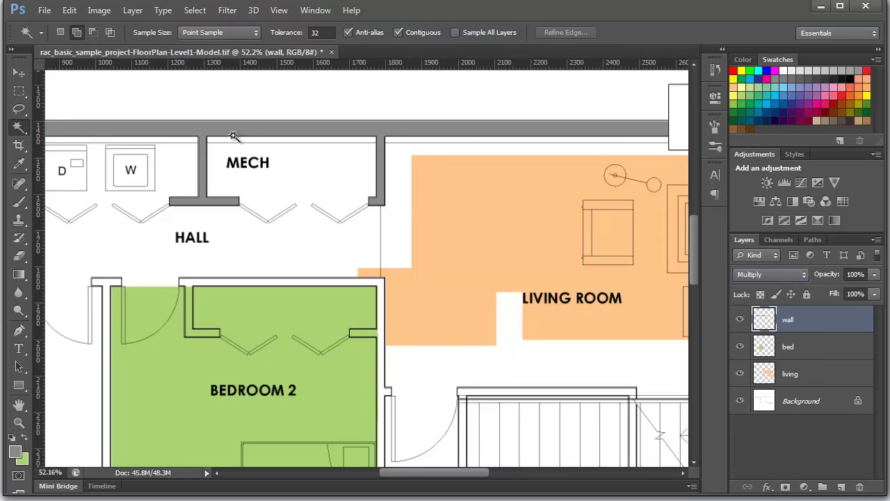
- Pick the Move tool, zoom toward Bedroom 2 and storage, and make the bed layer active
click(19, 72)
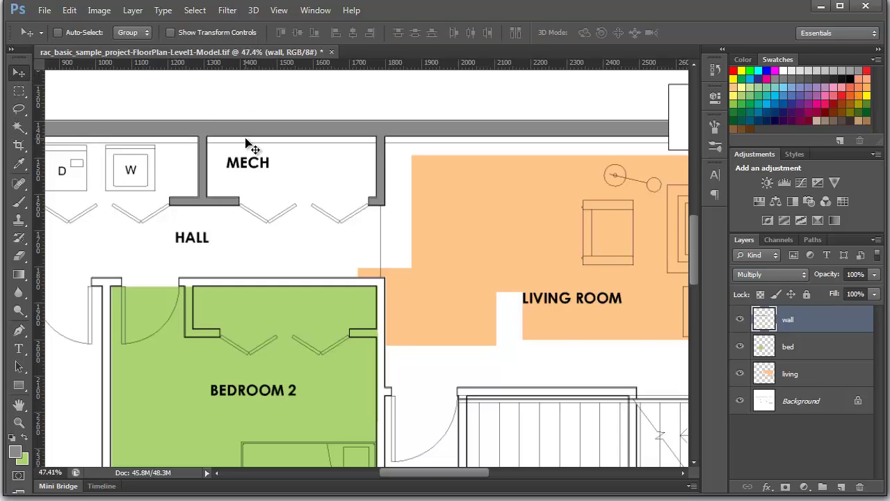
scroll(249, 143, down, 1)
scroll(308, 148, down, 1)
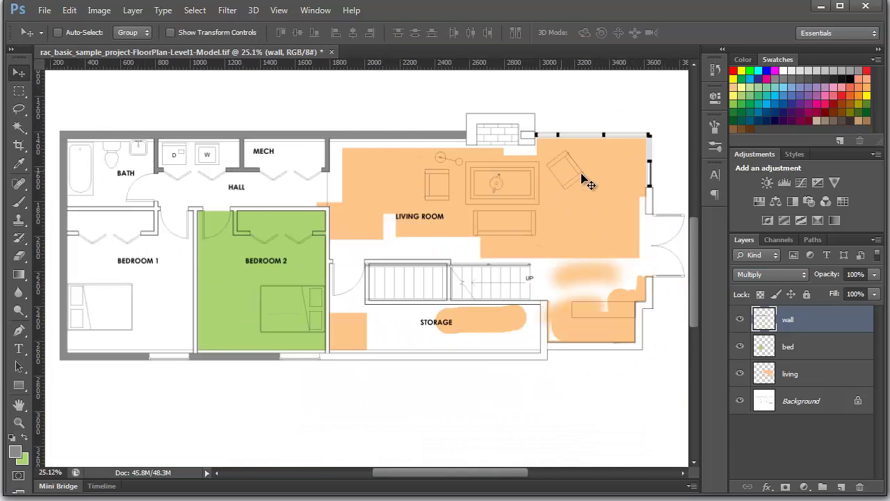
scroll(580, 183, down, 1)
scroll(653, 163, up, 1)
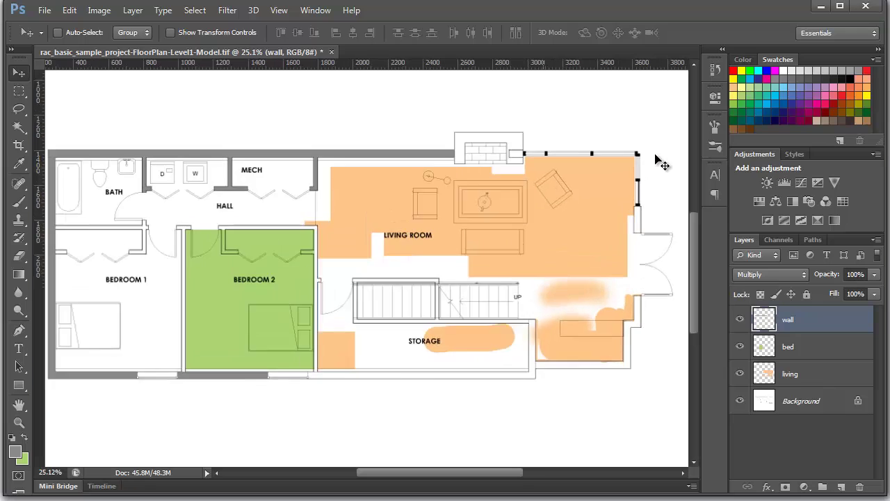
scroll(657, 160, up, 1)
scroll(661, 159, down, 2)
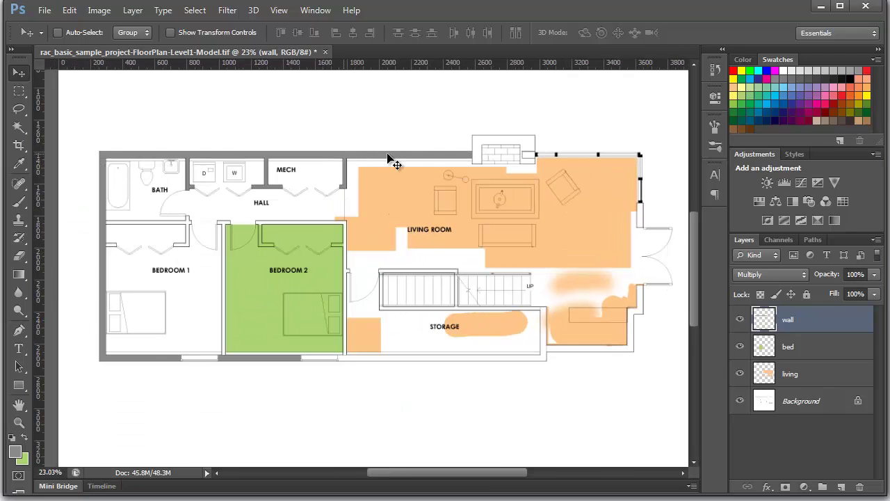
scroll(185, 200, up, 1)
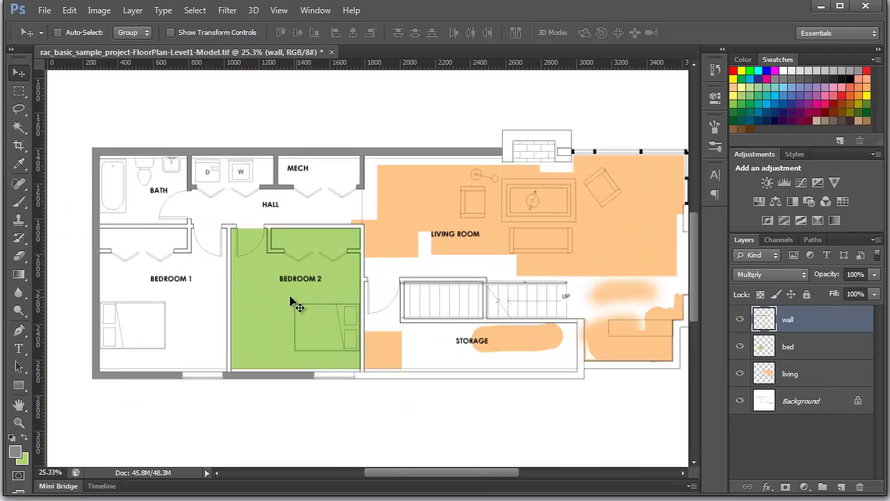
scroll(298, 402, up, 2)
scroll(300, 390, up, 1)
scroll(427, 343, down, 1)
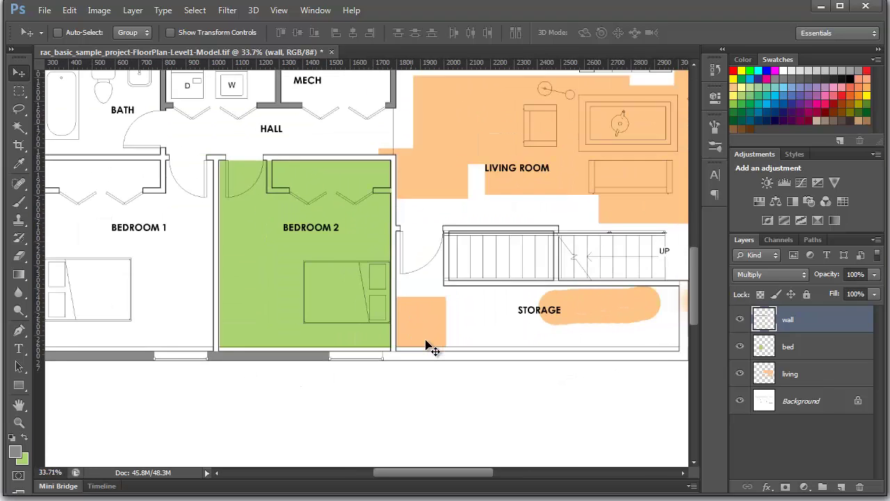
scroll(473, 362, down, 1)
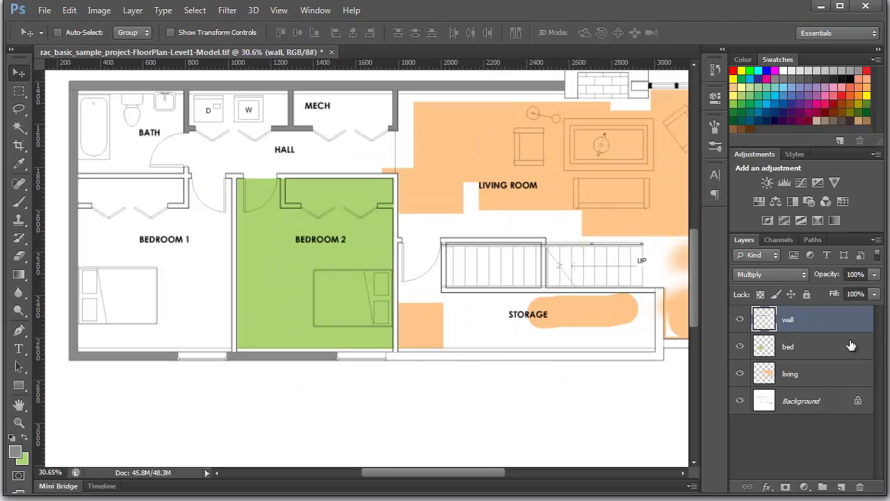
click(827, 351)
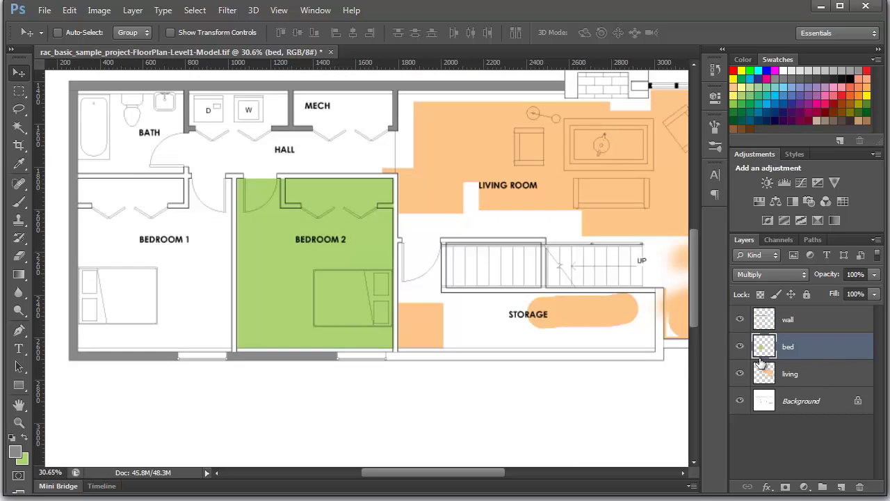
scroll(522, 345, up, 2)
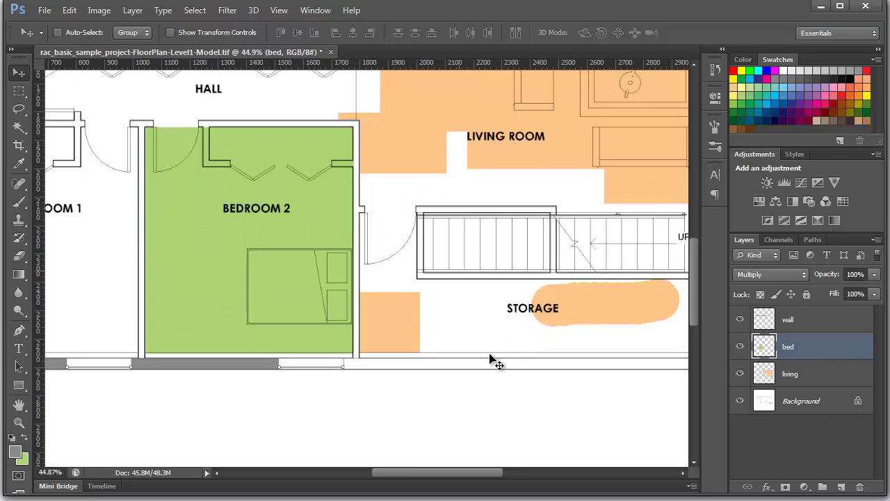
scroll(493, 360, up, 2)
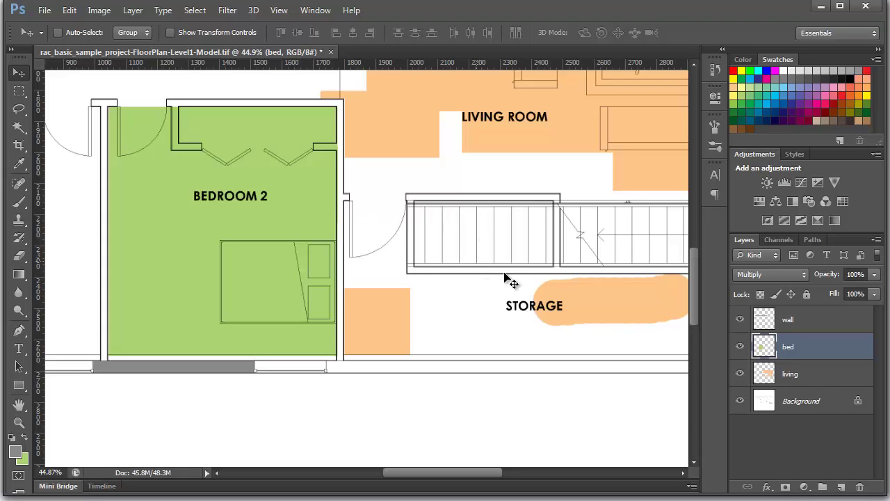
- Magic Wand-select the wall strip below Storage from Background, fill it grey on the wall layer, and deselect
click(823, 410)
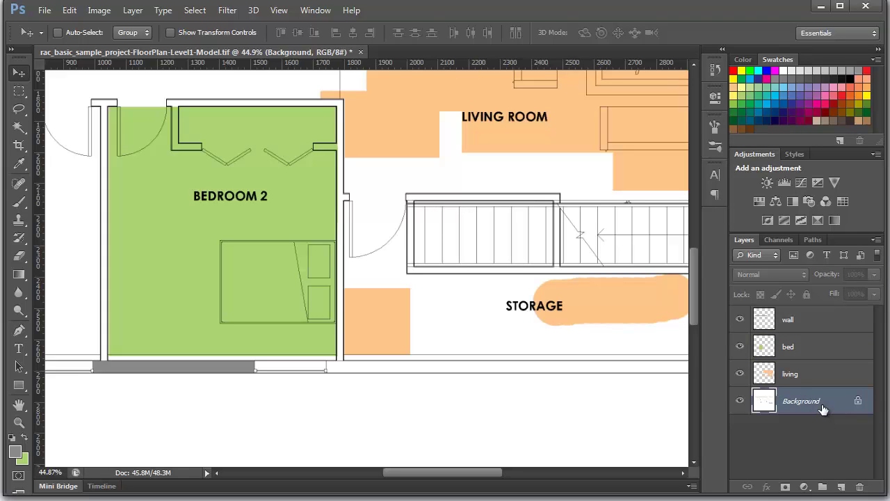
click(18, 127)
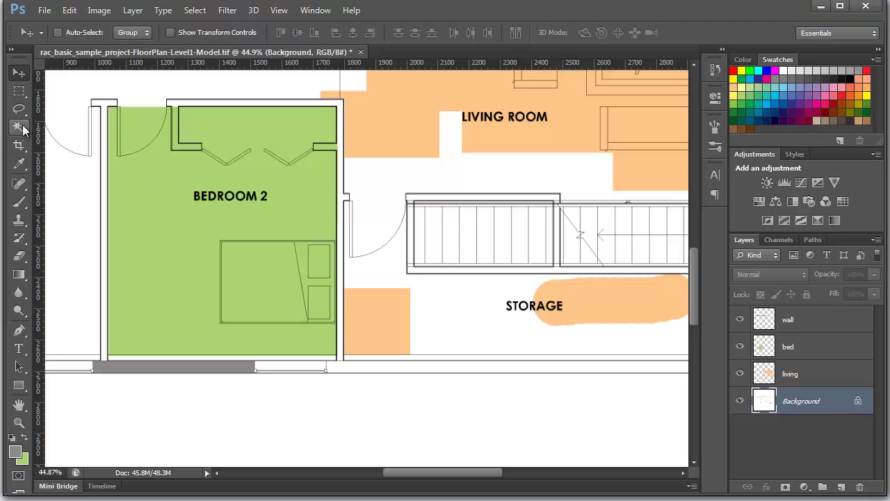
click(354, 368)
scroll(236, 370, down, 2)
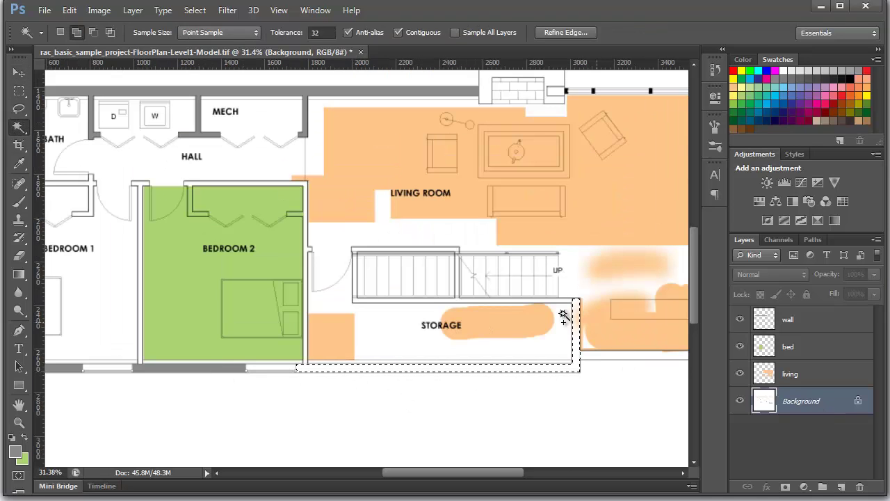
click(819, 321)
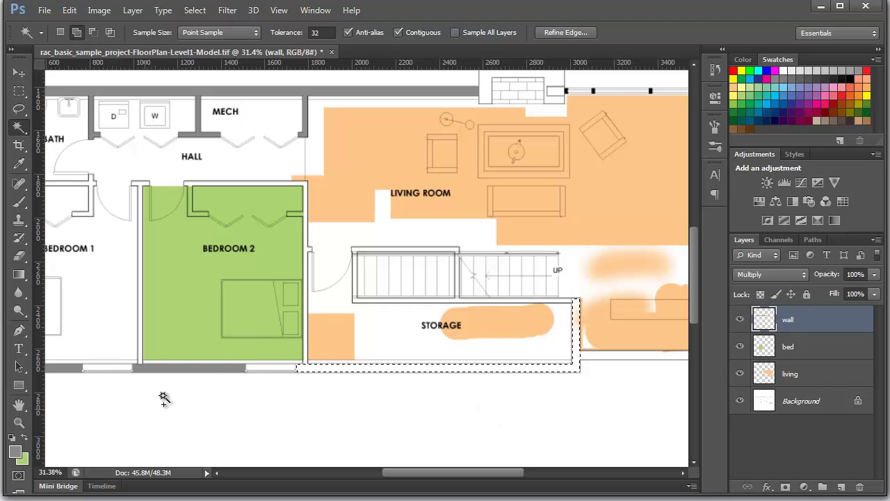
key(alt+BackSpace)
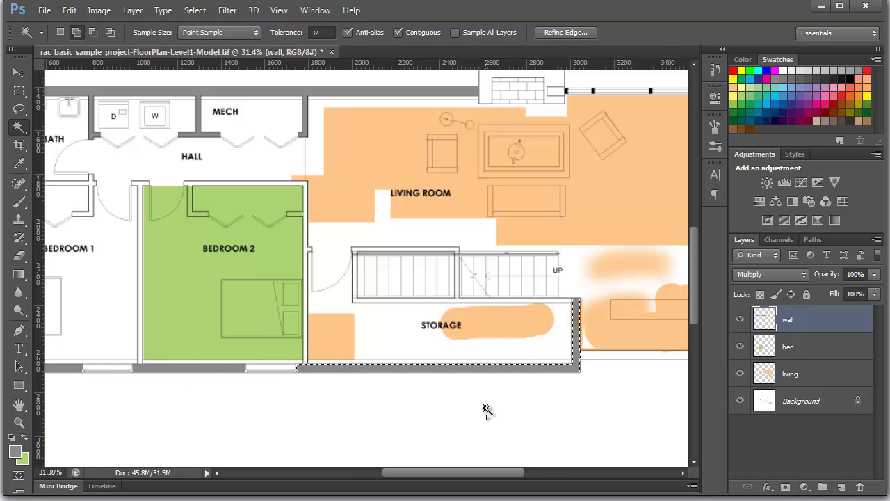
key(ctrl+d)
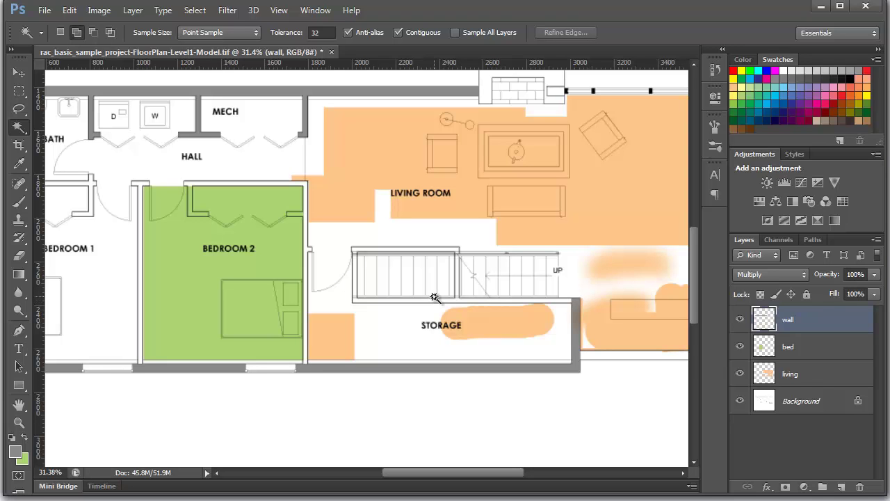
drag(479, 211, 220, 179)
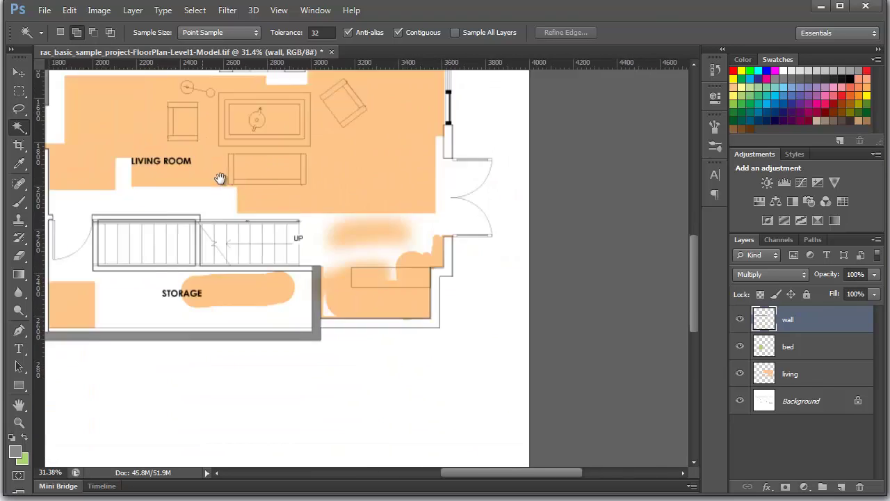
drag(314, 202, 342, 255)
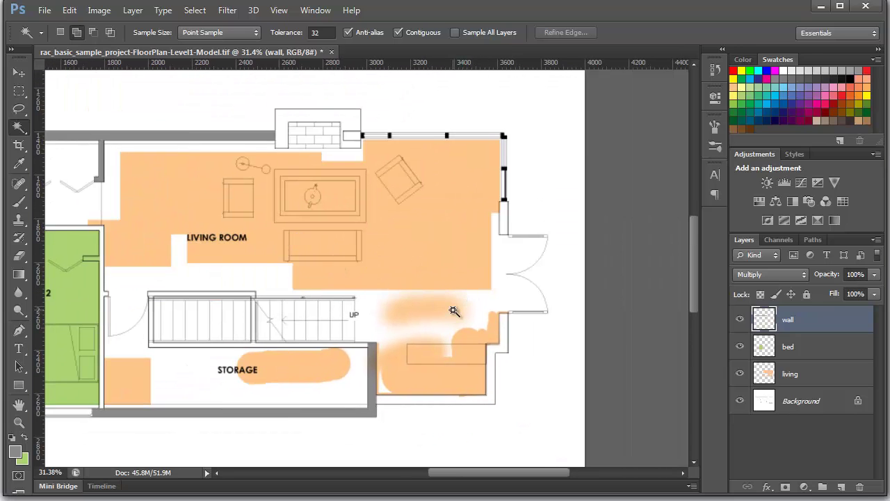
- With Background active, Magic Wand-select Bedroom 2's top and right wall outline
scroll(453, 310, up, 3)
scroll(362, 229, up, 3)
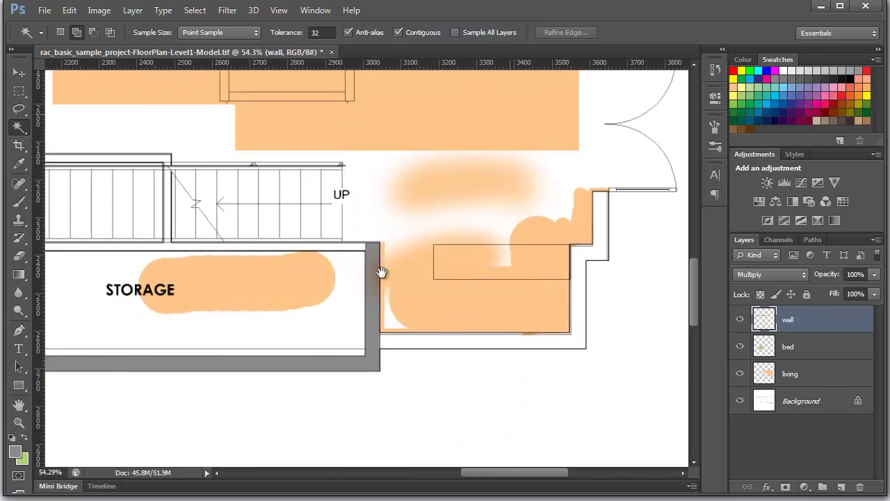
scroll(381, 271, down, 3)
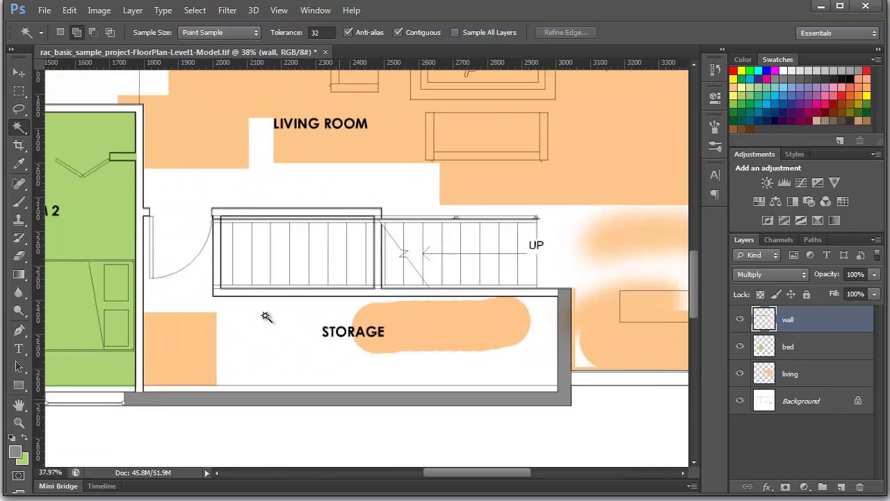
scroll(265, 317, down, 2)
scroll(350, 256, left, 3)
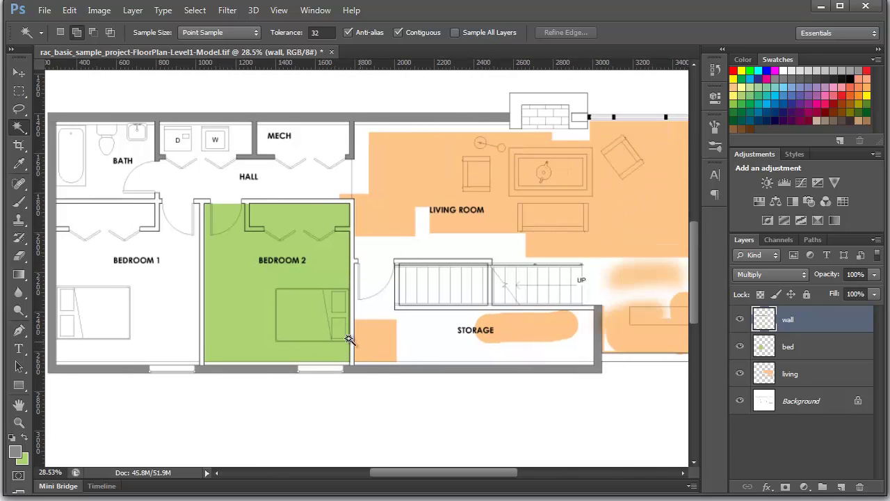
scroll(350, 278, up, 3)
scroll(349, 272, up, 2)
scroll(347, 183, up, 2)
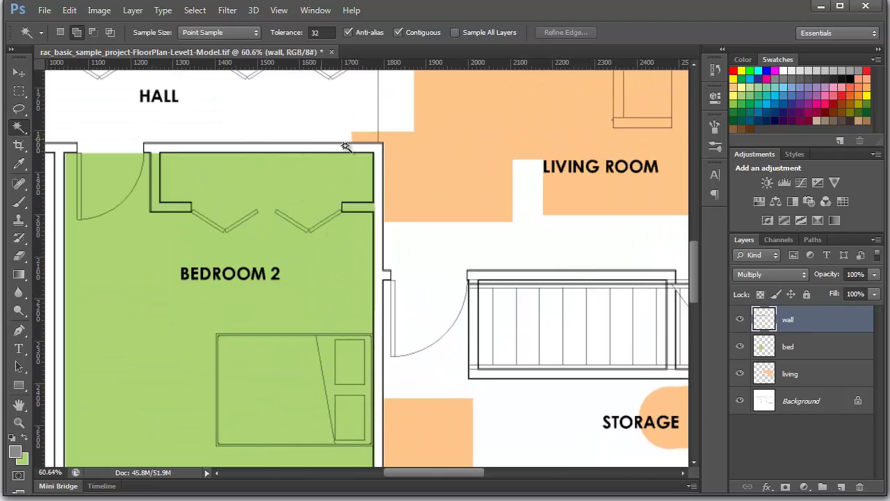
click(833, 403)
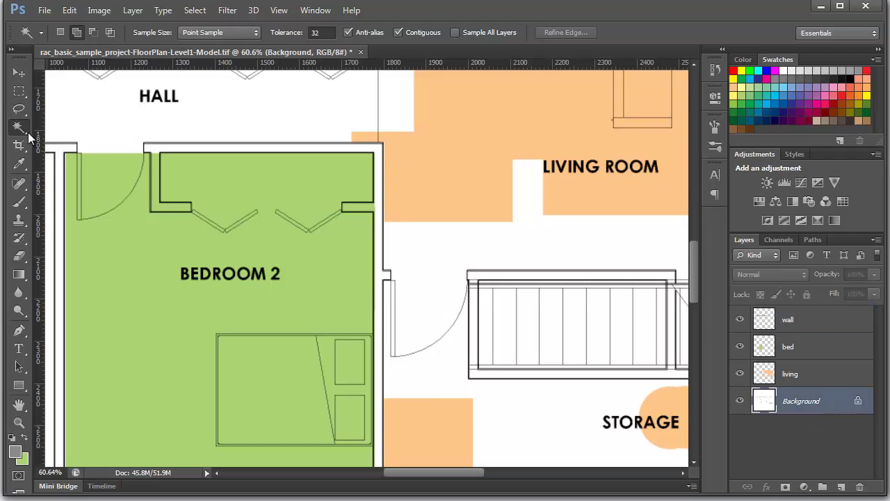
click(320, 146)
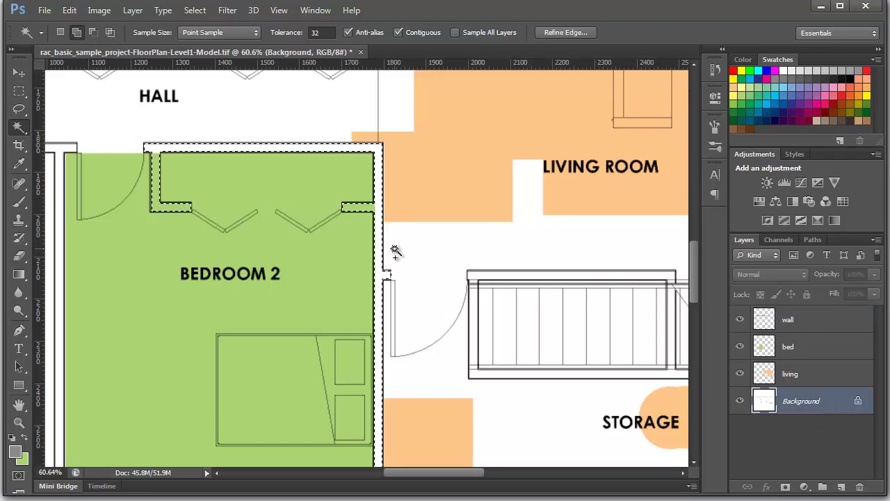
scroll(218, 169, up, 1)
scroll(225, 175, up, 1)
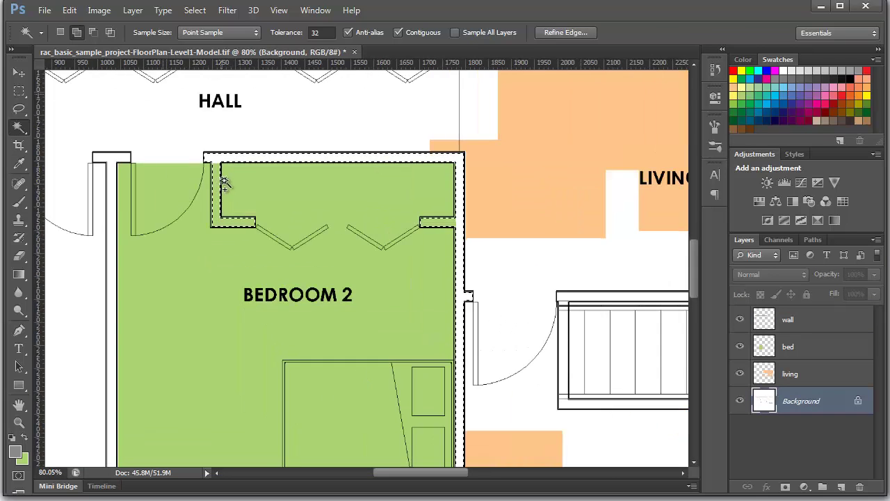
scroll(320, 188, up, 1)
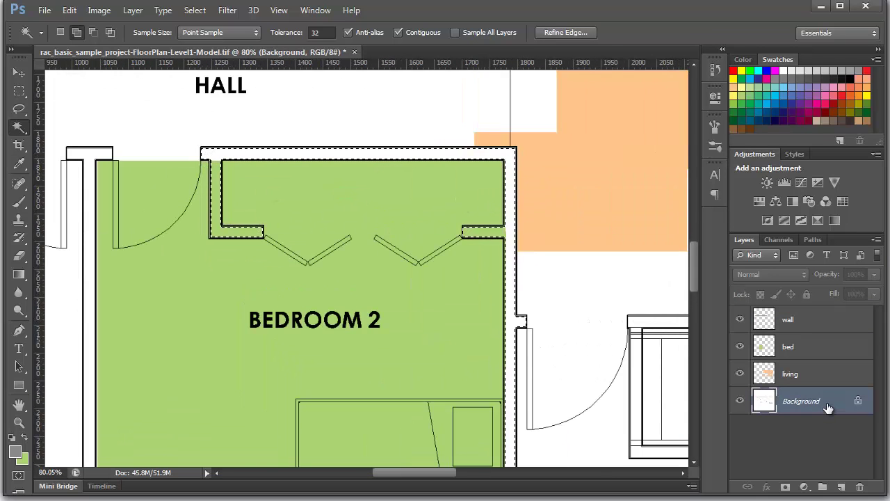
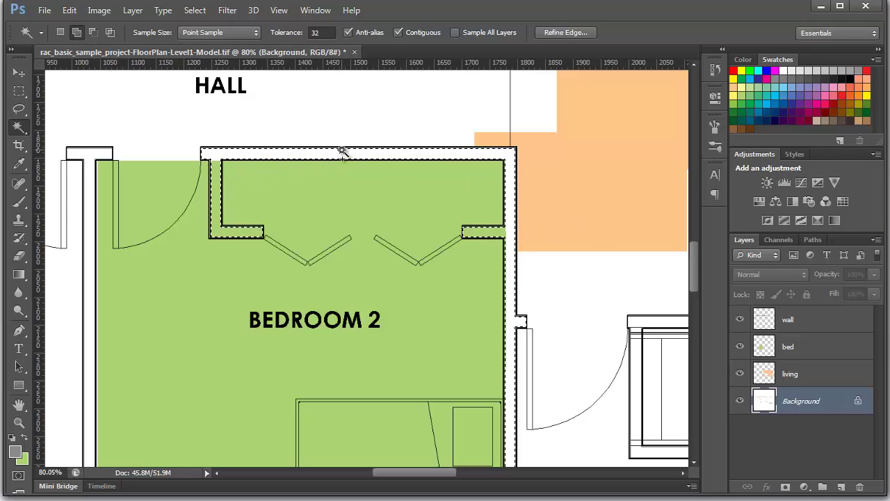
- Magic-wand select the walls around Bedroom 2, then make the 'wall' layer active
key(ctrl+d)
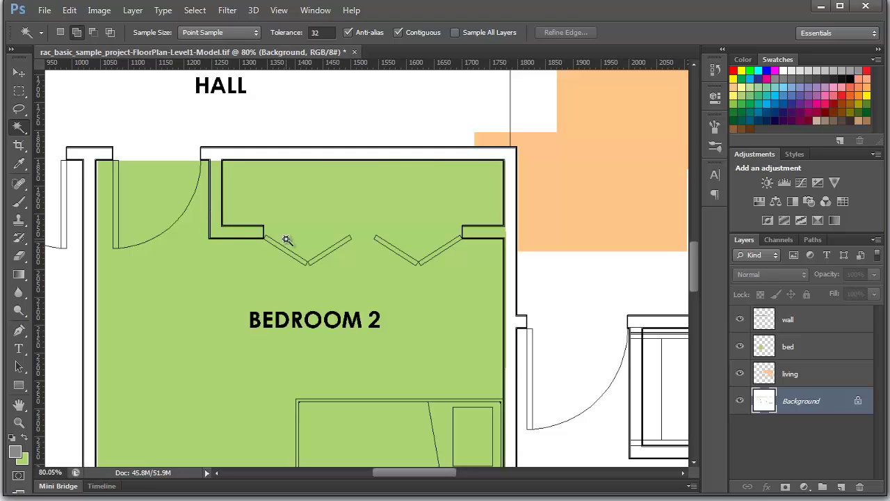
click(391, 154)
scroll(506, 143, down, 1)
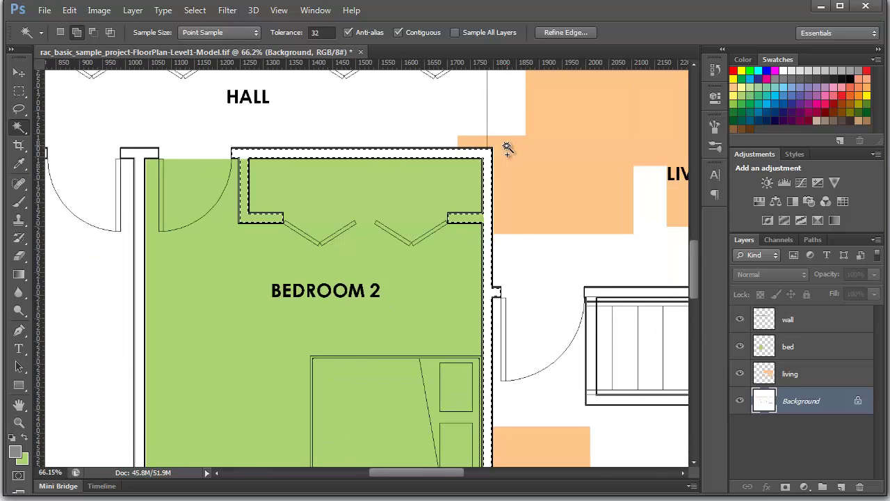
scroll(496, 151, down, 1)
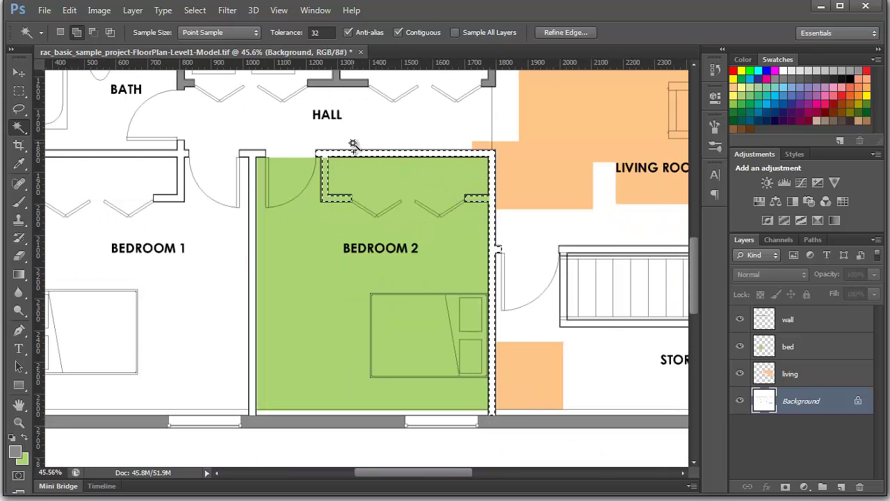
scroll(353, 144, up, 1)
scroll(566, 163, up, 1)
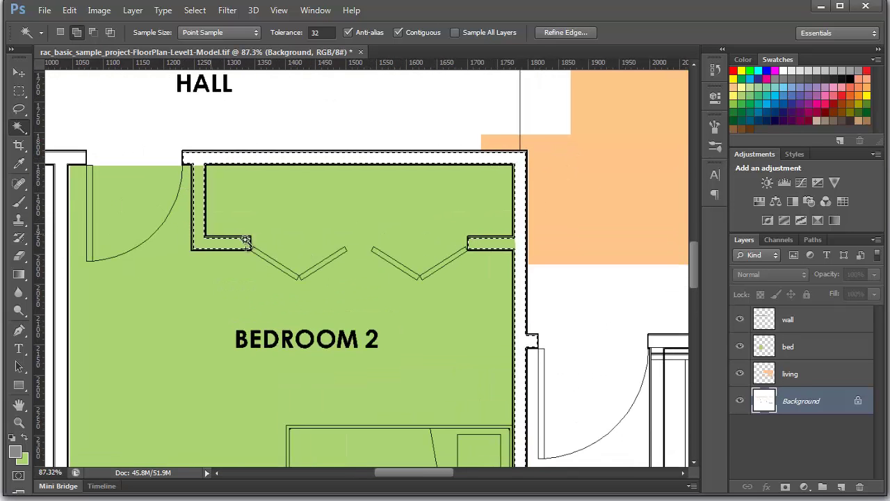
scroll(264, 177, down, 1)
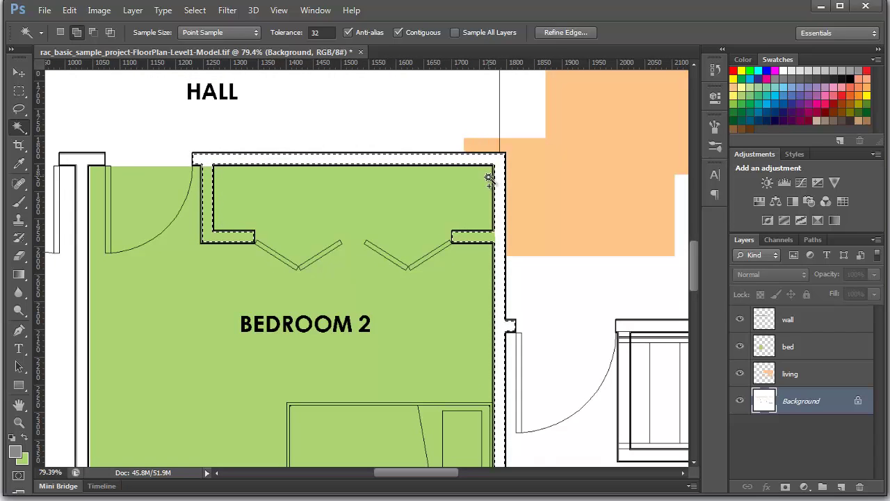
scroll(536, 215, down, 1)
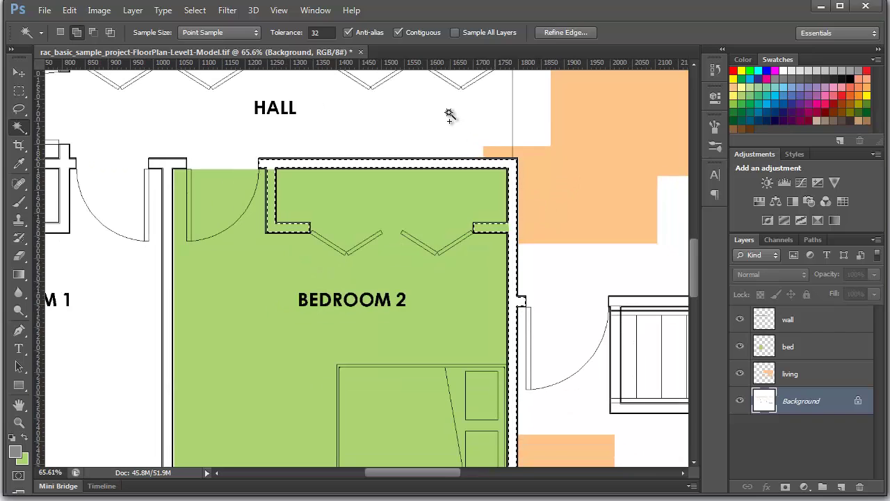
scroll(453, 141, down, 1)
scroll(433, 139, up, 1)
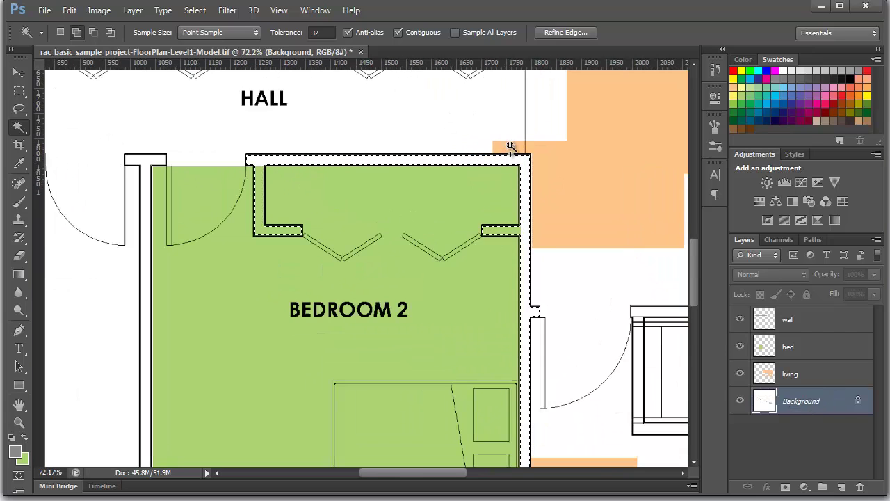
click(806, 321)
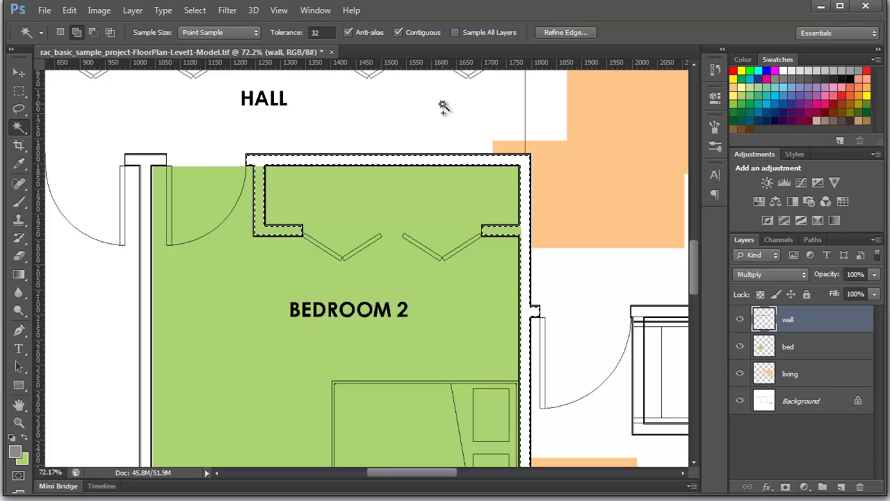
- Fill the selected Bedroom 2 walls with the grey foreground colour, then deselect
key(alt+BackSpace)
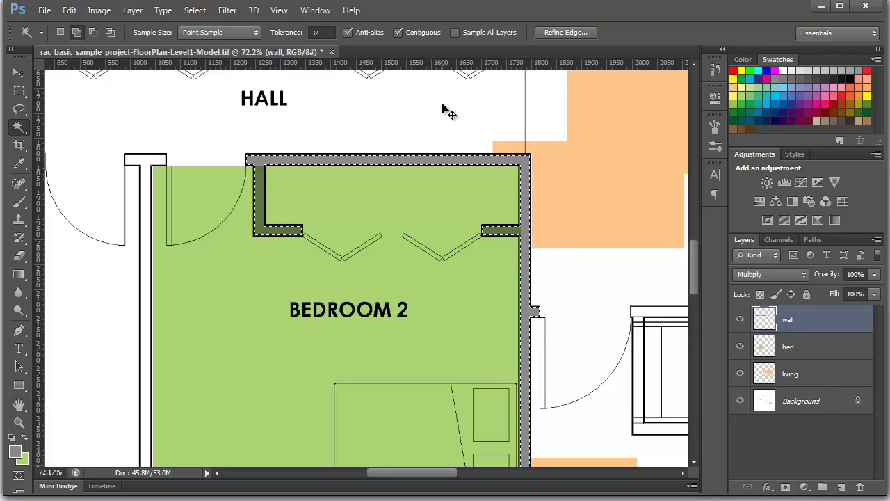
scroll(320, 119, down, 1)
scroll(382, 120, down, 1)
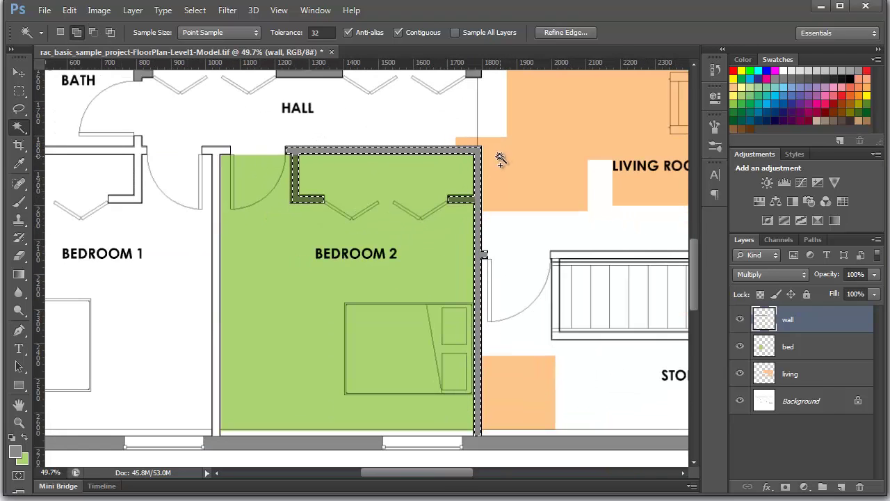
scroll(402, 143, up, 1)
key(ctrl+d)
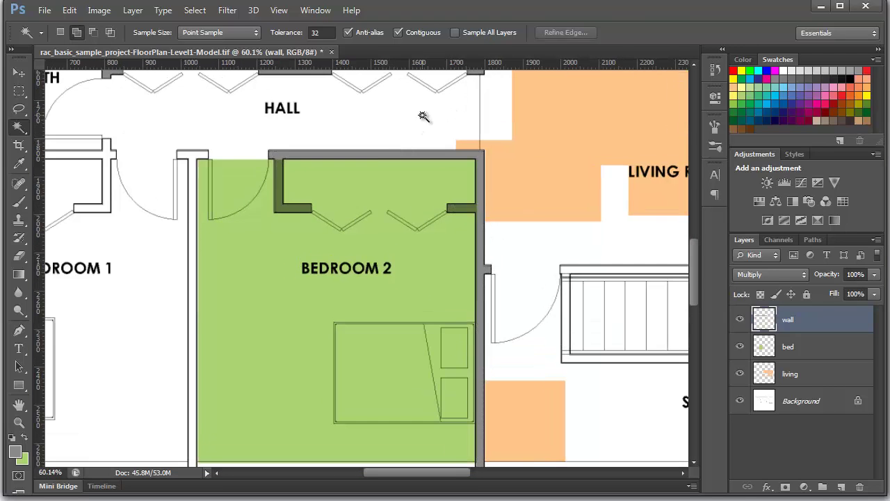
scroll(424, 116, up, 3)
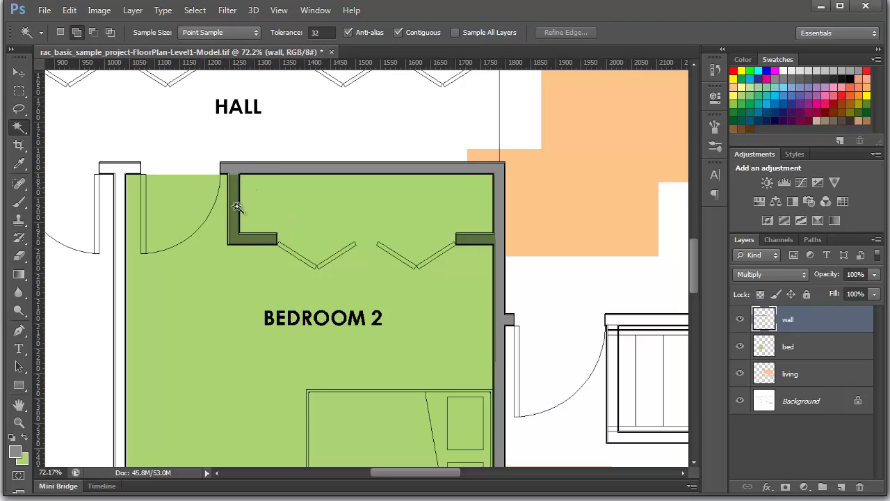
scroll(425, 183, down, 2)
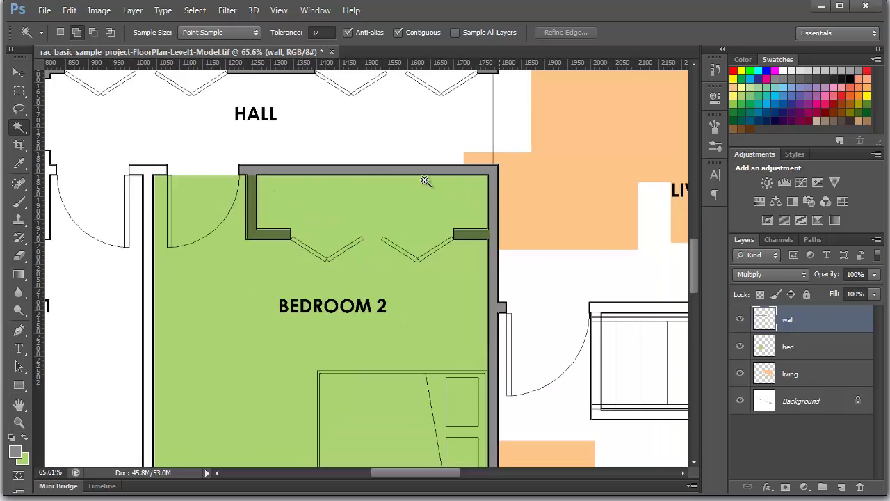
scroll(302, 174, up, 1)
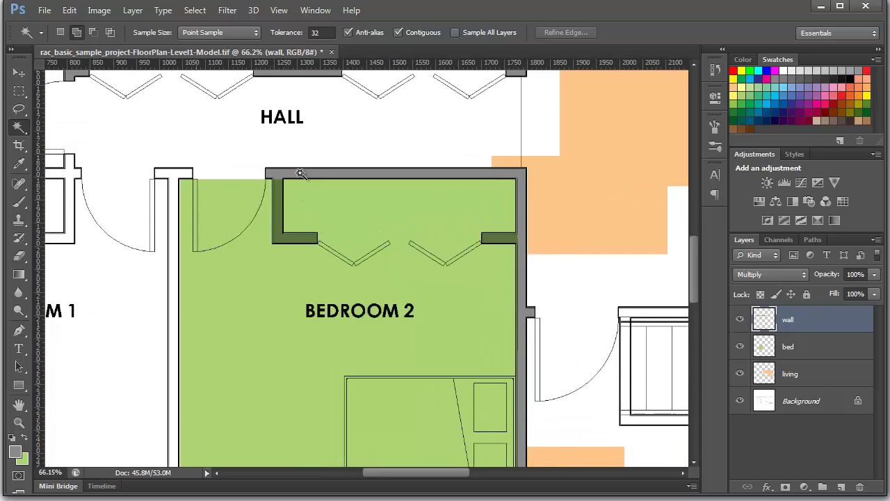
scroll(301, 172, up, 2)
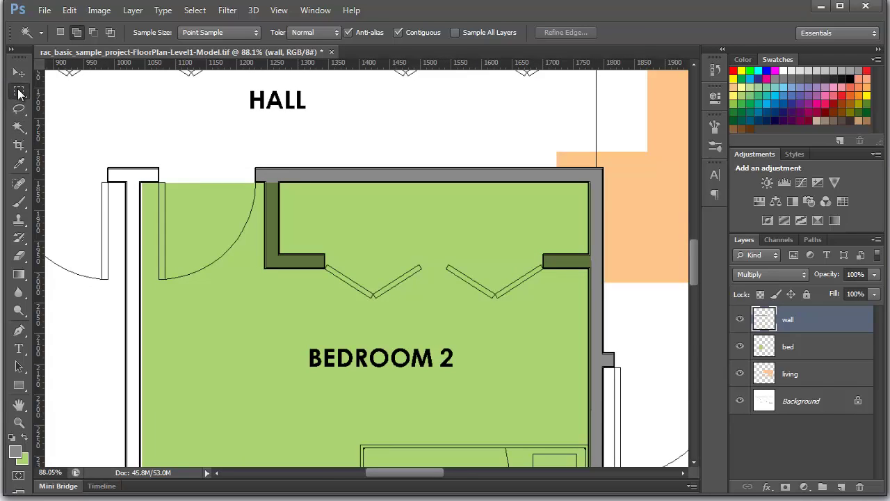
click(19, 94)
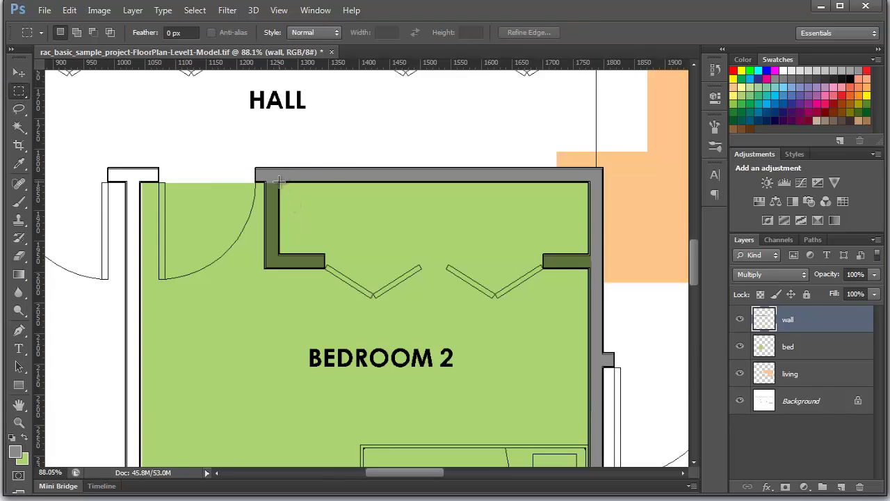
drag(278, 182, 265, 249)
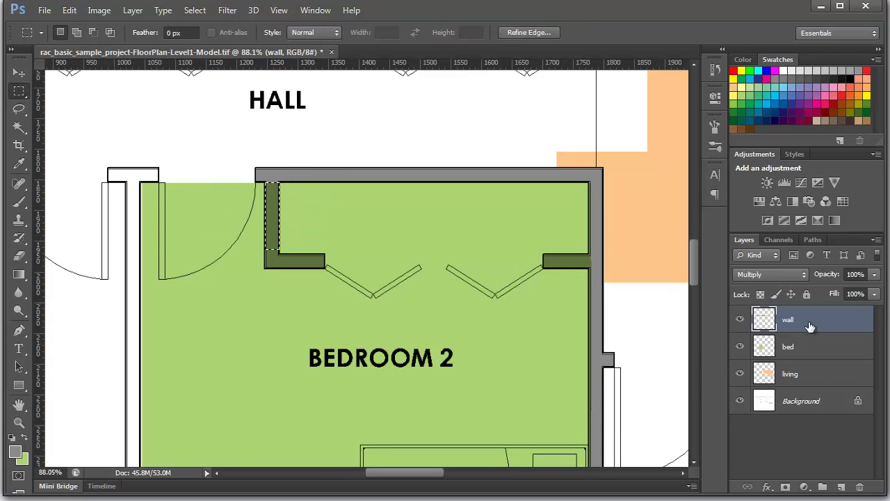
click(815, 347)
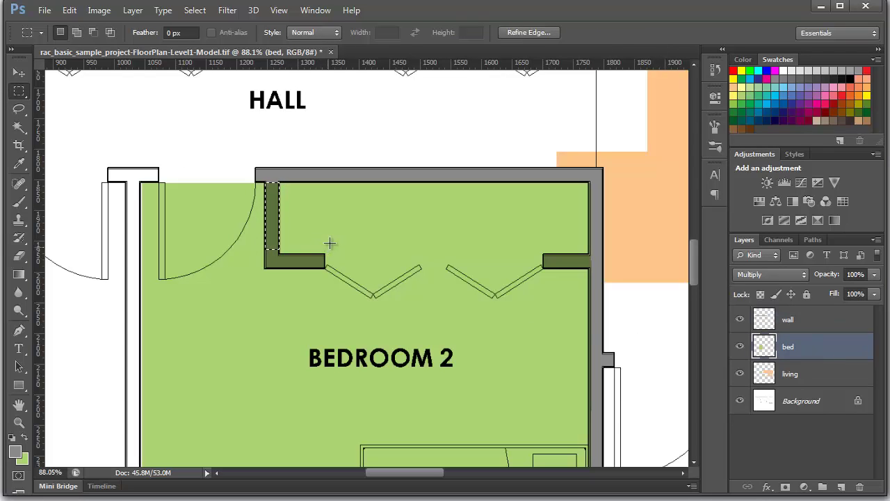
key(Delete)
key(ctrl+d)
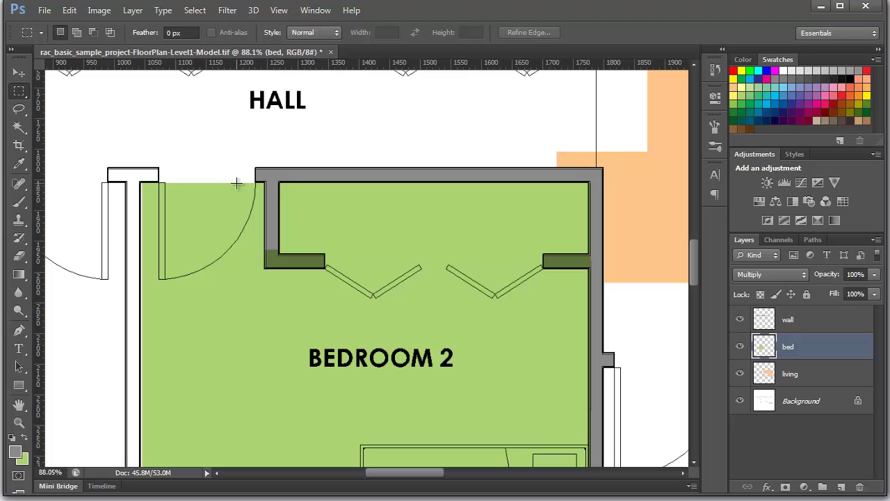
key(ctrl+z)
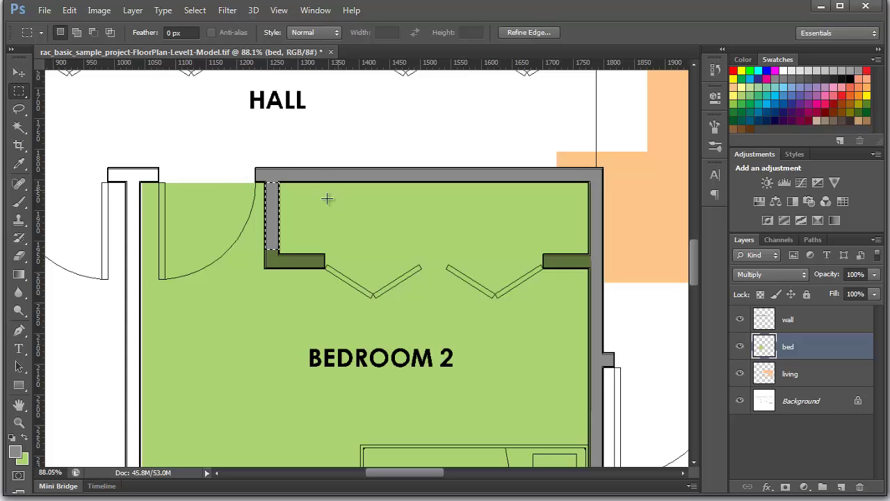
scroll(157, 139, down, 2)
key(alt+])
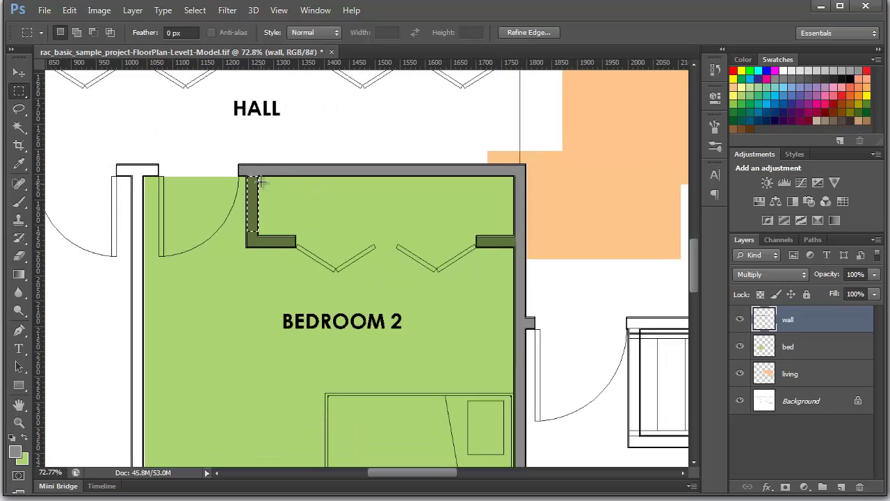
key(alt+BackSpace)
key(ctrl+d)
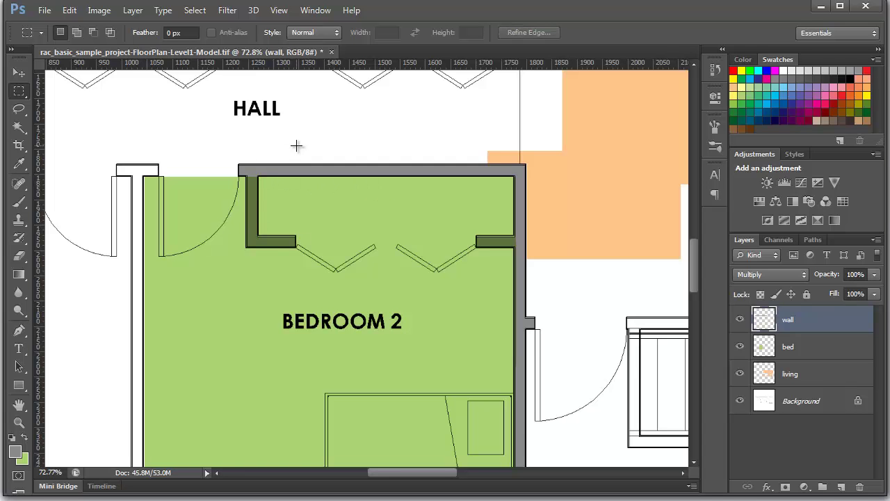
scroll(366, 213, down, 1)
scroll(320, 149, down, 1)
scroll(312, 149, down, 1)
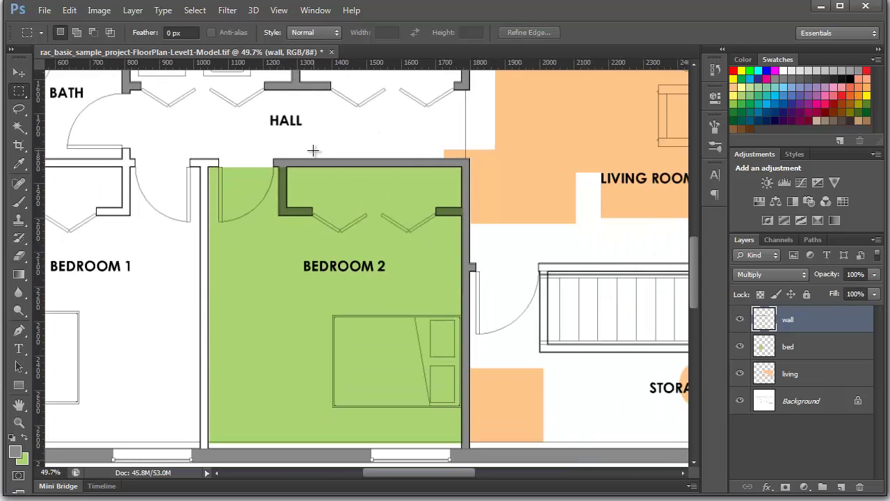
scroll(350, 306, down, 2)
scroll(350, 306, down, 2)
scroll(417, 264, up, 2)
scroll(486, 223, down, 1)
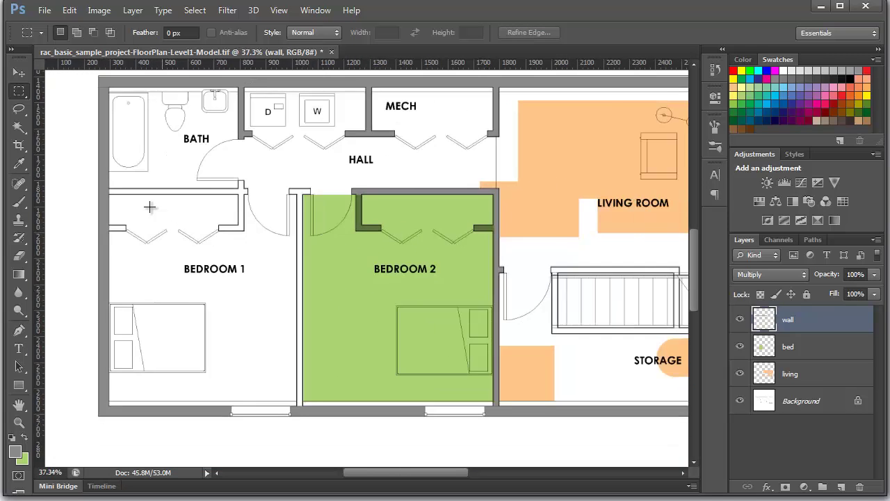
scroll(486, 196, up, 3)
scroll(477, 188, up, 1)
scroll(204, 243, down, 1)
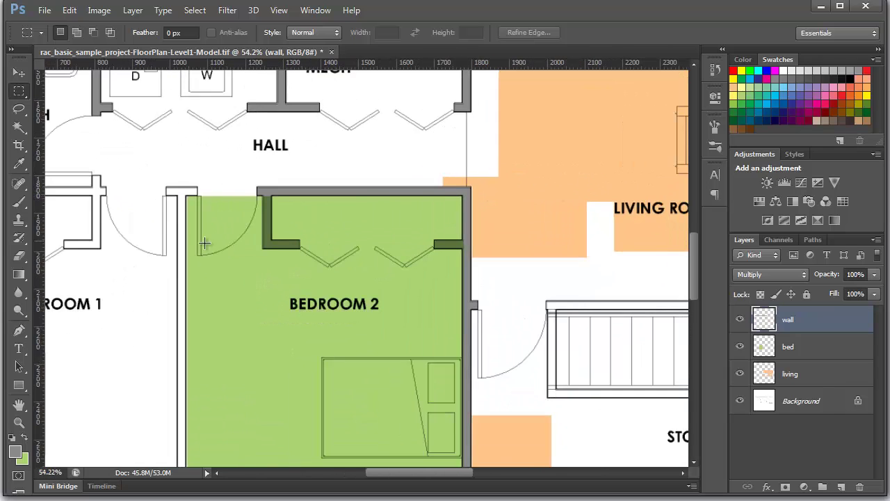
scroll(303, 232, up, 3)
scroll(303, 233, up, 1)
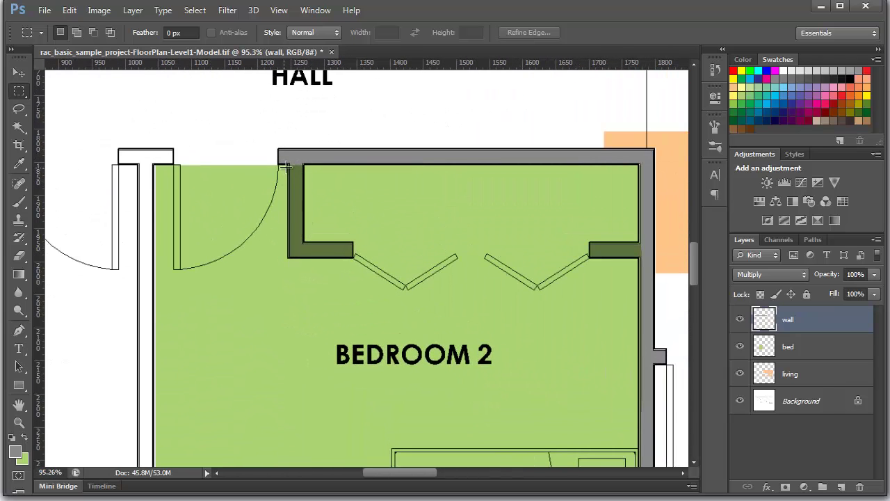
drag(286, 167, 295, 182)
scroll(150, 196, down, 1)
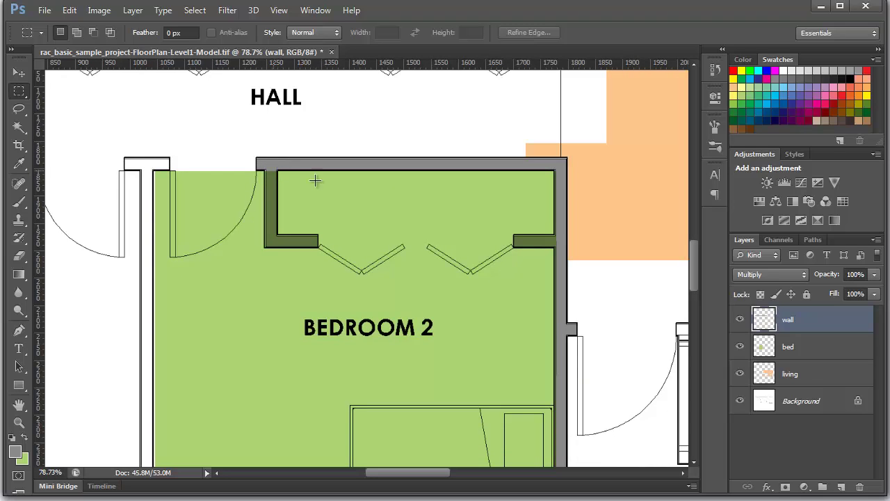
click(824, 352)
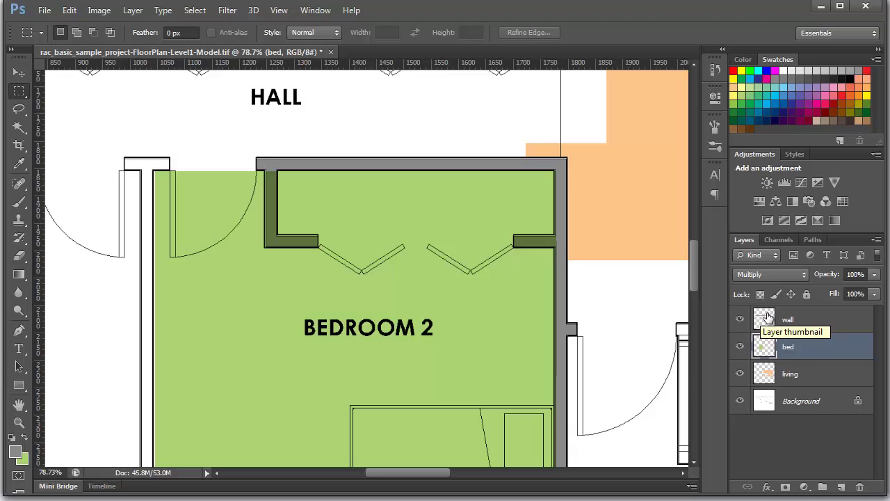
- Load the wall layer's shapes as a selection while on the bed layer
key(alt)
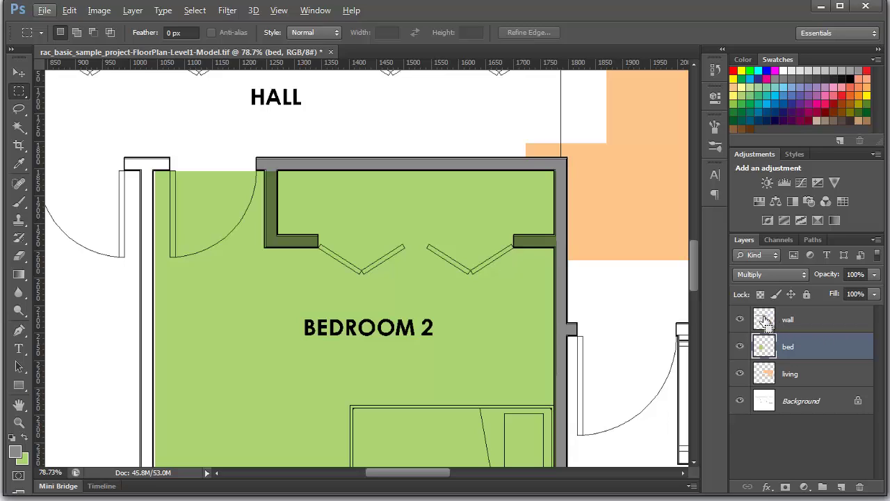
ctrl+click(765, 321)
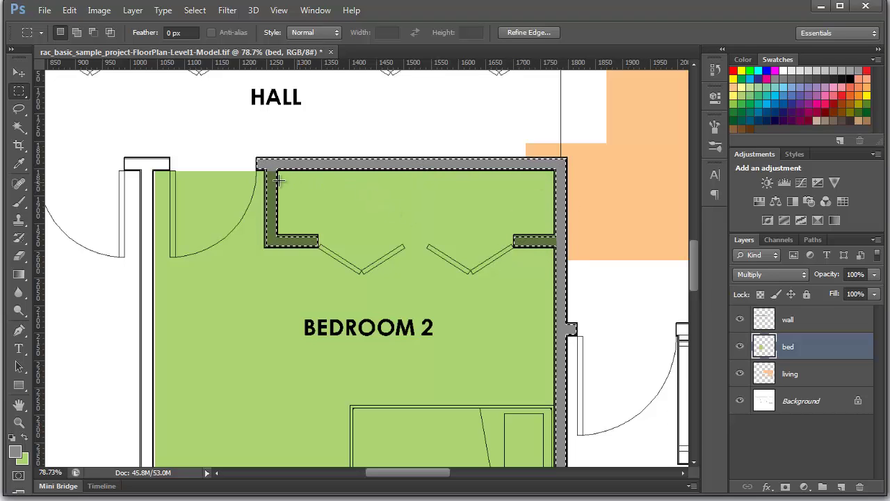
scroll(491, 253, down, 2)
scroll(490, 253, down, 2)
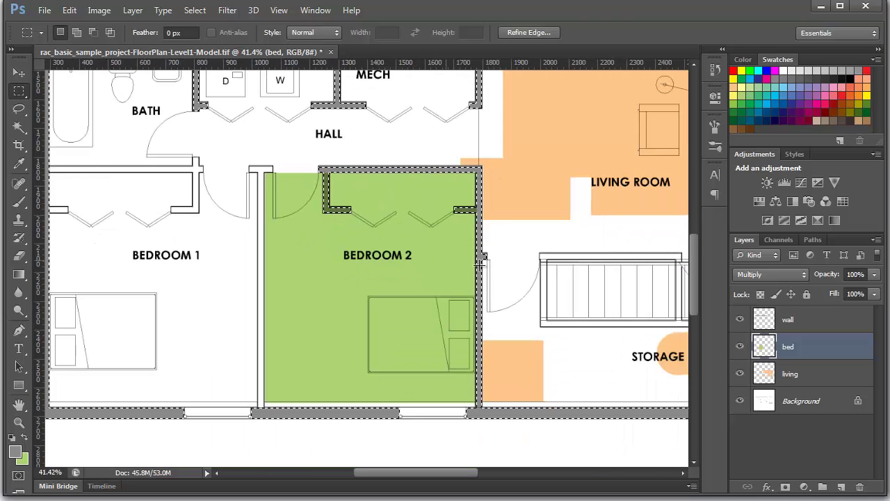
scroll(490, 253, up, 2)
scroll(470, 278, down, 5)
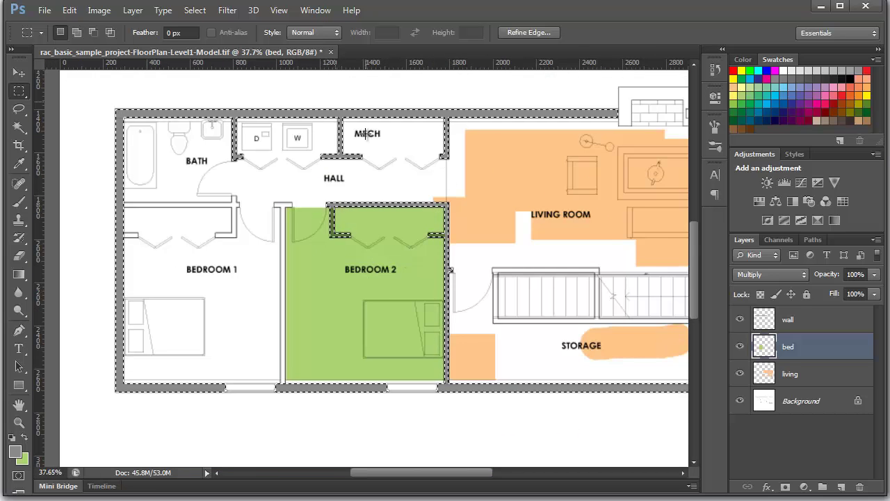
scroll(401, 258, up, 2)
scroll(459, 358, up, 2)
scroll(364, 270, up, 1)
scroll(263, 324, up, 1)
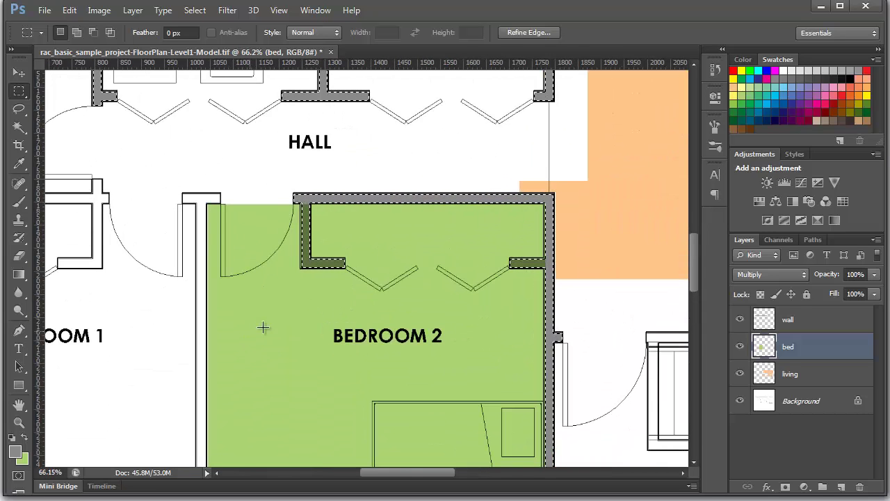
scroll(294, 286, up, 1)
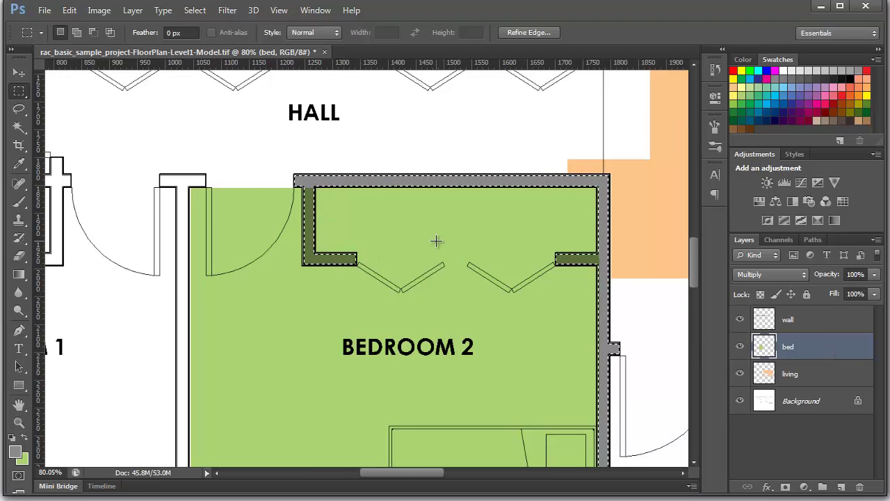
- Delete the green fill beneath Bedroom 2's walls and deselect
key(Delete)
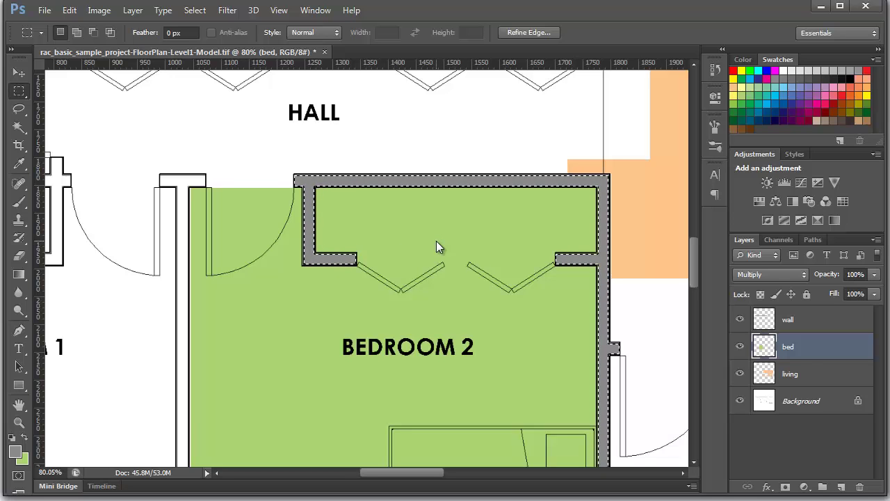
scroll(262, 203, down, 2)
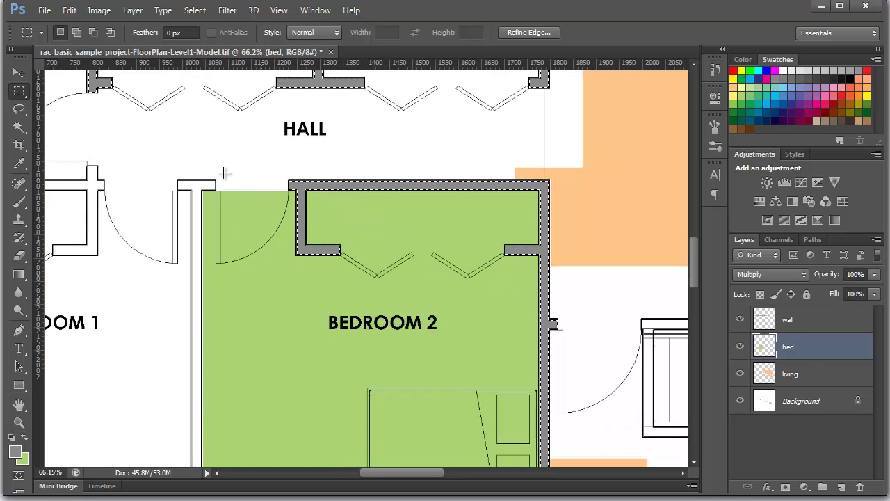
scroll(306, 147, down, 2)
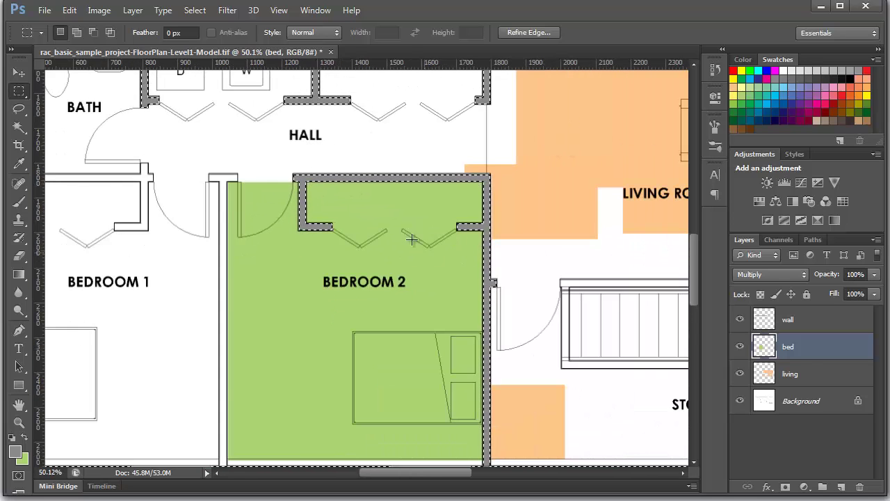
scroll(286, 196, up, 1)
scroll(297, 192, up, 1)
key(ctrl+d)
scroll(347, 215, down, 3)
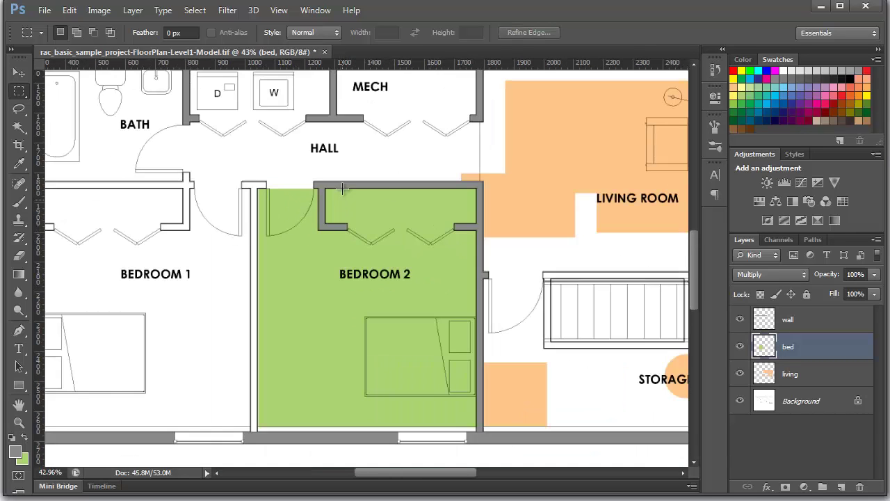
scroll(370, 226, up, 1)
scroll(371, 227, down, 1)
drag(500, 230, 341, 154)
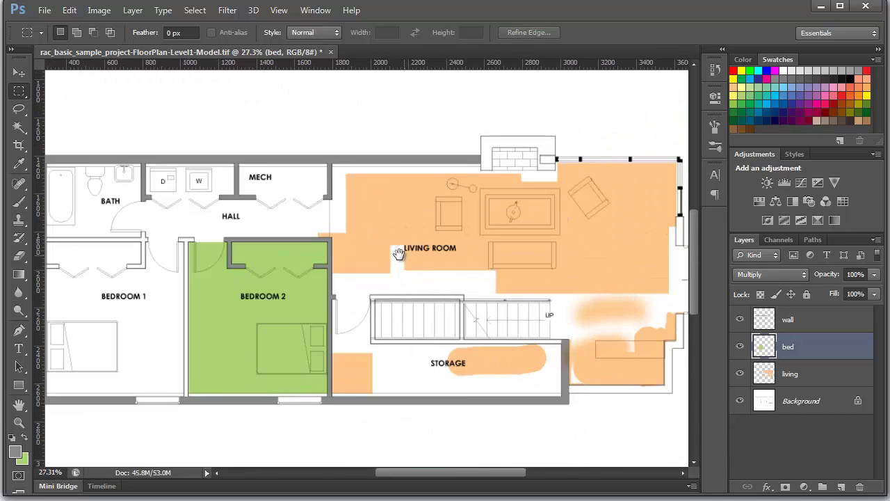
scroll(341, 155, up, 2)
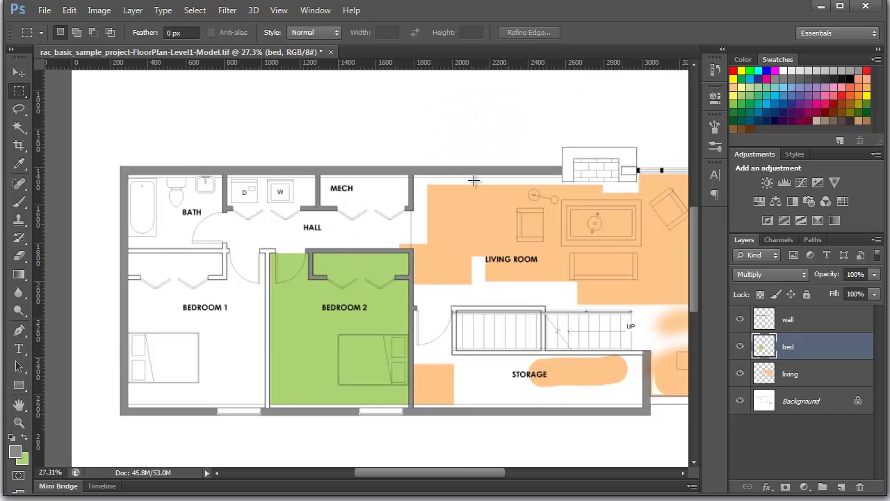
scroll(429, 184, up, 1)
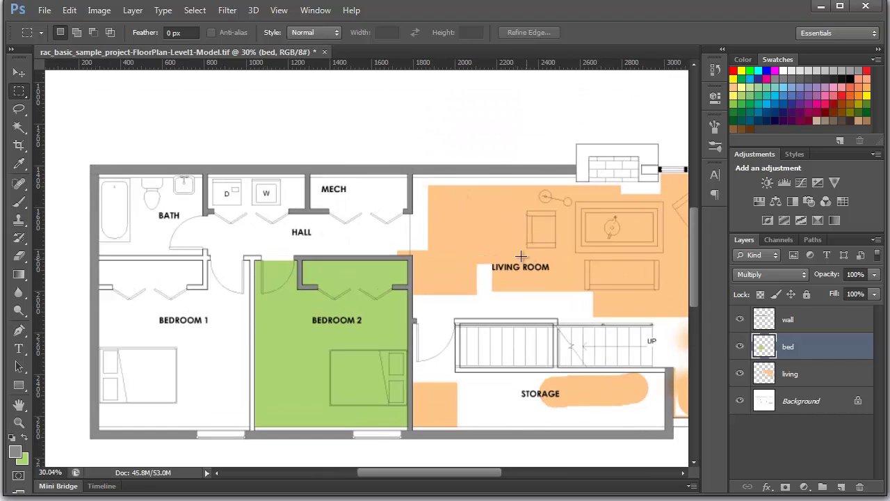
- On the living layer, fill the stair and STORAGE area with the sampled living-room orange
click(821, 367)
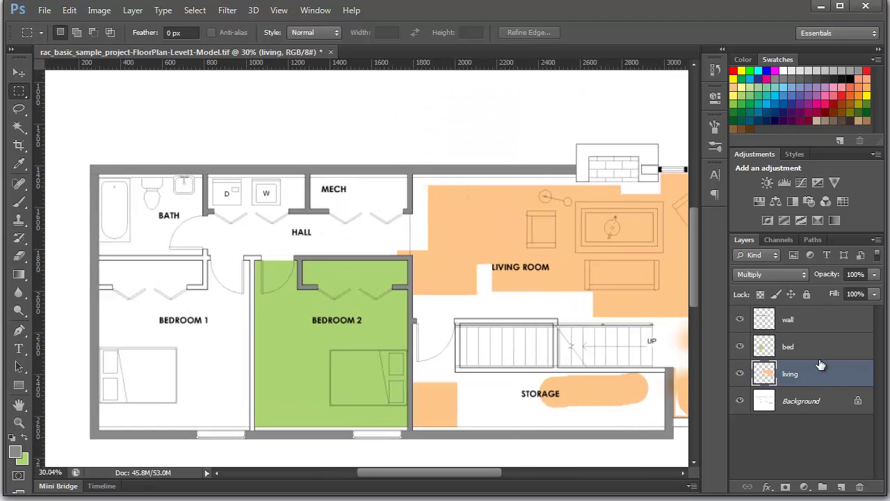
key(i)
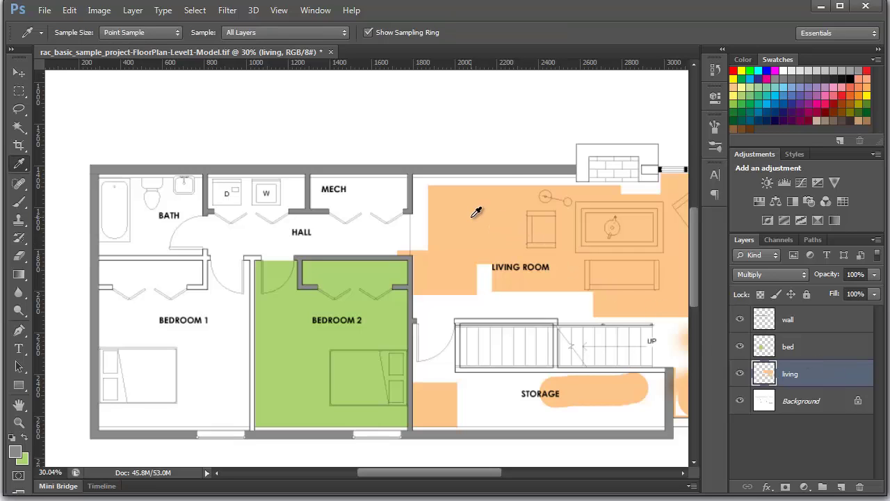
click(475, 213)
click(19, 91)
drag(523, 143, 295, 213)
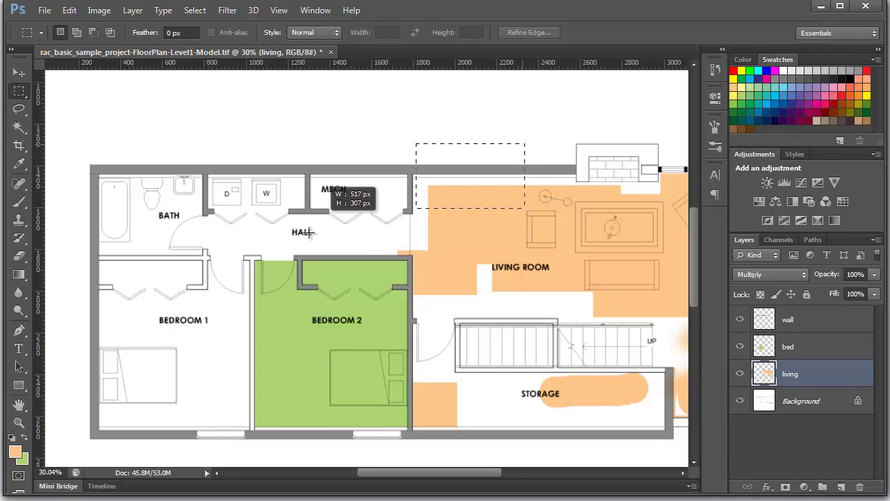
drag(563, 277, 346, 172)
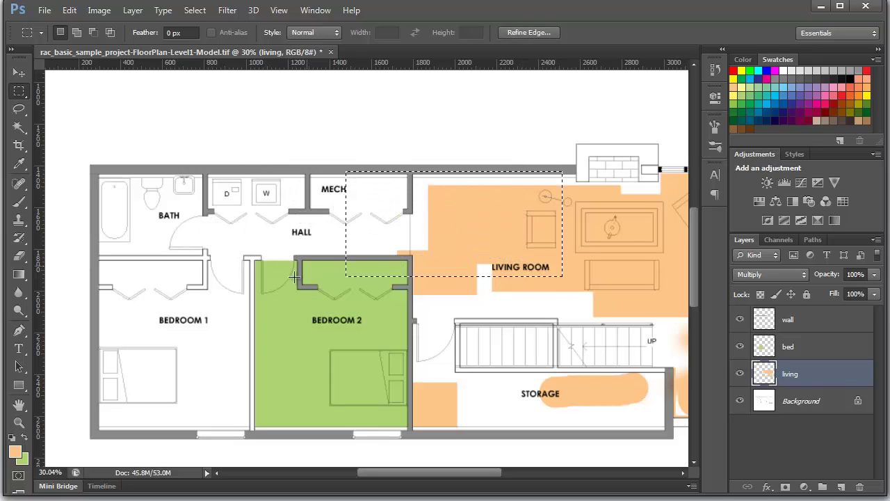
drag(669, 432, 411, 267)
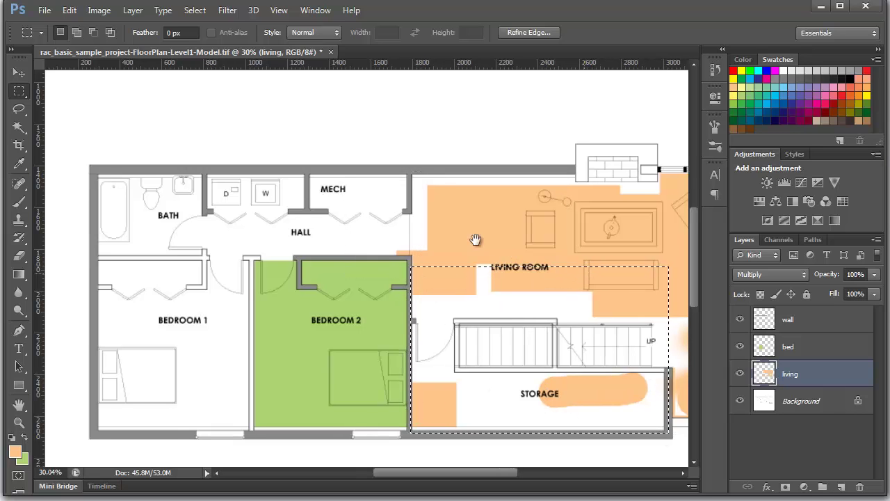
scroll(473, 238, right, 3)
scroll(473, 238, down, 1)
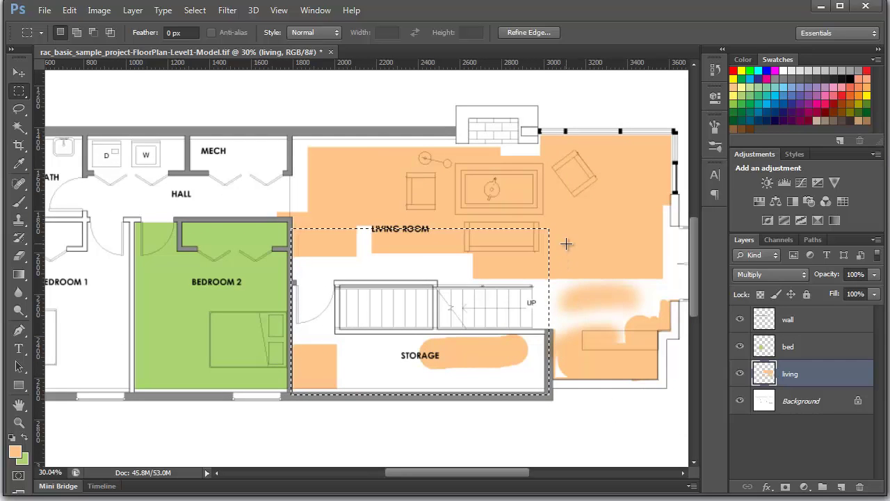
key(alt+BackSpace)
key(ctrl+s)
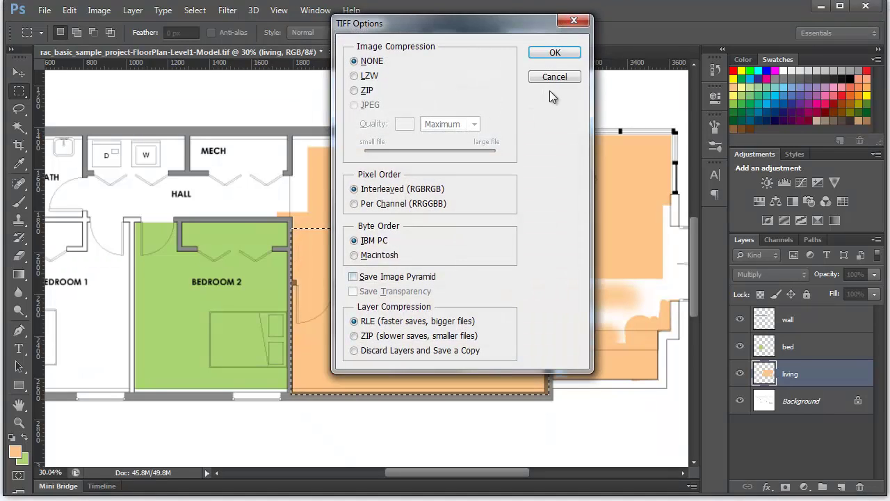
click(563, 74)
- Fill the living room's uncoloured upper-left corner orange and deselect
scroll(391, 407, up, 2)
scroll(391, 407, up, 2)
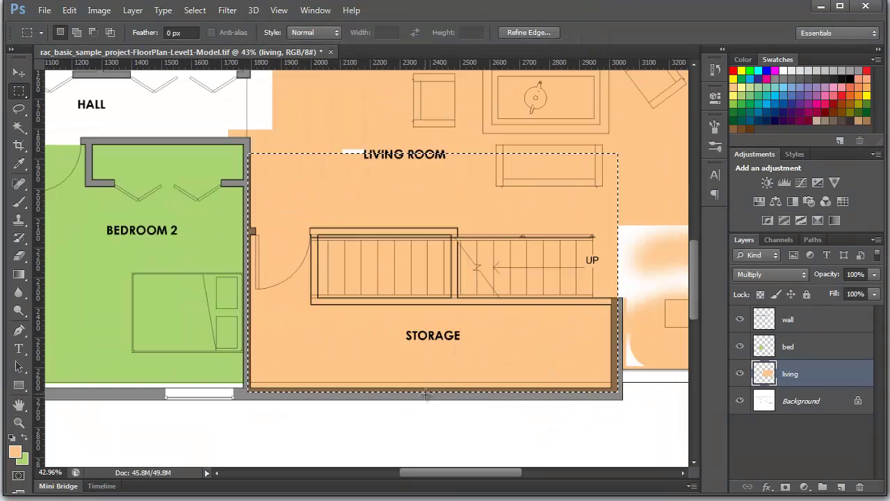
drag(358, 283, 360, 340)
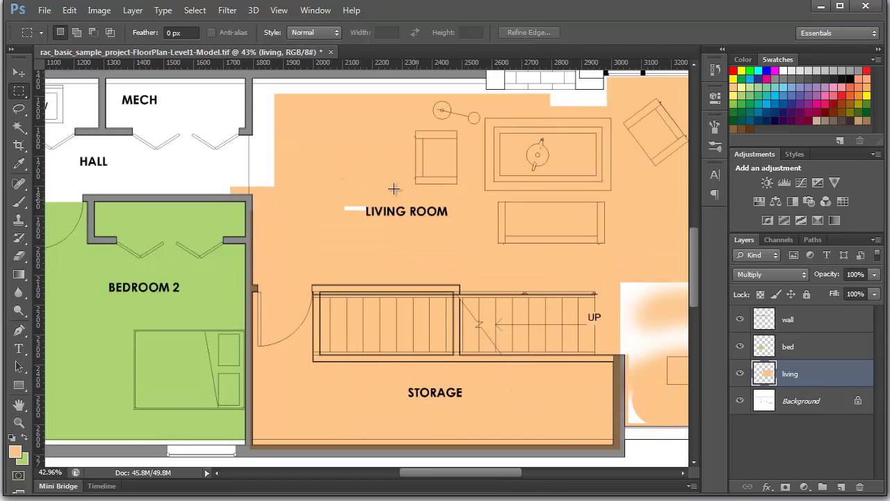
drag(394, 188, 386, 282)
drag(617, 213, 411, 226)
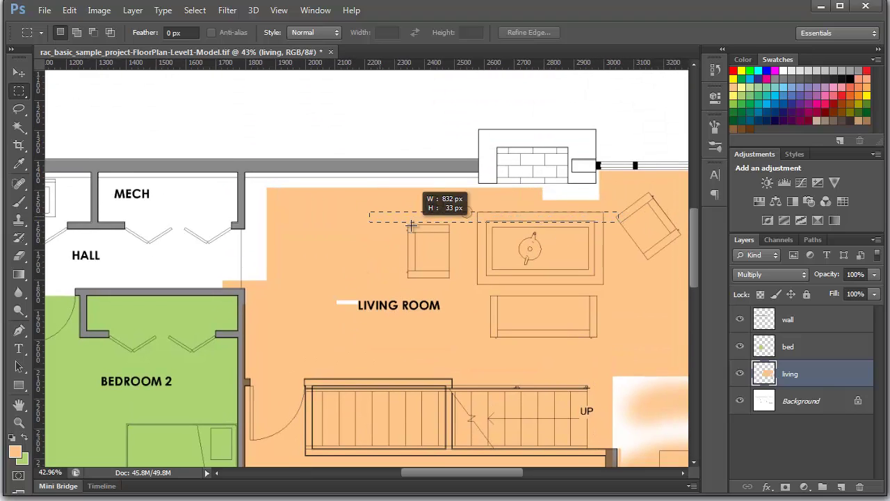
click(464, 183)
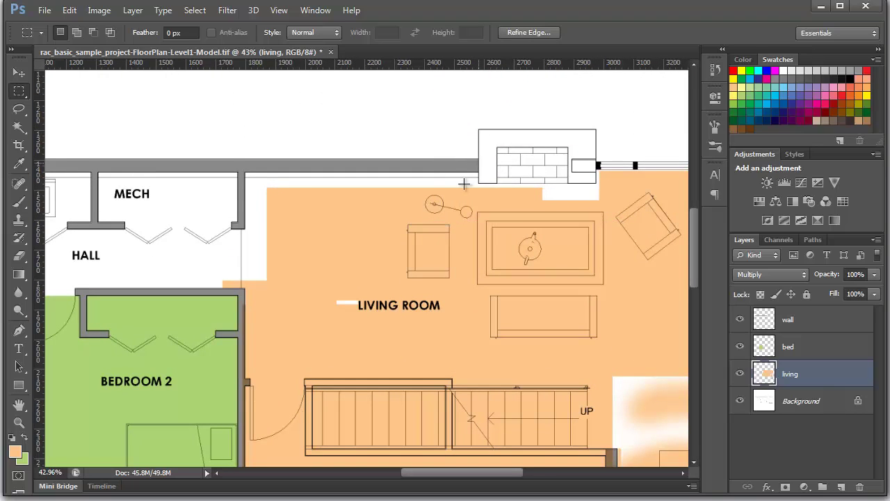
drag(479, 164, 244, 283)
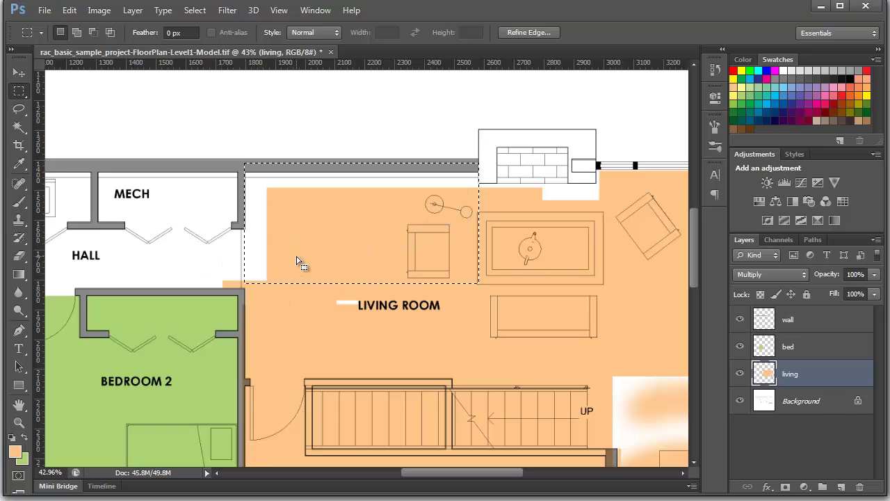
key(alt+BackSpace)
key(ctrl+d)
- Load the wall outlines as a selection over the living layer, then deselect
scroll(365, 204, down, 1)
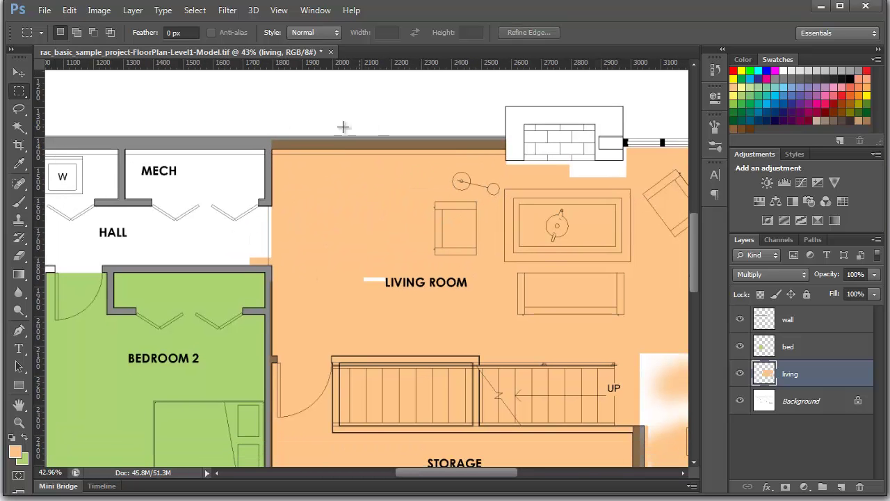
scroll(309, 111, down, 2)
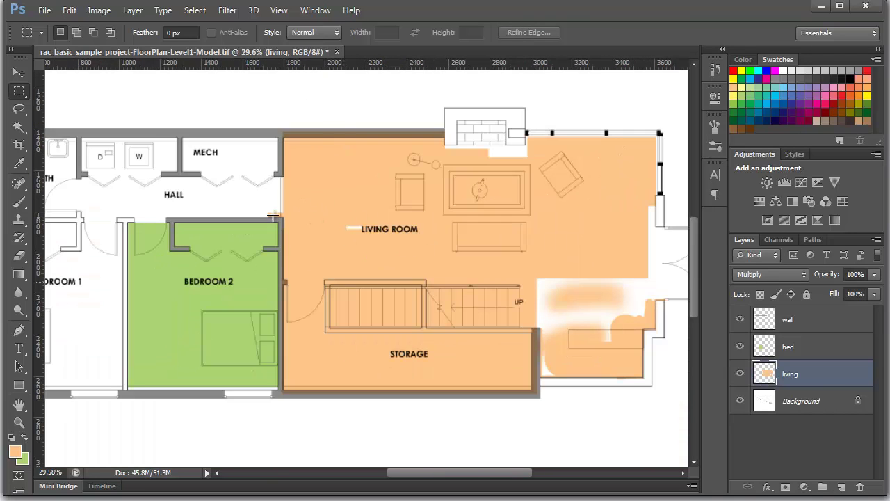
scroll(286, 136, up, 1)
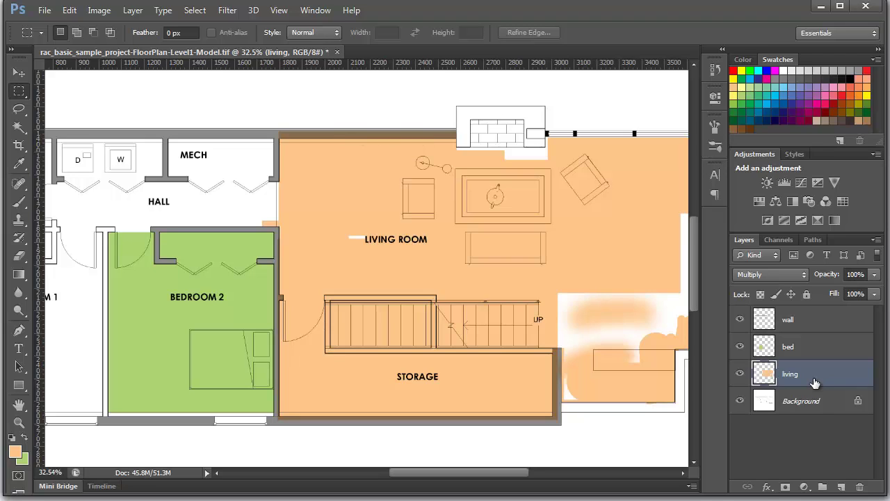
ctrl+click(764, 319)
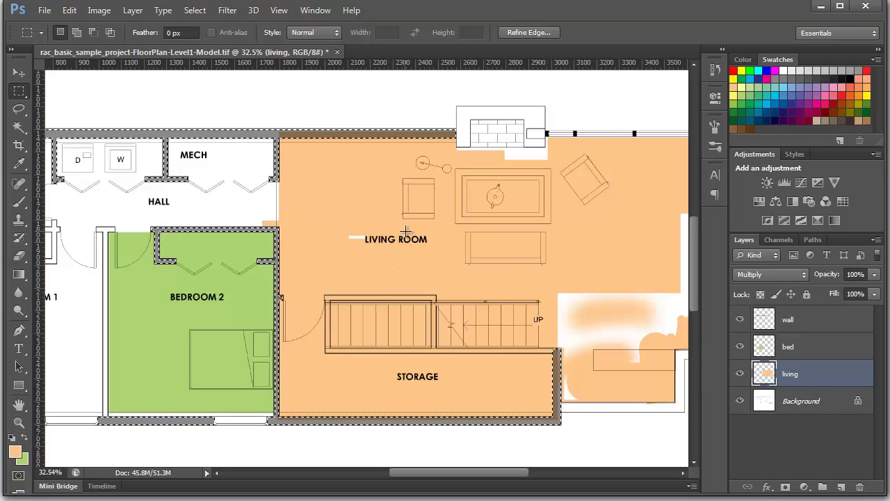
key(ctrl+d)
scroll(494, 306, down, 2)
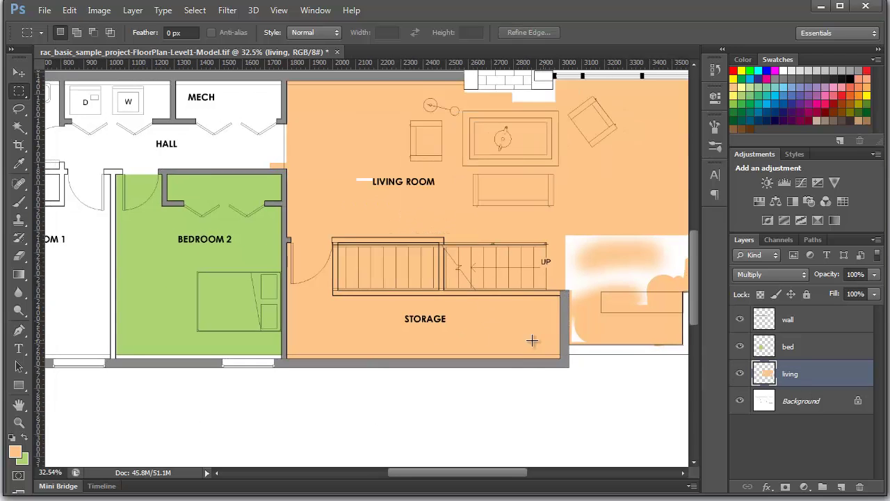
scroll(490, 367, up, 3)
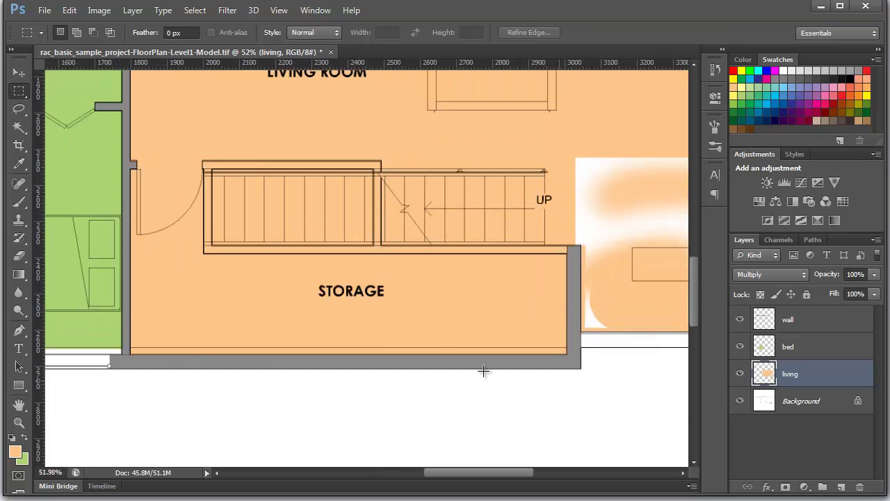
scroll(536, 403, down, 1)
scroll(536, 401, down, 2)
scroll(536, 399, up, 2)
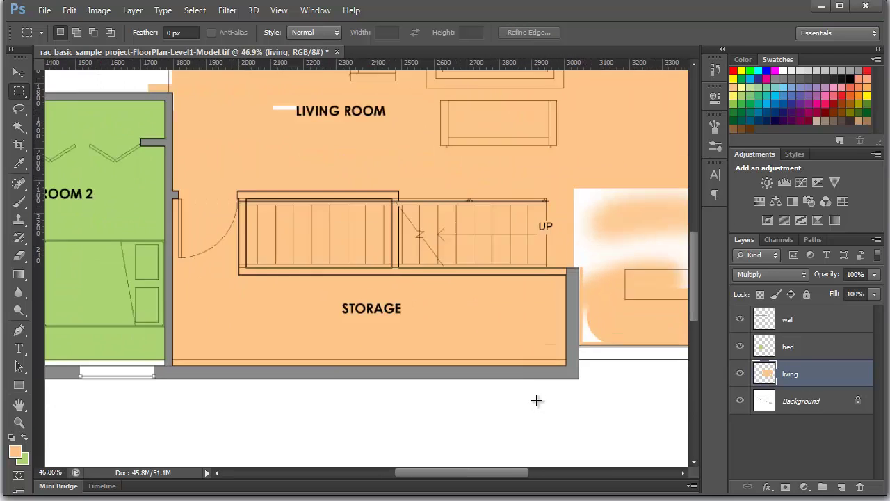
scroll(536, 399, up, 1)
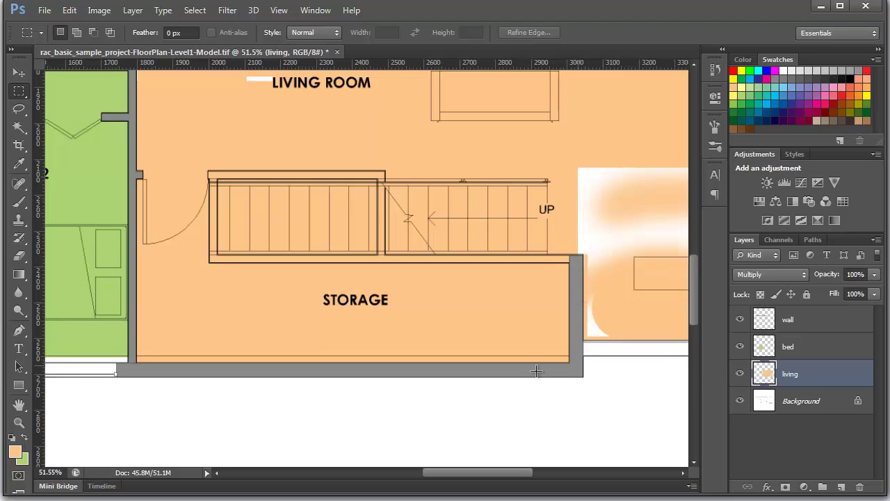
- Hide and reshow the wall layer to check the orange fill underneath
click(740, 319)
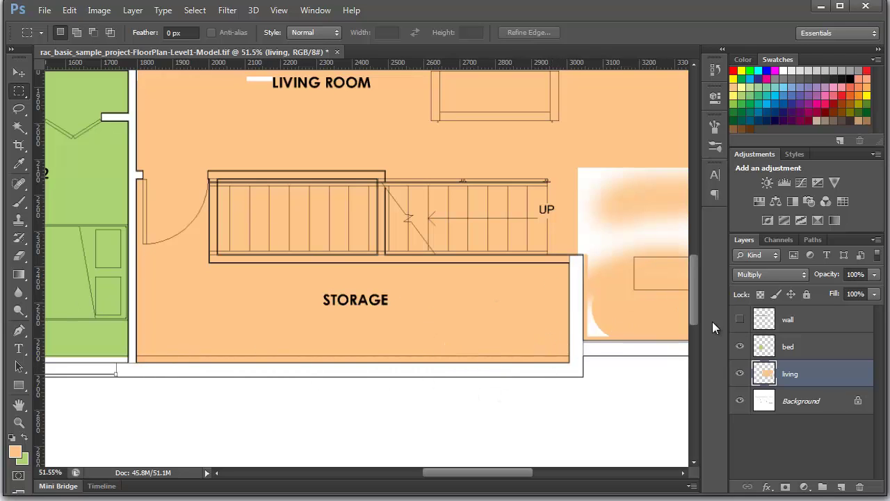
click(740, 319)
scroll(447, 363, down, 3)
scroll(526, 312, up, 1)
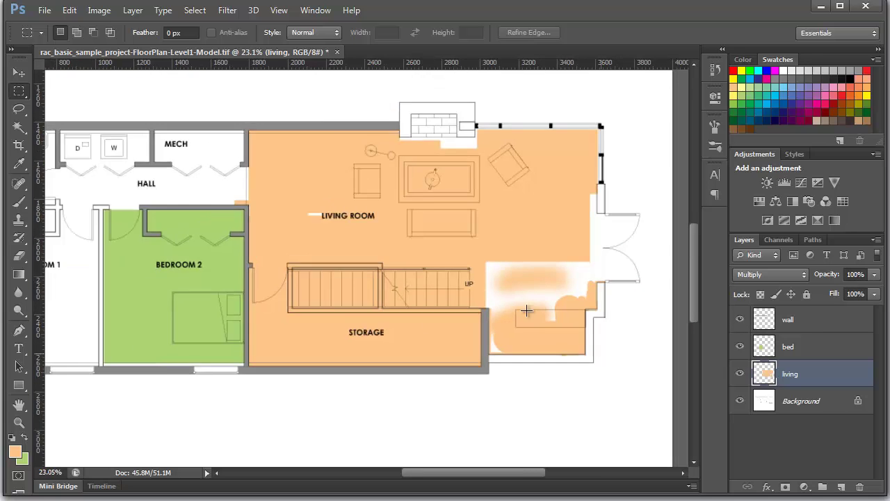
scroll(476, 286, up, 1)
scroll(562, 283, up, 1)
scroll(455, 248, up, 1)
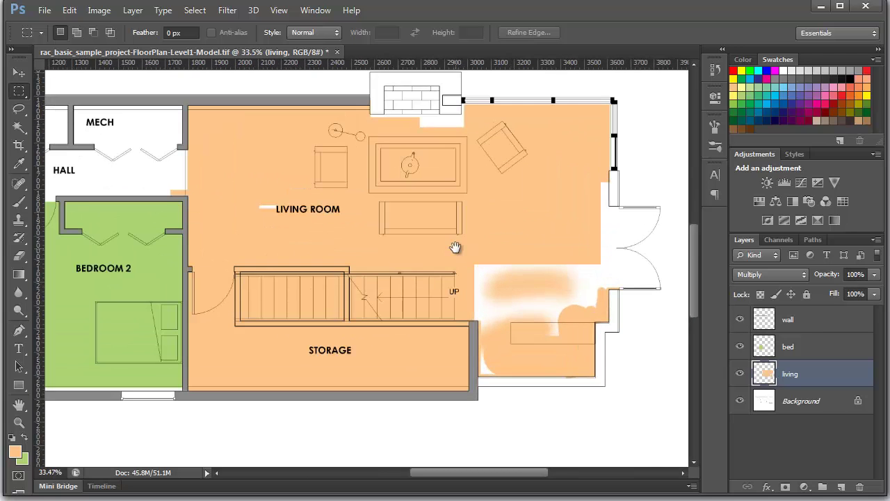
scroll(582, 372, up, 1)
scroll(582, 372, up, 1)
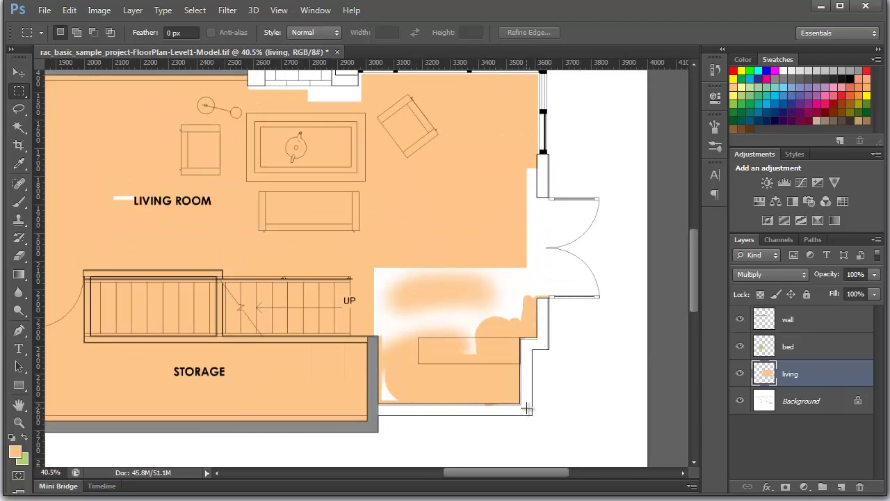
- Fill the blank lower-right corner of the living room with peach using an added selection
mouse_move(531, 414)
mouse_down()
mouse_move(499, 340)
mouse_move(369, 168)
mouse_up()
click(76, 32)
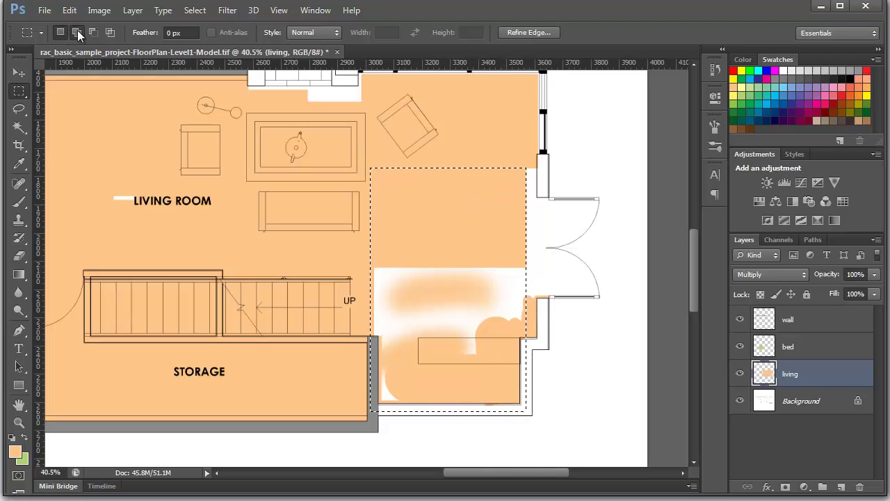
drag(477, 137, 545, 349)
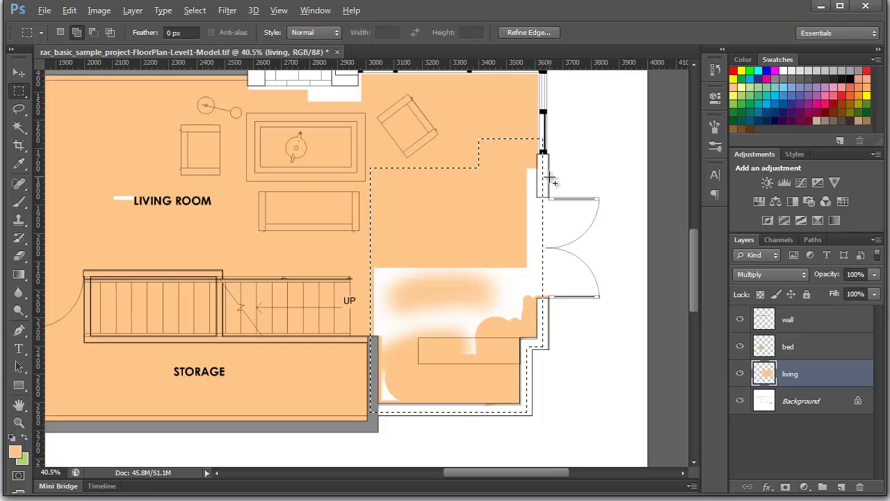
key(alt+BackSpace)
key(ctrl+d)
- Fill the white bar beside the LIVING ROOM label with peach
drag(479, 196, 527, 270)
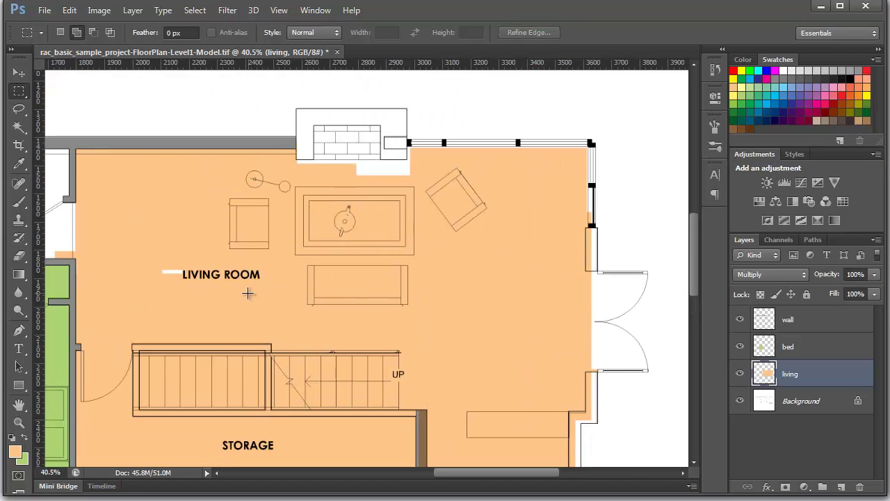
drag(245, 294, 134, 242)
key(alt+BackSpace)
key(ctrl+d)
drag(425, 300, 381, 219)
drag(429, 251, 477, 260)
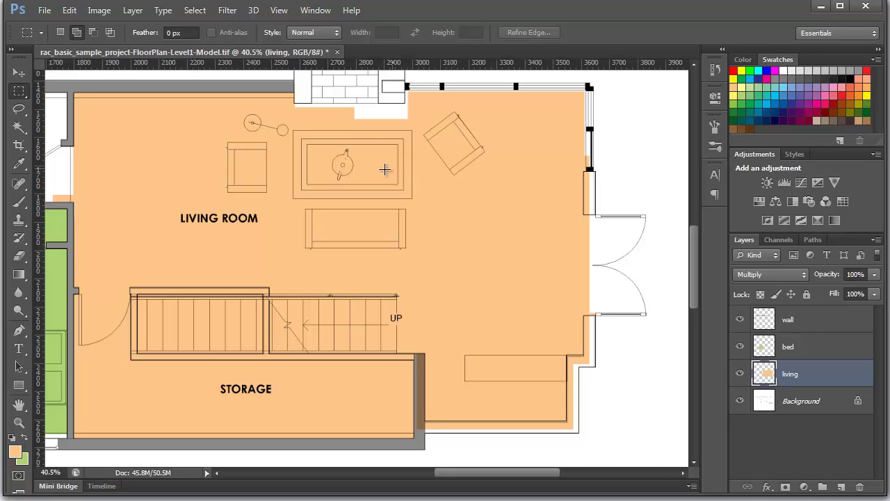
drag(475, 276, 441, 276)
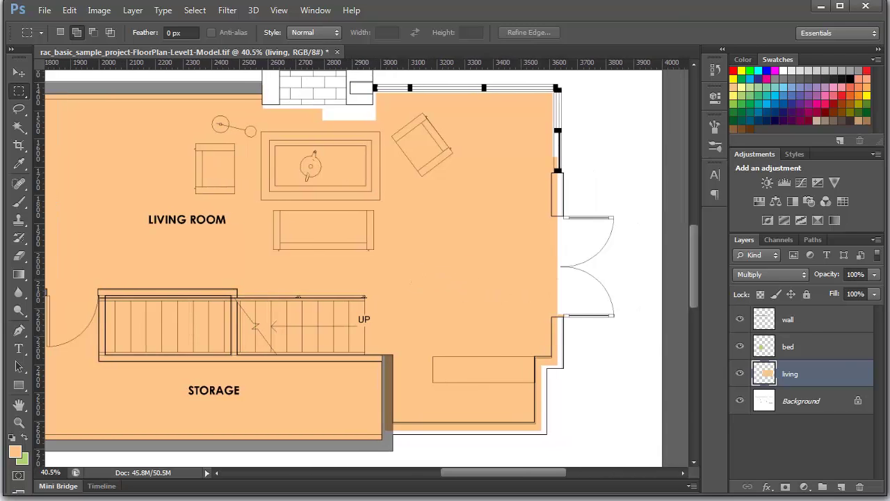
- Step through the wall and bed layers back to the living layer and reframe the plan
click(830, 320)
click(826, 347)
click(812, 374)
drag(501, 178, 521, 193)
drag(447, 224, 488, 218)
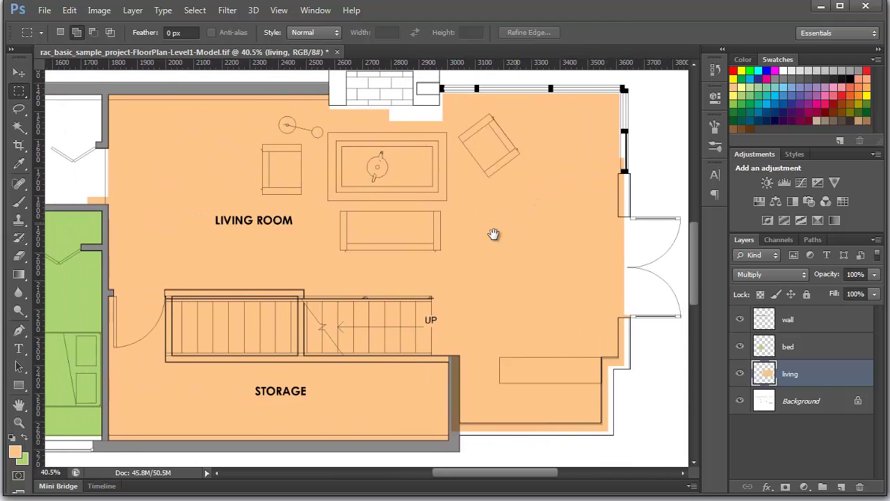
scroll(493, 235, up, 1)
scroll(497, 225, right, 2)
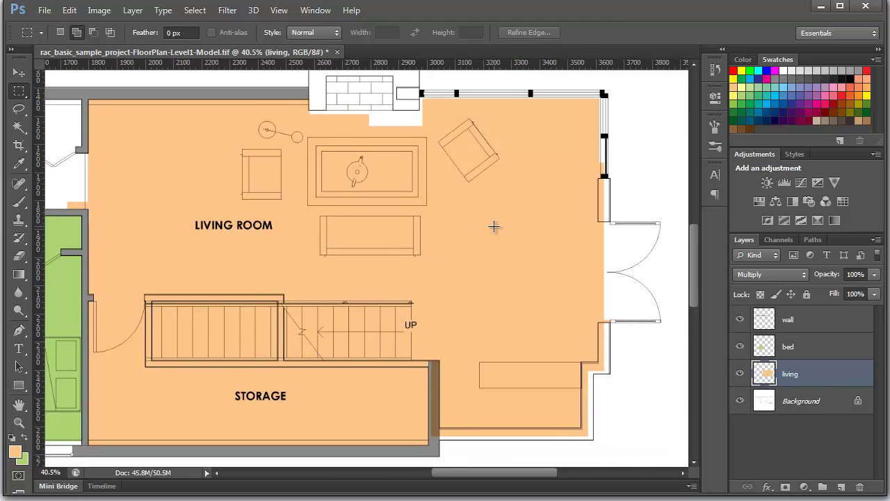
scroll(489, 223, down, 1)
scroll(489, 223, left, 3)
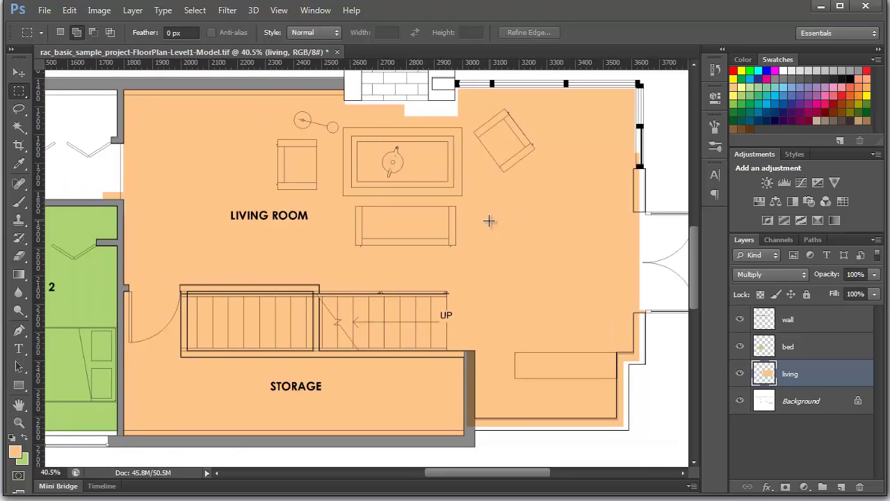
scroll(515, 294, up, 1)
scroll(515, 294, right, 2)
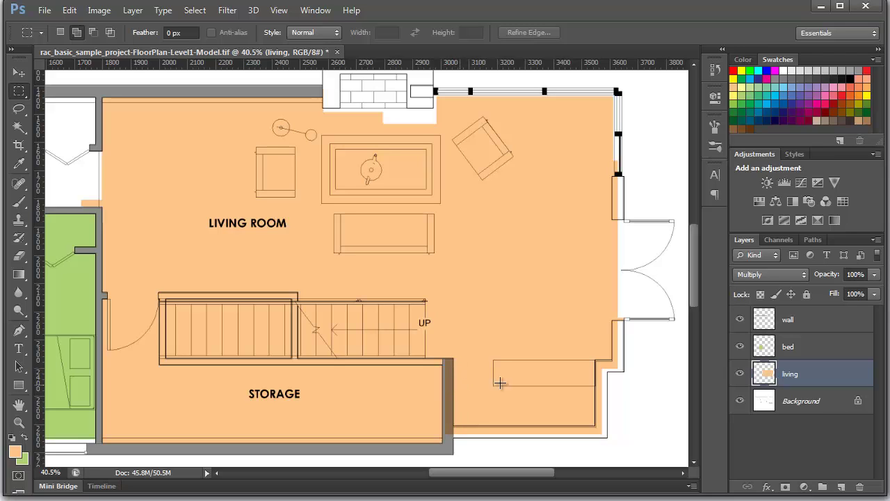
- On the Background layer, magic-wand select the blank strip inside the lower-right wall, then activate the wall layer
ctrl+click(764, 321)
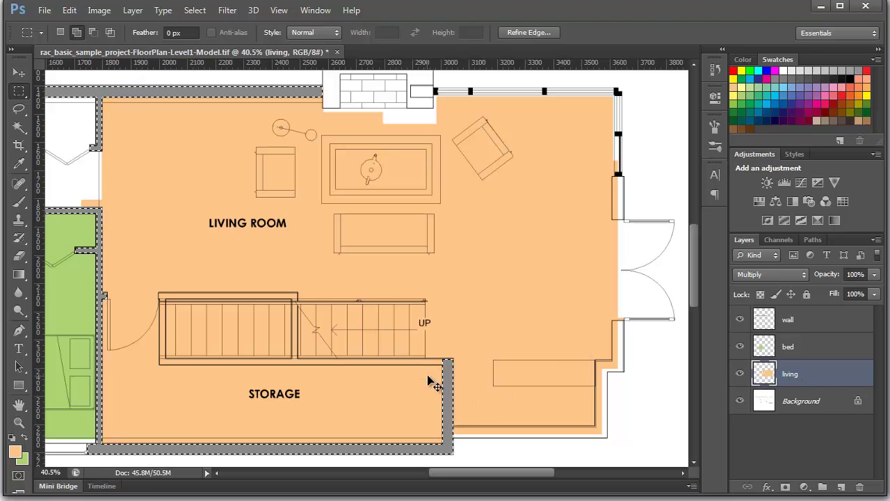
key(ctrl+d)
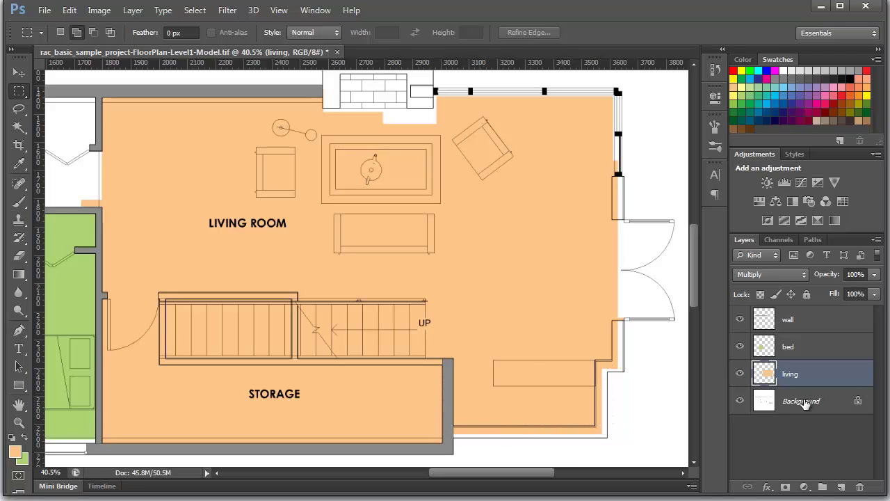
click(829, 407)
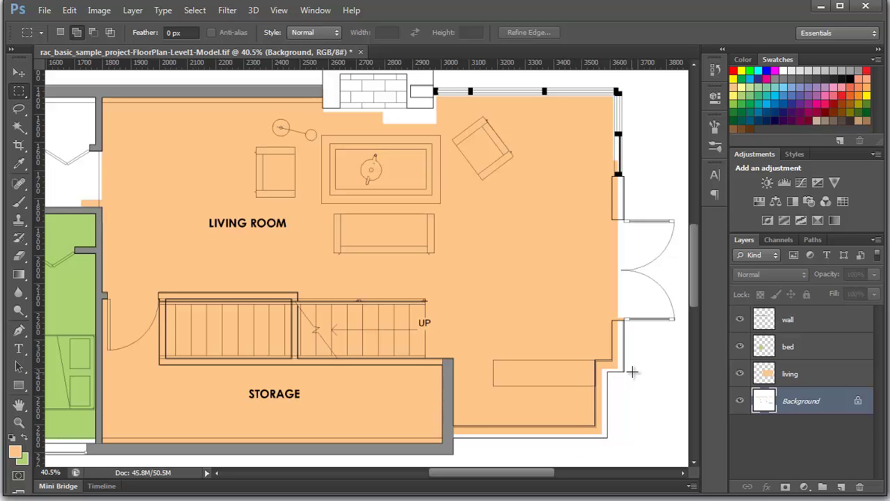
click(21, 128)
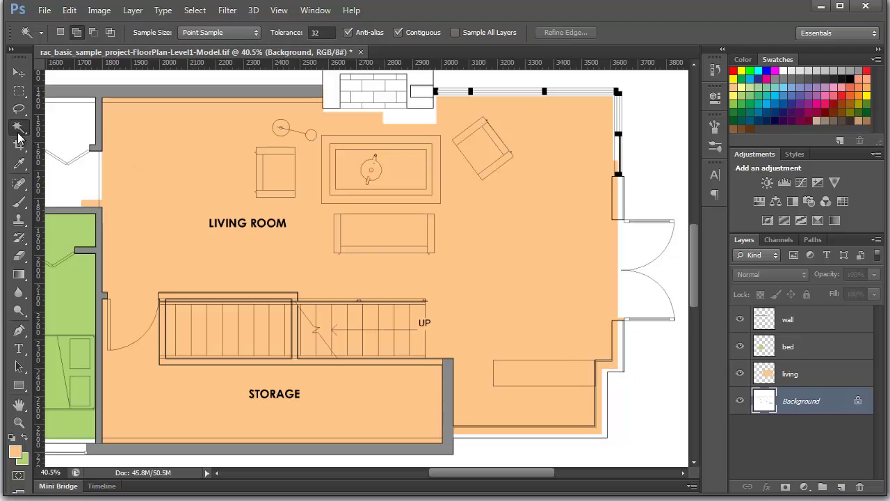
click(500, 436)
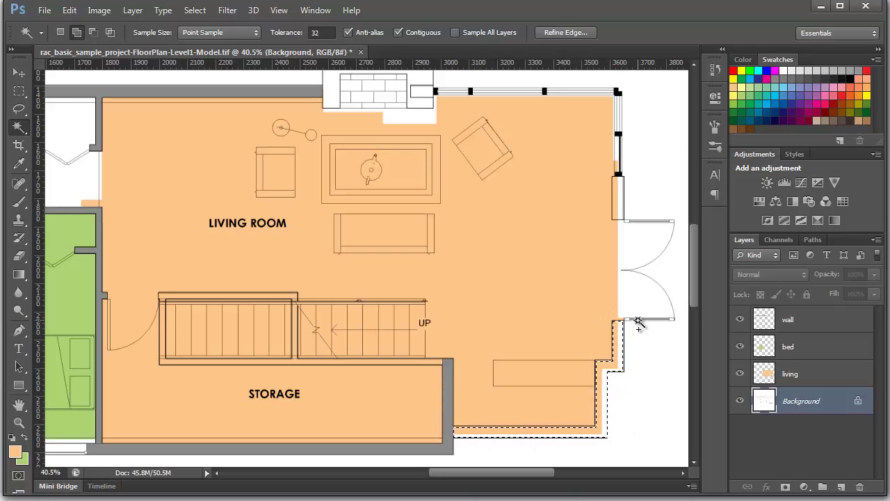
click(837, 320)
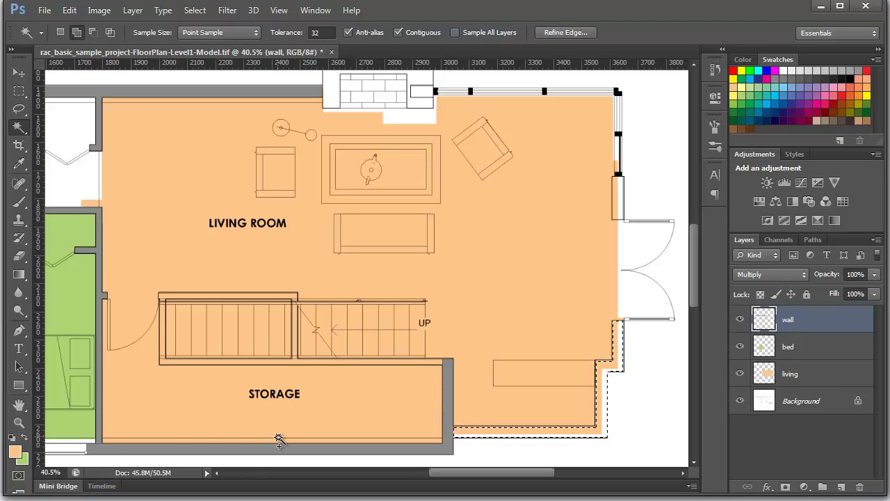
- Fill the lower-right wall strip with grey sampled from the existing walls
key(i)
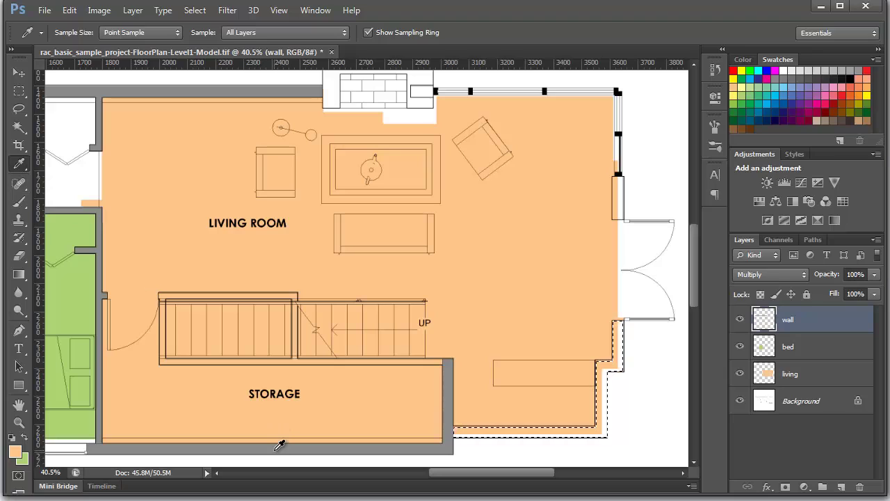
click(276, 448)
key(alt+BackSpace)
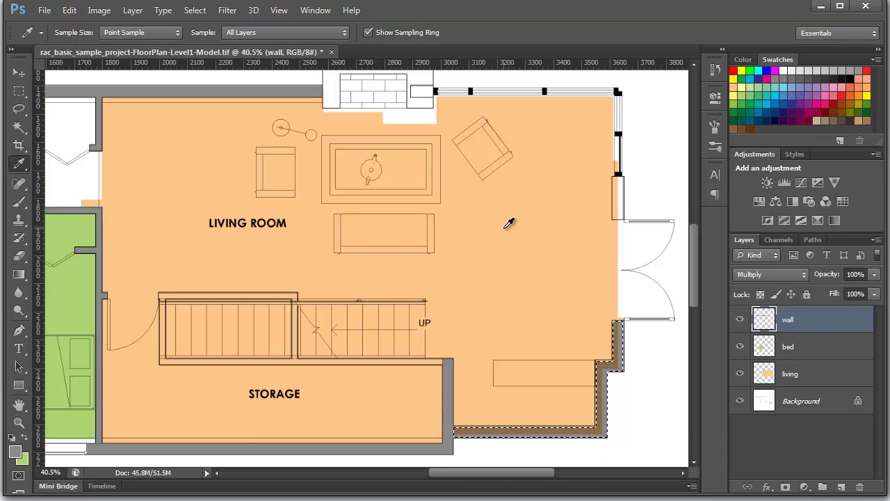
key(ctrl+d)
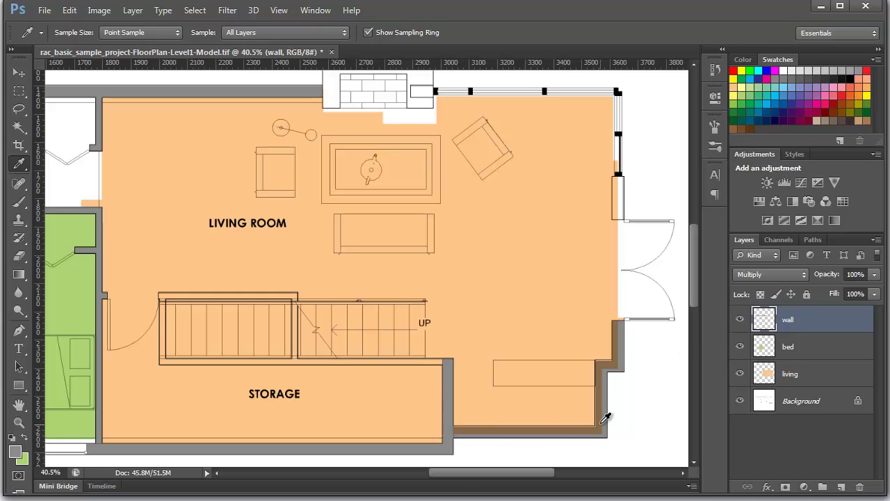
- Delete the peach beneath the walls on the living layer and deselect
click(810, 371)
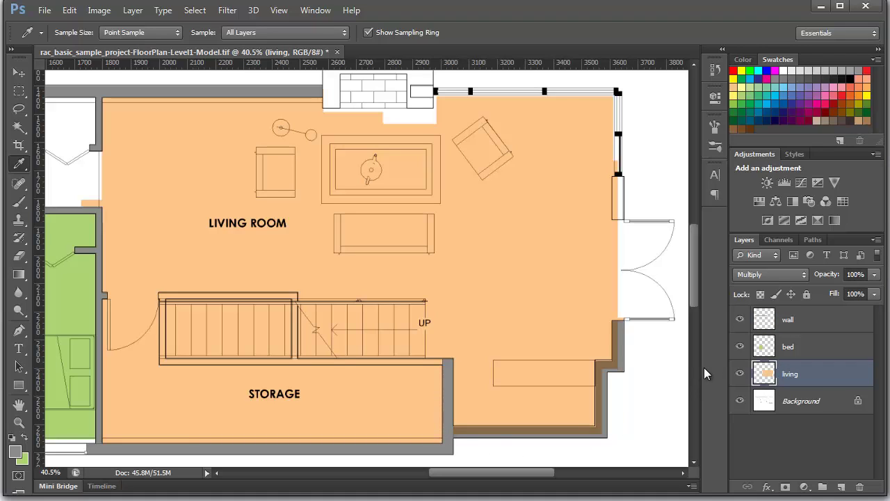
ctrl+click(764, 322)
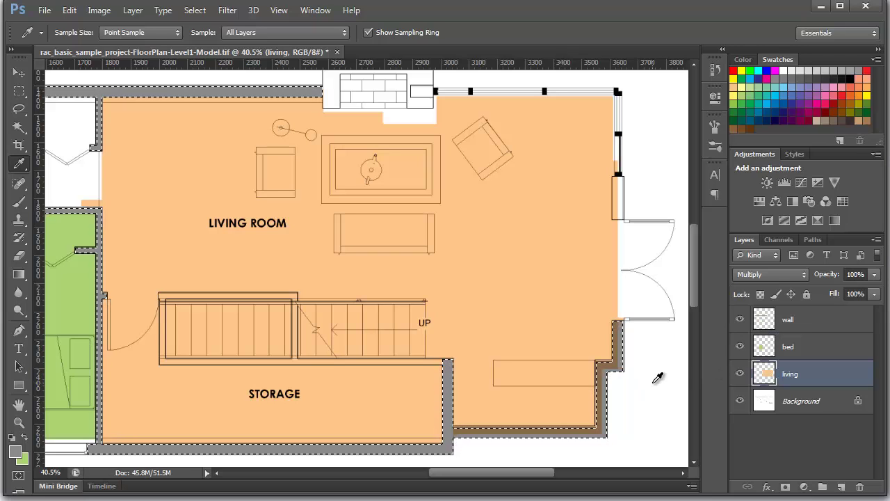
key(Delete)
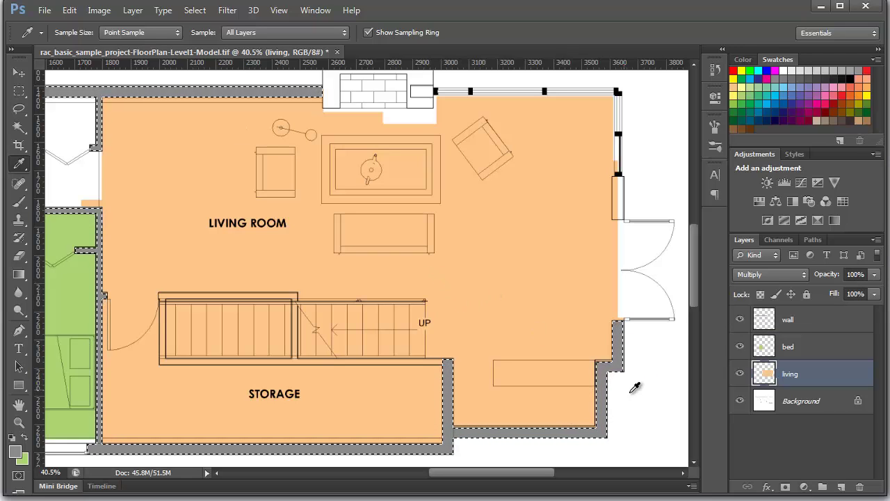
key(ctrl+d)
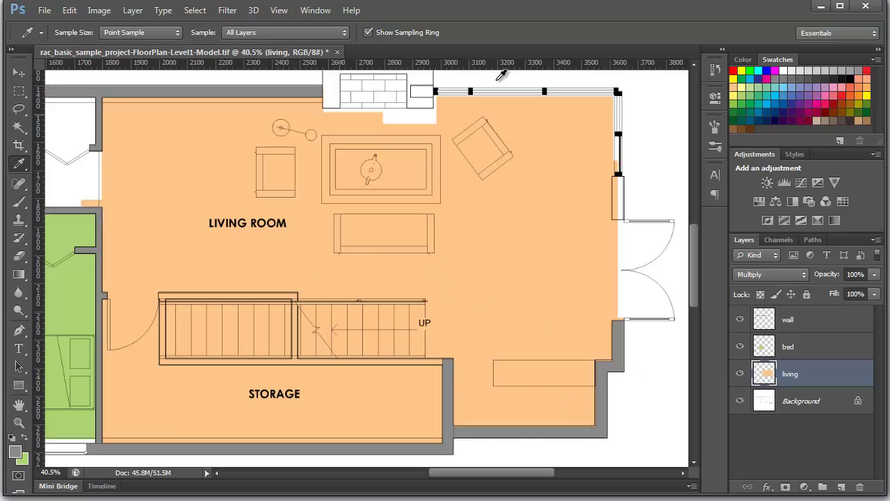
scroll(417, 267, left, 3)
scroll(429, 261, down, 3)
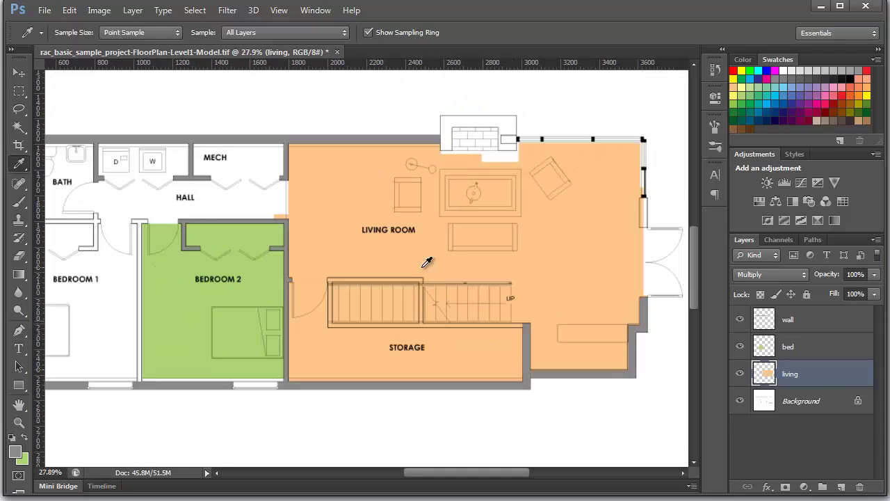
scroll(427, 261, down, 1)
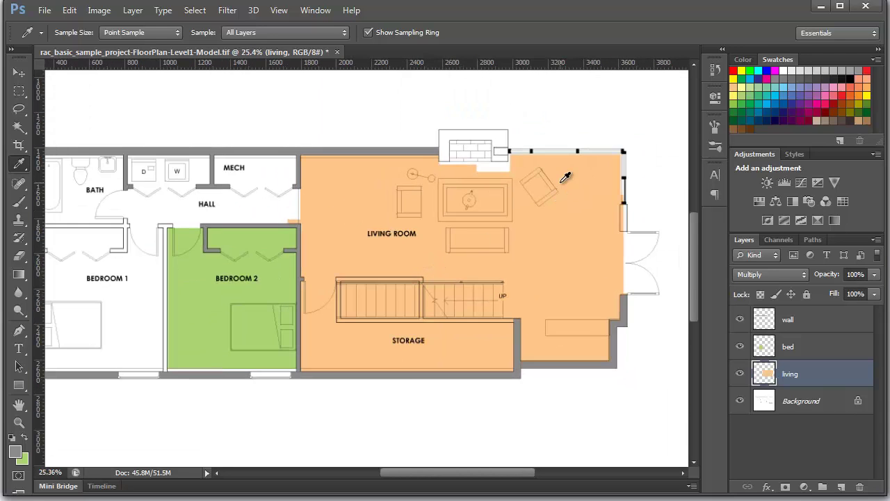
drag(480, 220, 486, 232)
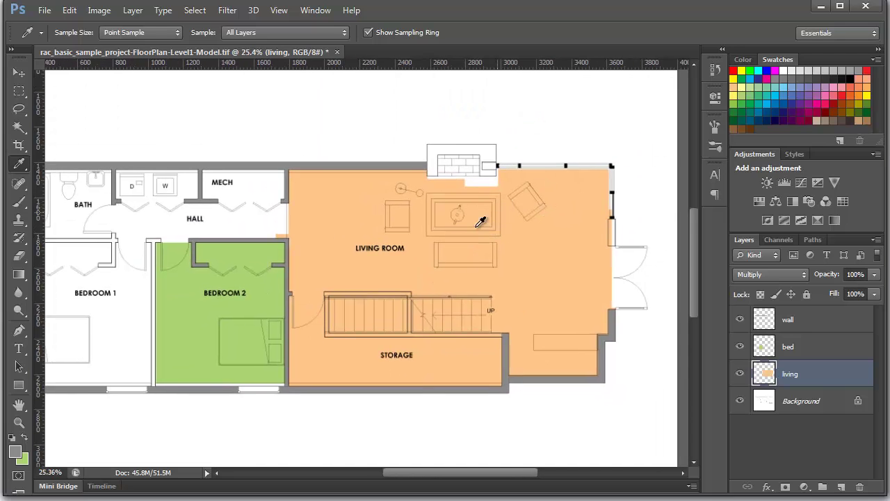
scroll(582, 160, up, 1)
scroll(582, 160, up, 3)
scroll(582, 154, down, 1)
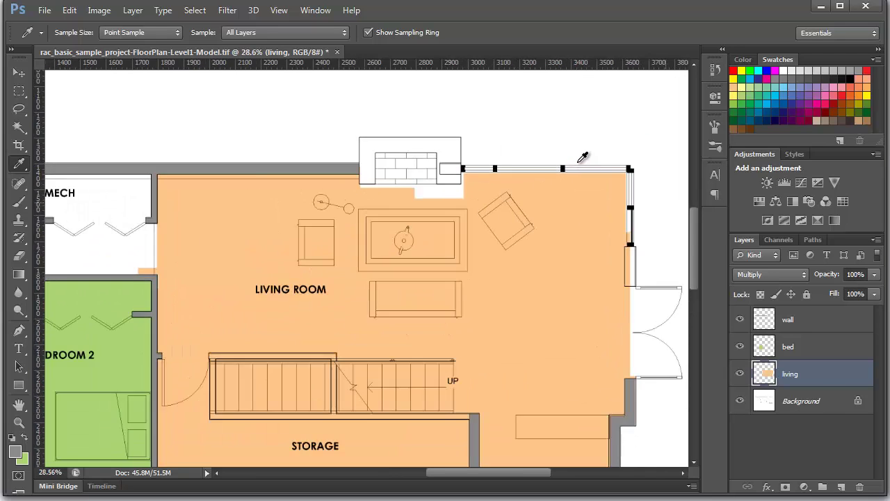
scroll(582, 154, down, 5)
scroll(545, 186, up, 2)
scroll(545, 185, up, 1)
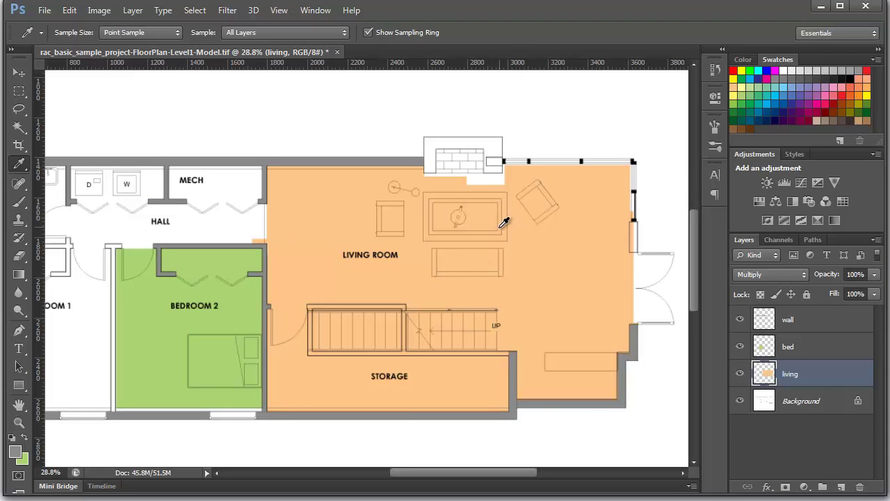
drag(267, 268, 465, 242)
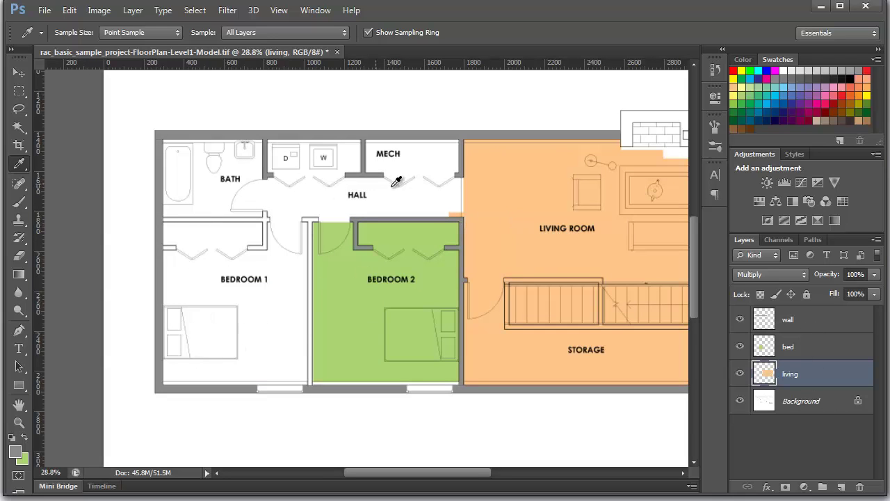
drag(537, 94, 320, 110)
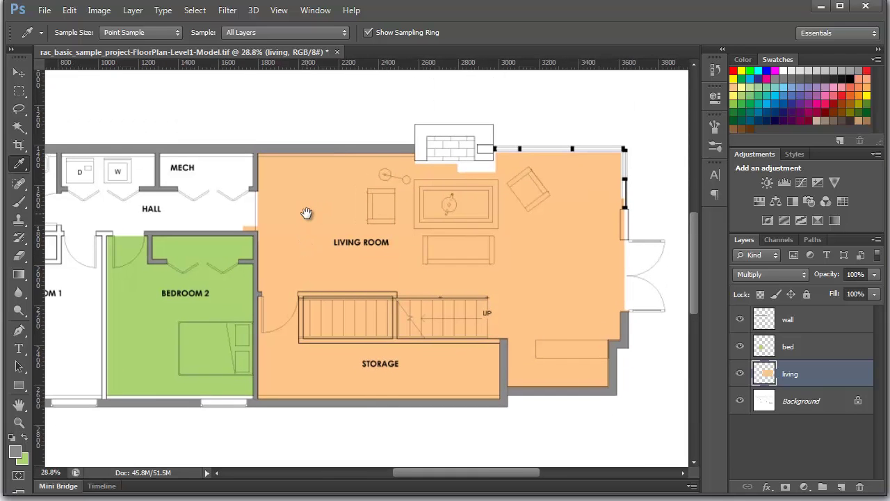
scroll(375, 223, down, 3)
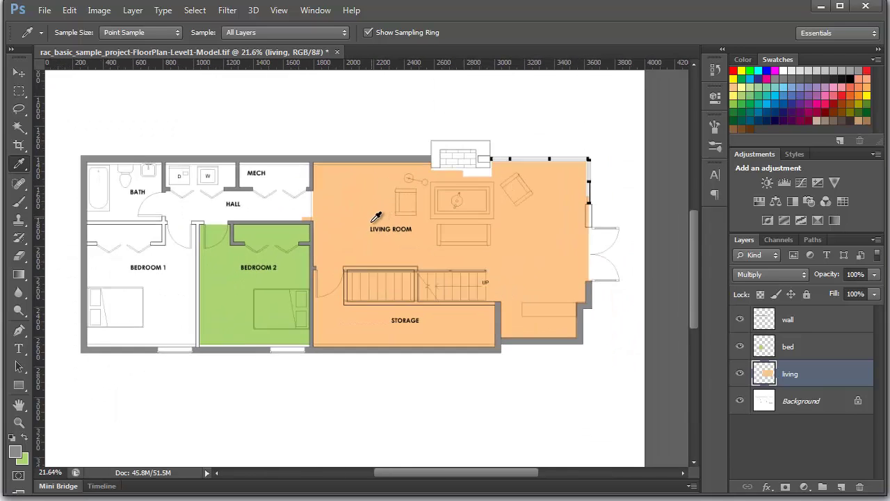
scroll(375, 219, down, 2)
scroll(494, 212, up, 2)
- Save the floor plan as a Photoshop (*.PSD) file with maximized compatibility in the TEST folder
scroll(242, 176, up, 1)
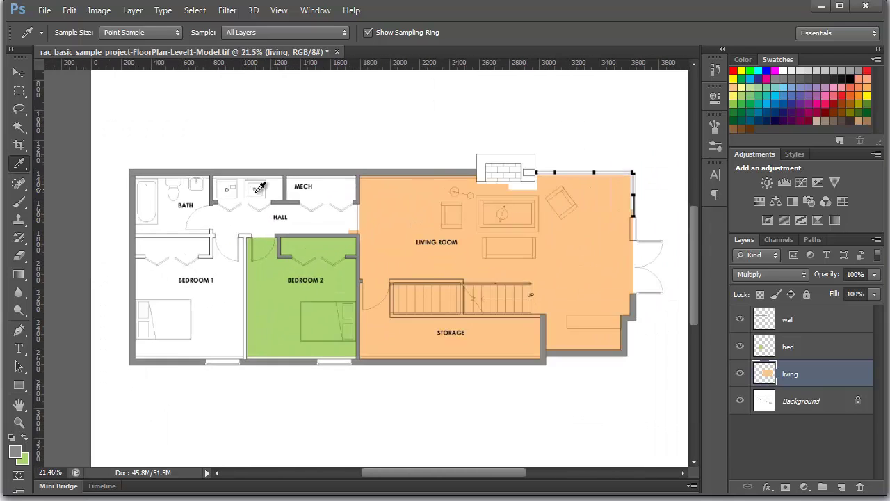
scroll(427, 193, down, 1)
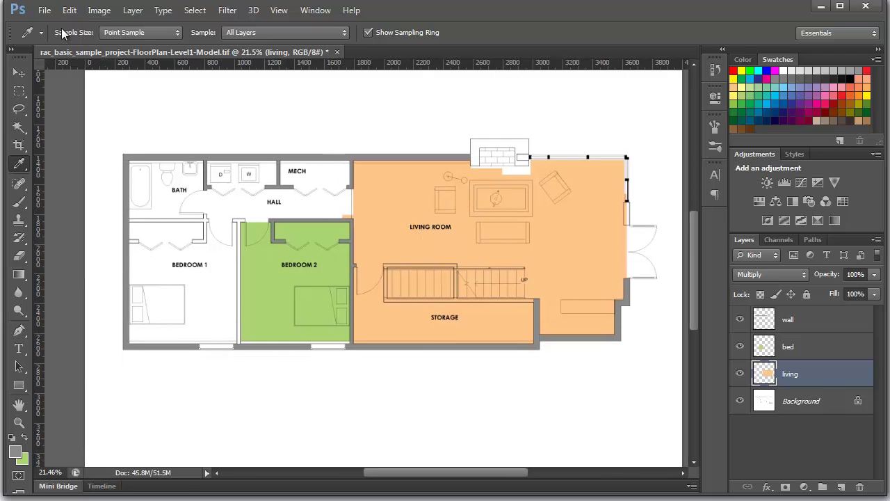
click(44, 10)
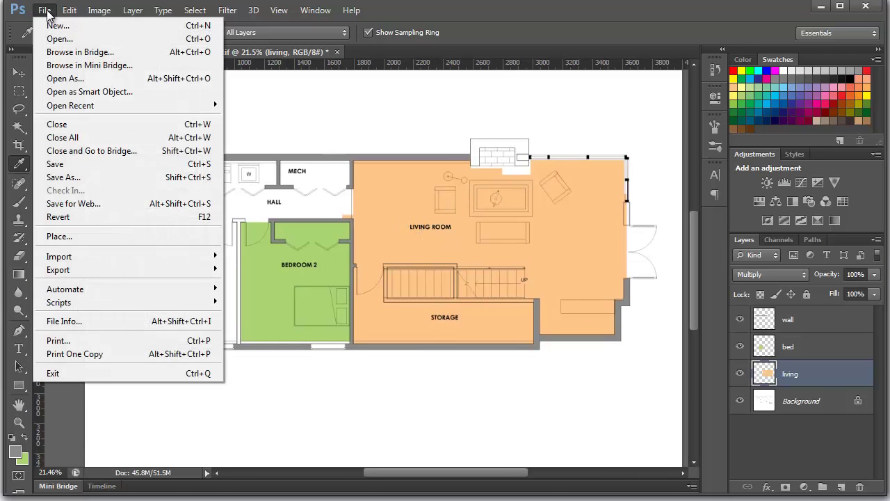
click(62, 177)
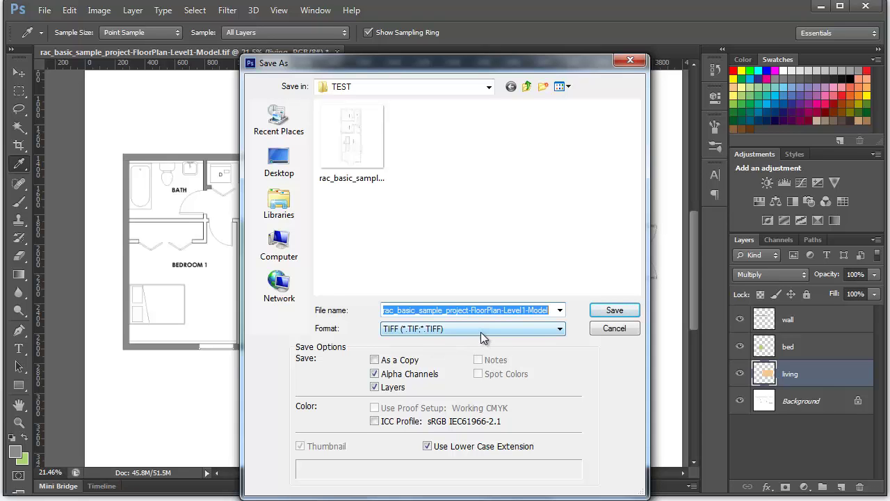
click(480, 331)
scroll(480, 332, up, 5)
click(441, 341)
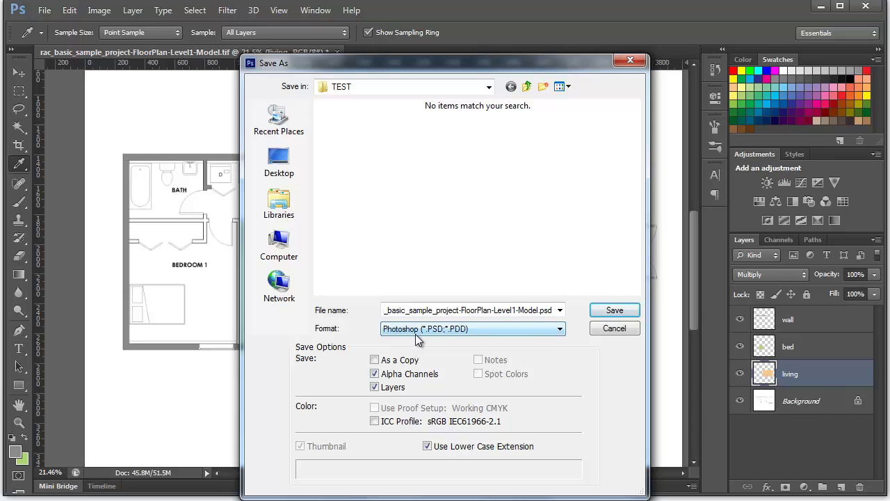
click(606, 310)
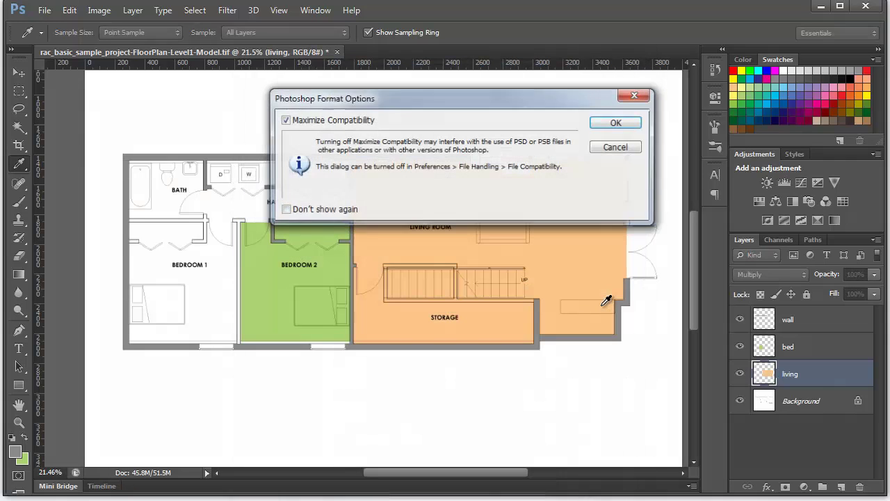
click(617, 123)
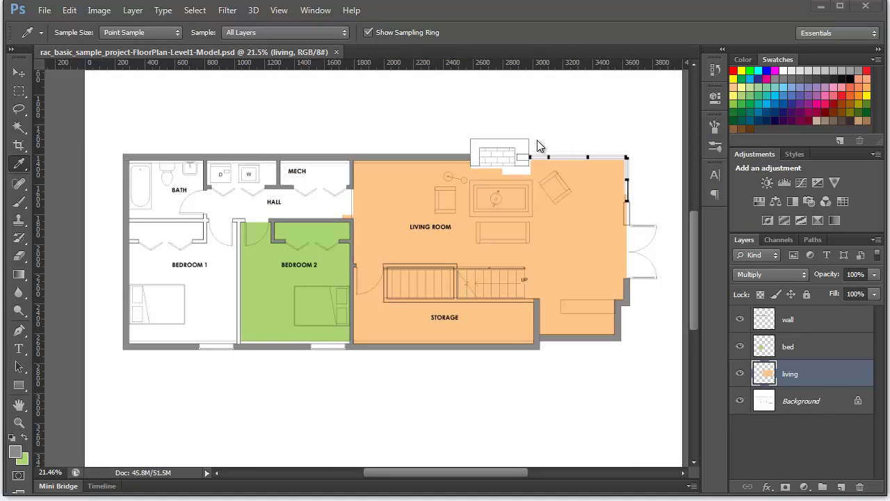
click(620, 164)
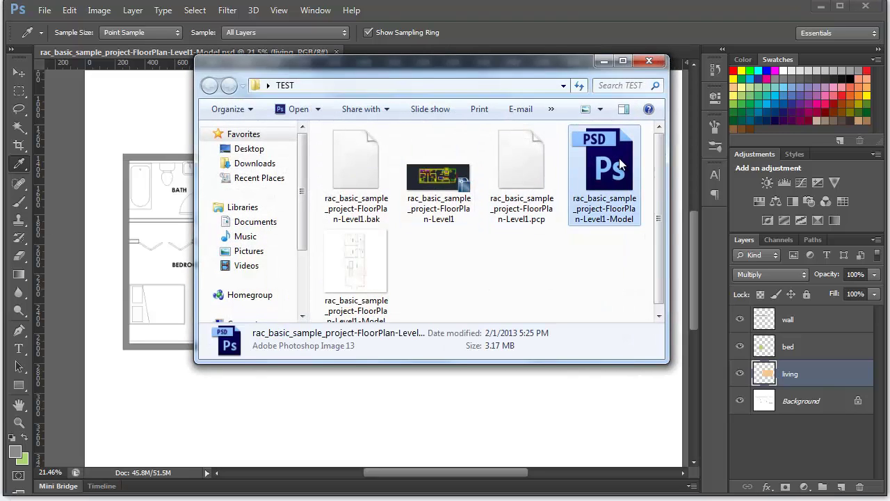
- Close the TEST folder window in Explorer
click(655, 61)
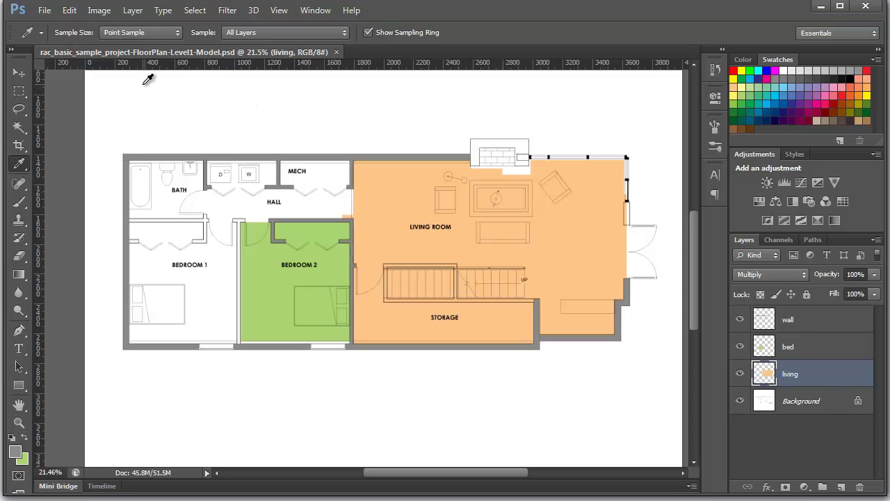
- Save a JPEG copy of the floor plan to the TEST folder and switch to that folder
click(44, 11)
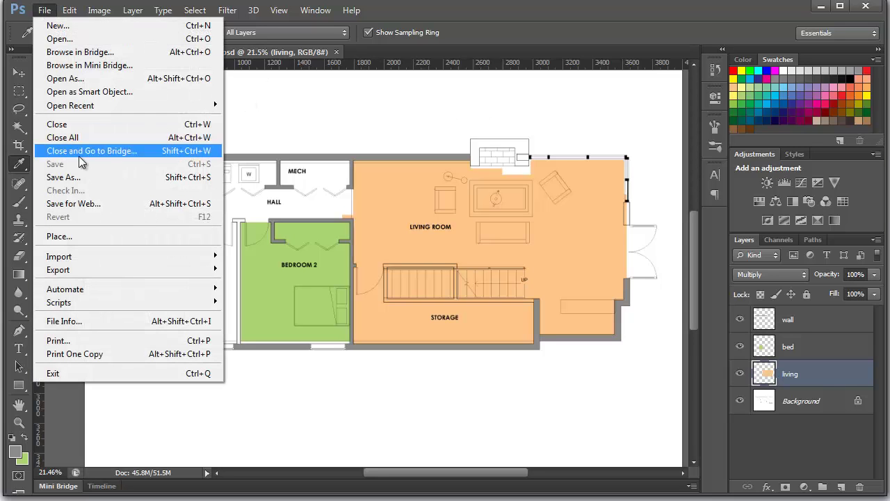
click(79, 181)
click(436, 332)
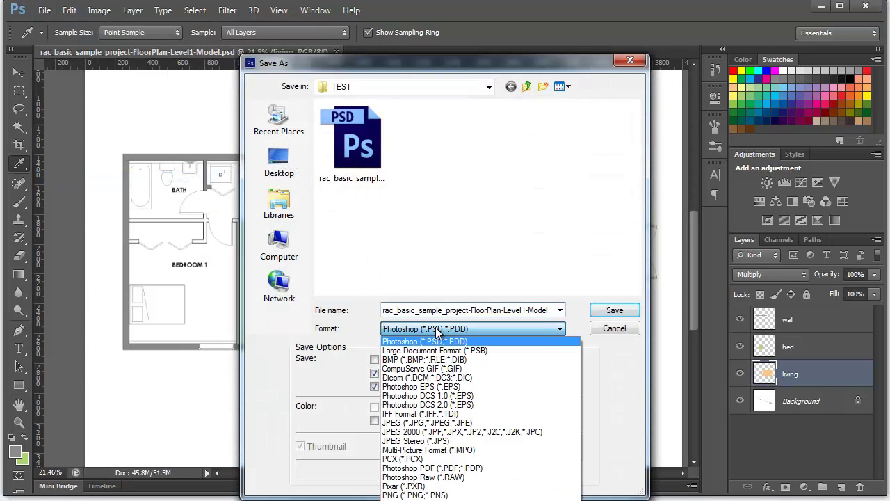
click(431, 422)
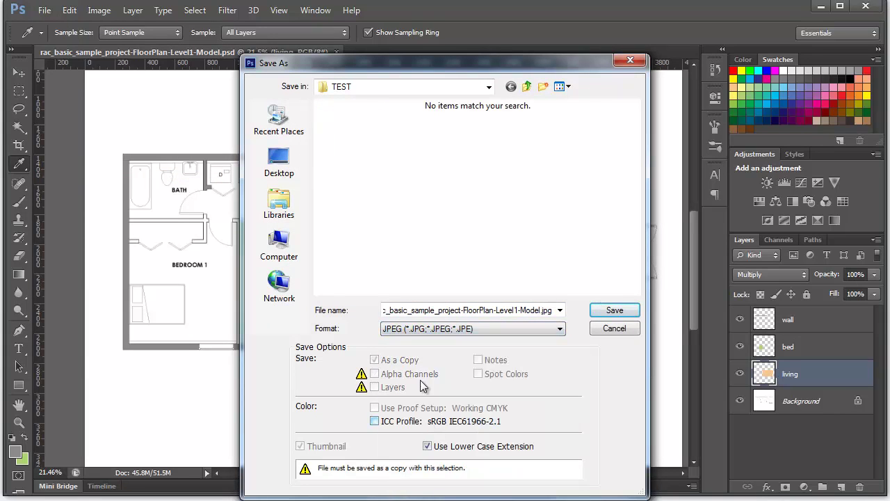
click(615, 310)
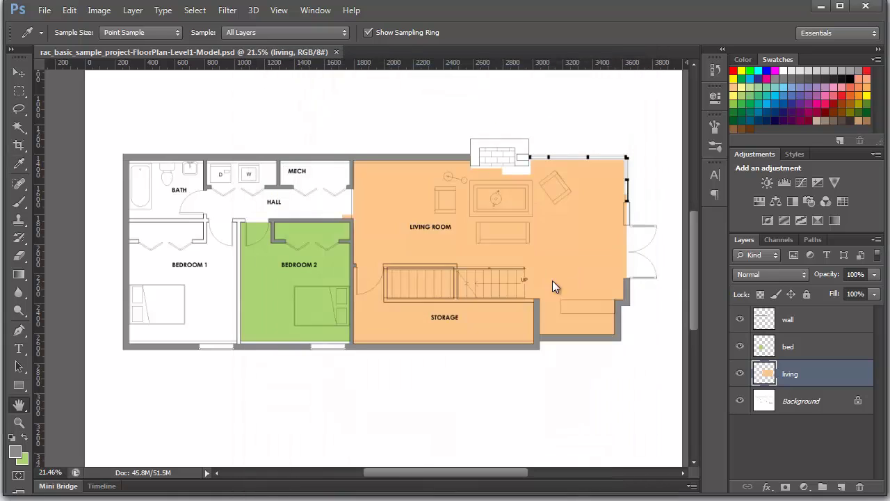
click(545, 97)
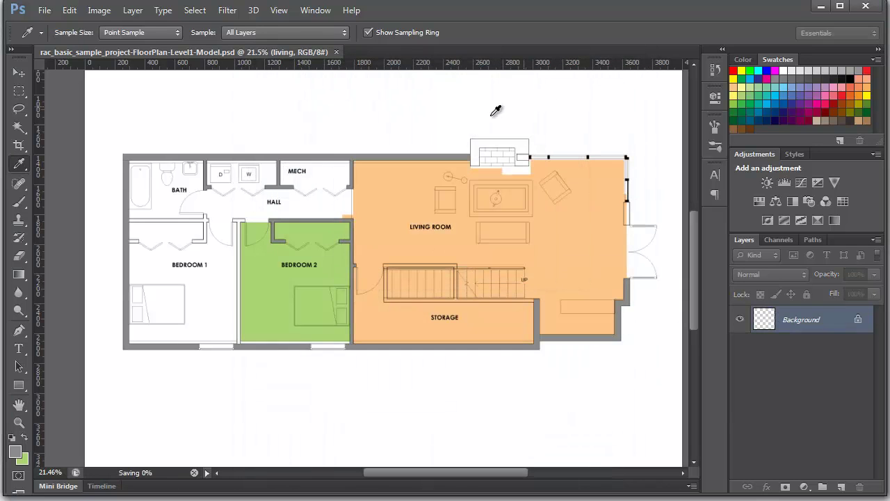
key(alt+Tab)
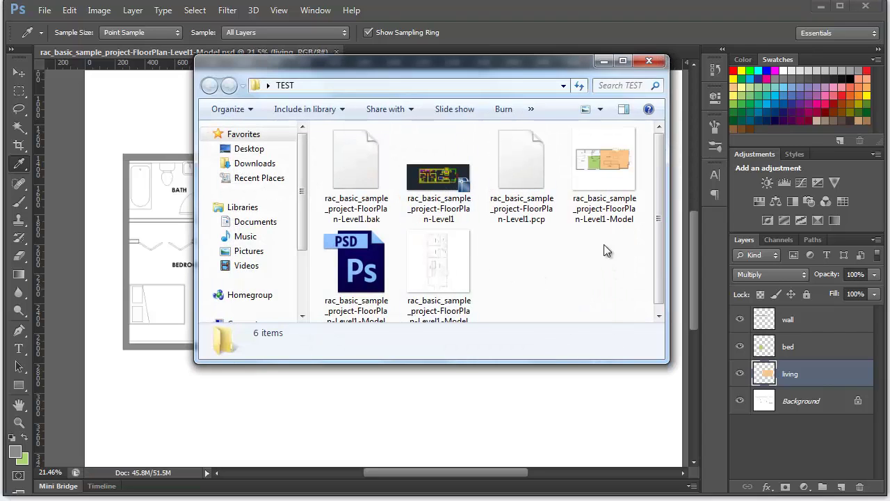
click(598, 174)
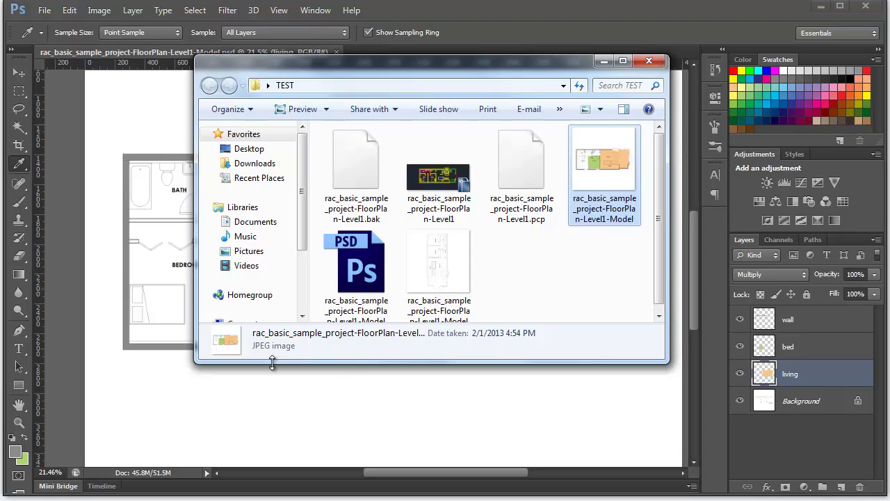
double_click(602, 167)
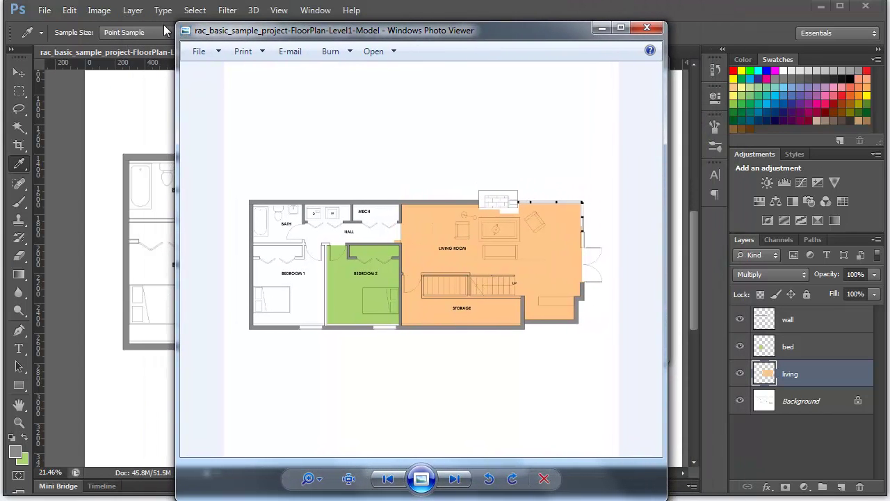
mouse_move(178, 23)
mouse_down()
mouse_move(104, 165)
mouse_move(175, 33)
mouse_up()
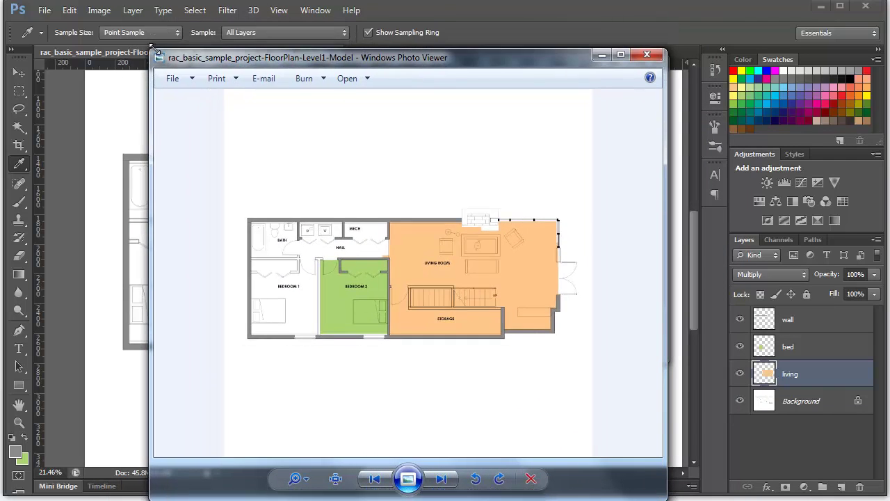
drag(366, 42, 417, 30)
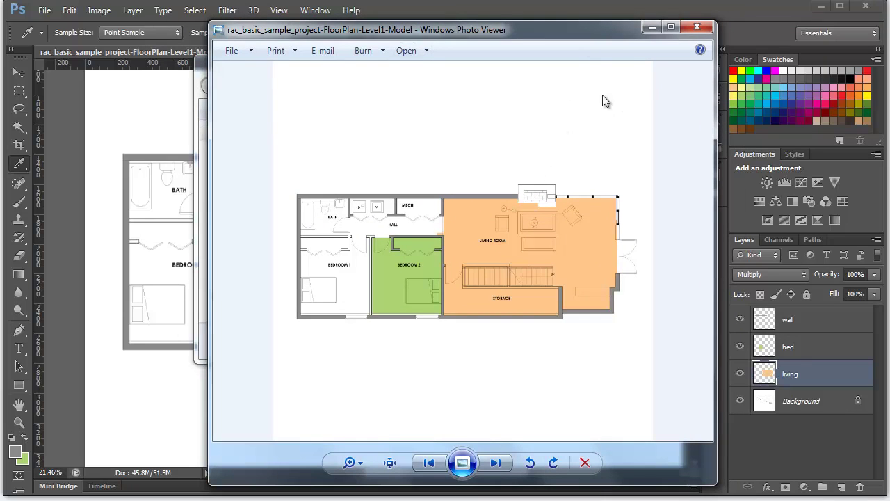
scroll(497, 244, up, 3)
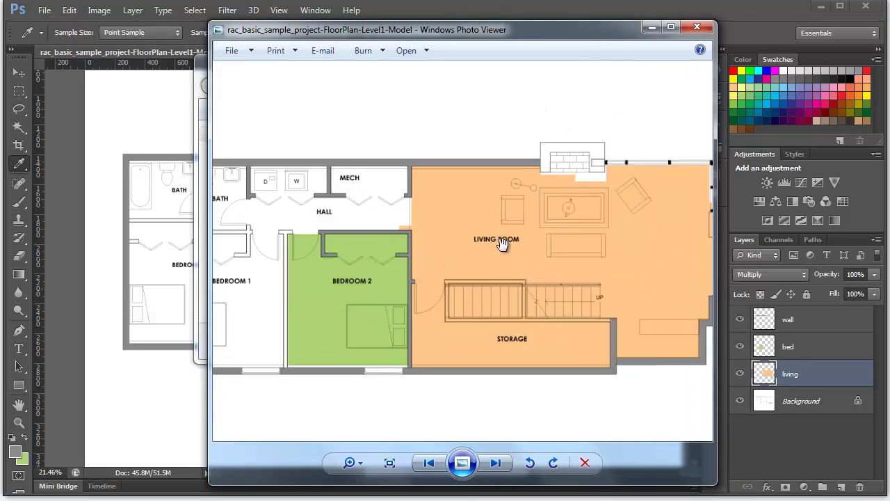
scroll(498, 244, up, 4)
scroll(479, 257, down, 2)
scroll(479, 257, up, 2)
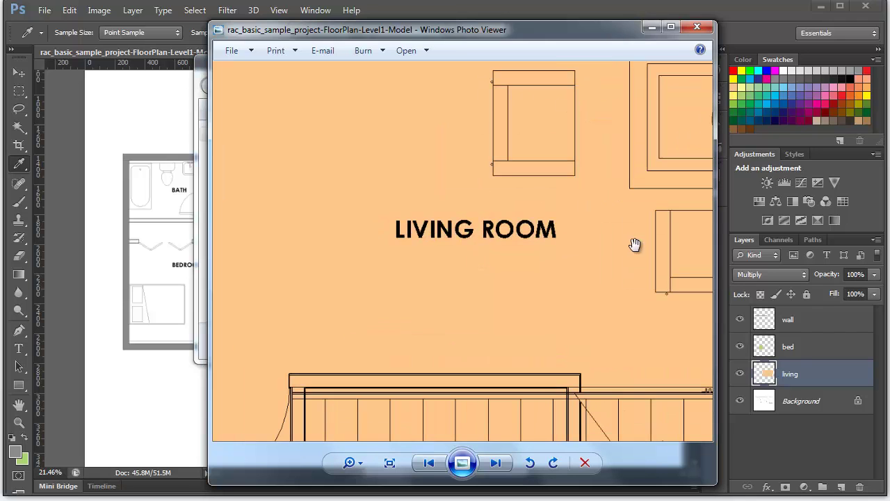
mouse_move(635, 244)
mouse_down()
mouse_move(497, 232)
mouse_move(477, 209)
mouse_up()
scroll(475, 201, down, 2)
scroll(475, 201, up, 3)
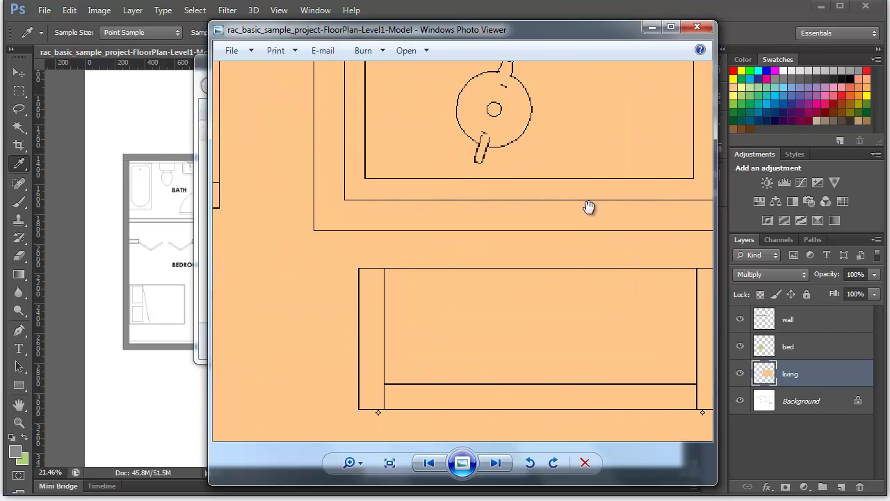
scroll(479, 206, down, 2)
scroll(556, 278, down, 2)
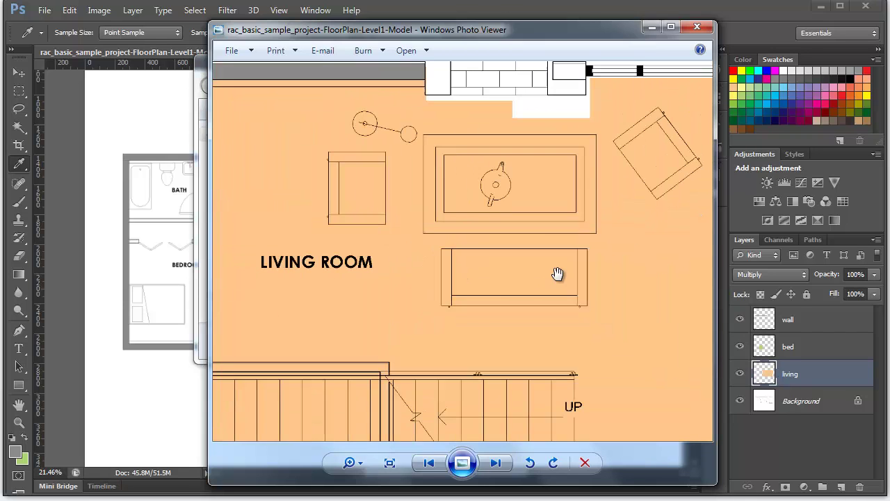
scroll(451, 274, down, 1)
scroll(347, 268, up, 2)
scroll(394, 241, down, 1)
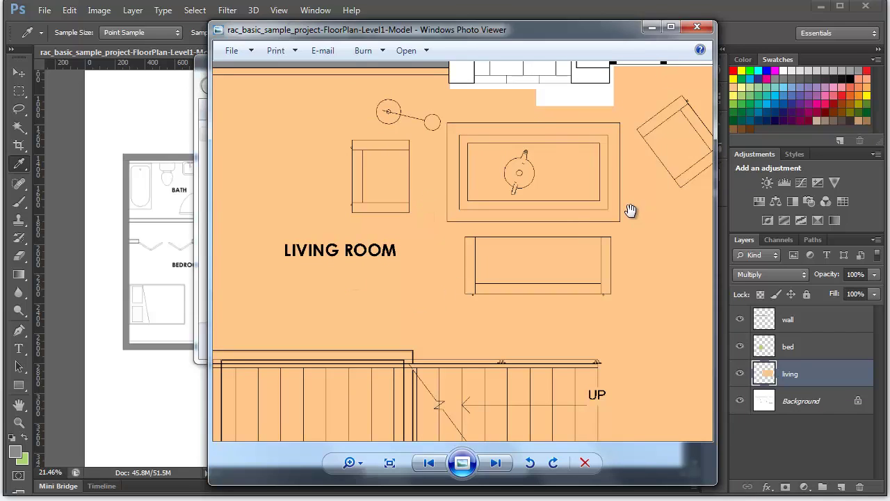
click(701, 28)
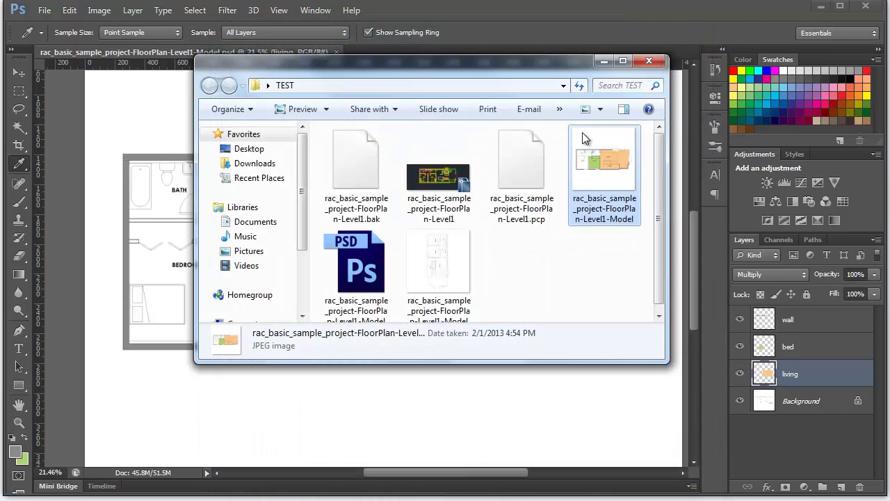
click(527, 262)
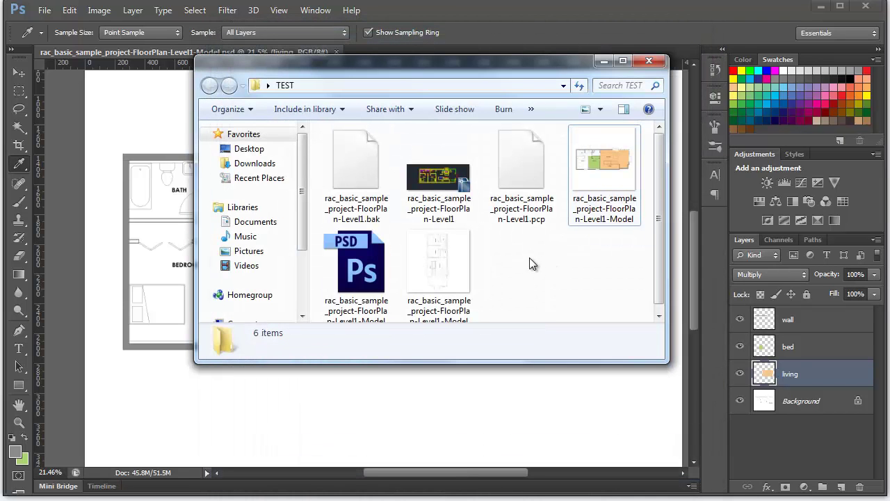
- Close the TEST folder window and return to Photoshop with the Move tool active
click(655, 62)
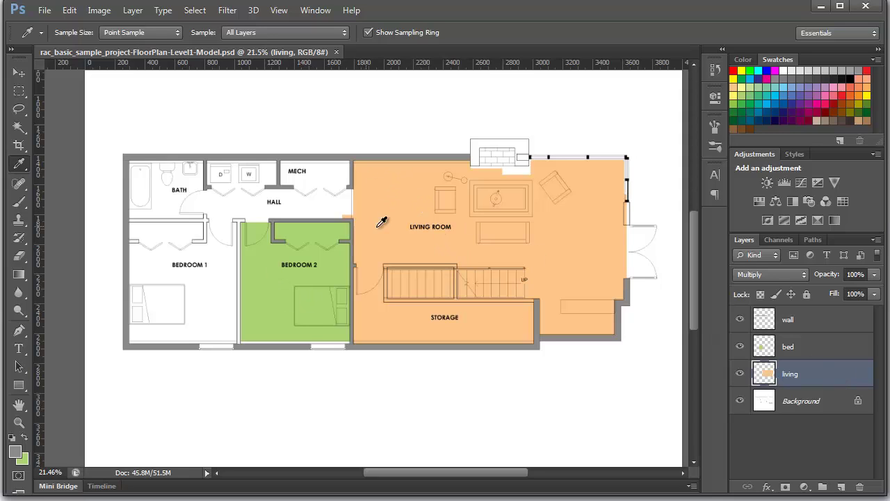
click(18, 75)
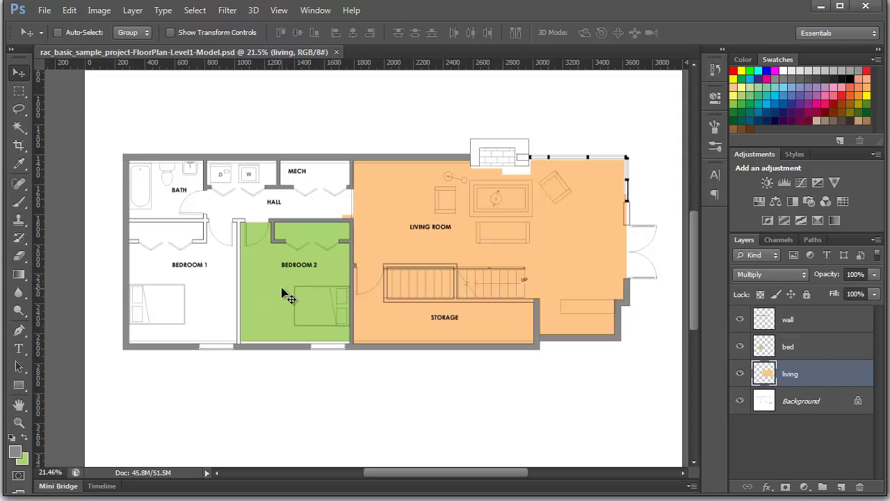
- Make the bed layer active, set foreground to pale green #dbf7c6, and load Bedroom 2's area as a selection
right_click(257, 280)
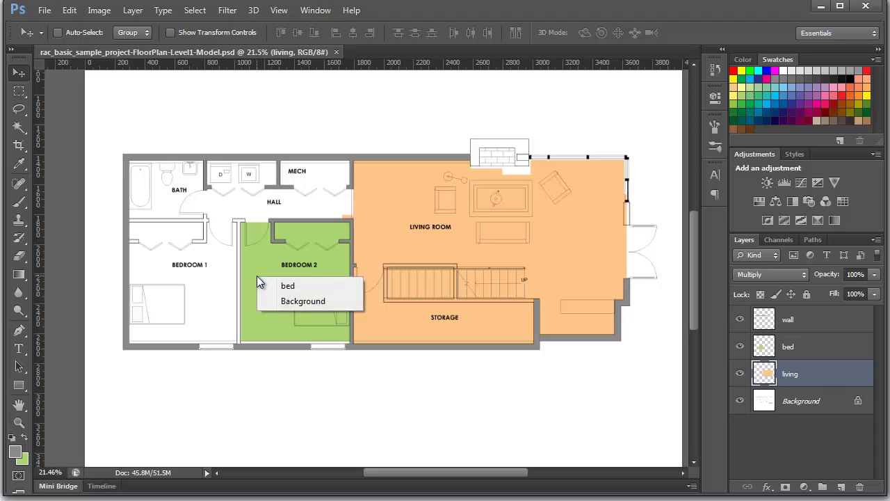
click(292, 285)
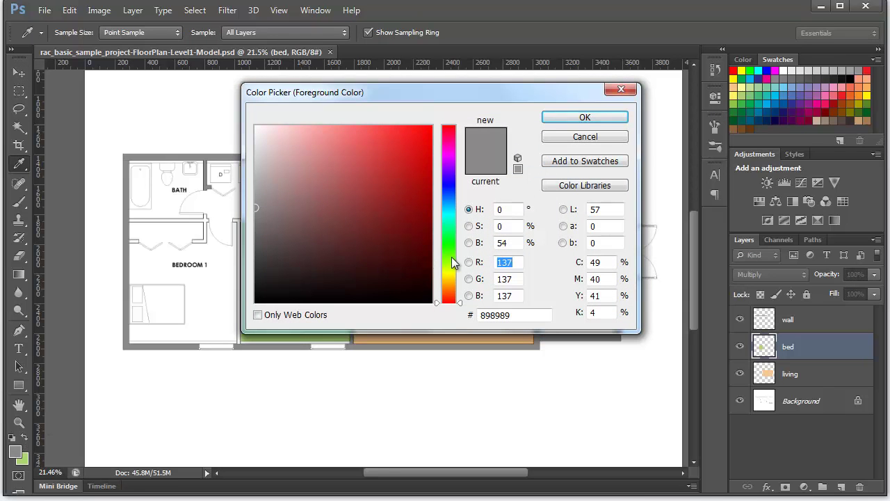
click(451, 256)
mouse_move(297, 157)
mouse_down()
mouse_move(281, 125)
mouse_move(290, 129)
mouse_move(274, 127)
mouse_up()
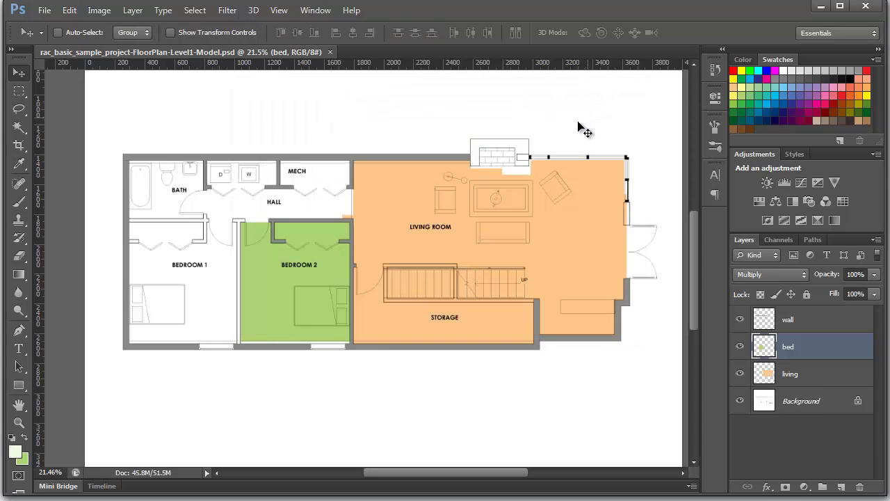
click(588, 117)
ctrl+click(766, 349)
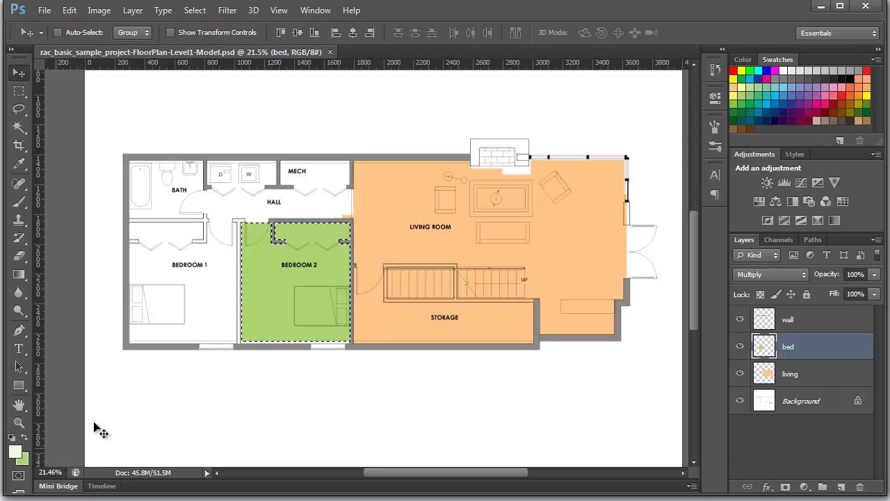
- Refill Bedroom 2 paler green, deselect, and make the living layer active again
key(Delete)
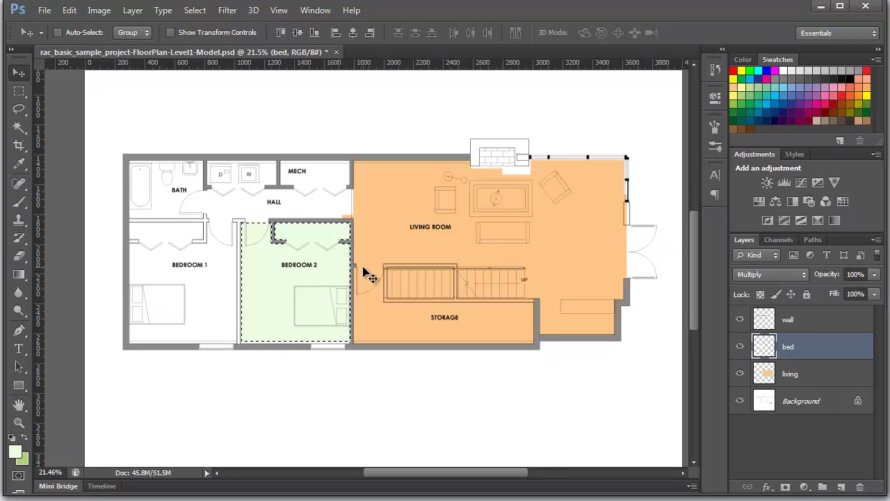
key(ctrl+d)
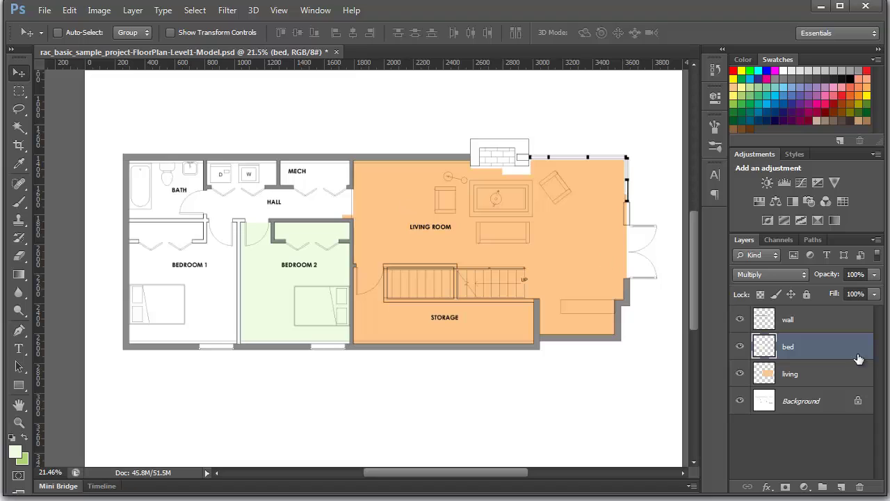
click(811, 376)
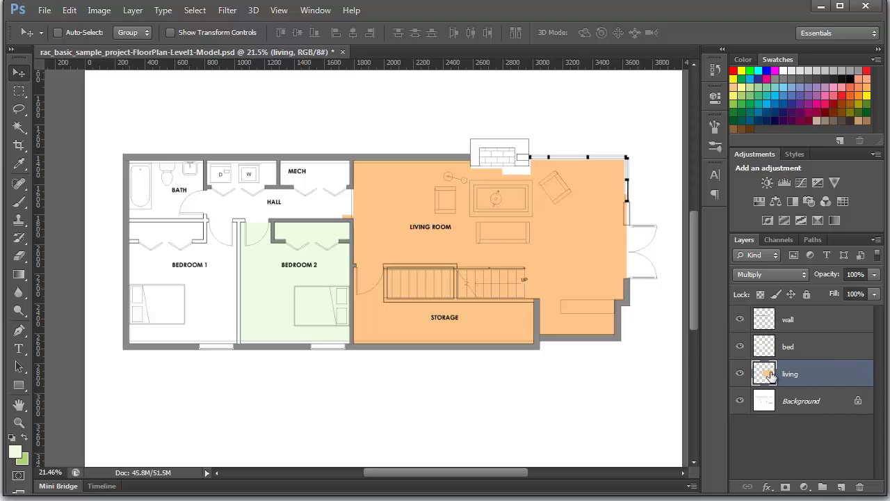
click(836, 328)
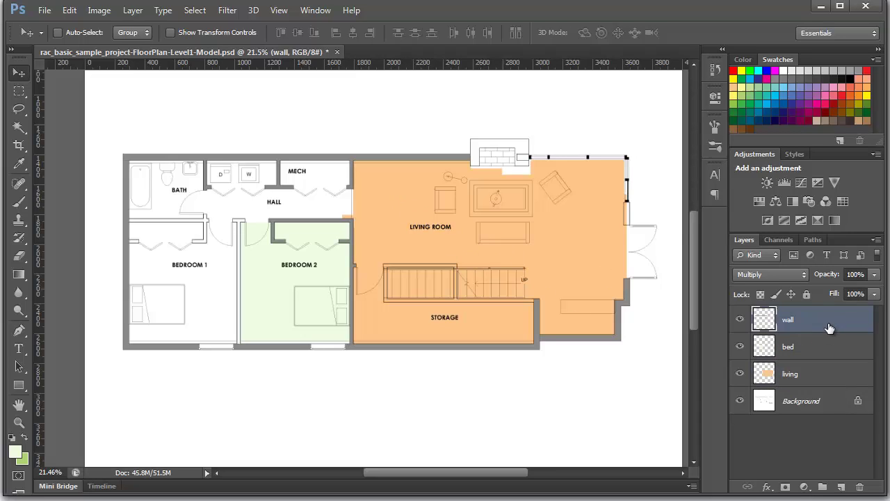
right_click(403, 207)
click(417, 199)
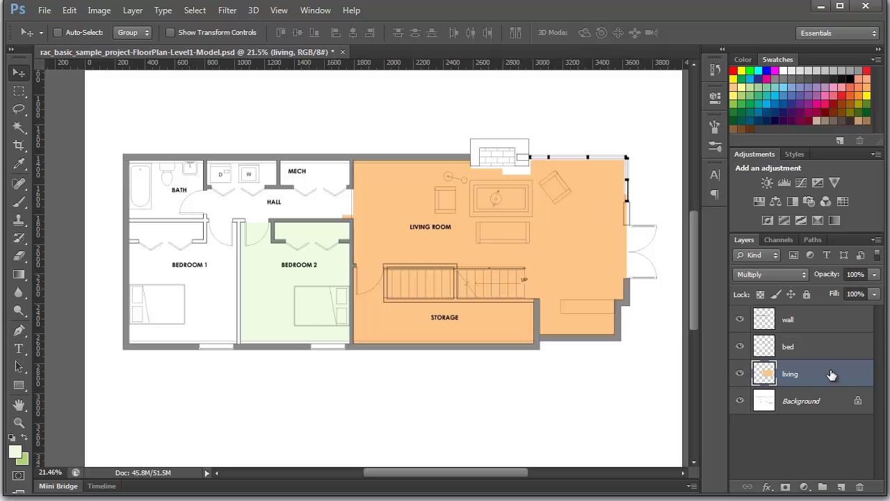
- Open the living layer's Layer Style and enable Color Overlay
double_click(848, 379)
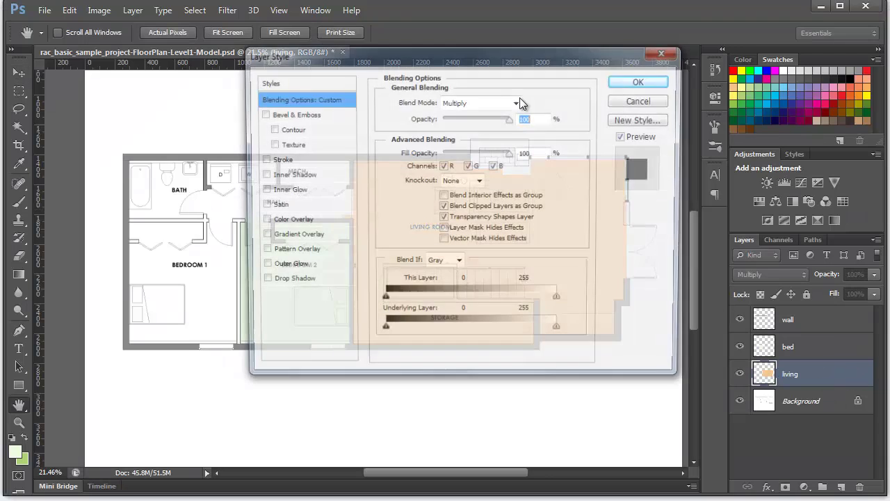
mouse_move(418, 60)
mouse_down()
mouse_move(743, 145)
mouse_move(141, 77)
mouse_move(177, 63)
mouse_up()
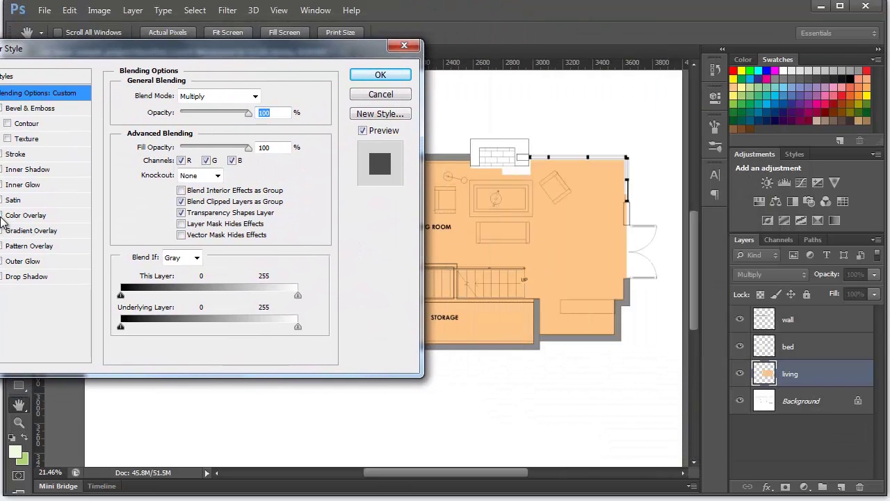
click(2, 216)
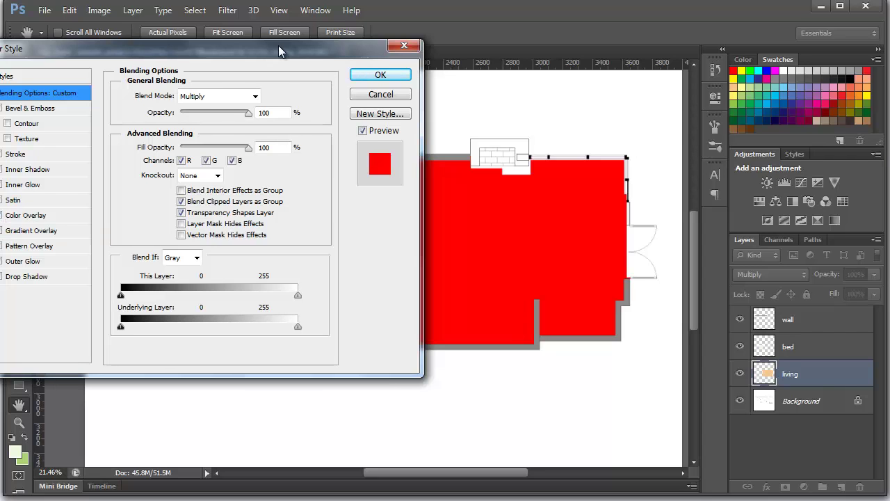
drag(279, 46, 284, 84)
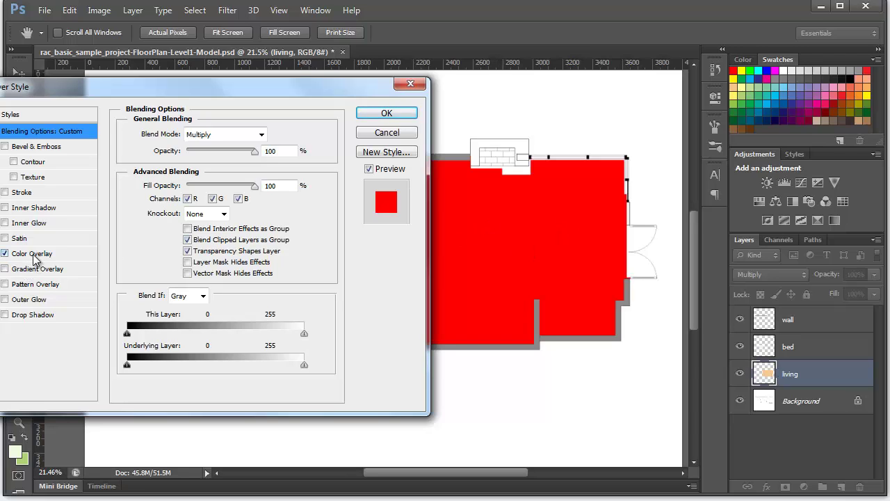
click(34, 256)
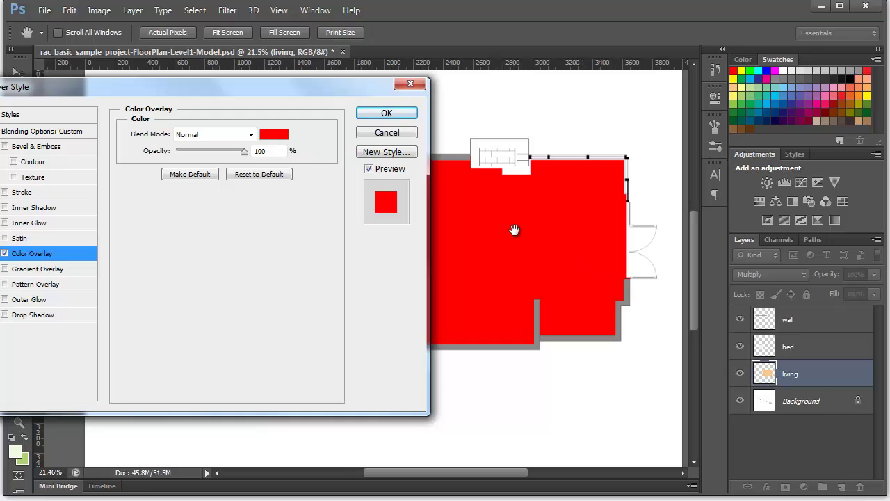
- Choose a light peach overlay colour
click(274, 137)
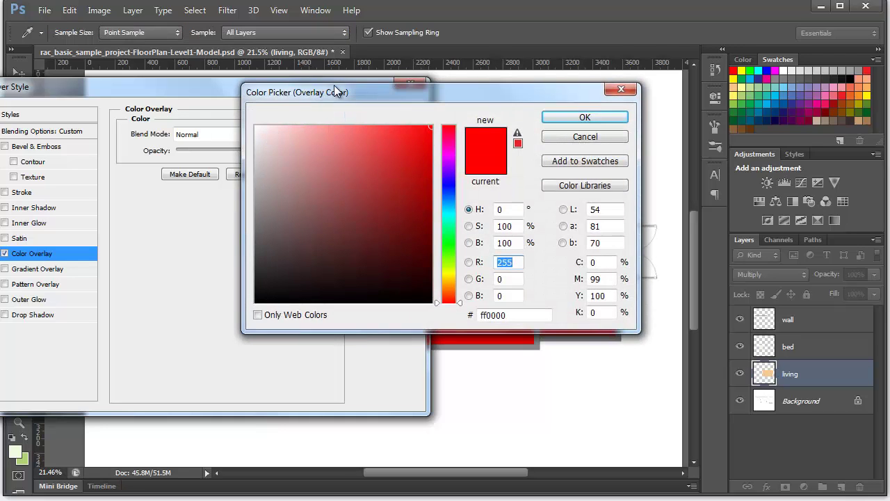
drag(337, 88, 207, 90)
click(319, 231)
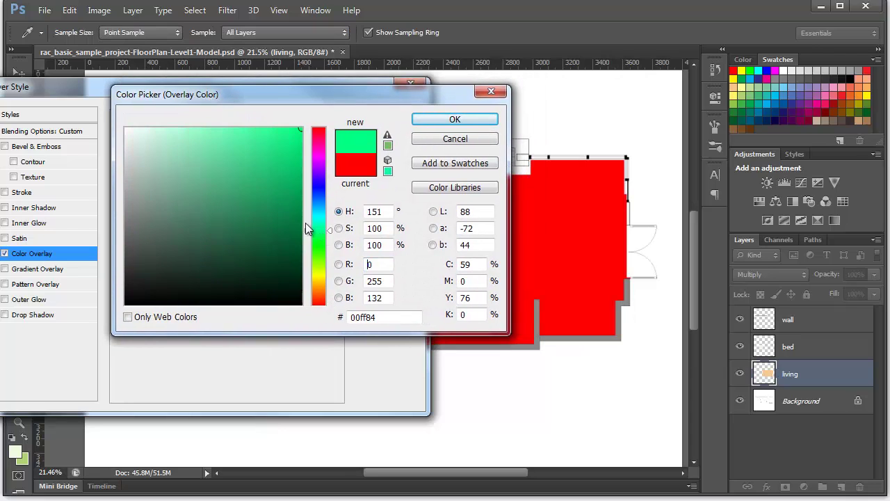
click(320, 287)
click(167, 128)
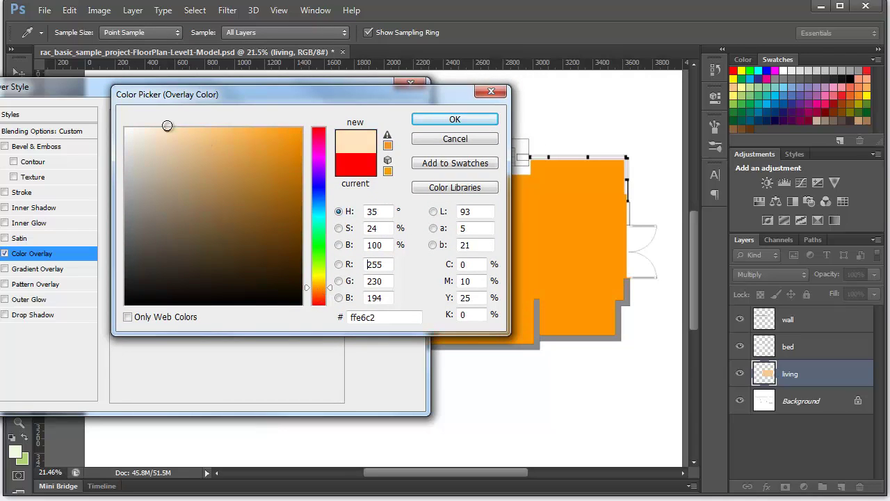
drag(176, 131, 160, 131)
click(158, 131)
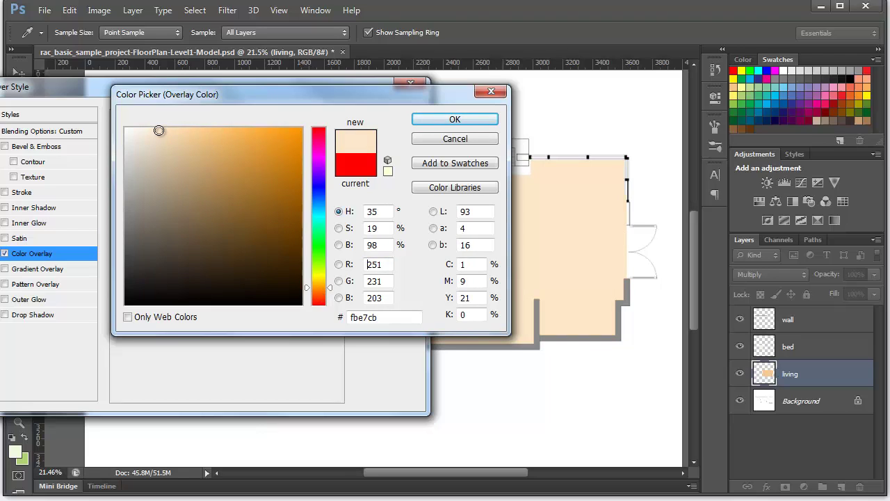
click(158, 131)
click(465, 121)
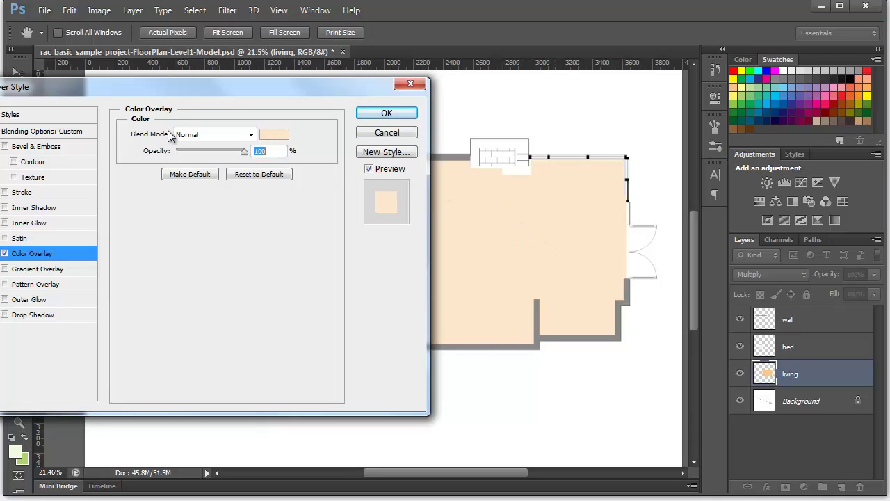
- Set the overlay blend to Multiply at 12% opacity, slightly adjusting the peach colour
click(209, 134)
click(198, 194)
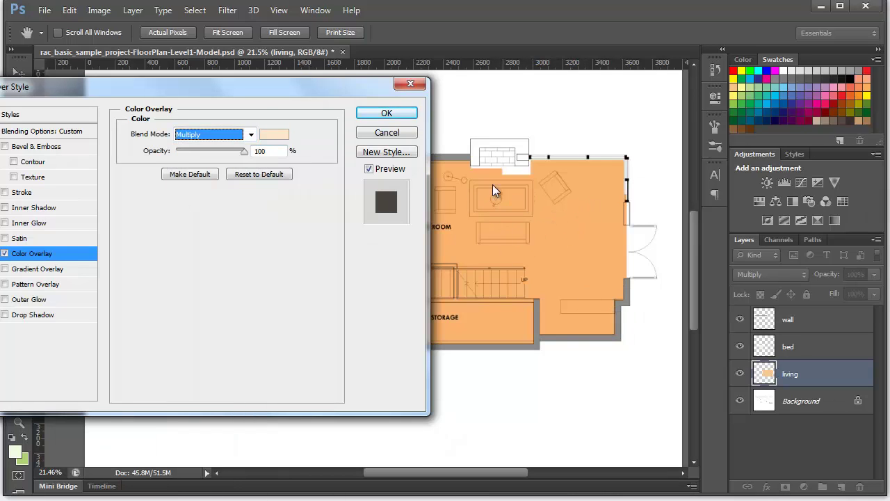
drag(245, 152, 175, 156)
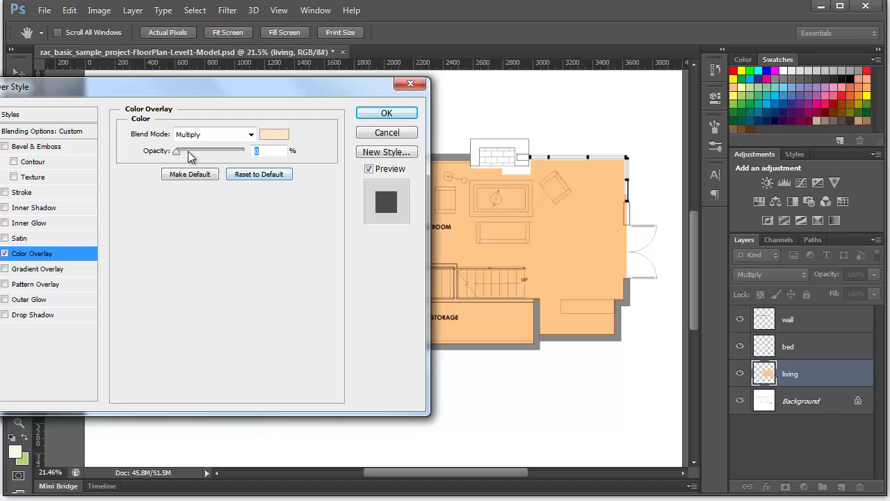
drag(174, 157, 192, 157)
click(274, 134)
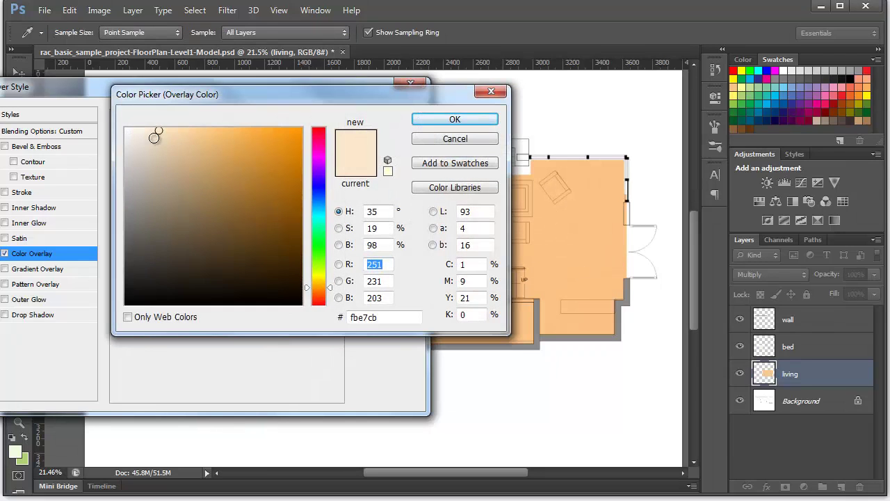
click(150, 132)
click(455, 119)
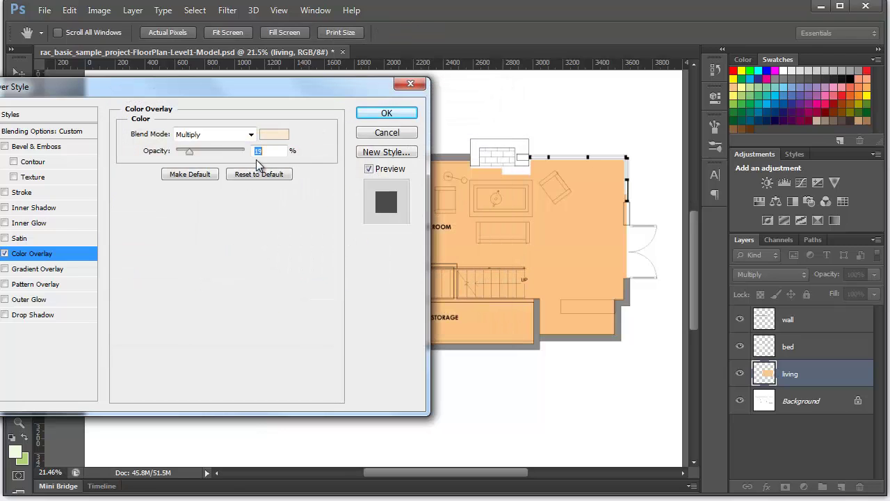
drag(189, 153, 185, 153)
click(236, 136)
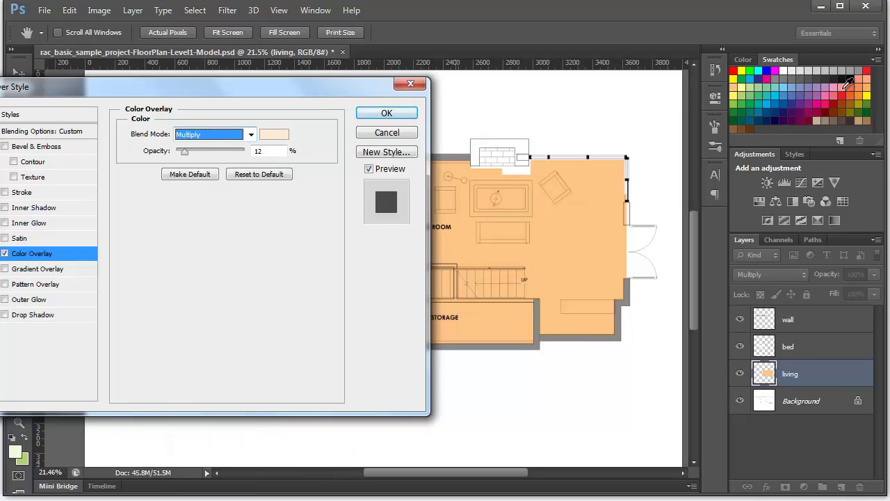
- Cancel the Layer Style changes and close the dialog
click(387, 133)
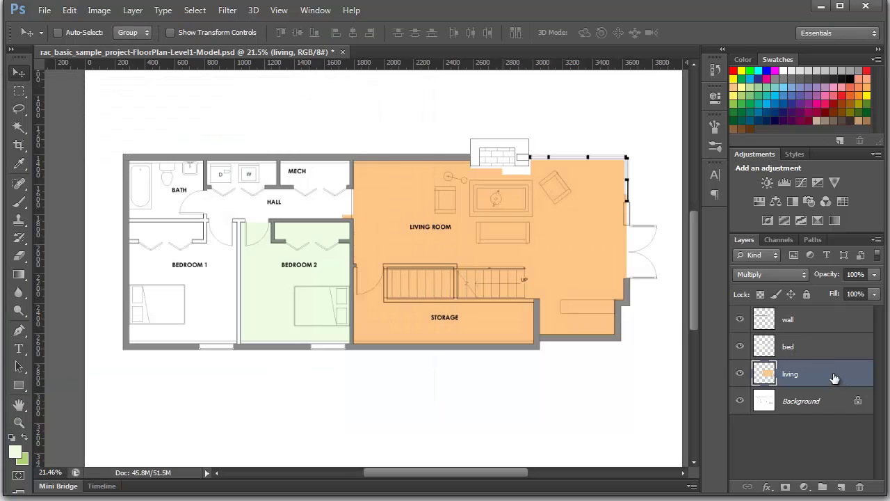
double_click(833, 378)
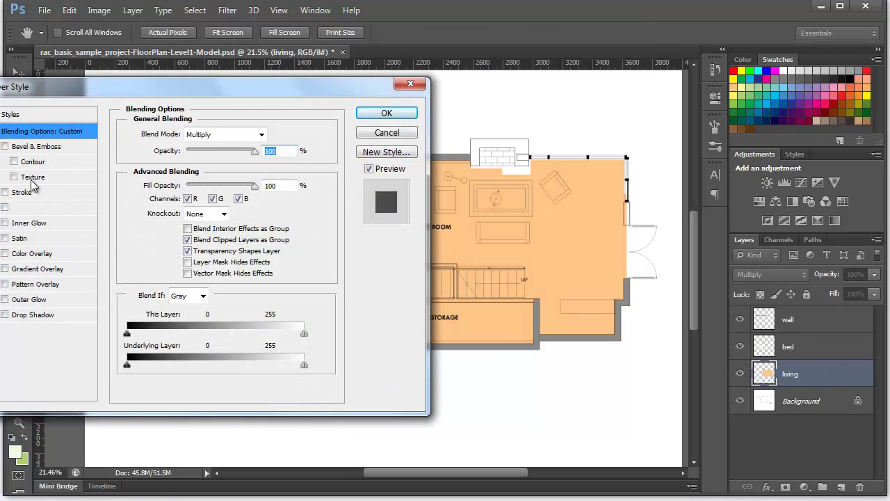
click(387, 134)
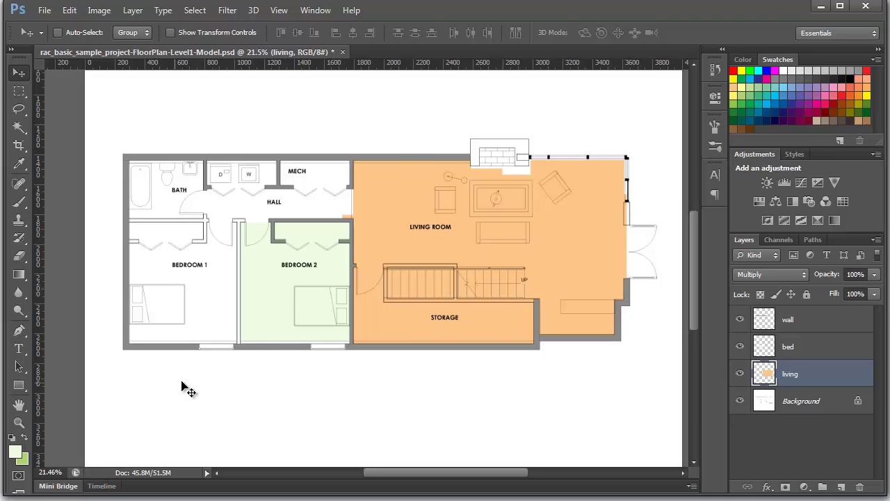
- Type a 'FLOOR PLAN' text layer below the plan and nudge it right
click(19, 404)
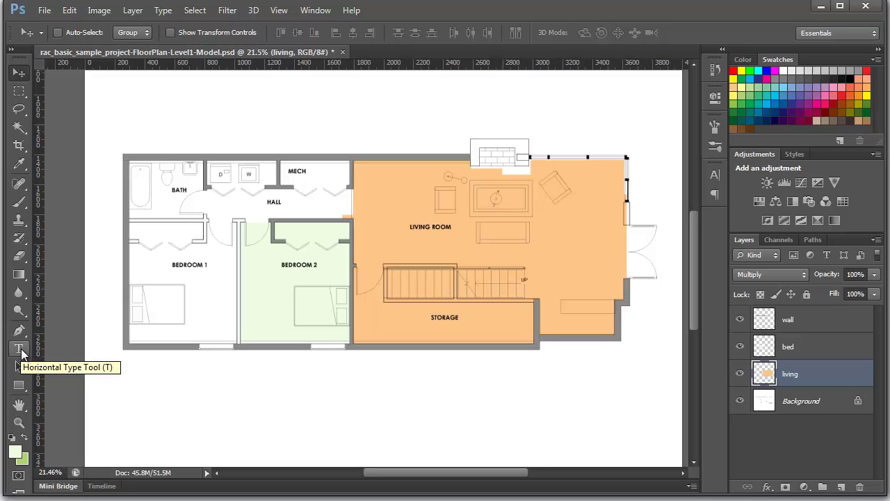
click(20, 350)
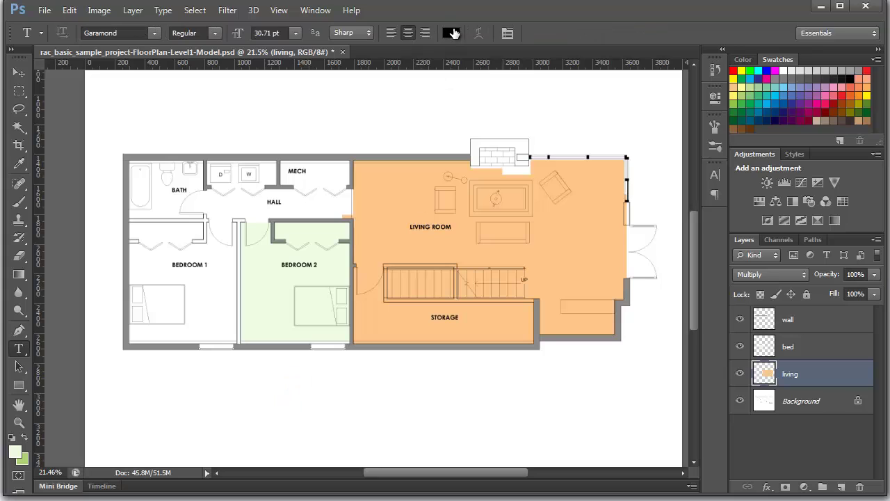
click(294, 382)
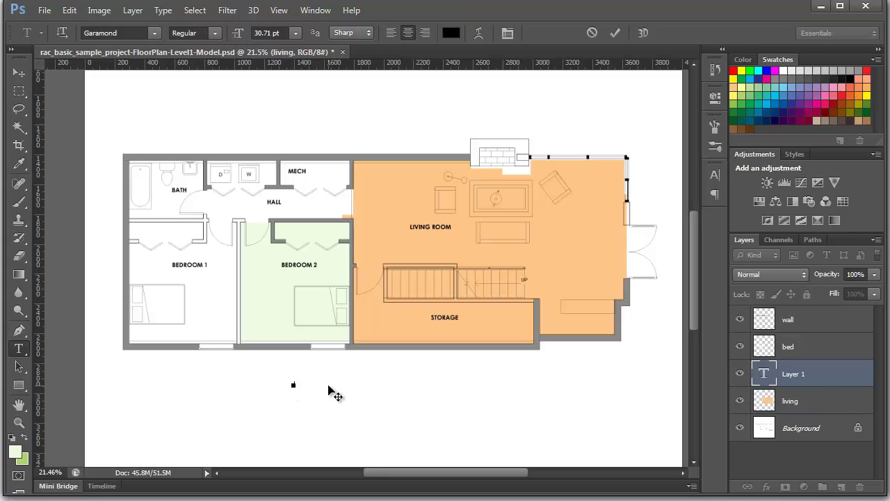
text(FLOOR PLAN)
click(18, 73)
drag(295, 397, 342, 387)
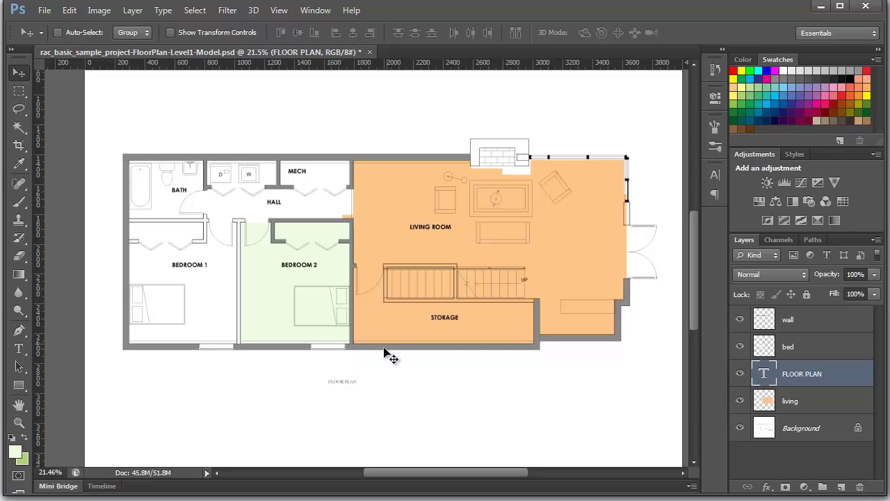
- Set the FLOOR PLAN title's font size to 160 pt
click(19, 349)
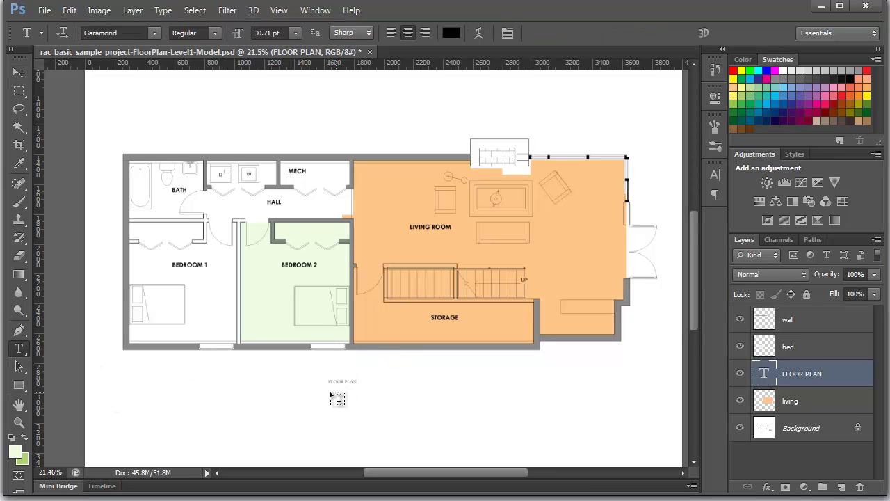
click(295, 32)
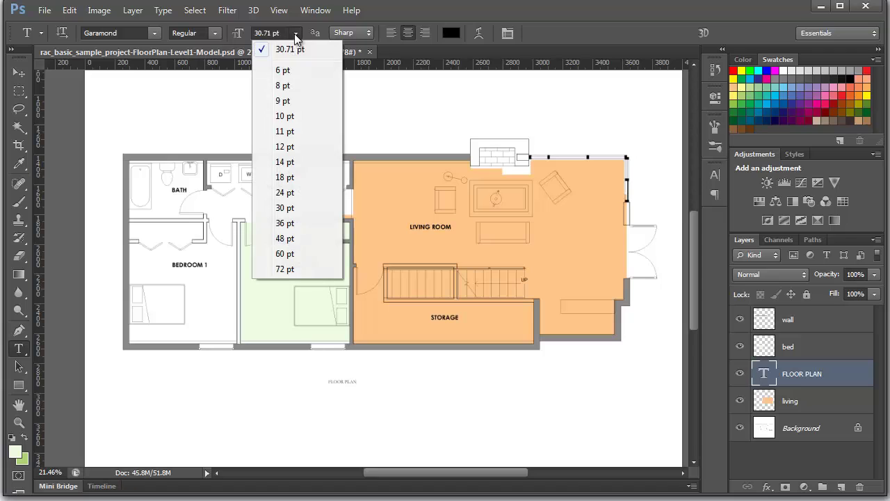
click(296, 271)
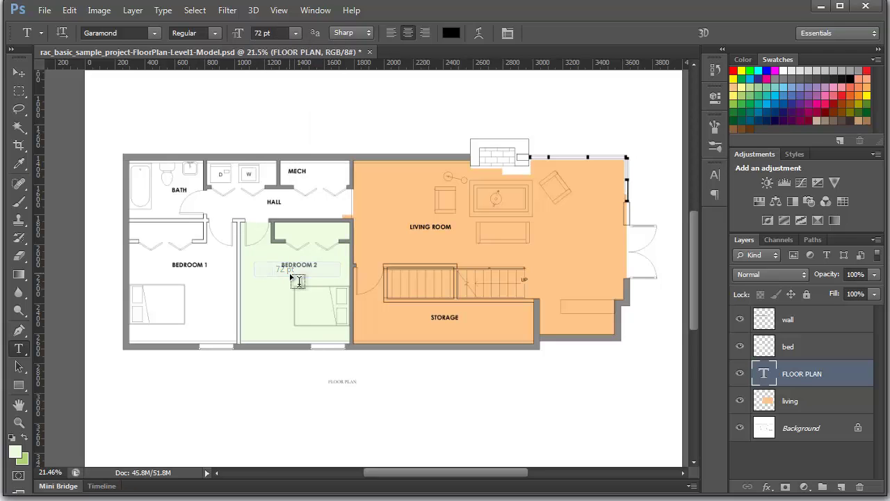
click(283, 33)
click(295, 32)
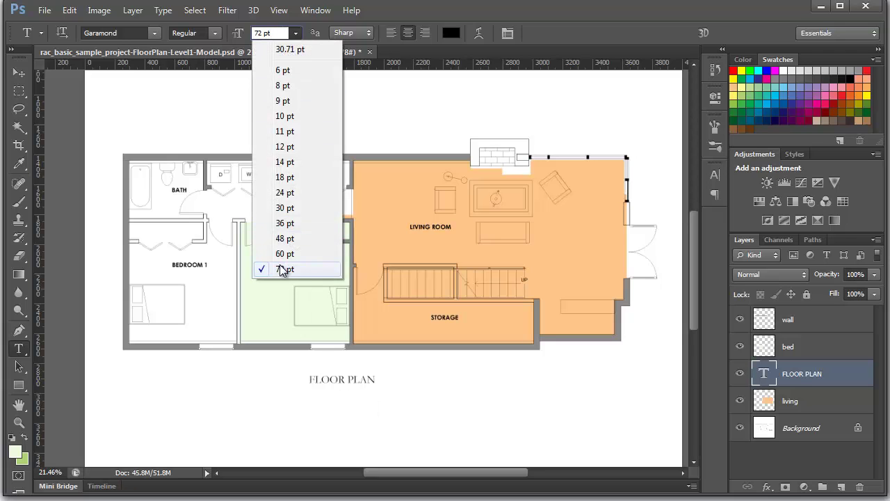
click(283, 270)
click(295, 32)
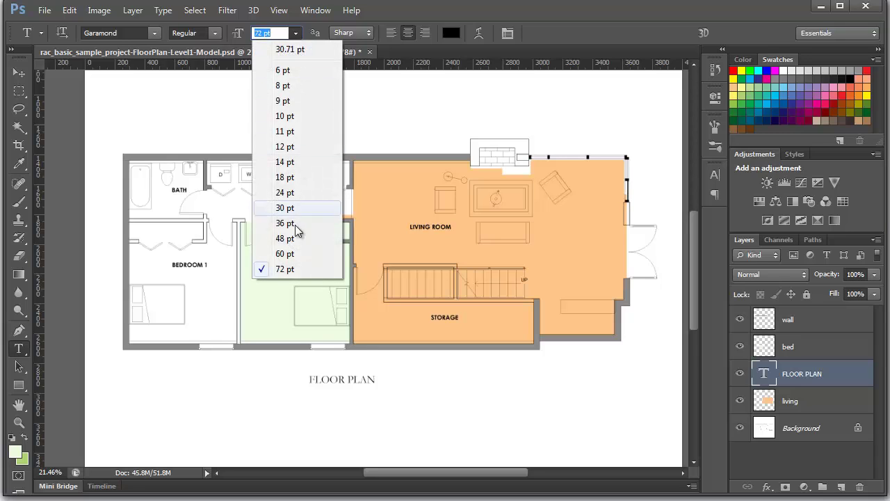
click(278, 33)
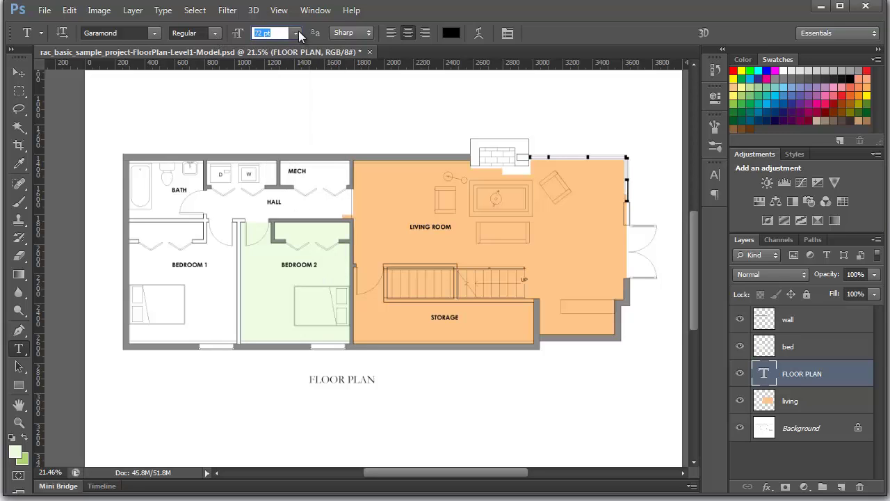
text(100)
key(Return)
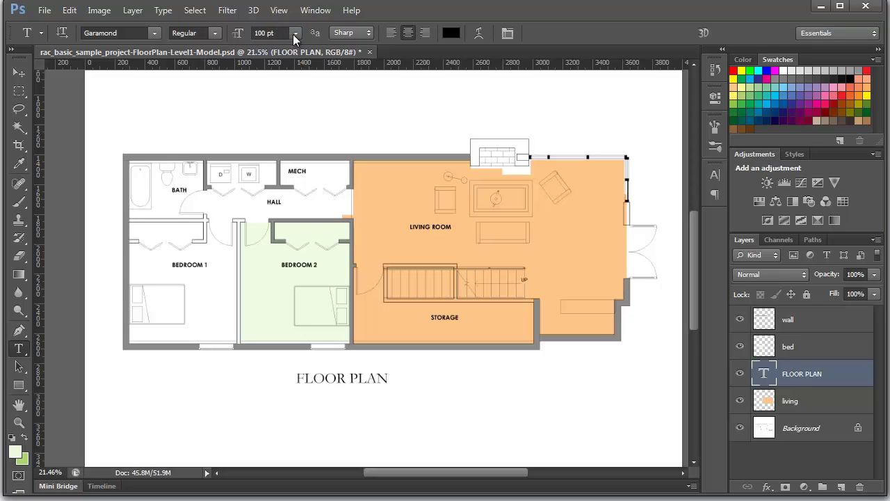
click(283, 33)
text(16)
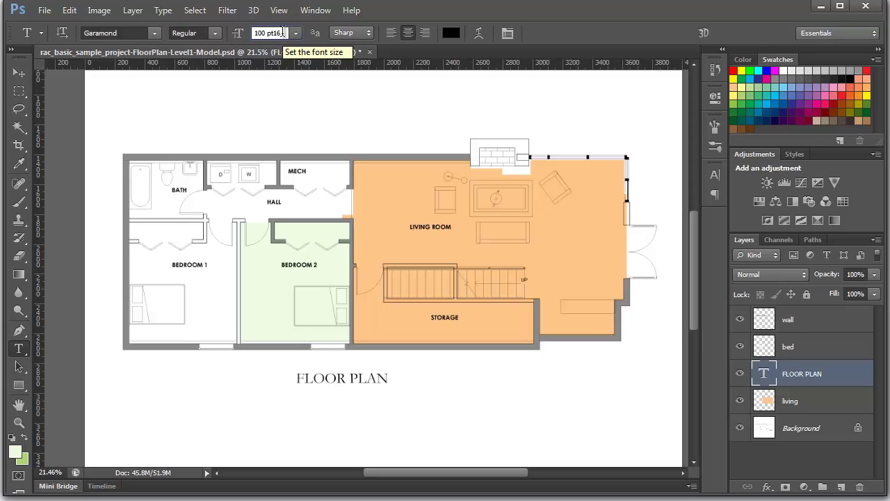
key(Return)
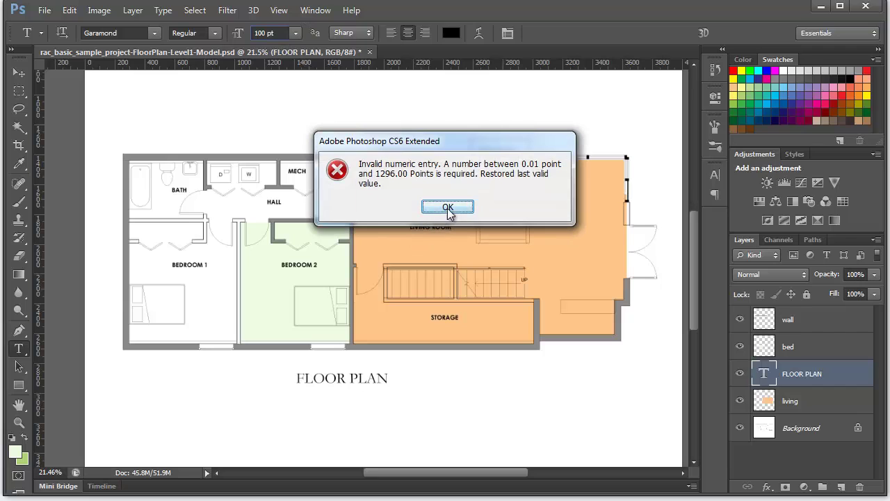
click(449, 208)
text(160)
key(Return)
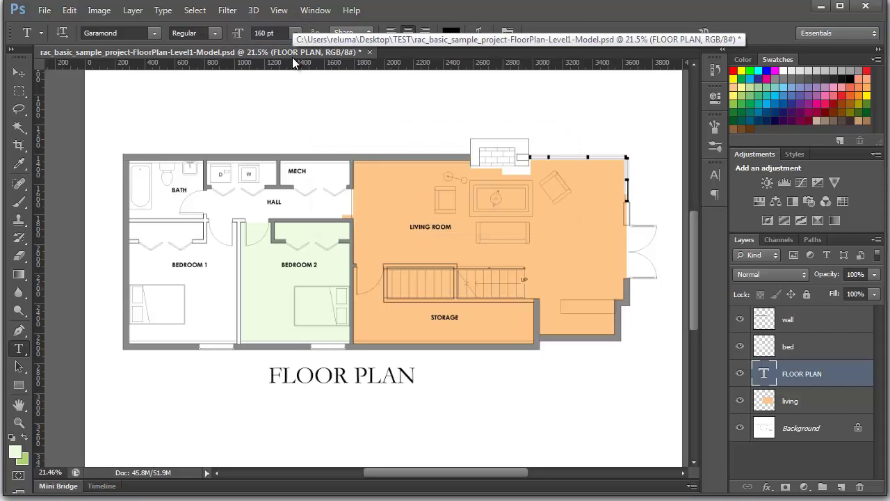
- Reposition the FLOOR PLAN title centred beneath the plan
click(19, 73)
drag(367, 391, 382, 403)
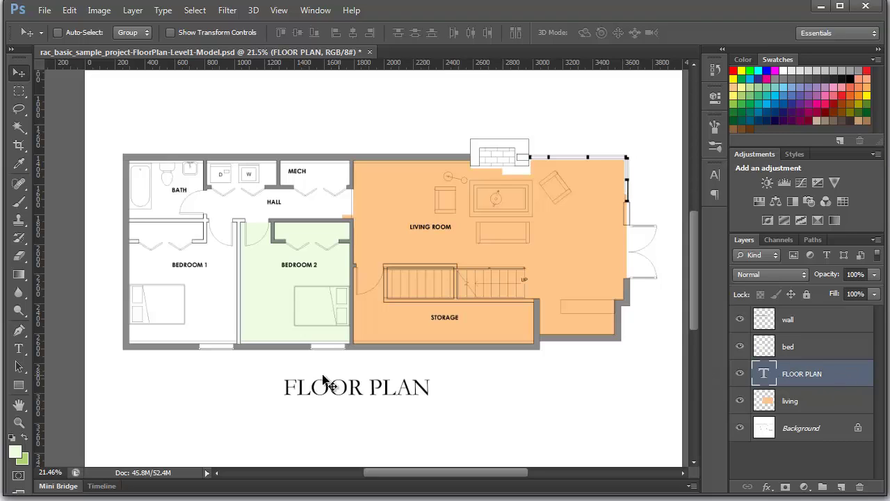
drag(369, 393, 371, 390)
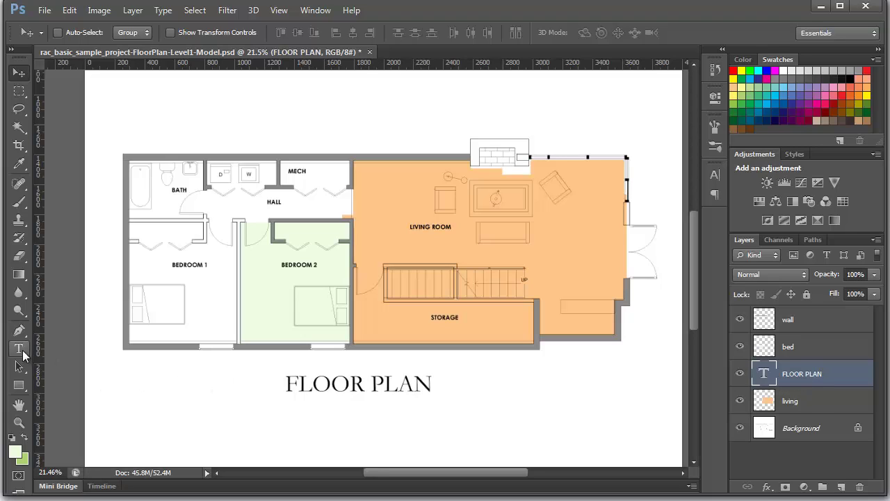
- Preview Gil, GOST Common and Gothic fonts on the title, settling on GOST Common
click(20, 351)
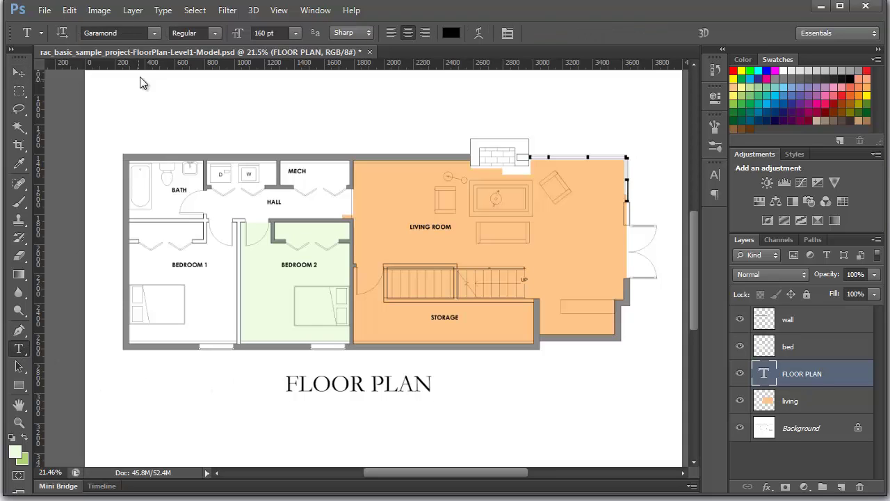
click(156, 34)
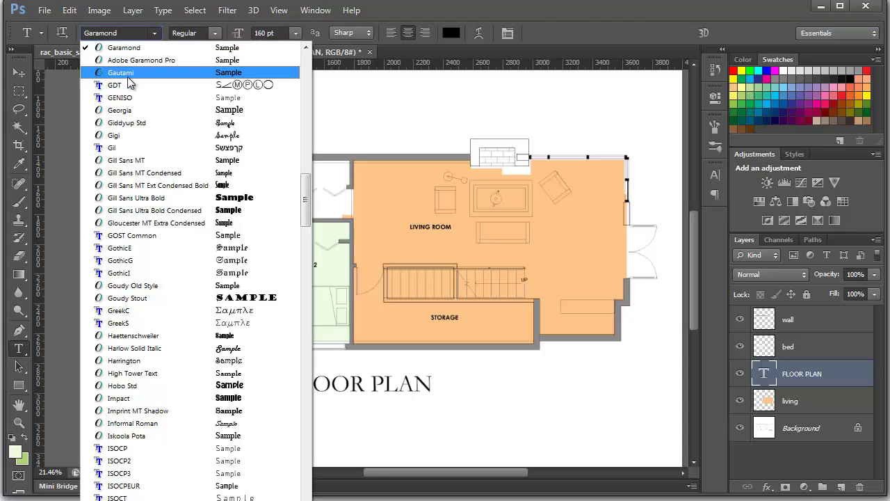
click(133, 147)
click(108, 33)
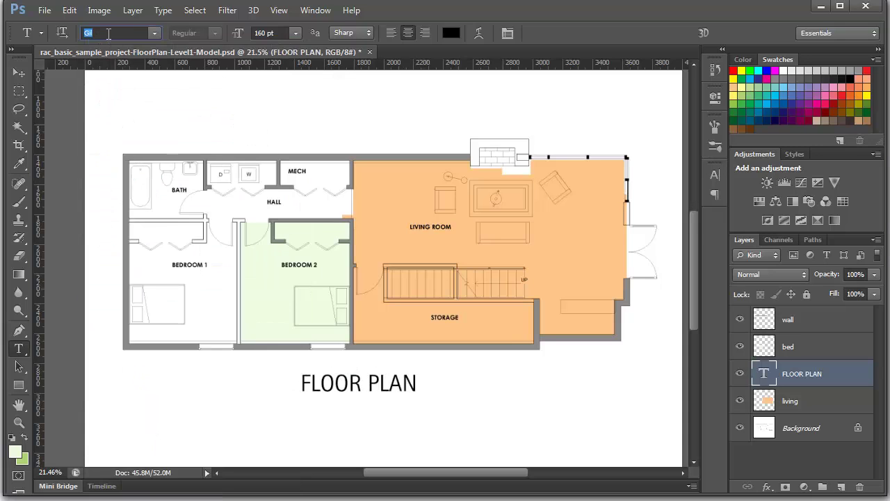
key(Down)
key(Down)
key(Down)
key(Down)
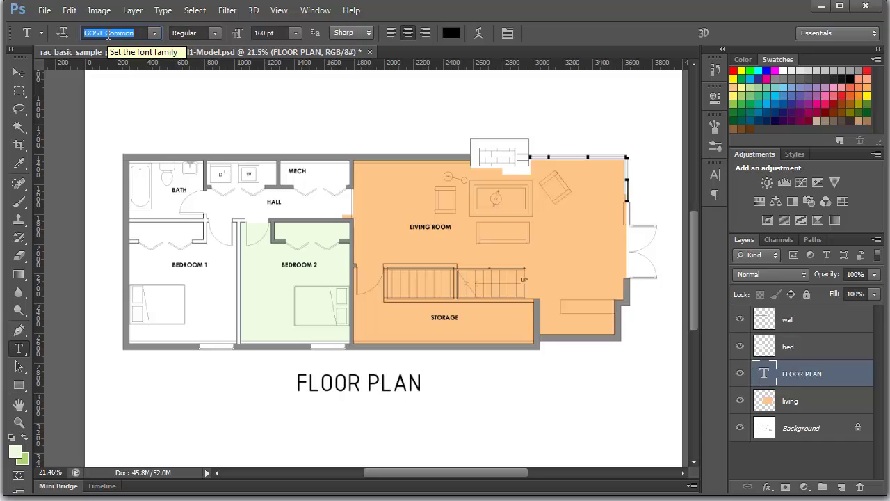
key(Down)
key(Down)
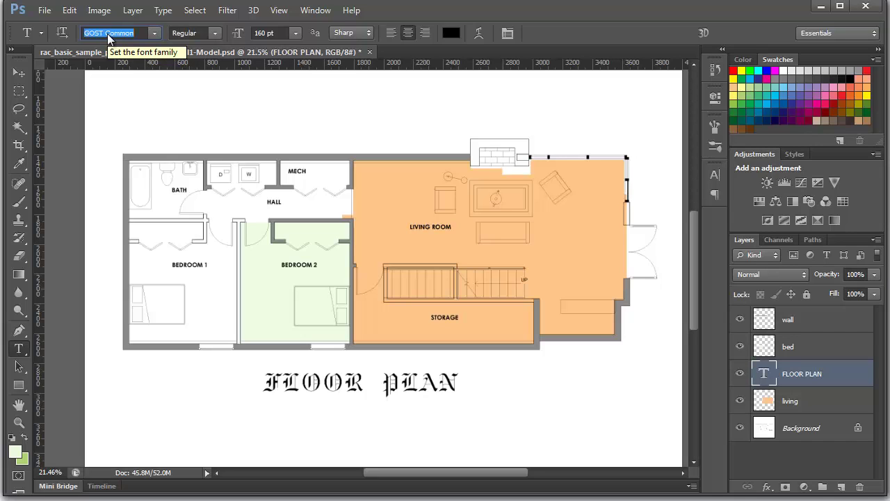
key(Down)
key(Up)
key(Up)
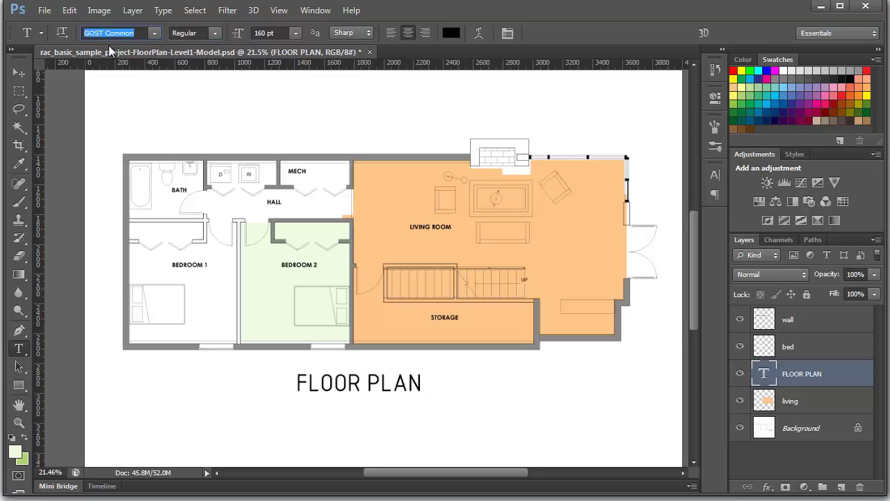
click(155, 32)
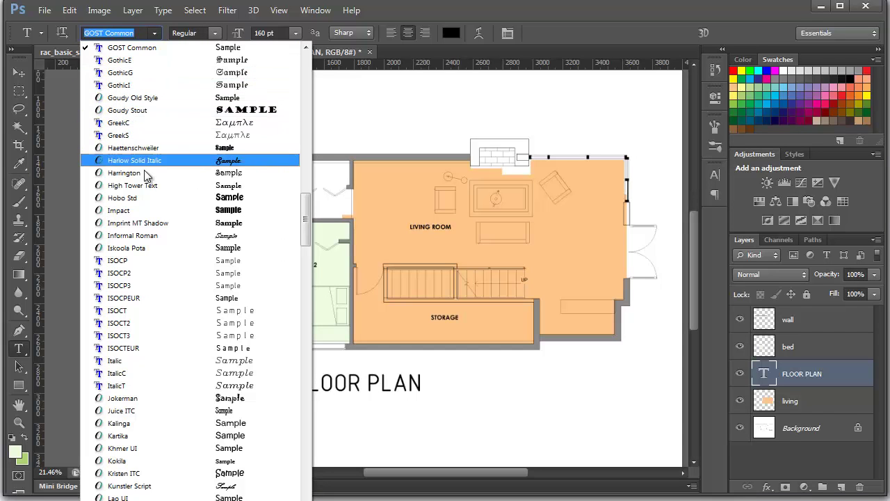
click(142, 62)
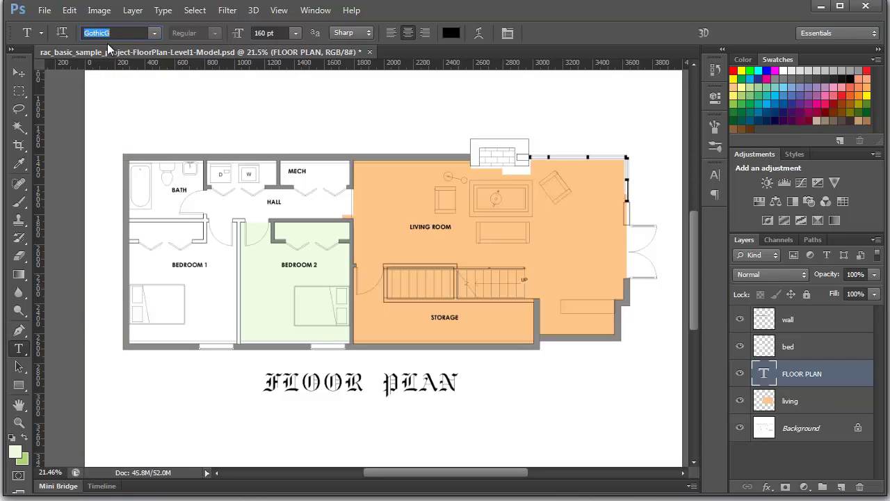
key(Down)
key(Down)
key(Down)
key(Down)
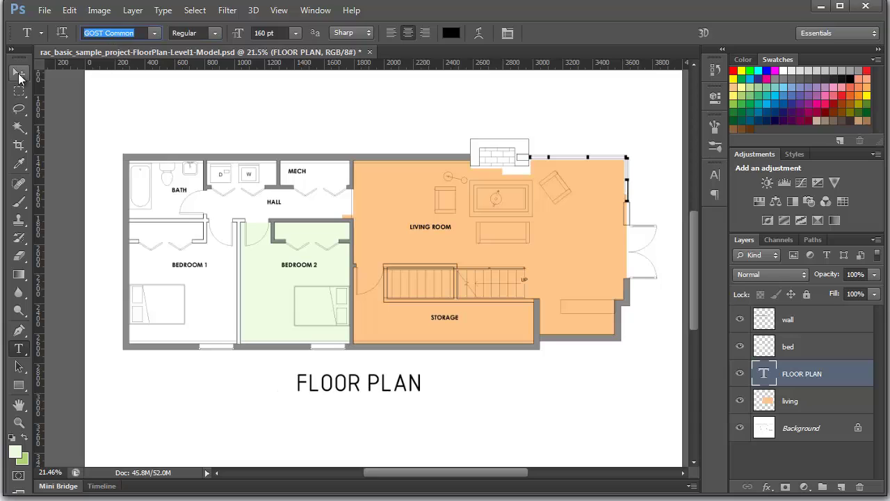
click(19, 73)
- Shift the title about 25 px right, then Alt-drag a copy directly below it
drag(395, 385, 413, 387)
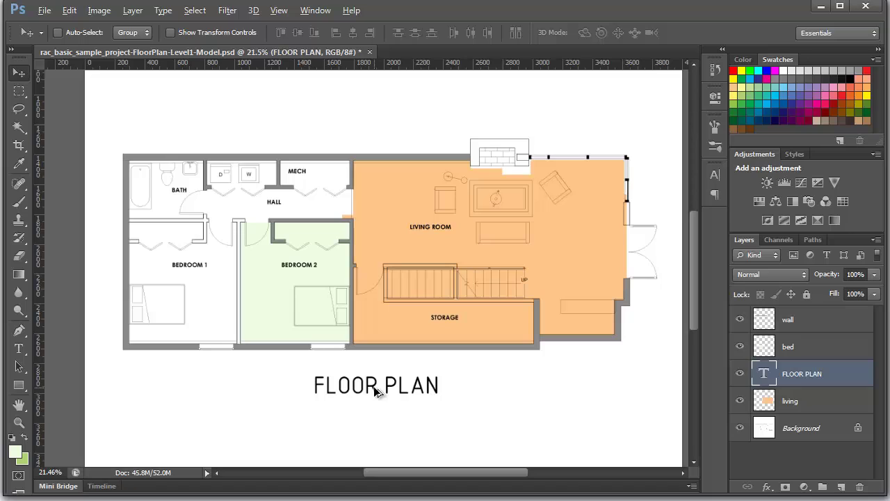
key(alt)
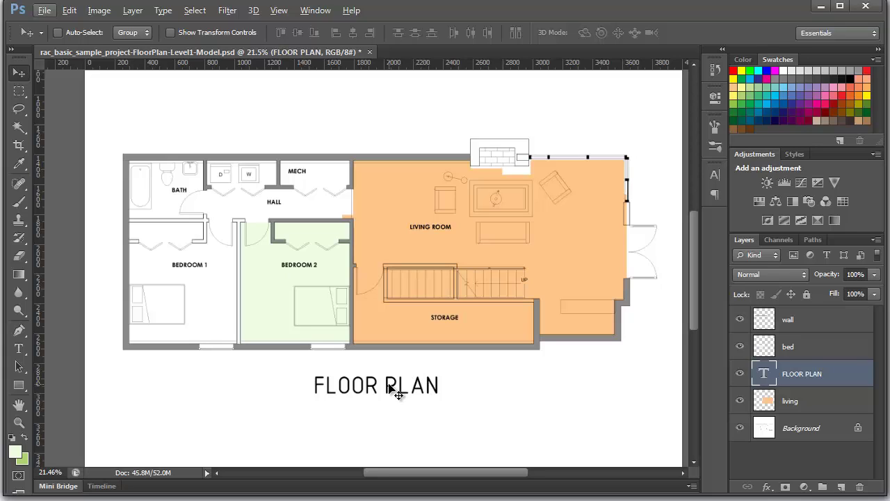
key(alt)
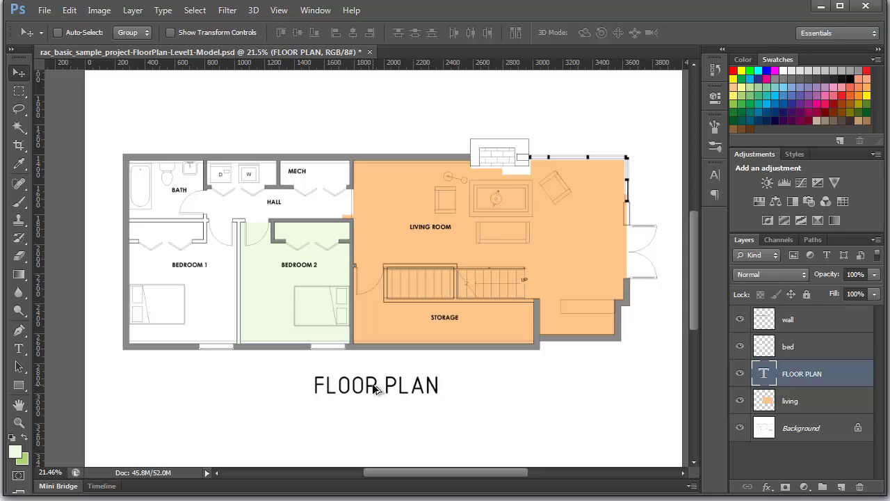
drag(374, 388, 374, 424)
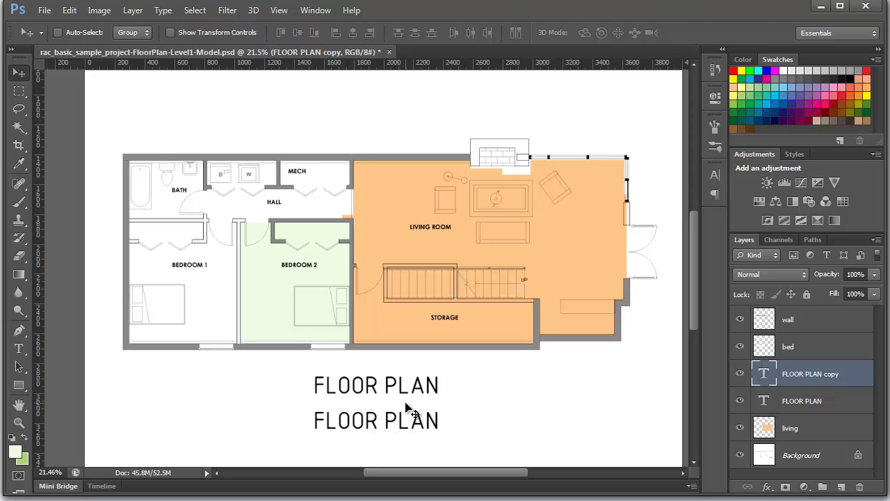
- Resize the copied title to 72 pt and retype it as 'SCALE: NTS'
key(t)
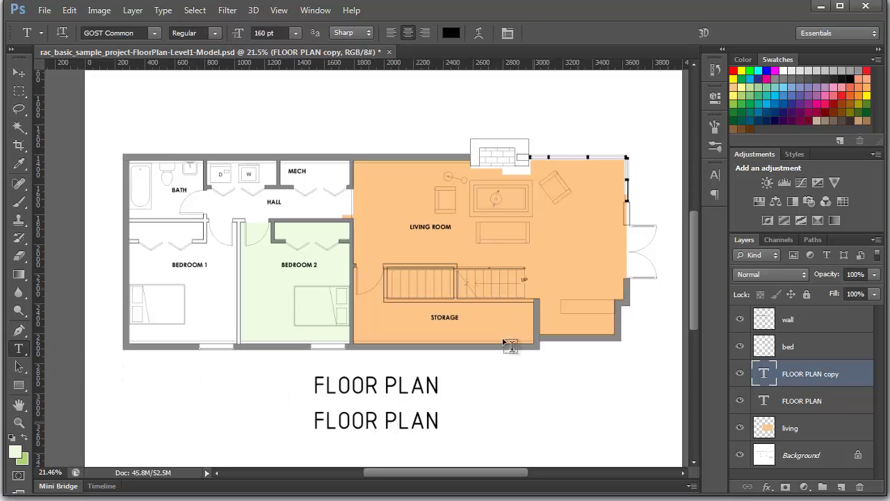
click(293, 33)
click(301, 271)
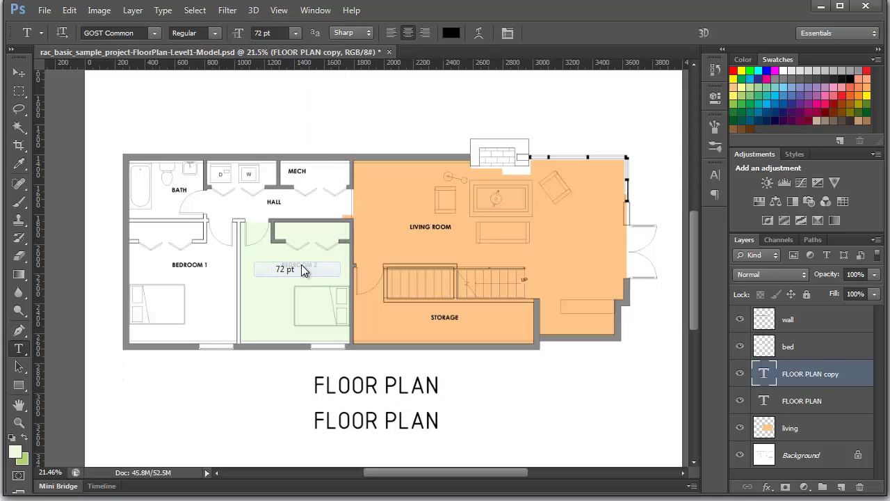
click(370, 425)
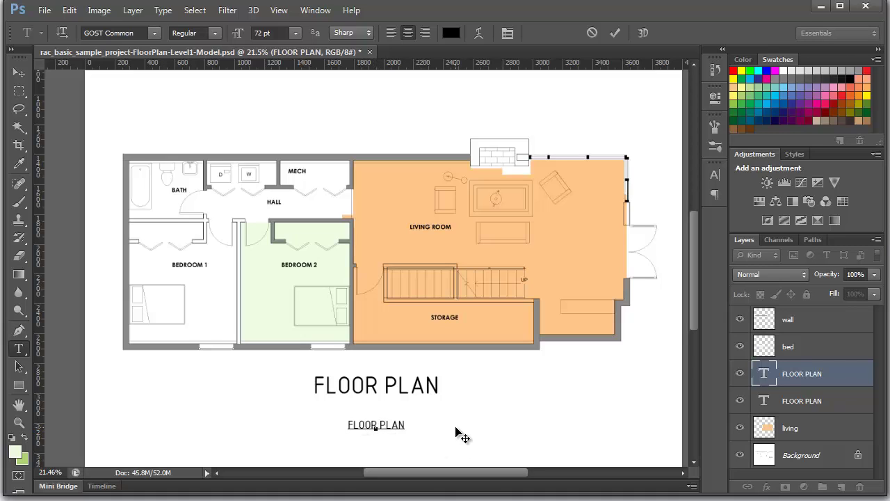
drag(455, 425, 344, 427)
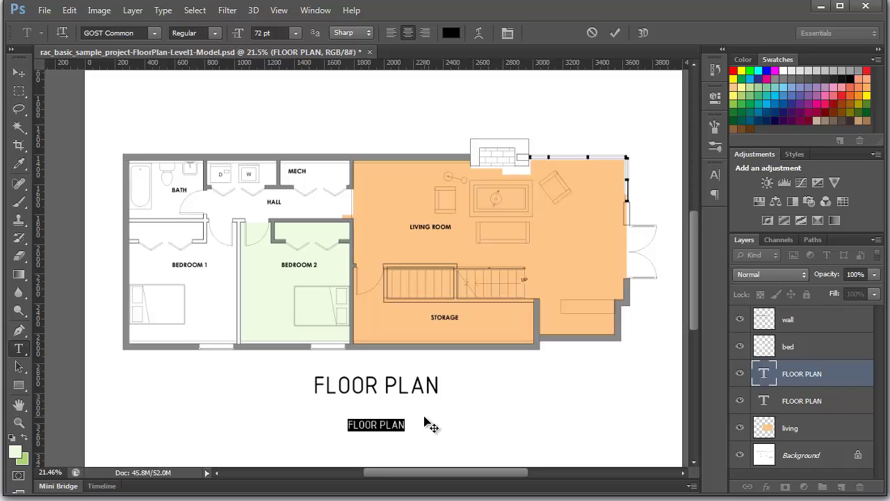
text(SCALE)
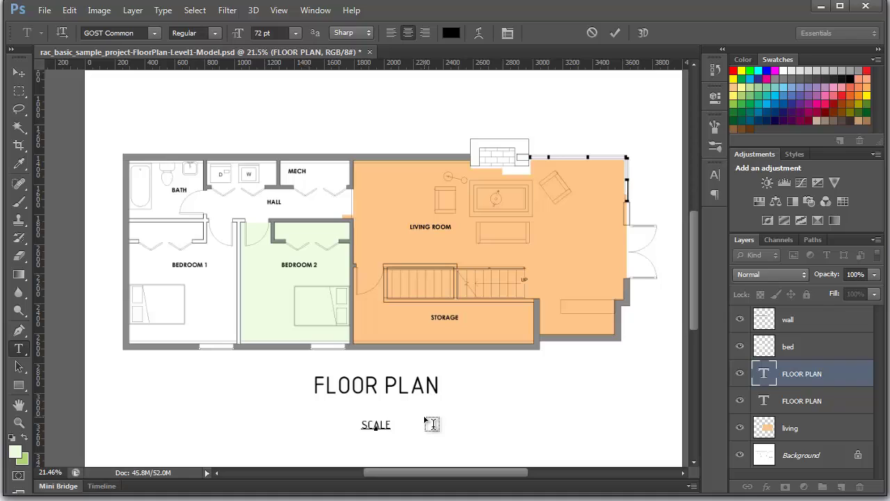
text(:)
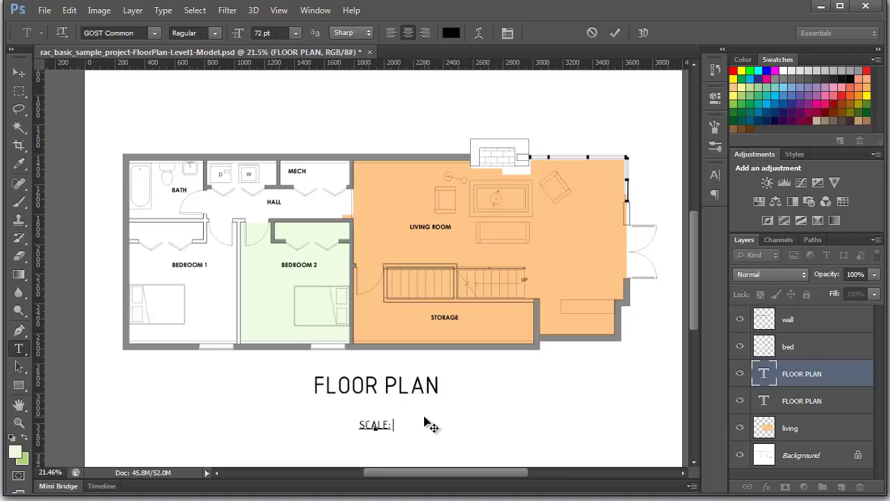
text( NTS)
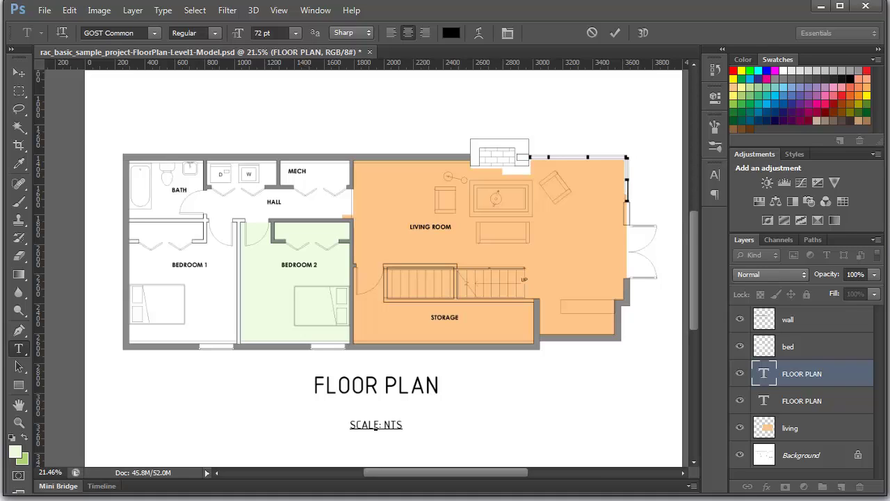
click(19, 73)
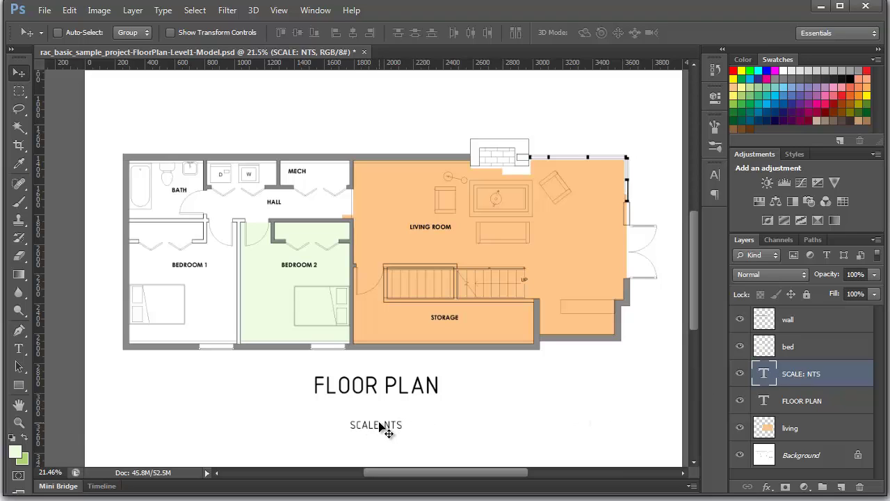
- Move the SCALE: NTS subtitle just beneath the FLOOR PLAN title's right end
drag(379, 427, 418, 406)
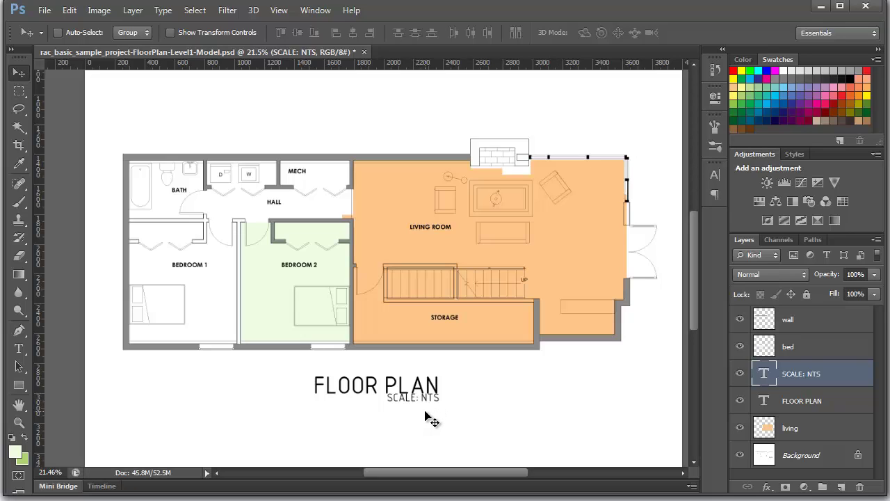
key(Down)
key(Down)
key(Down)
key(Down)
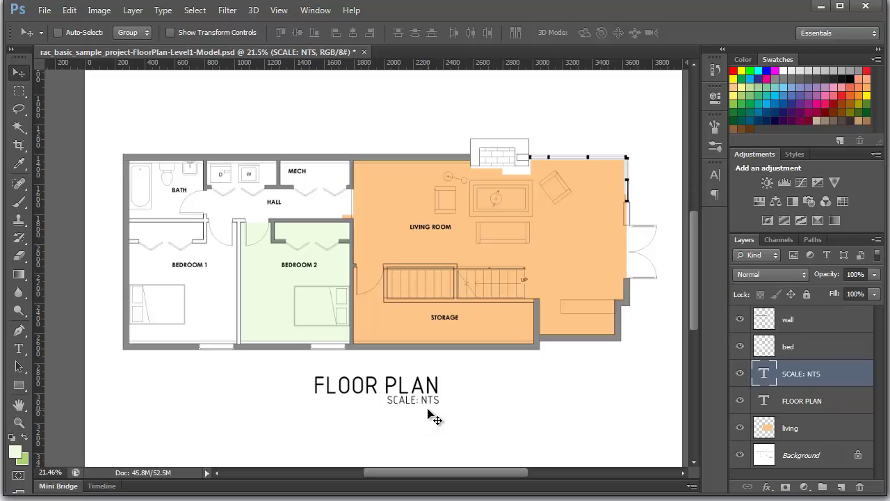
key(Down)
key(Down)
key(Down)
key(Down)
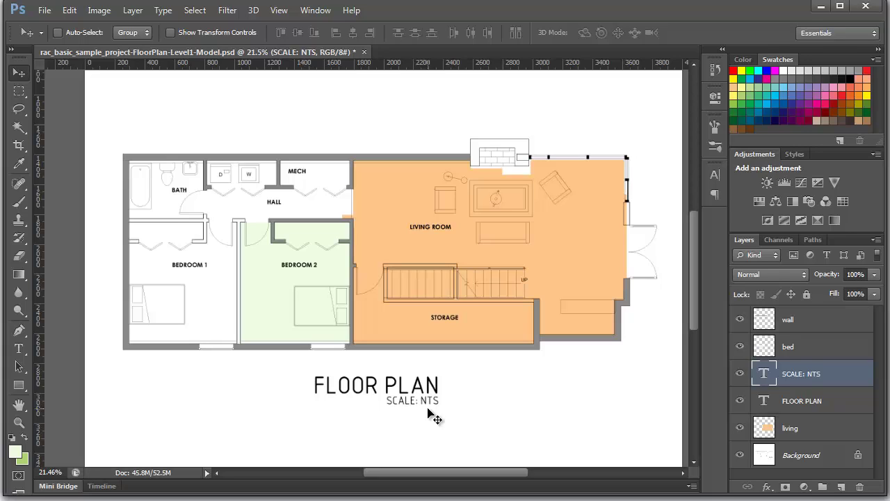
key(Down)
key(Down)
key(Down)
key(Down)
key(Down)
key(Down)
key(Down)
key(Down)
key(Down)
key(Down)
key(Down)
key(Down)
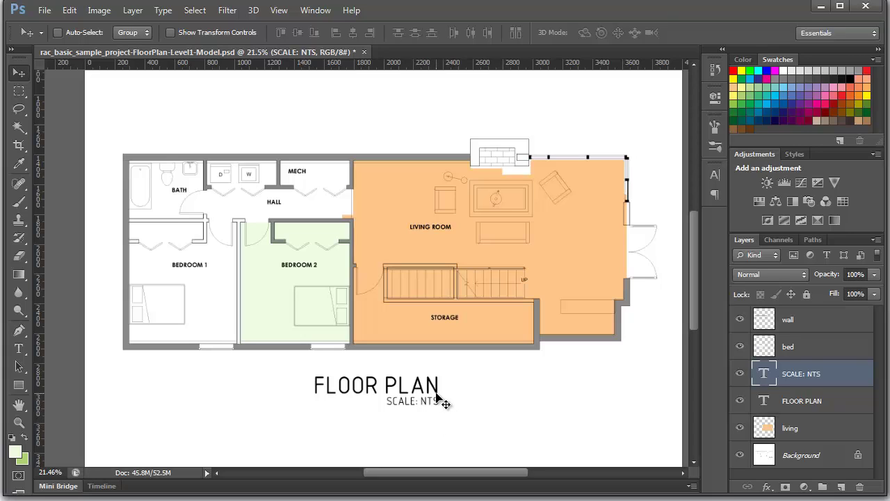